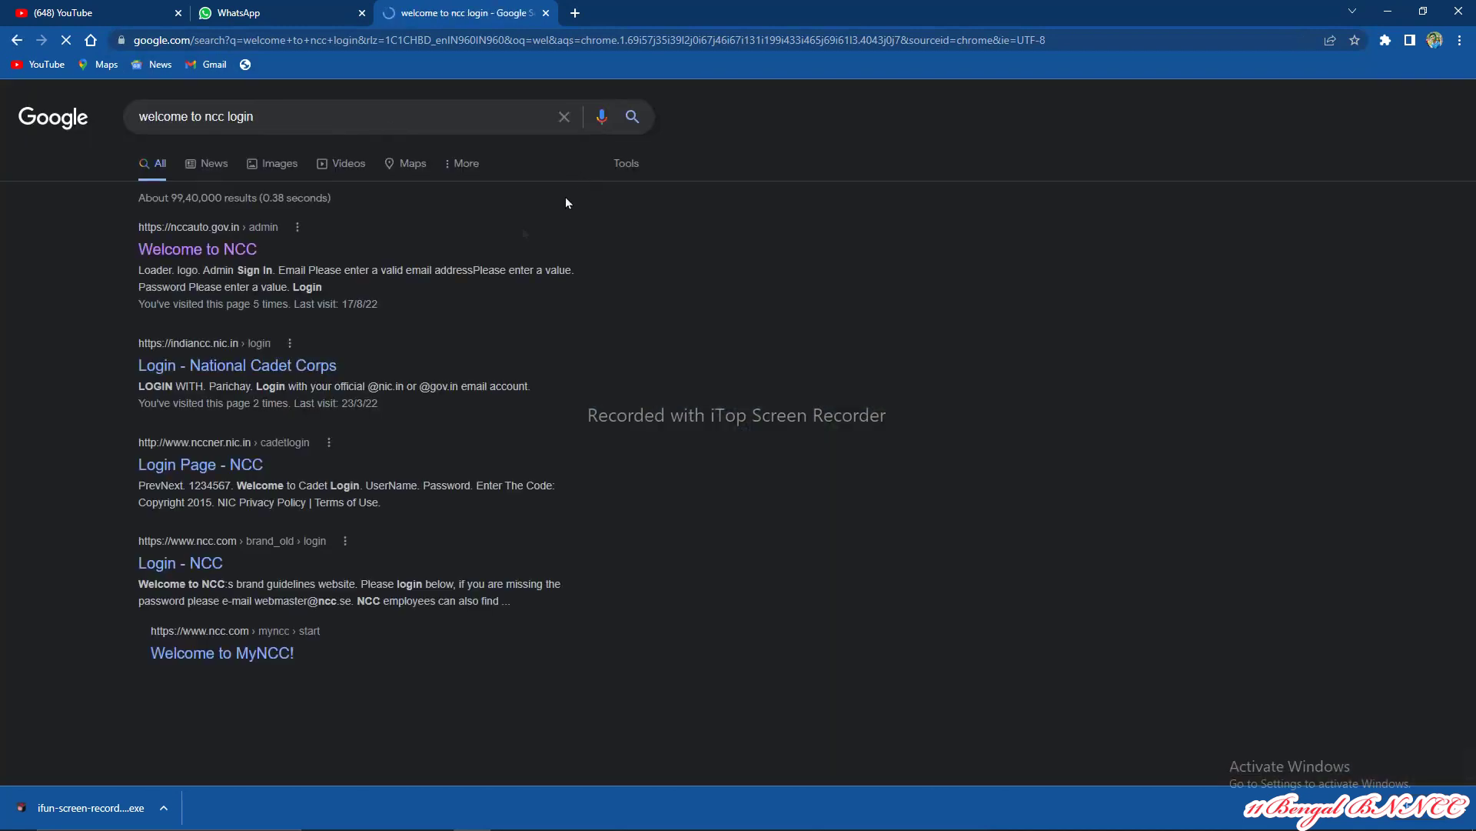
# Step: Open the 'Welcome to NCC' admin result (nccauto.gov.in › admin) from the Google results
pyautogui.click(206, 252)
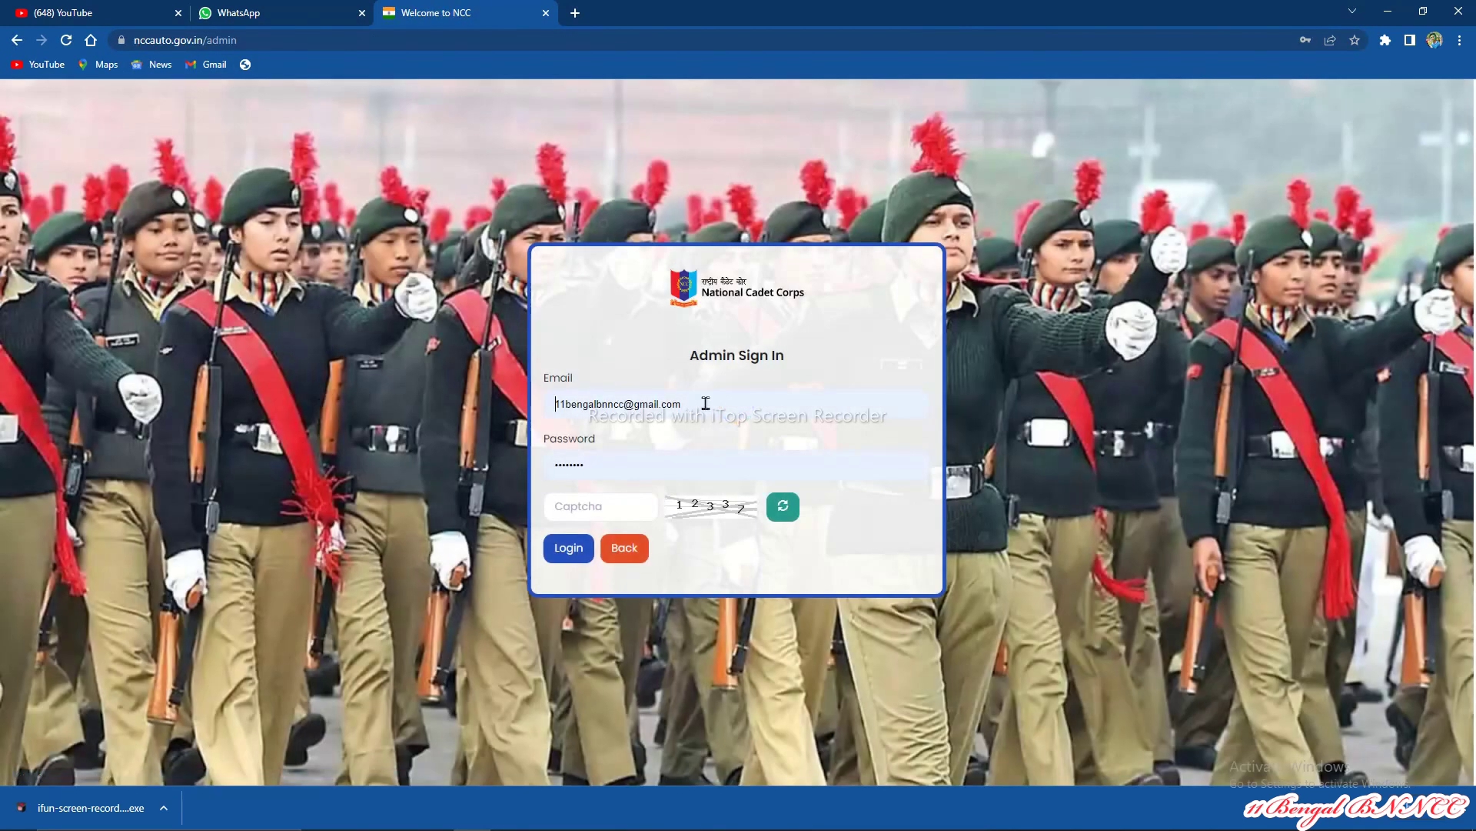
# Step: Log in to the Admin Sign In box with the admin e-mail, password and captcha
pyautogui.moveTo(705, 402); pyautogui.dragTo(548, 403)
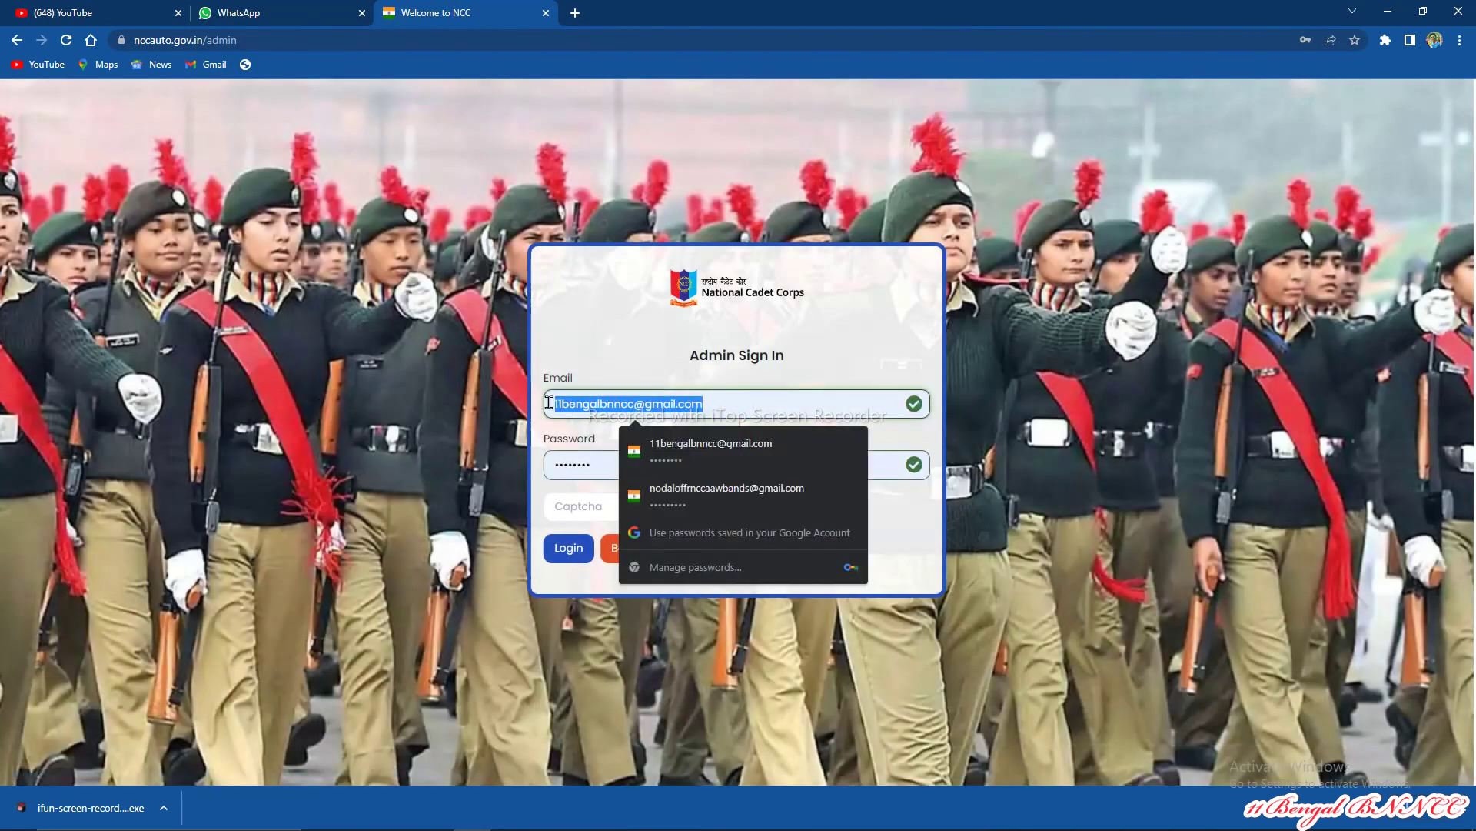
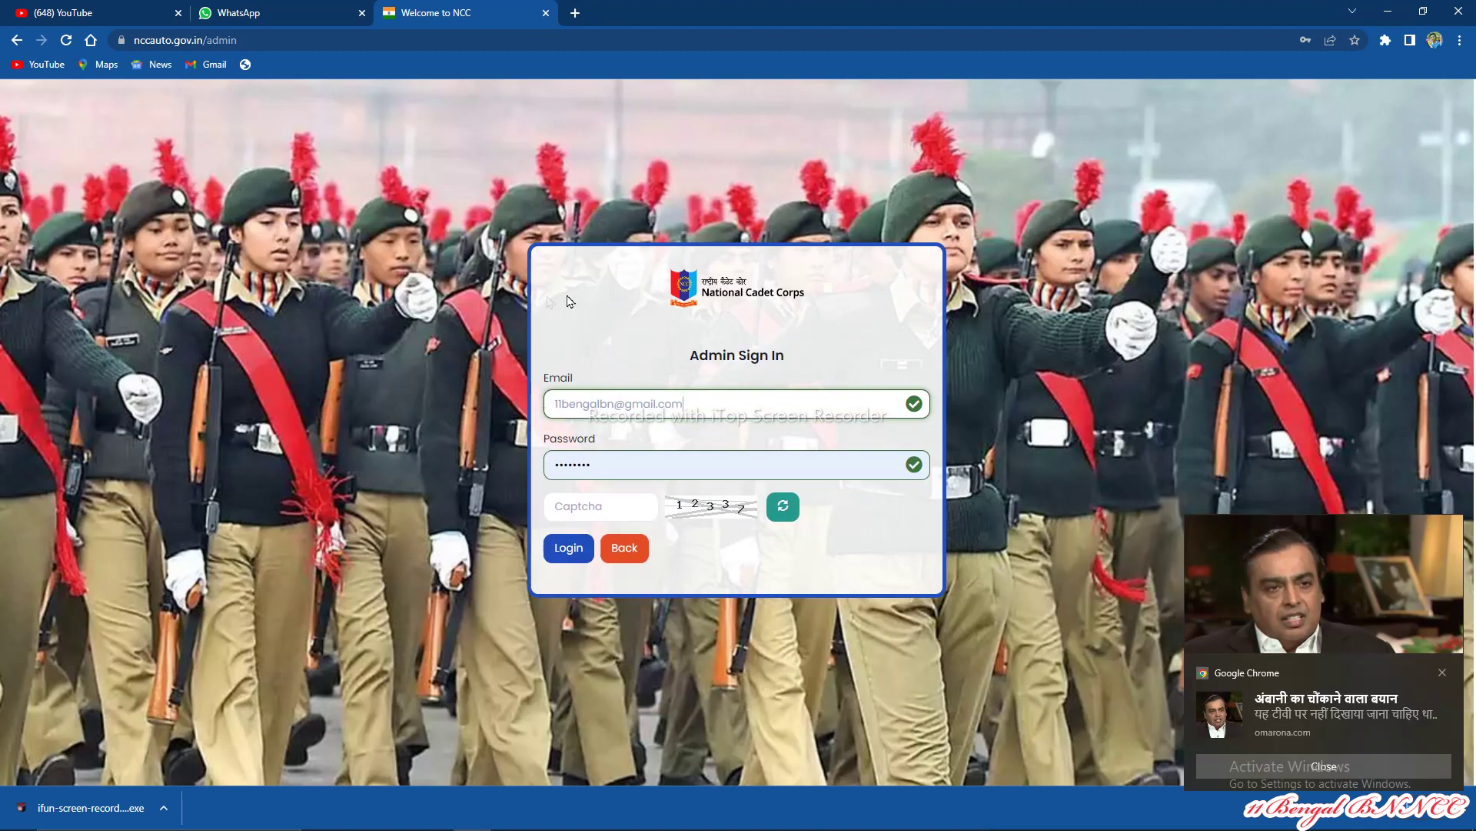
pyautogui.doubleClick(614, 463)
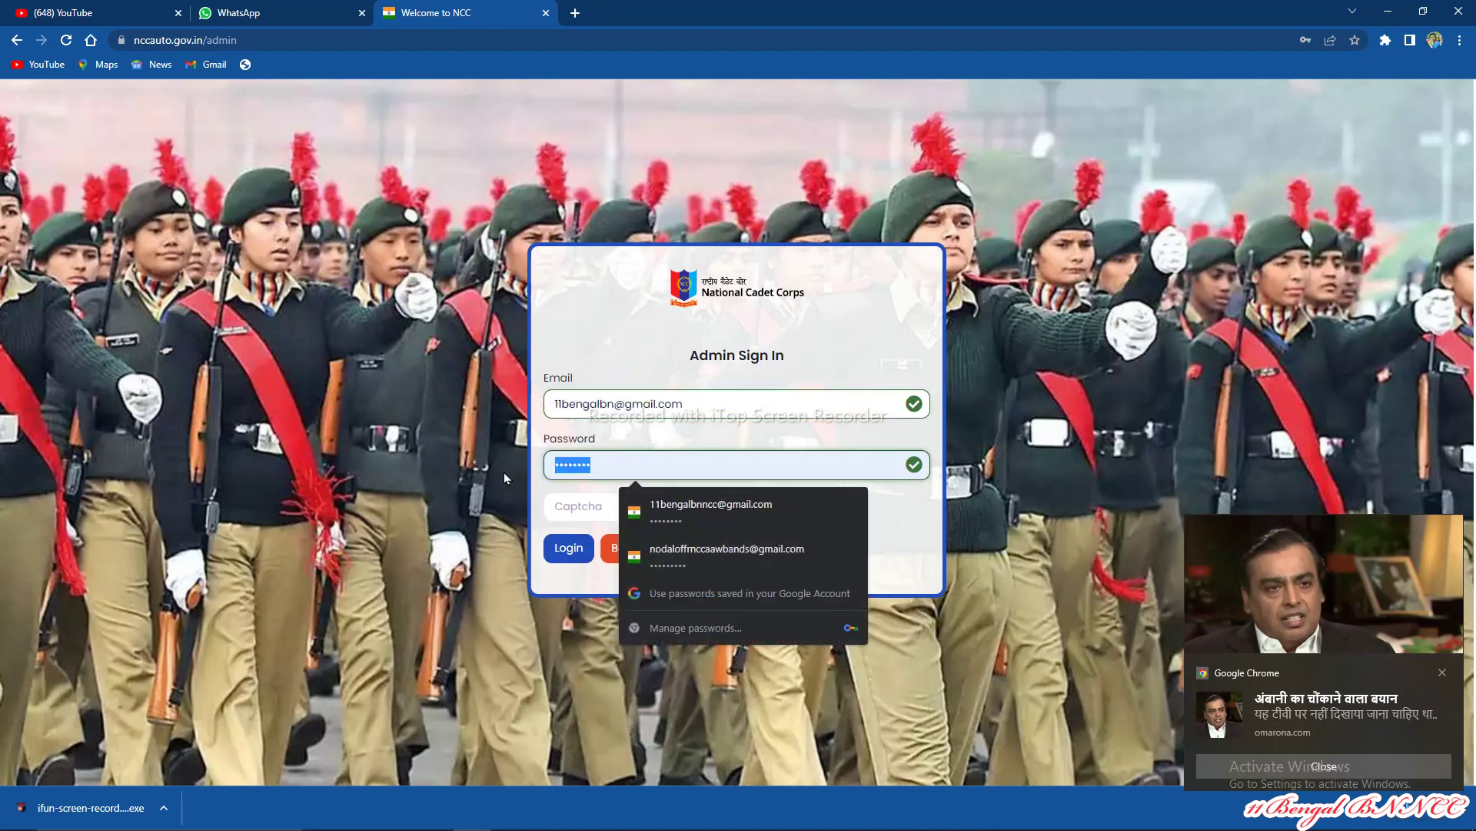
pyautogui.write('1')
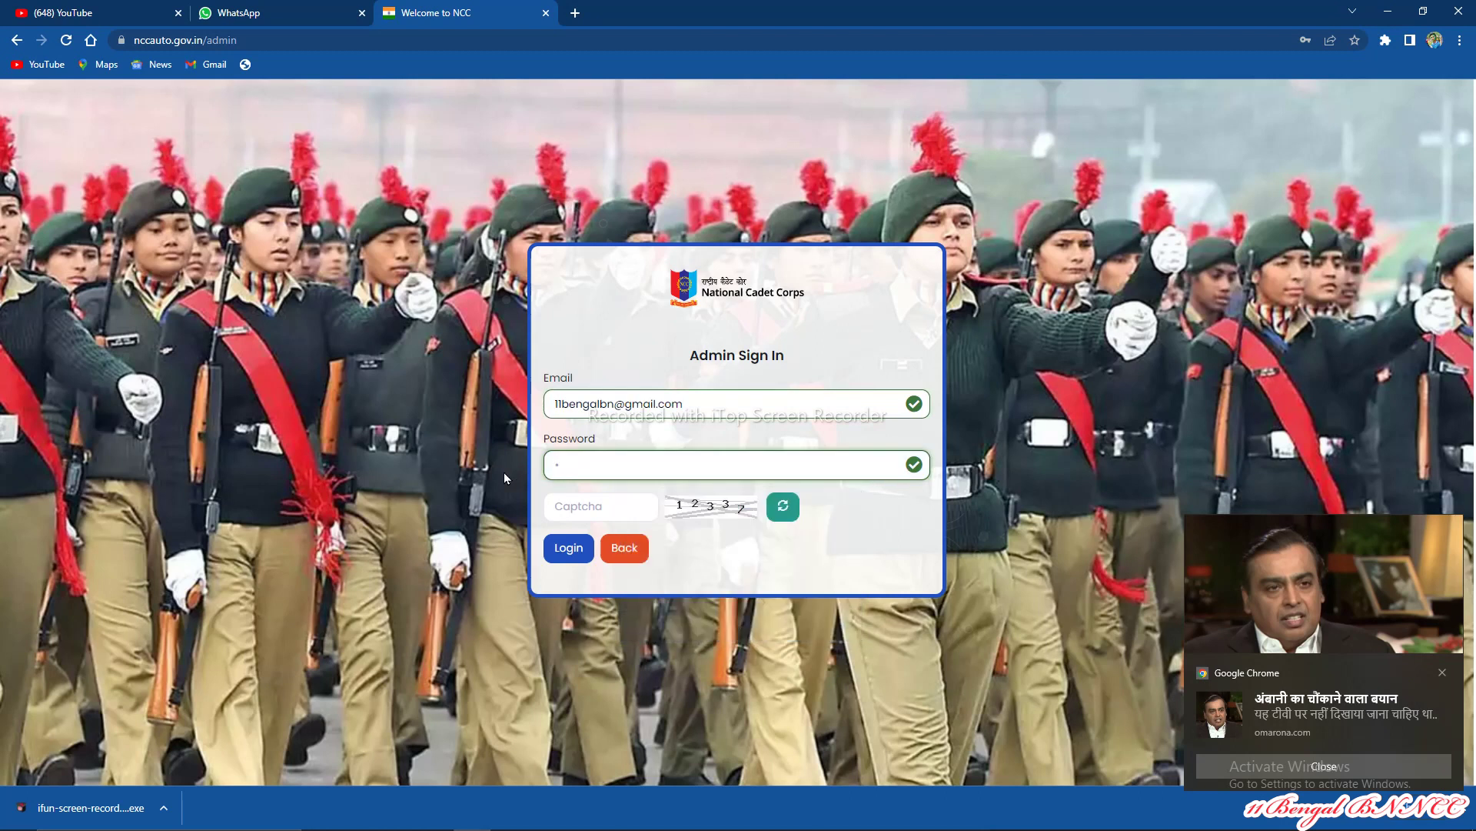
pyautogui.write('*****')
pyautogui.click(565, 502)
pyautogui.write('12')
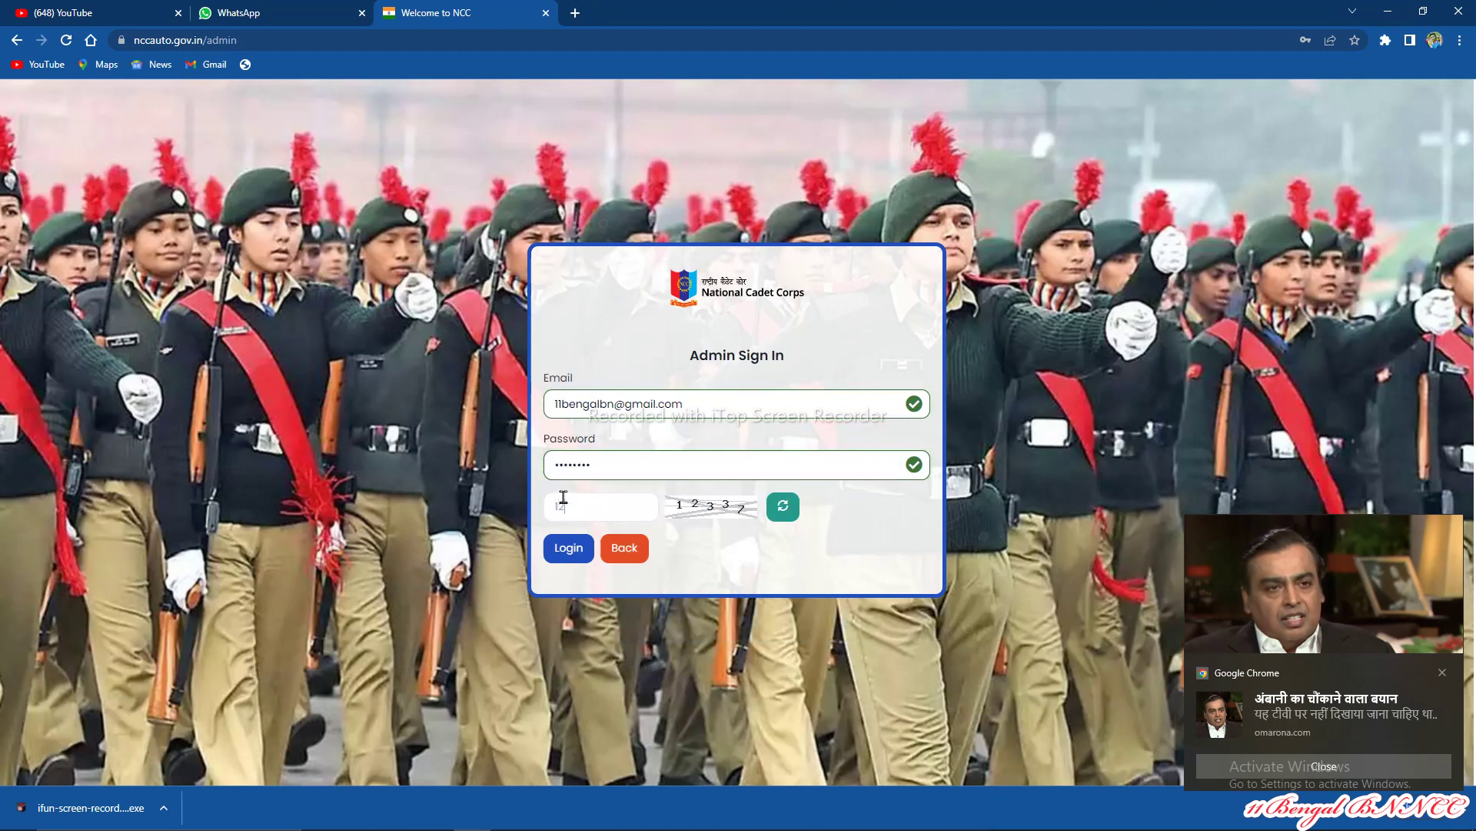
pyautogui.write('337')
pyautogui.click(568, 548)
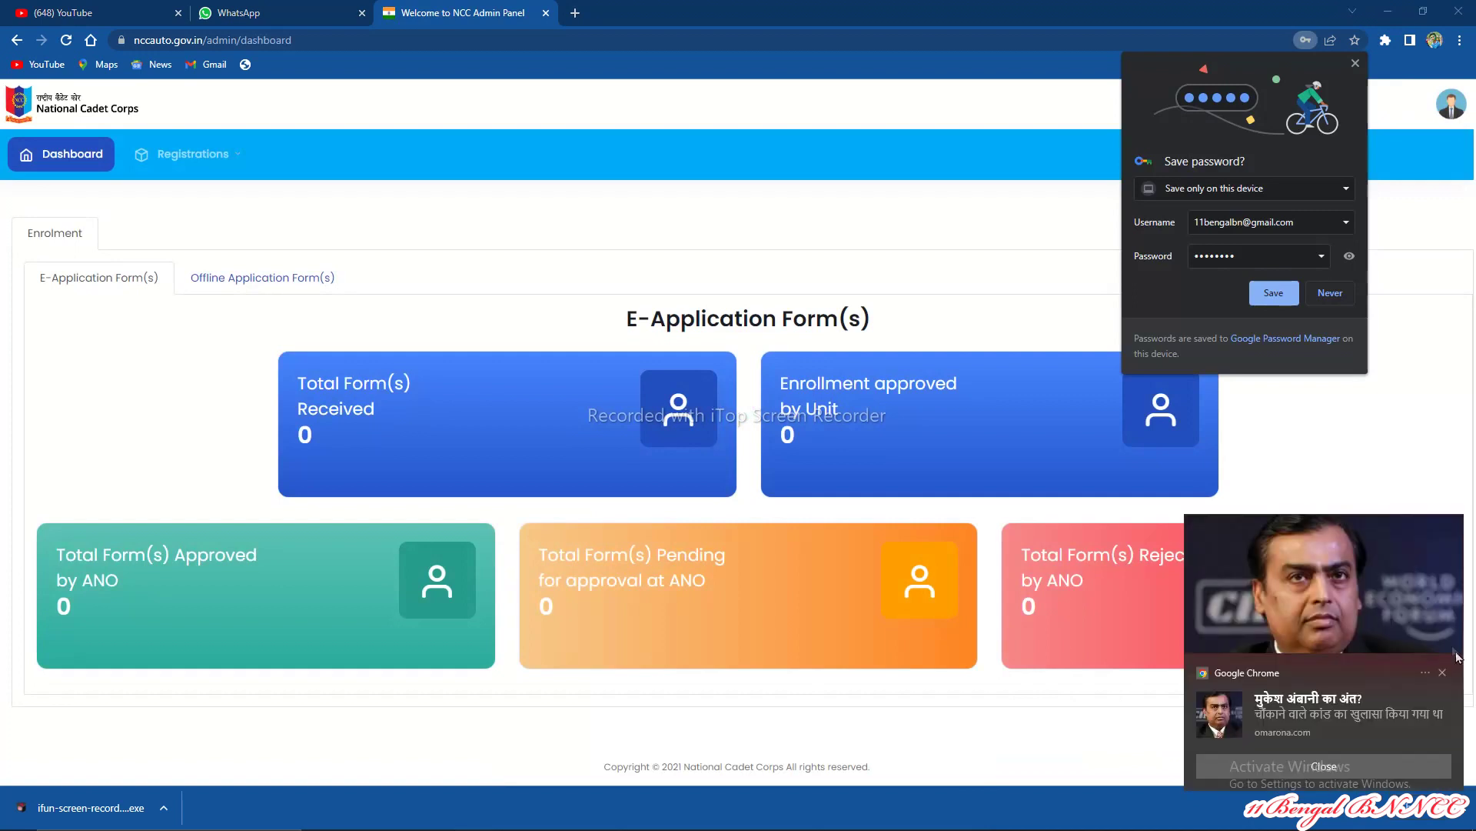
# Step: Dismiss the browser notification popups and decline saving the password
pyautogui.click(1443, 673)
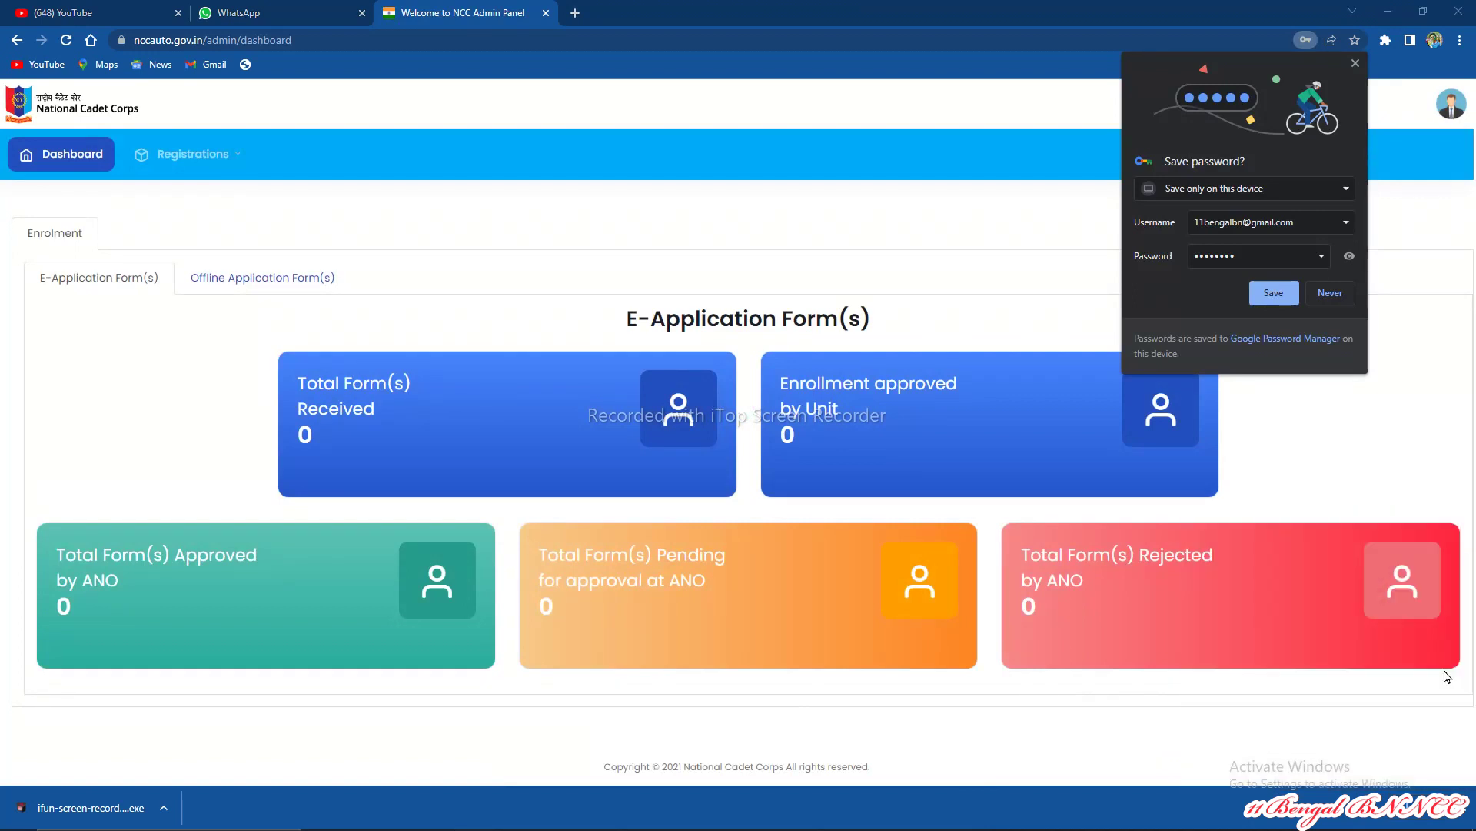
pyautogui.click(1447, 676)
pyautogui.click(1446, 675)
pyautogui.click(1344, 299)
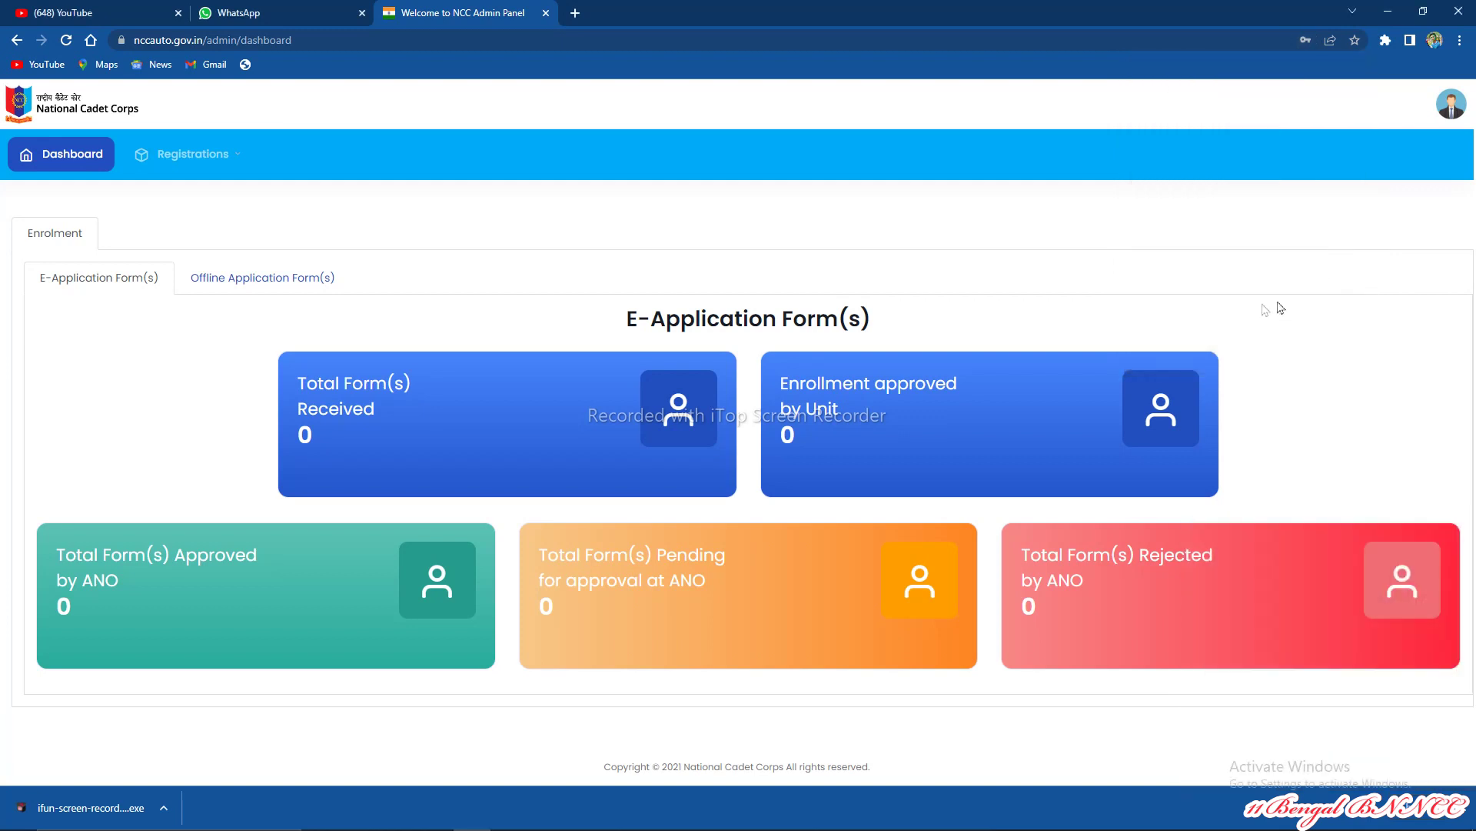
# Step: From Offline Application Form(s) > Total Form(s) Received, start a new enrolment record
pyautogui.click(271, 278)
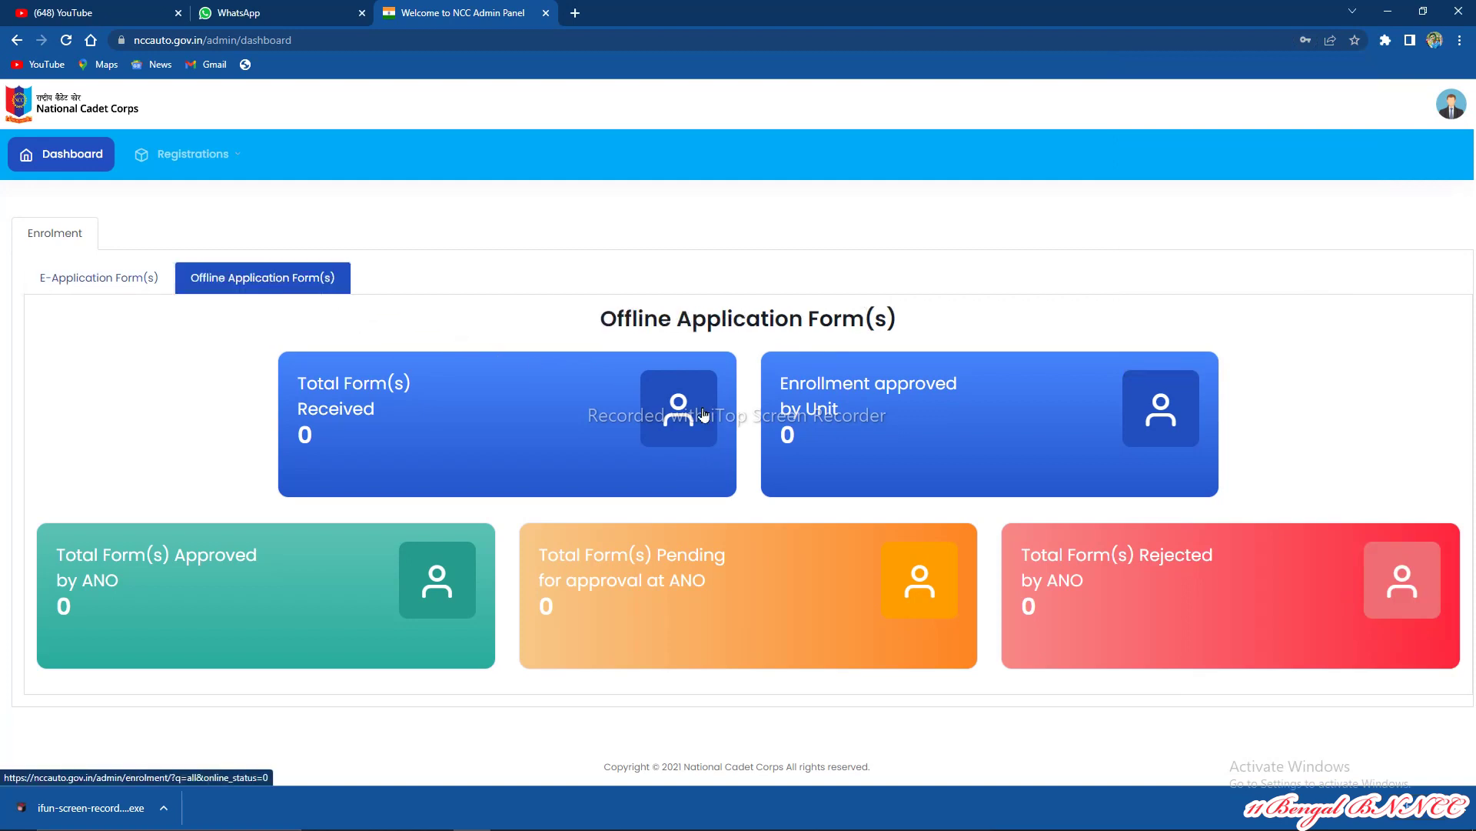
pyautogui.click(687, 413)
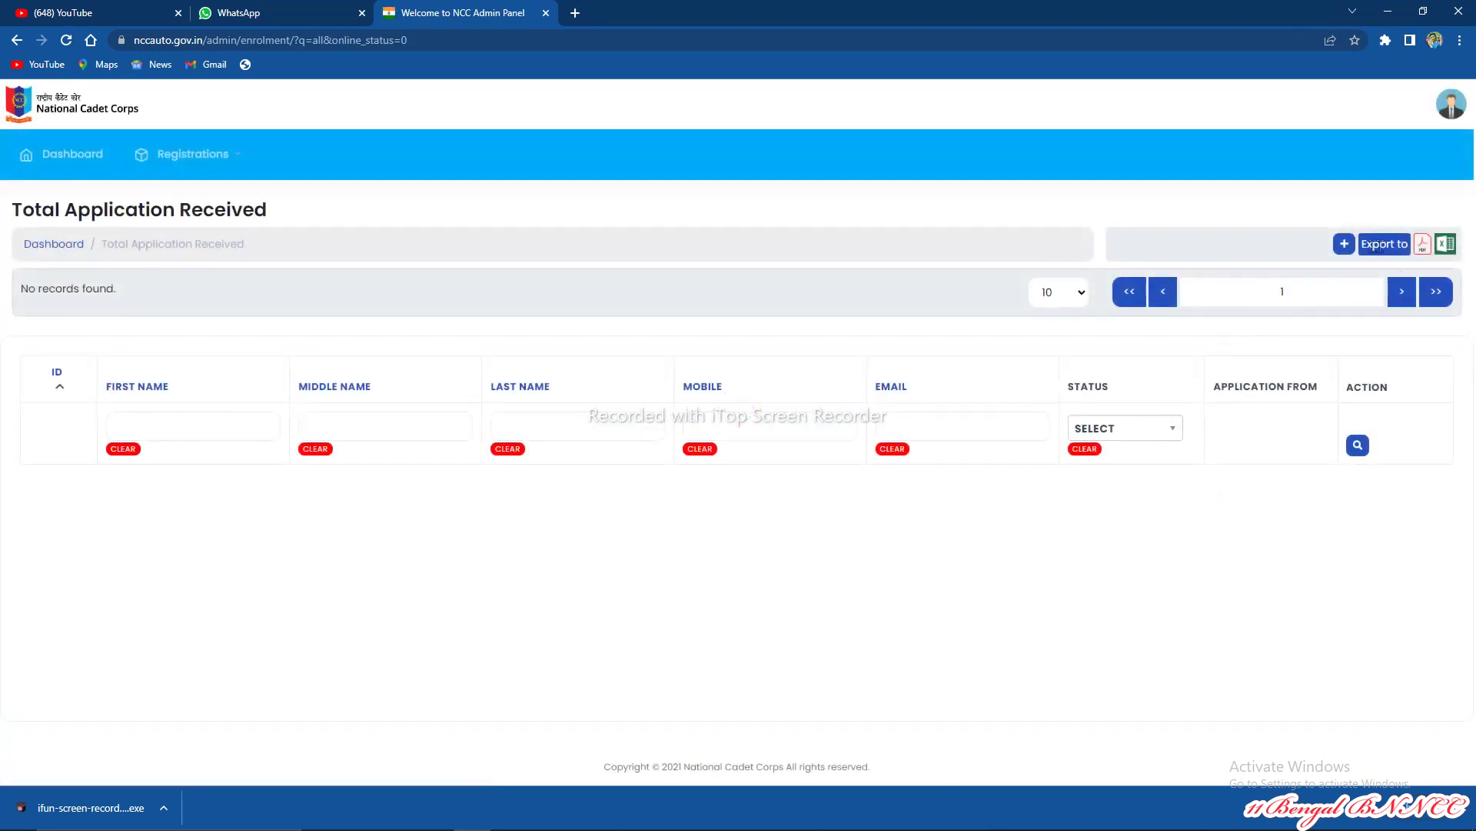
pyautogui.click(1345, 246)
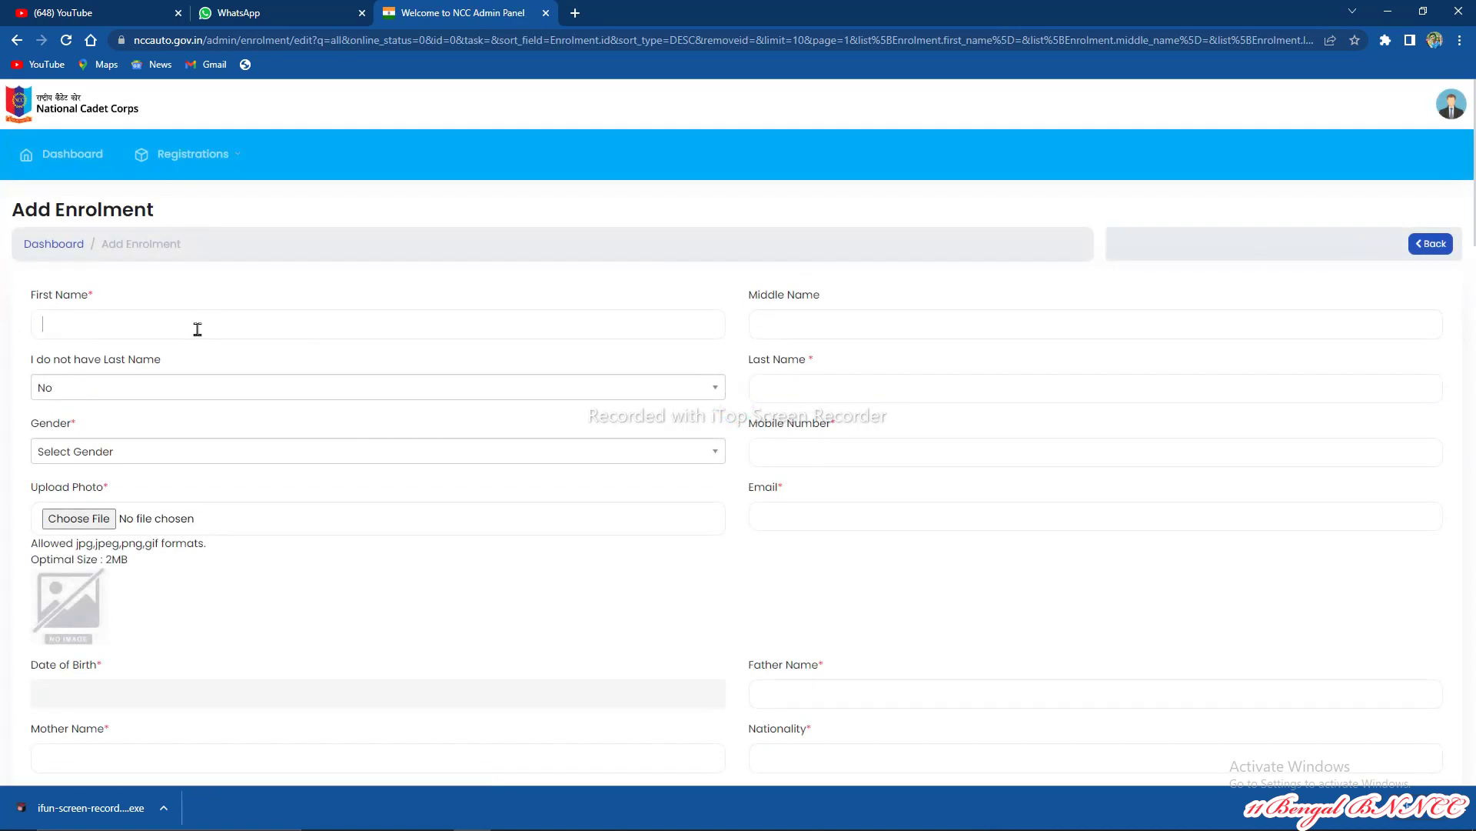
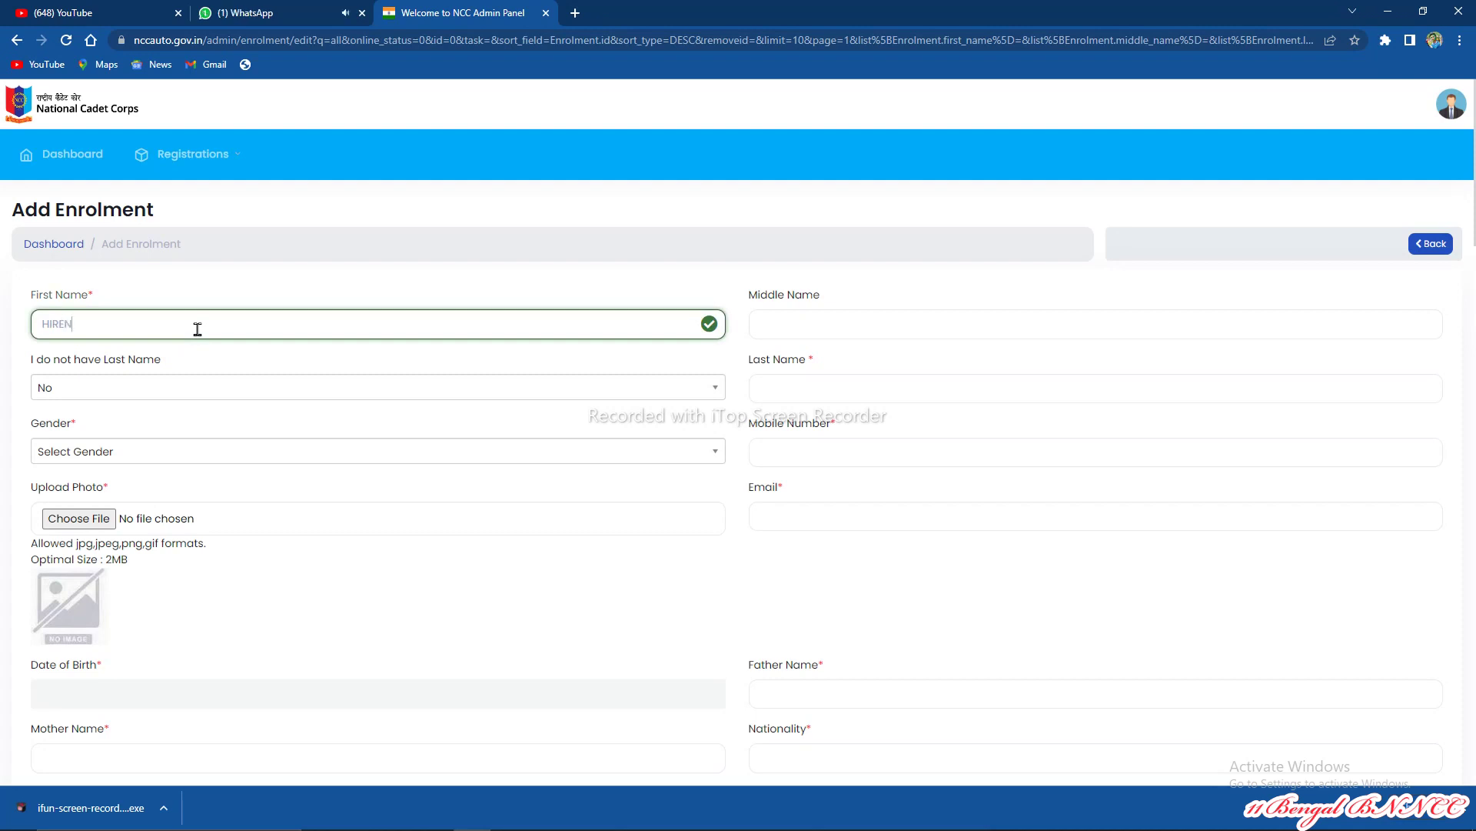
# Step: Enter the cadet's first, middle and last names
pyautogui.press('Tab')
pyautogui.press('Tab')
pyautogui.press('Tab')
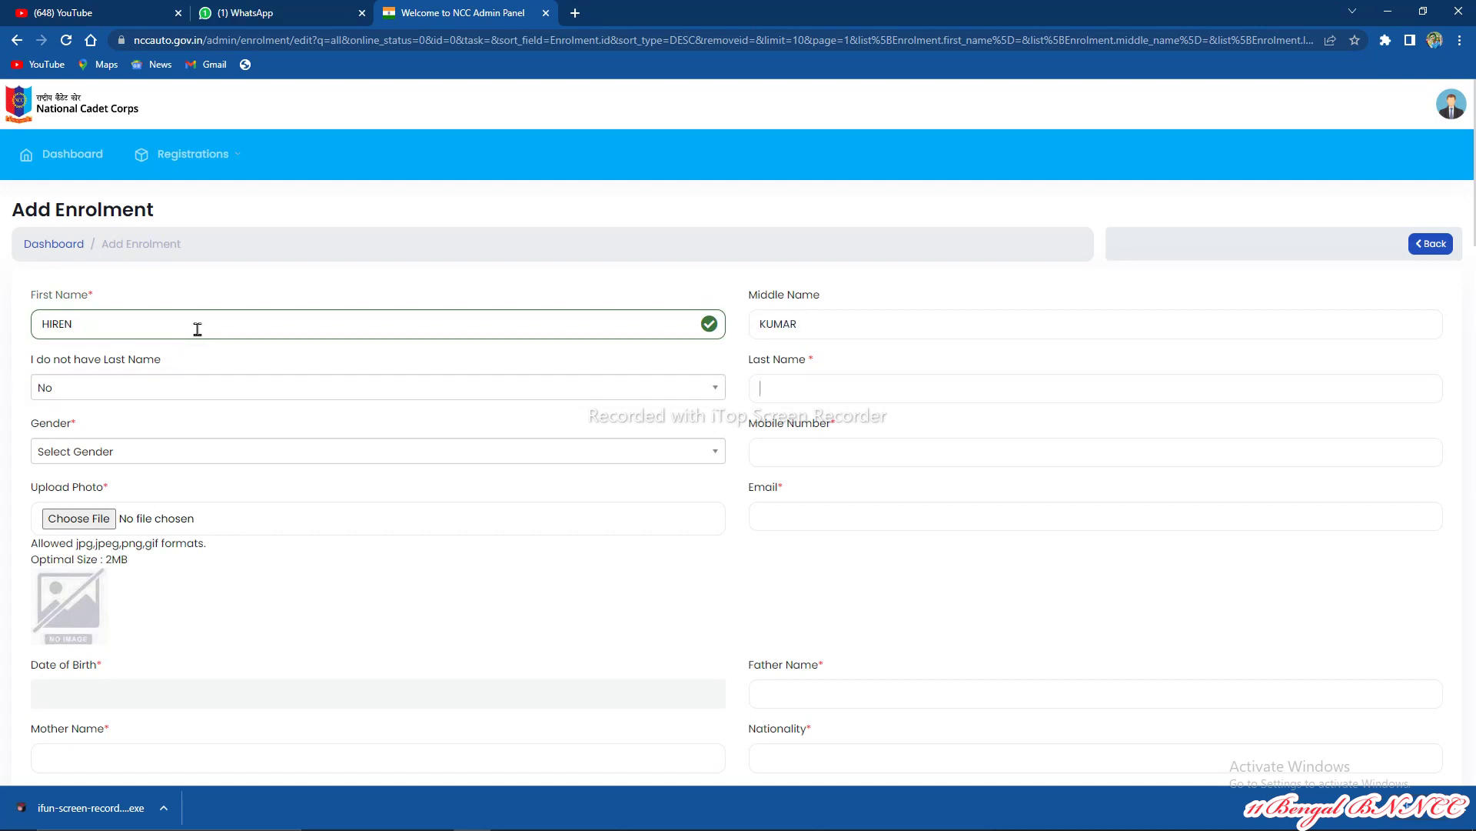
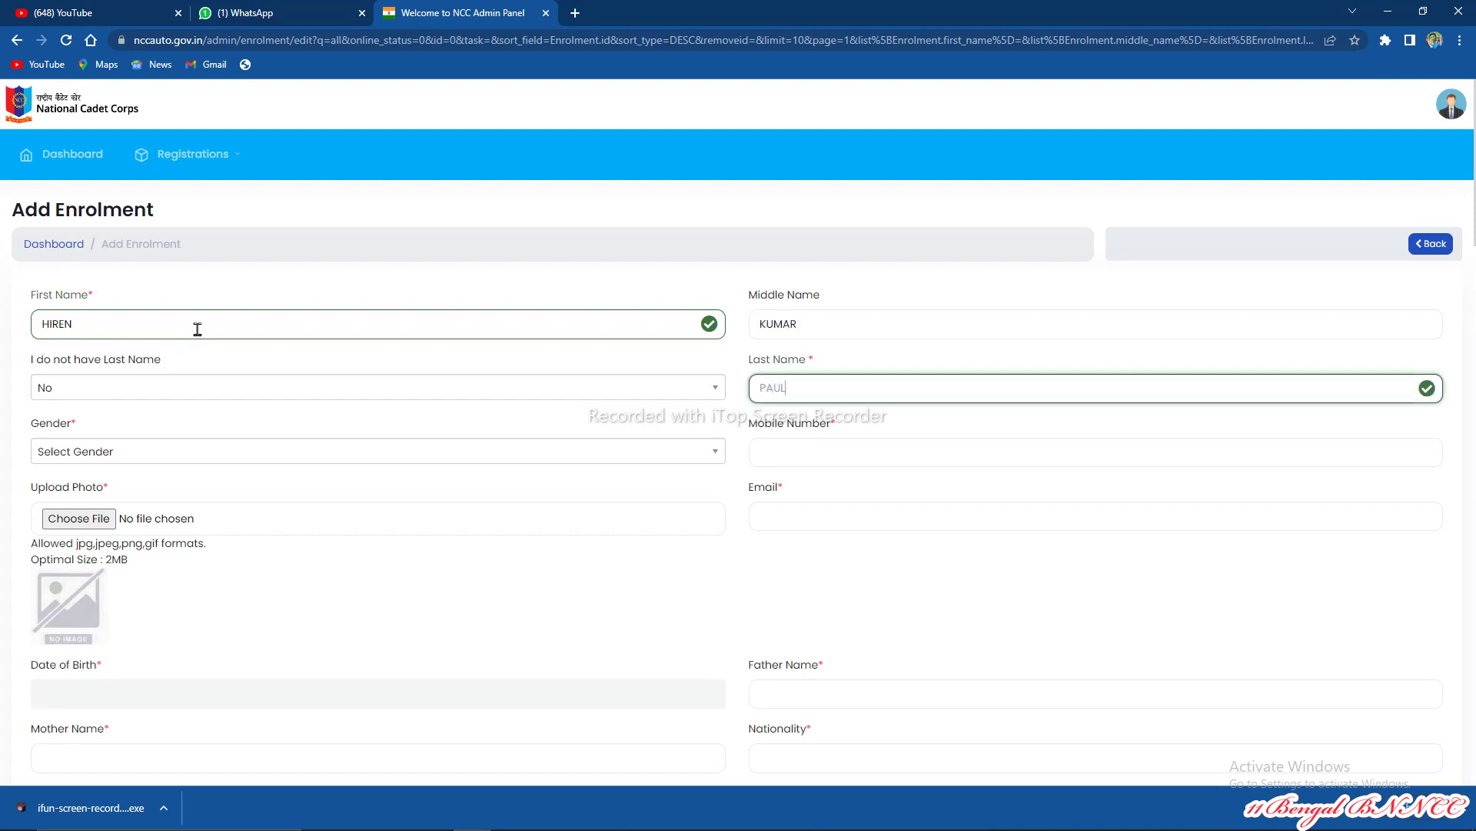
# Step: Set Gender to Male and enter the cadet's mobile number
pyautogui.click(127, 454)
pyautogui.click(91, 530)
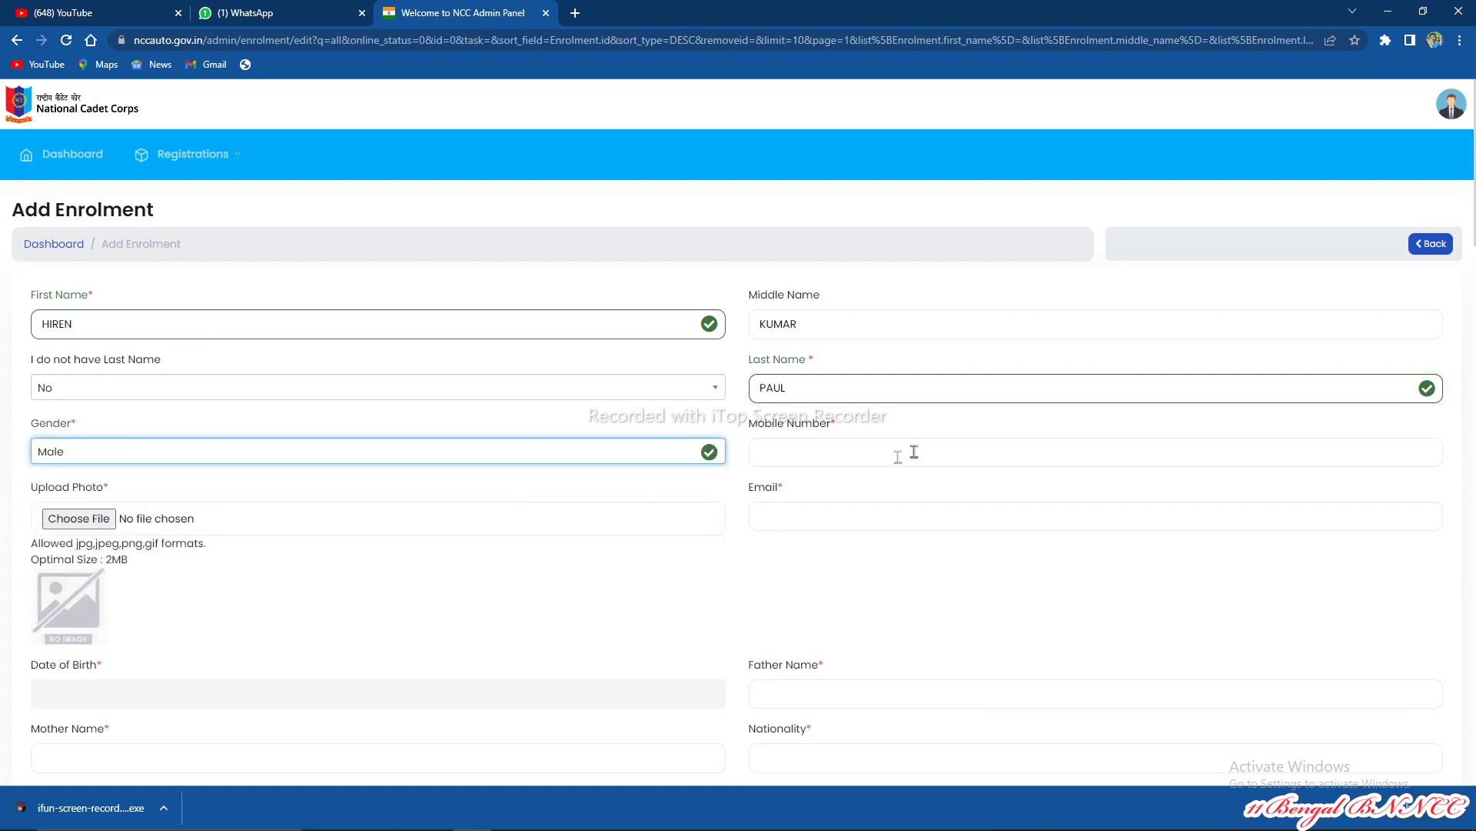
pyautogui.click(805, 454)
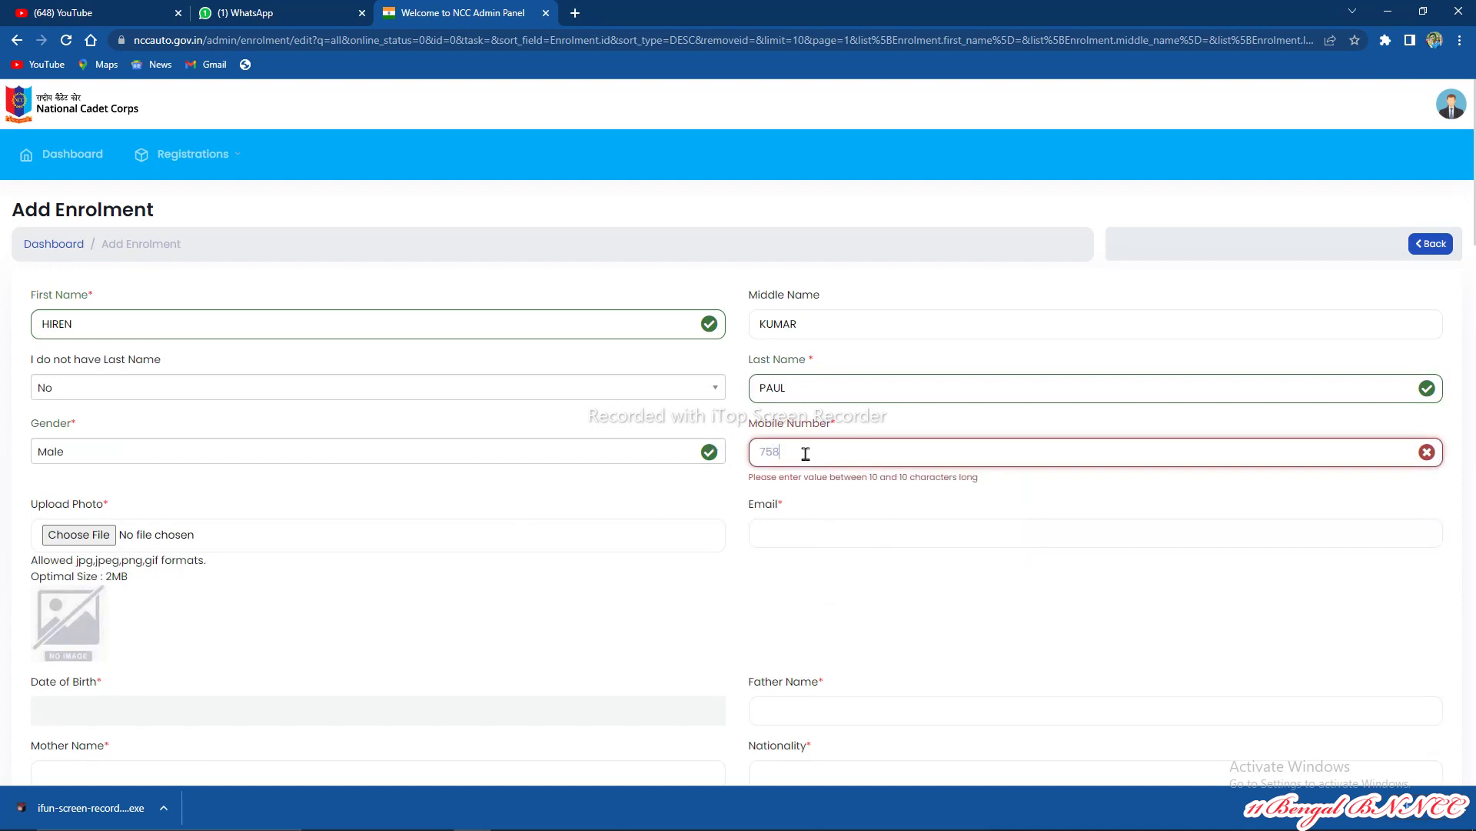
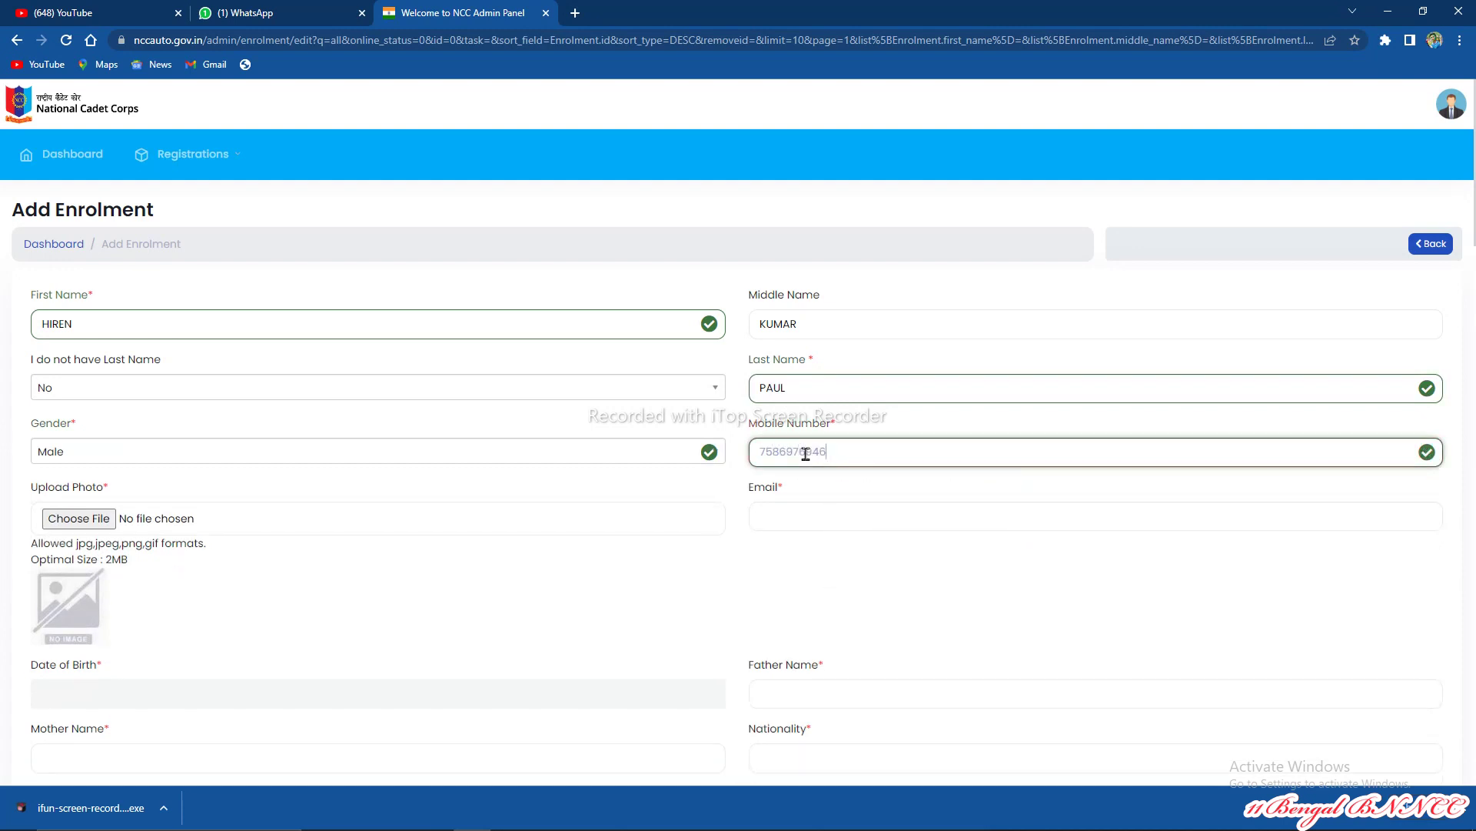
# Step: Upload pic.JPG from the Desktop folder as the cadet's photo
pyautogui.click(81, 519)
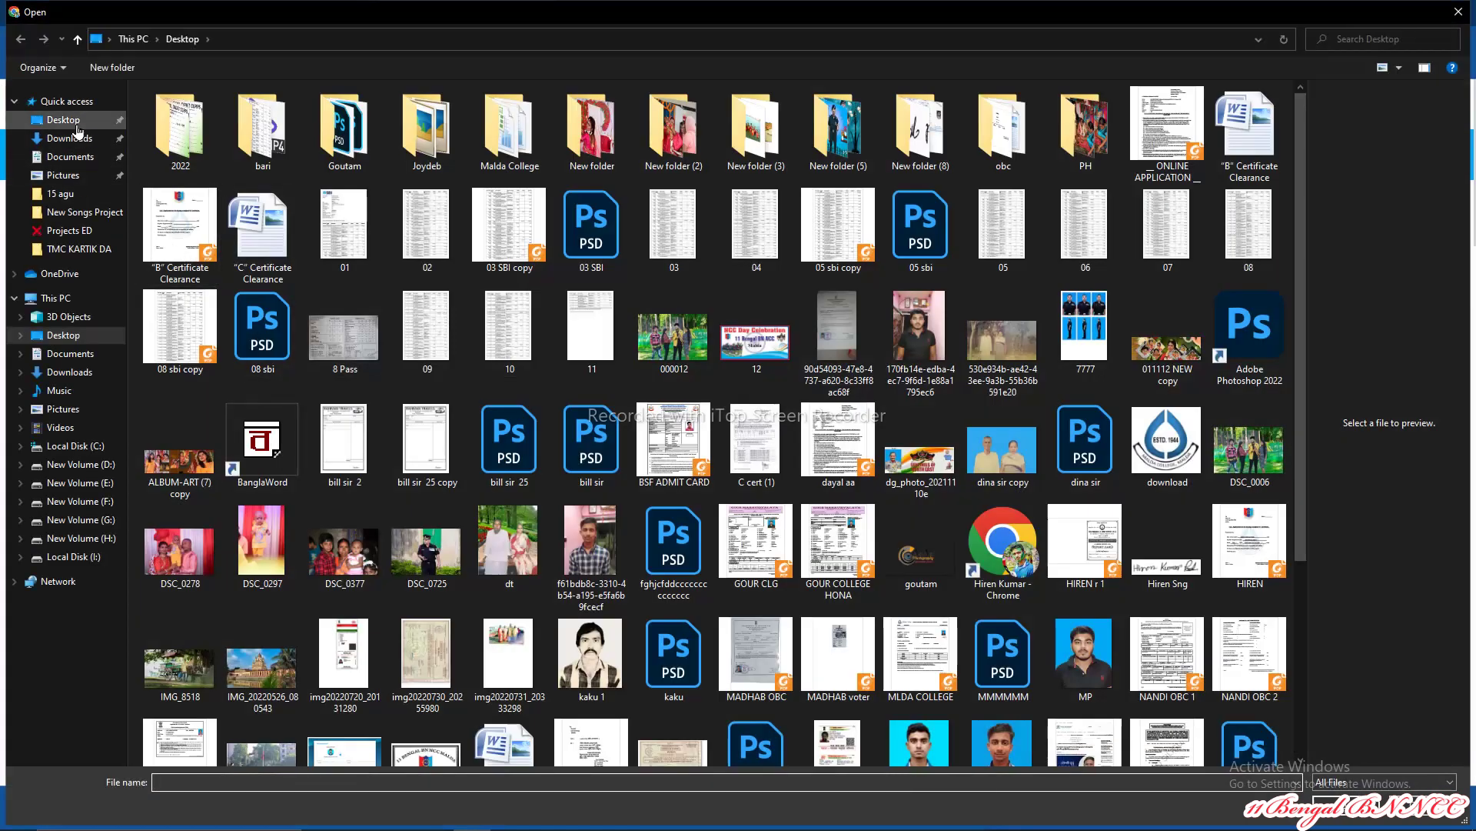
pyautogui.scroll(-3, 1085, 438)
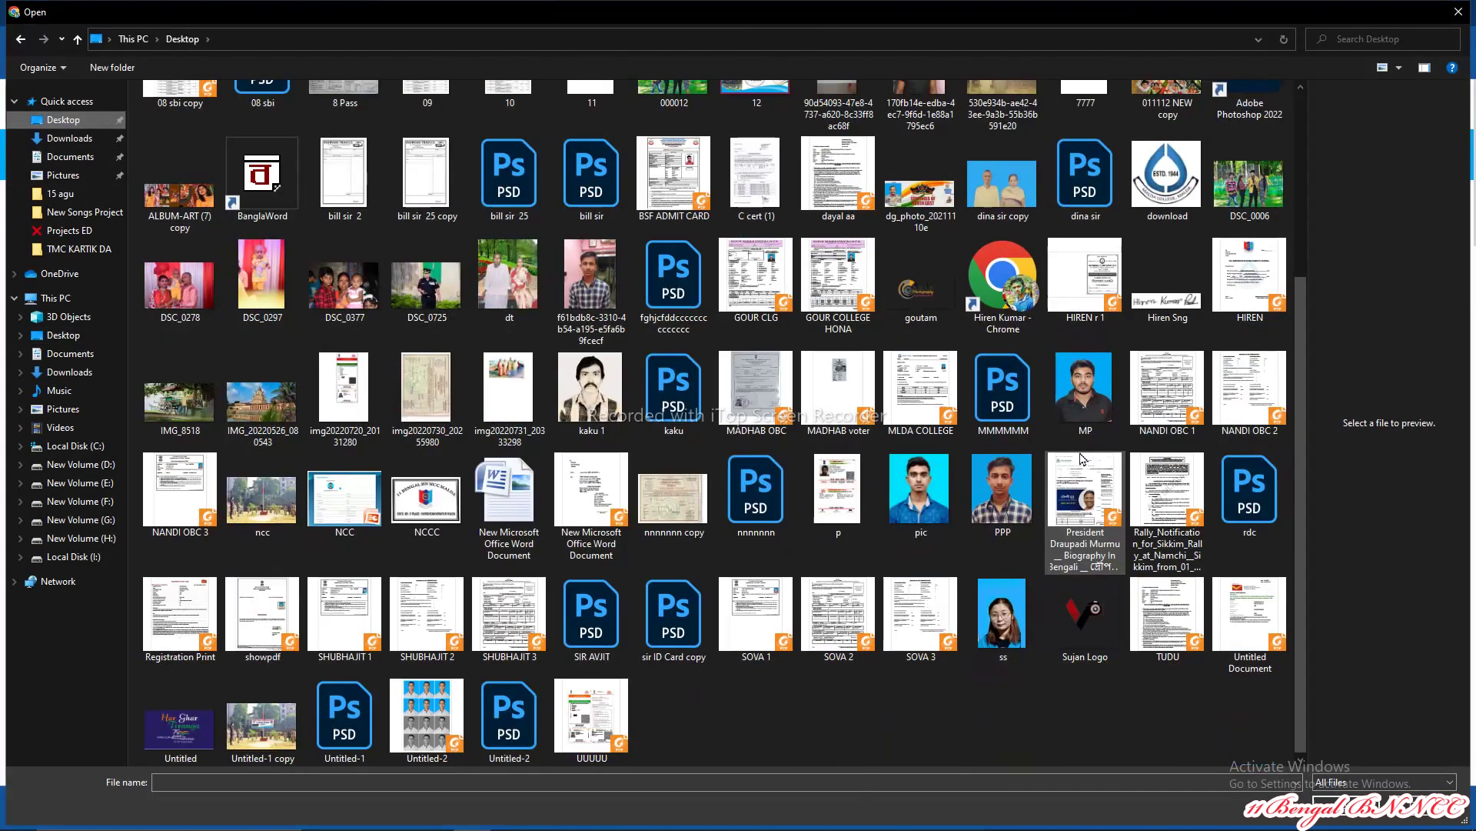
pyautogui.click(934, 508)
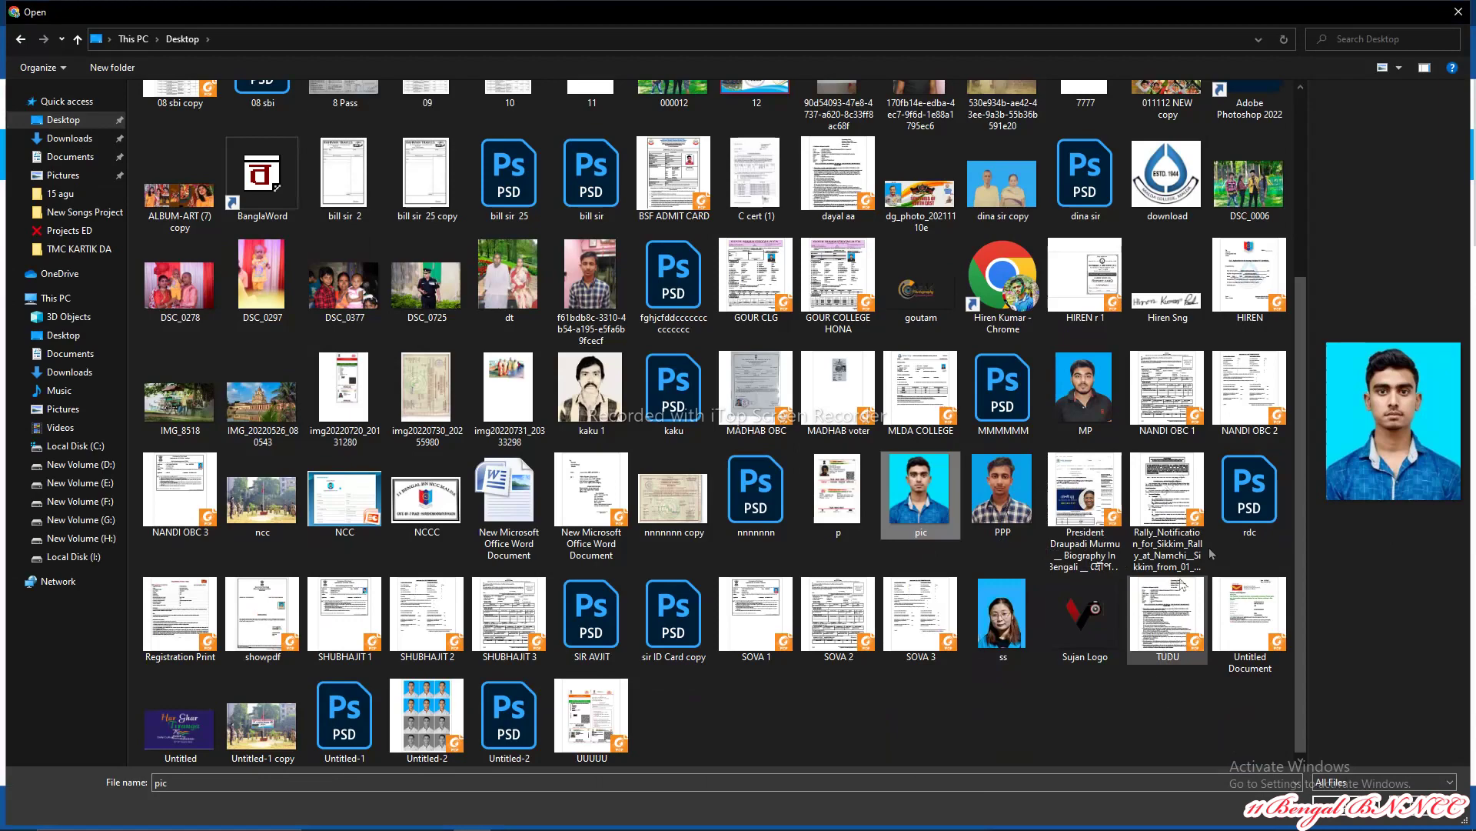
pyautogui.doubleClick(902, 480)
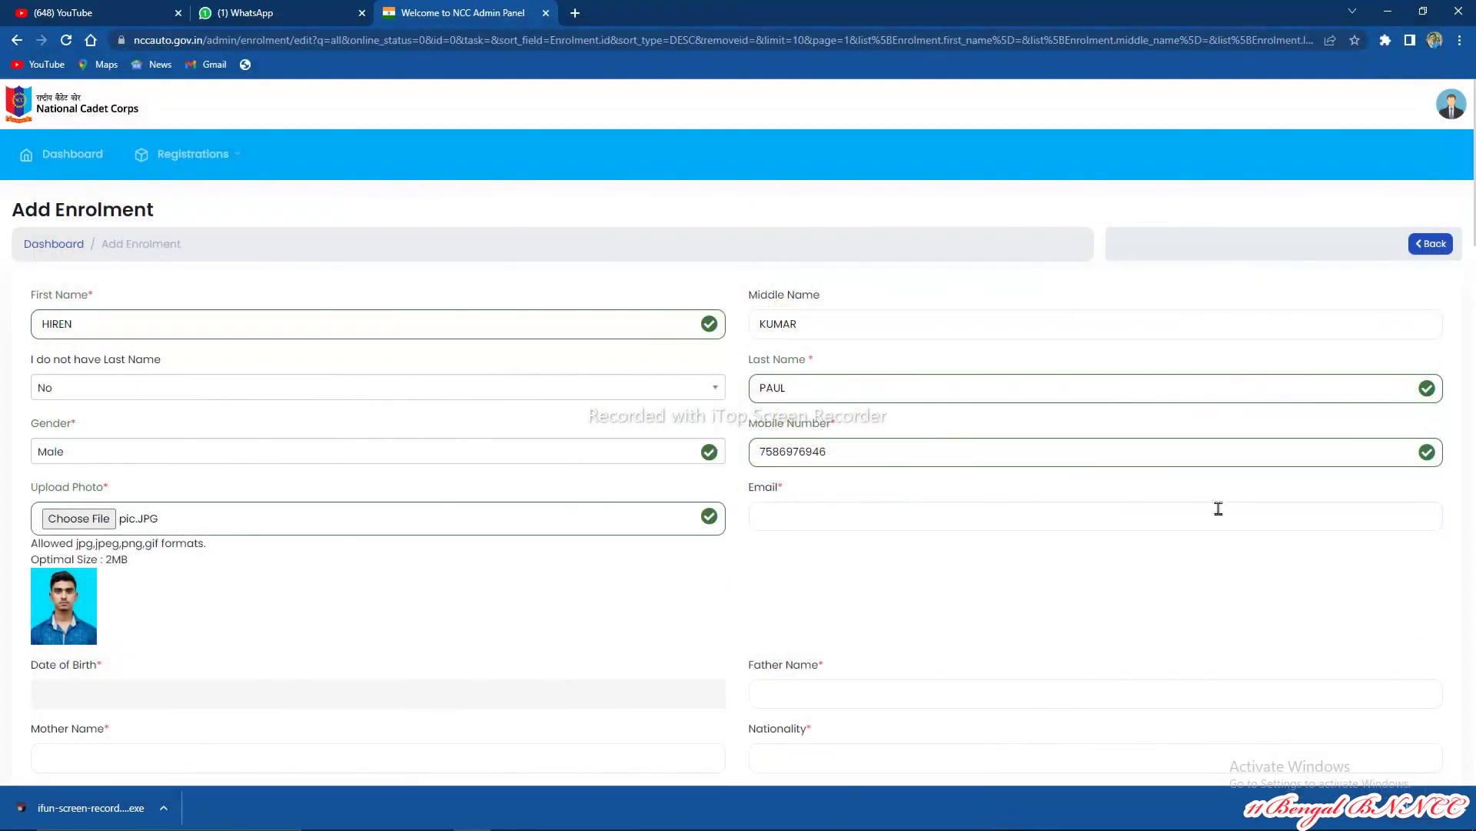
pyautogui.scroll(-1, 780, 559)
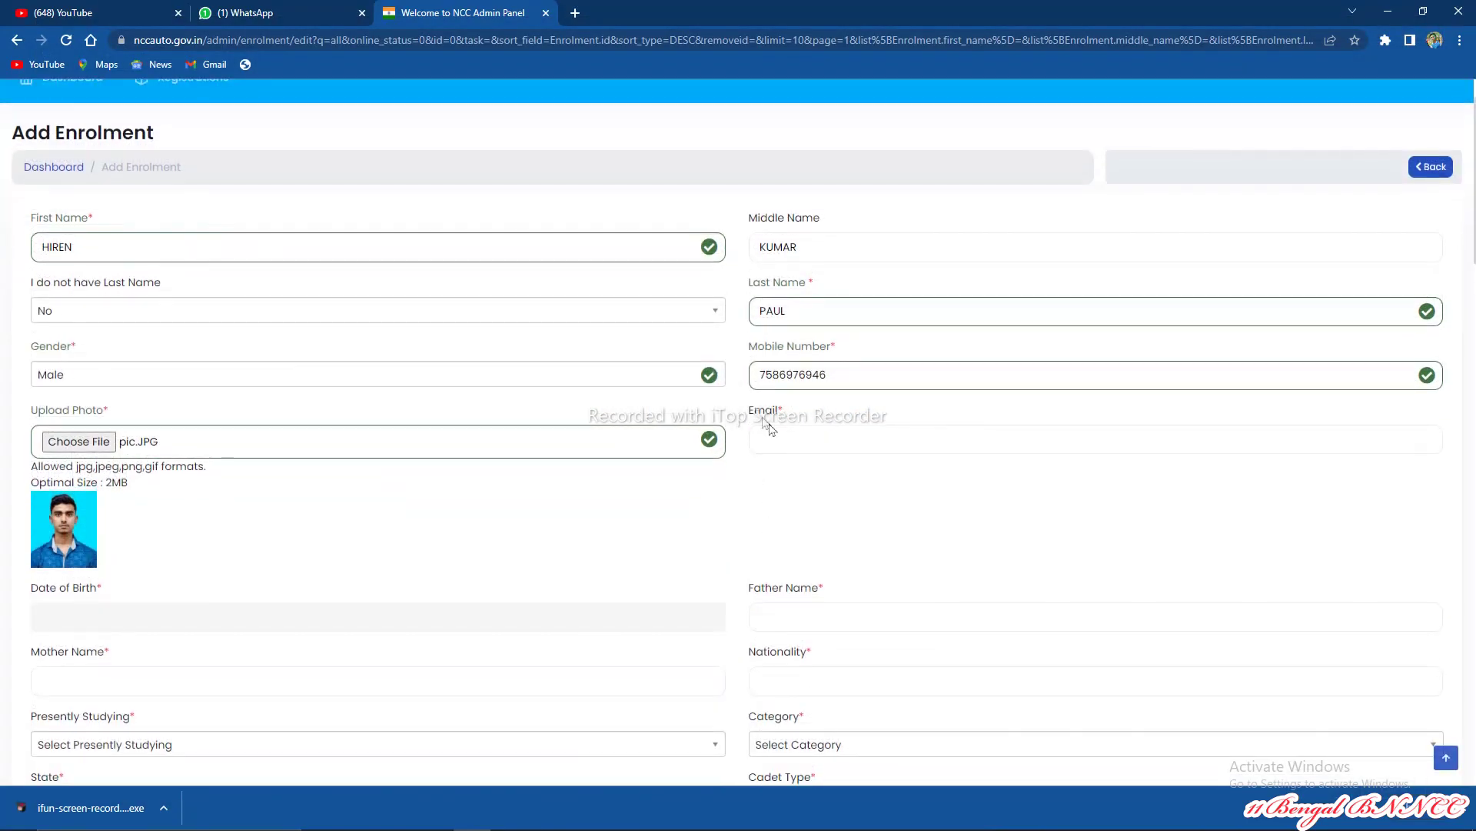
# Step: Enter the cadet's new e-mail address
pyautogui.click(771, 441)
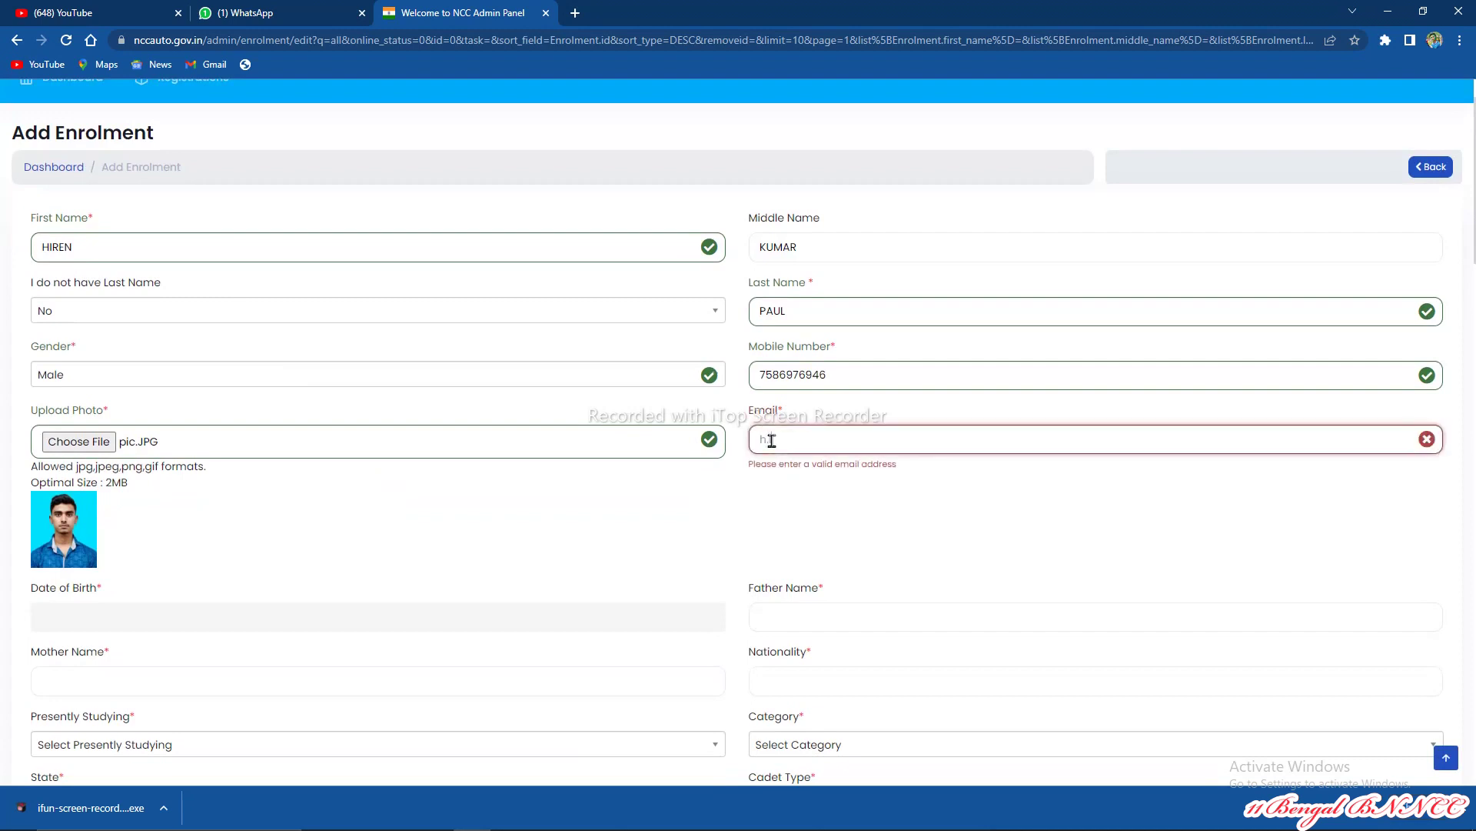
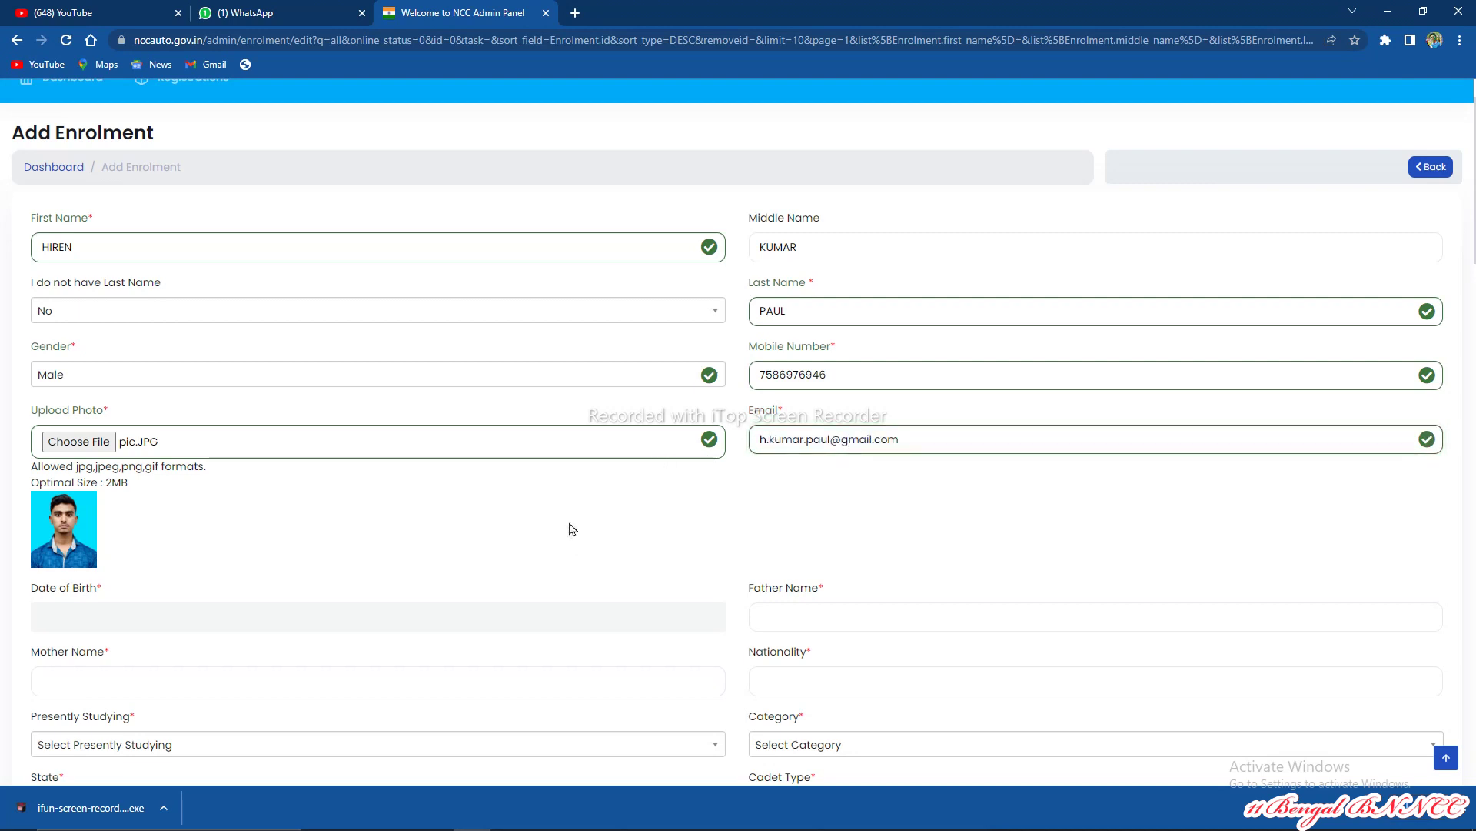
pyautogui.scroll(-3, 561, 519)
# Step: Fill in the father's name and the mother's name
pyautogui.click(794, 385)
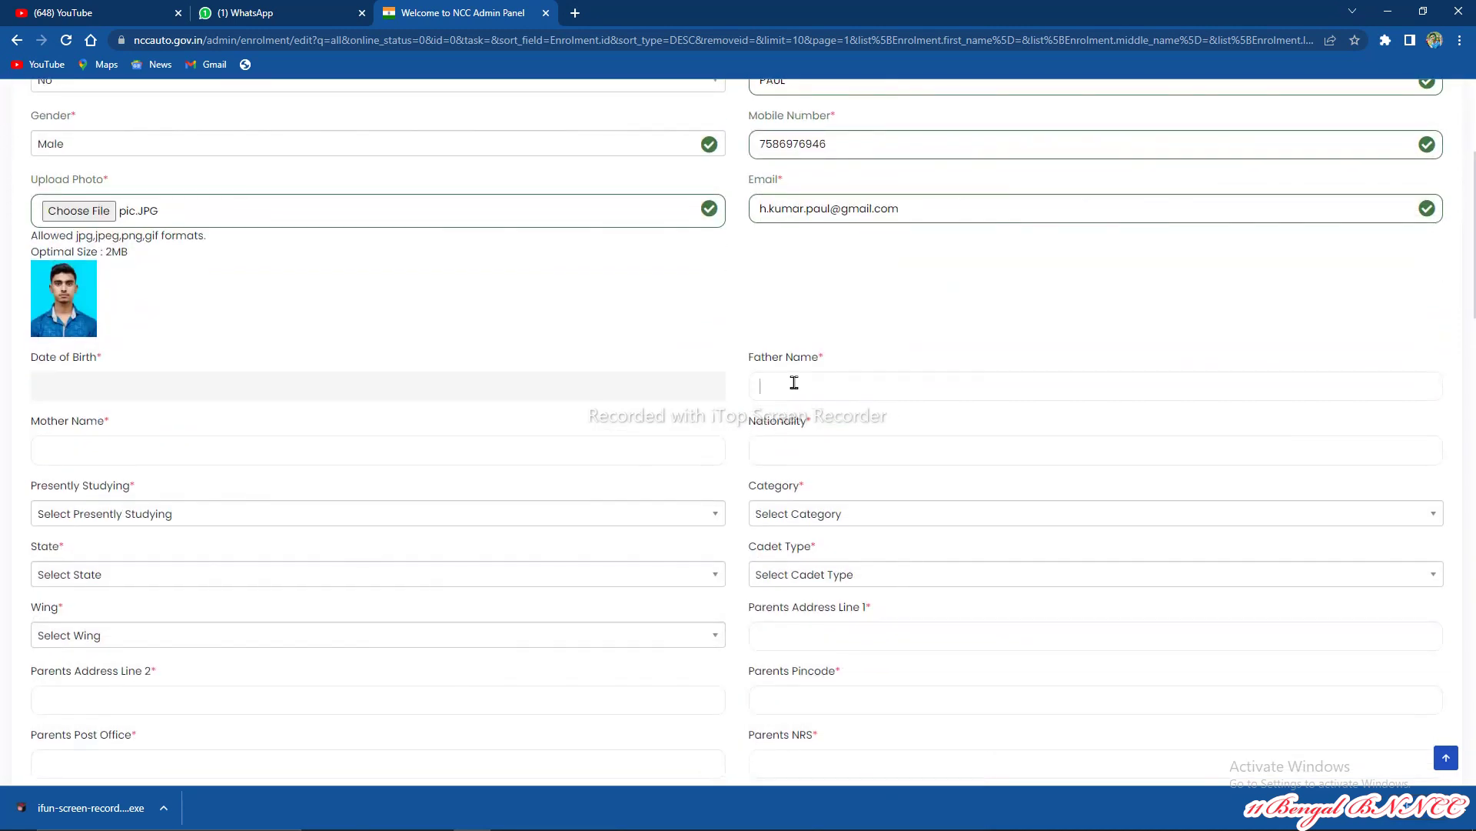
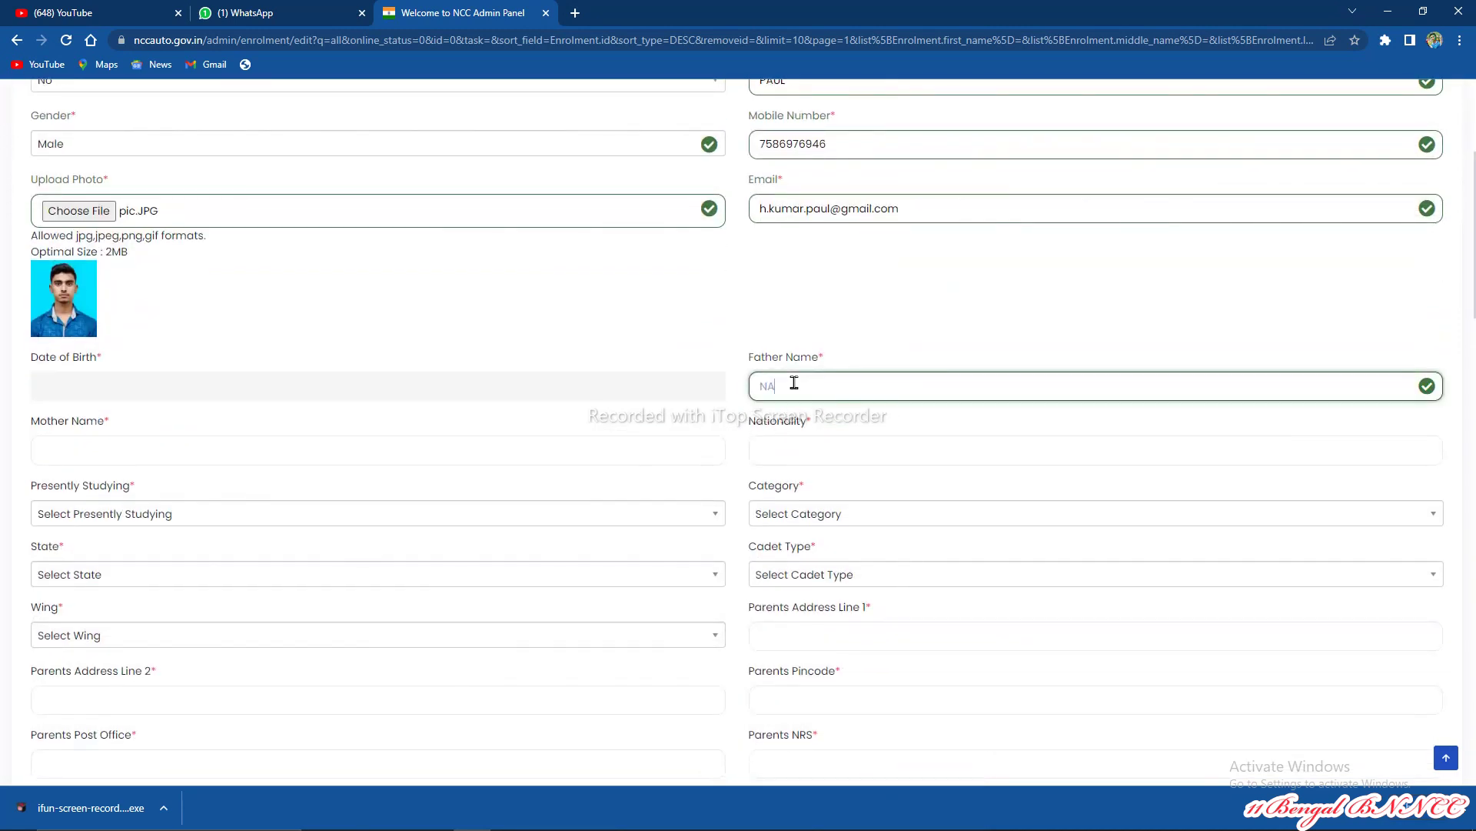
pyautogui.click(123, 456)
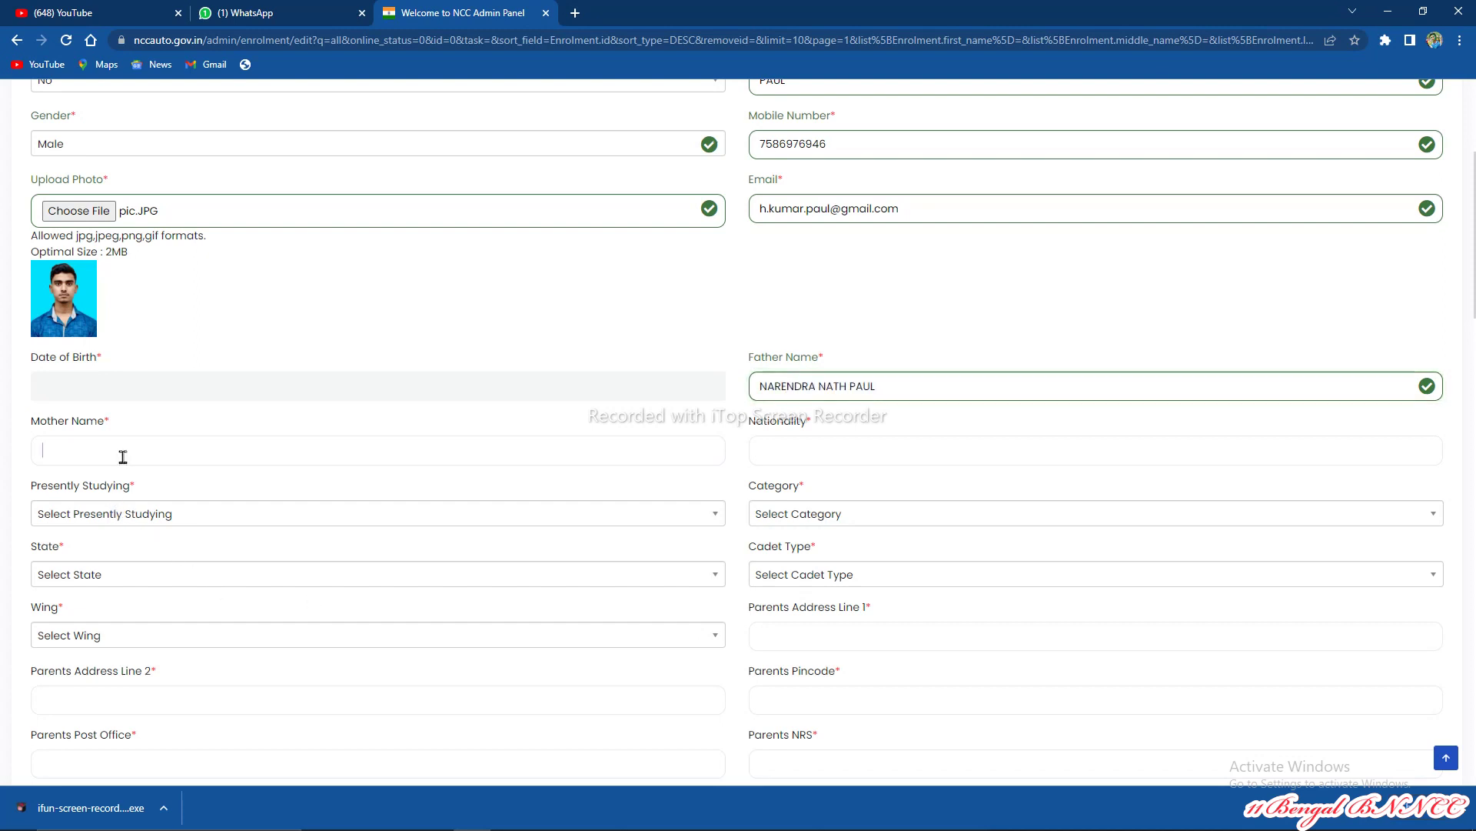
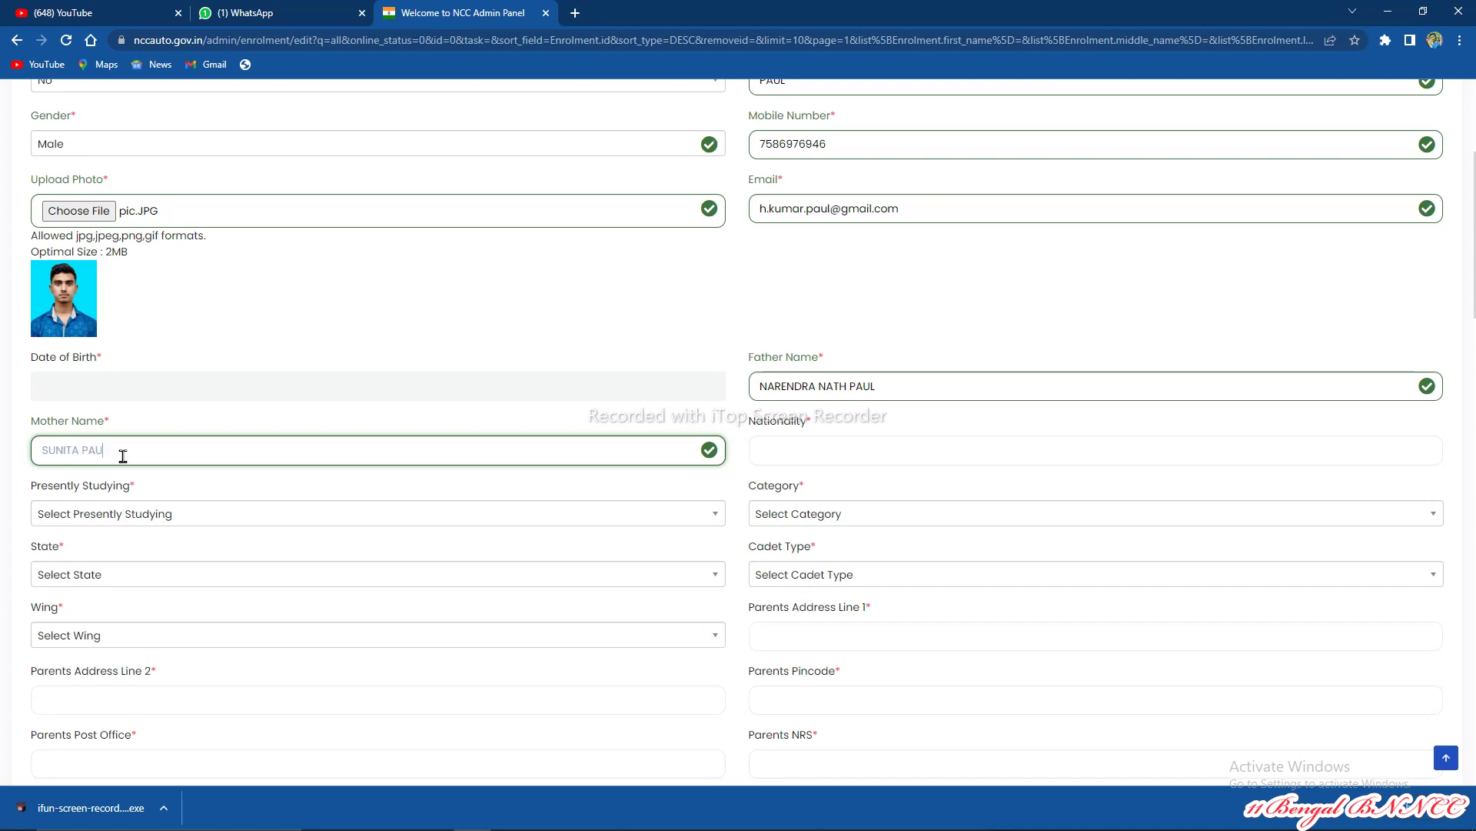
pyautogui.click(788, 449)
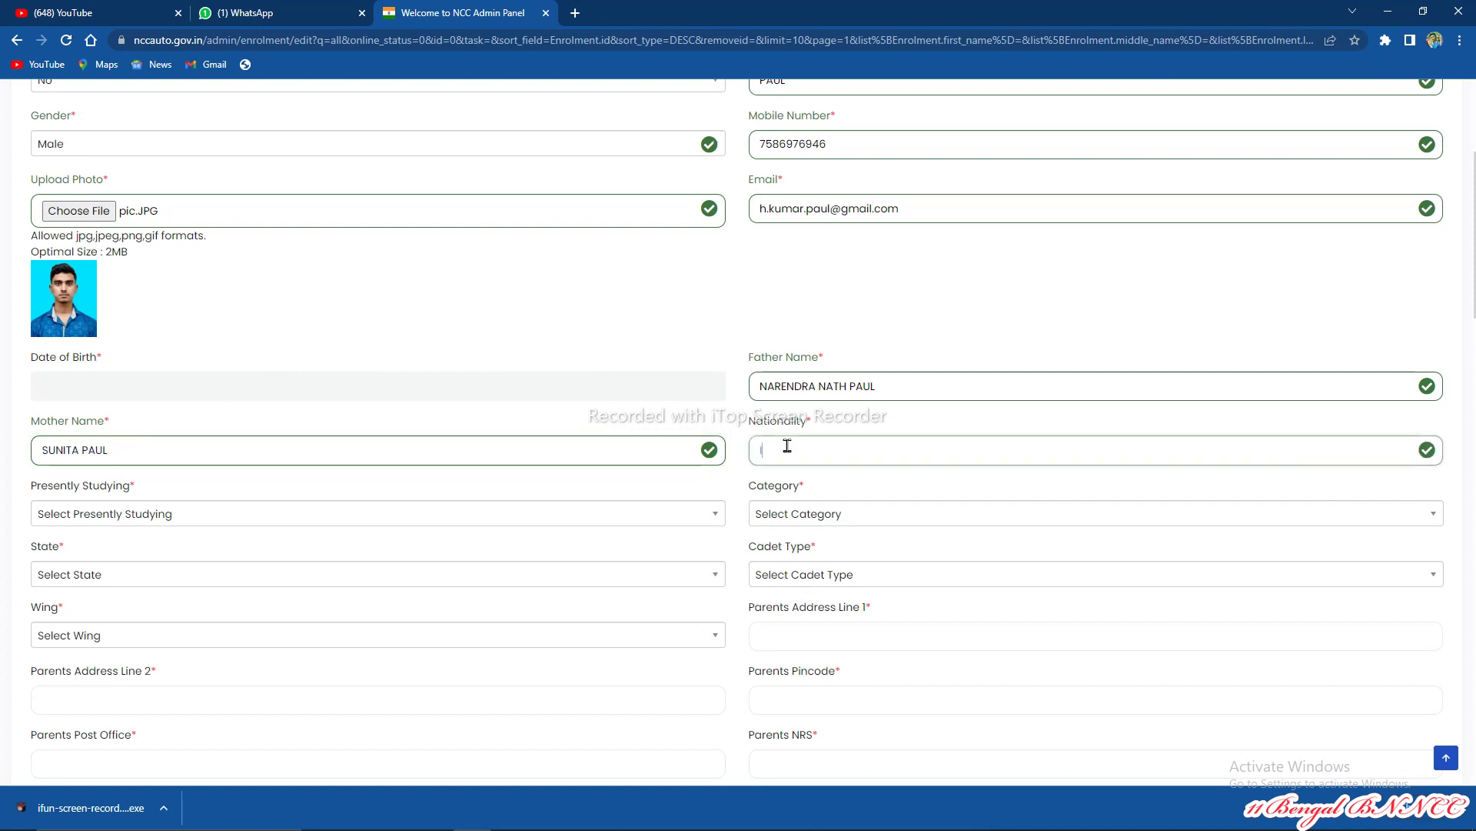
# Step: Set nationality IND, Presently Studying Class 8 and Category OBC
pyautogui.write('IND')
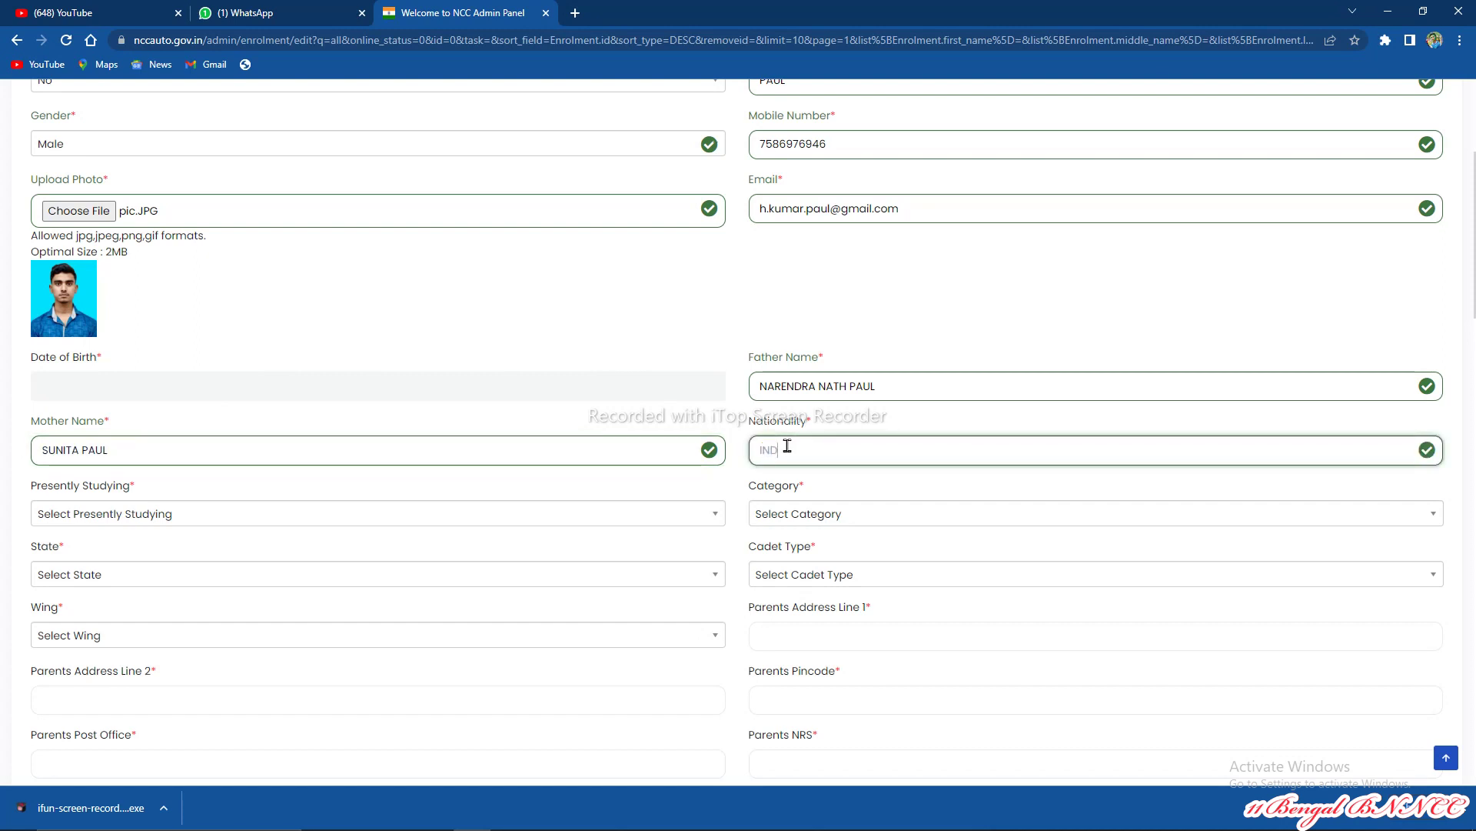
pyautogui.click(544, 514)
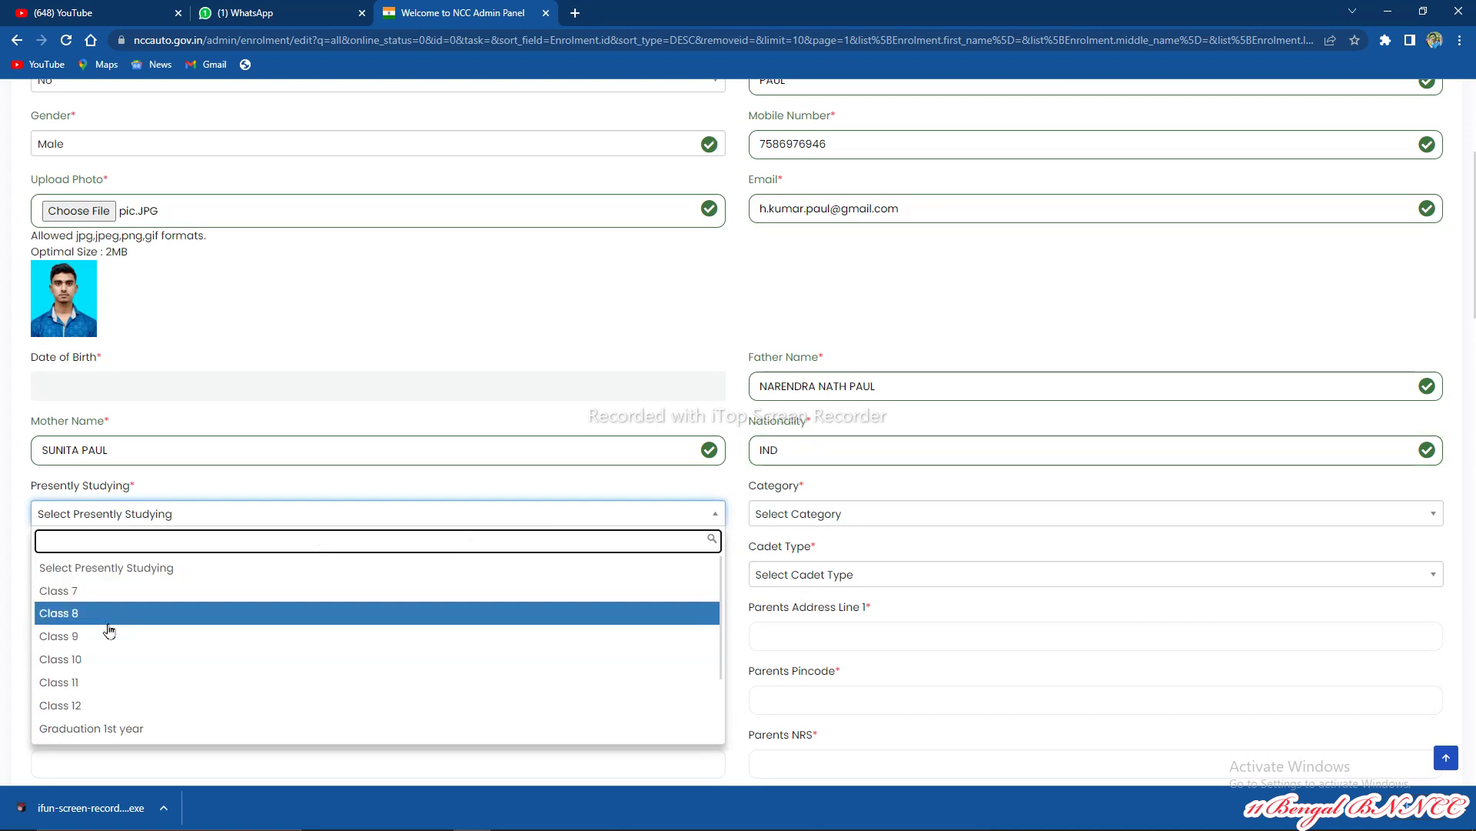
pyautogui.scroll(-1, 138, 613)
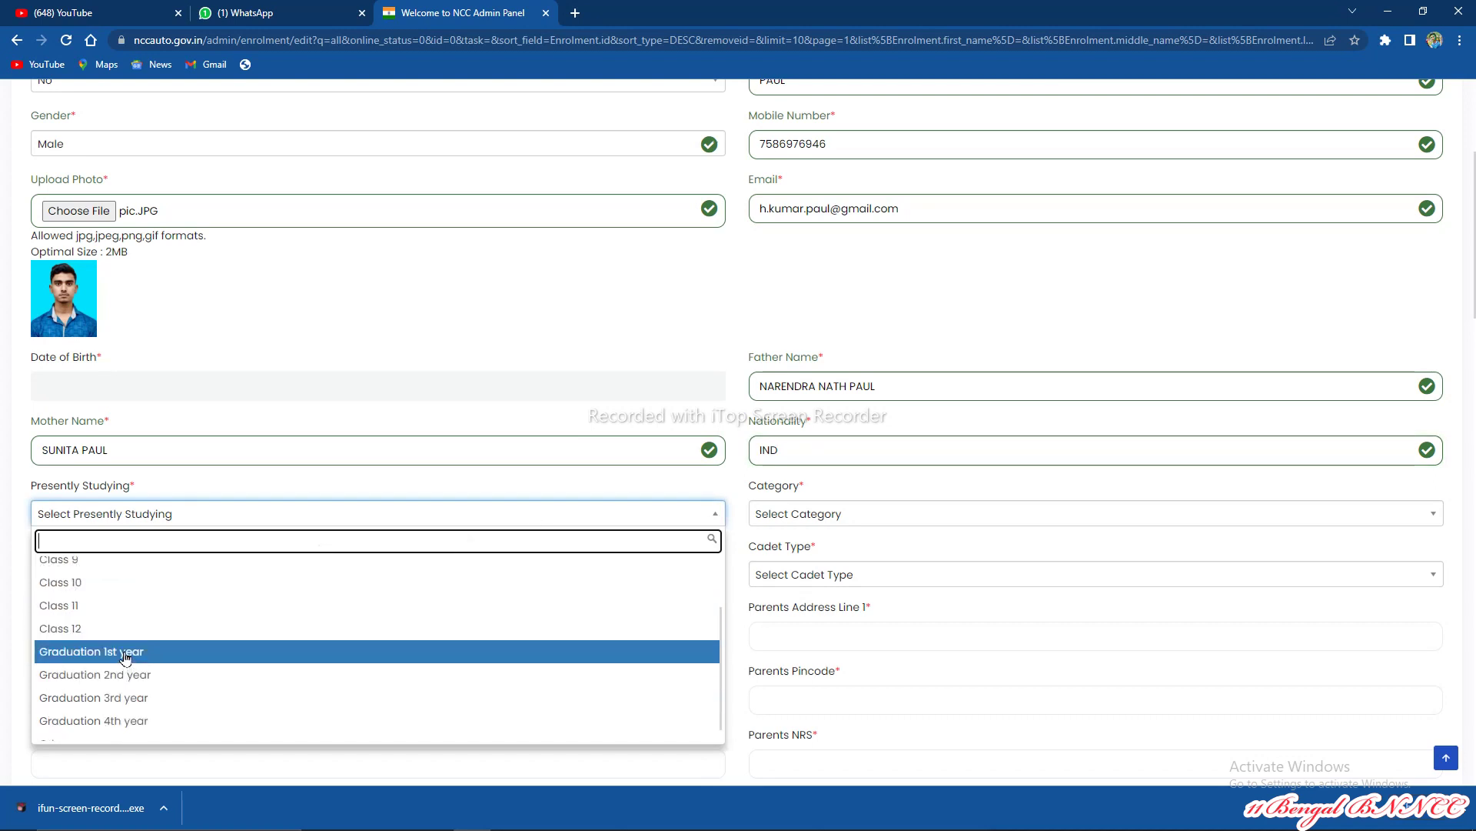
pyautogui.scroll(1, 127, 654)
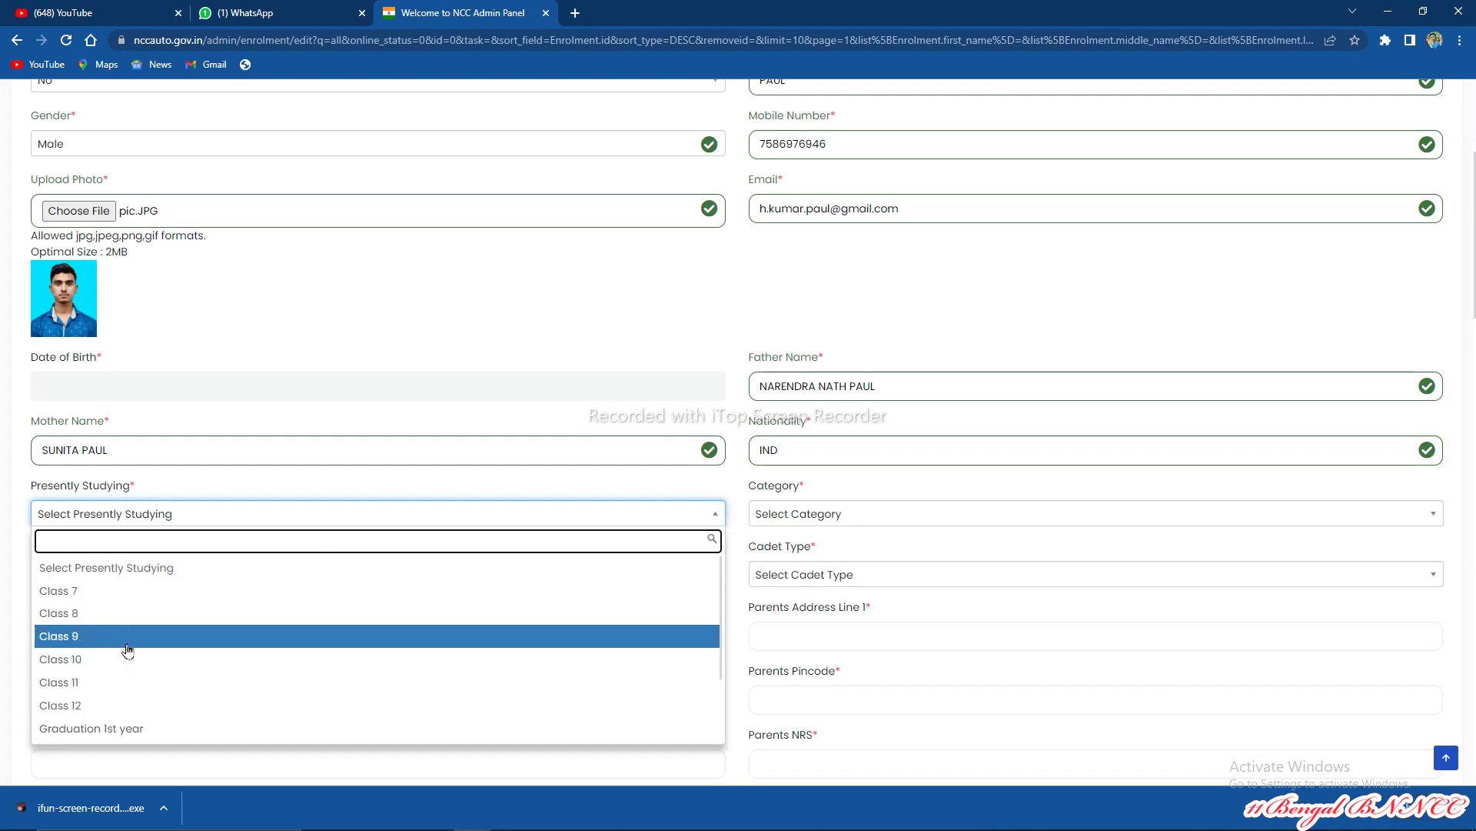
pyautogui.click(109, 615)
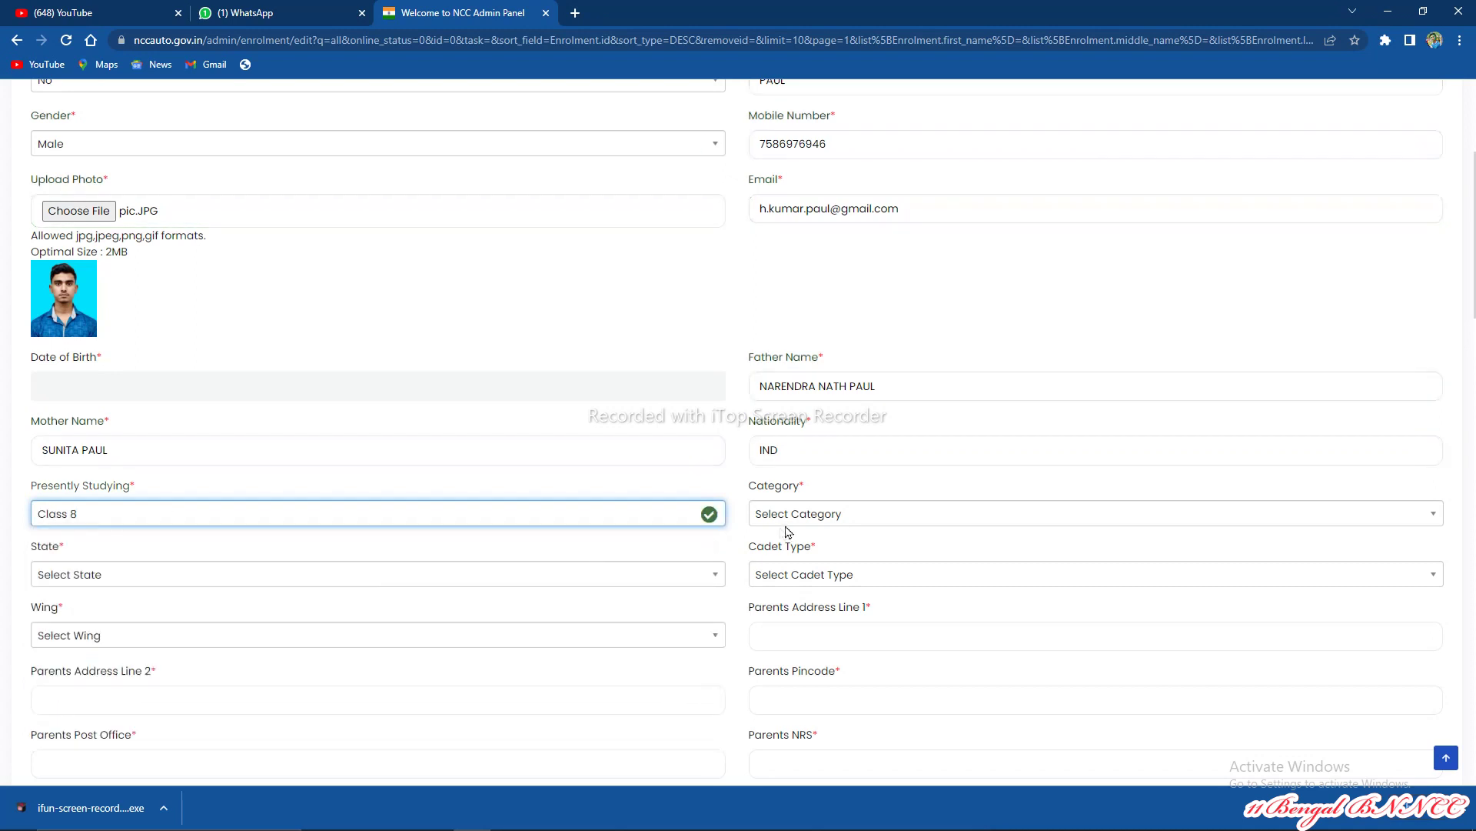
pyautogui.click(800, 514)
pyautogui.click(781, 613)
# Step: Set State to West Bengal and Cadet Type to JD
pyautogui.scroll(-1, 786, 593)
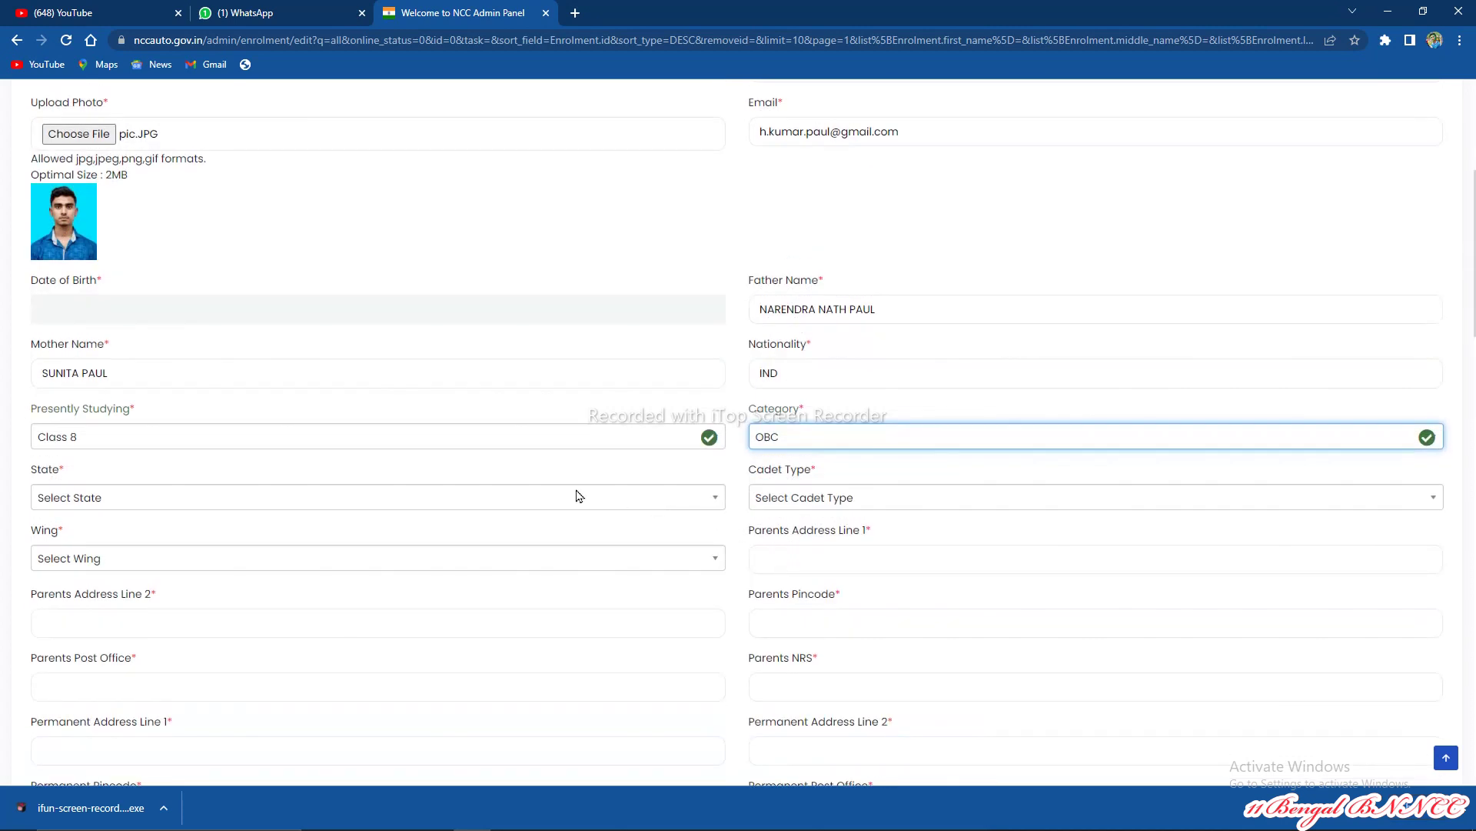
pyautogui.click(578, 496)
pyautogui.click(396, 598)
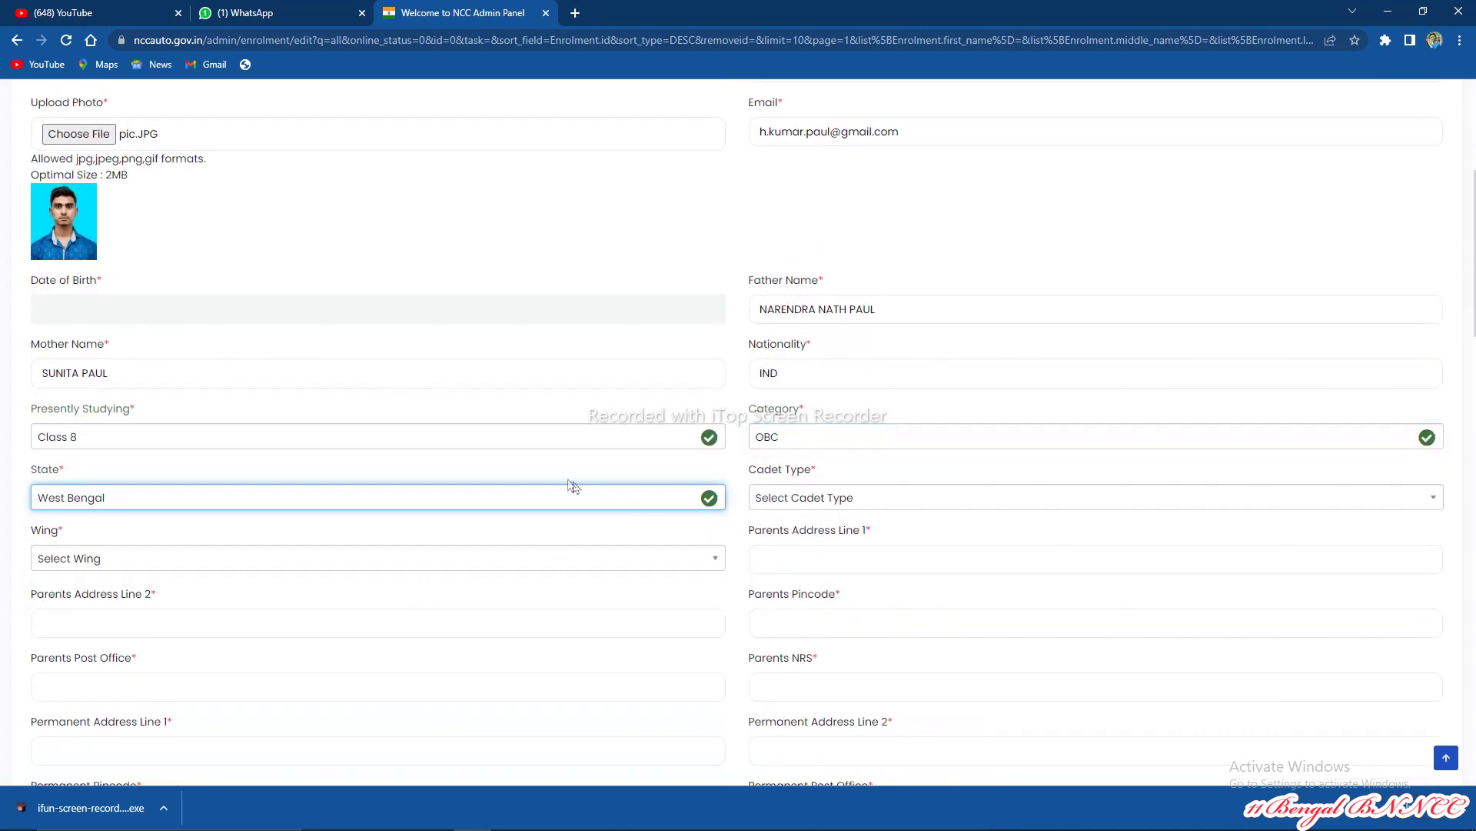
pyautogui.click(831, 498)
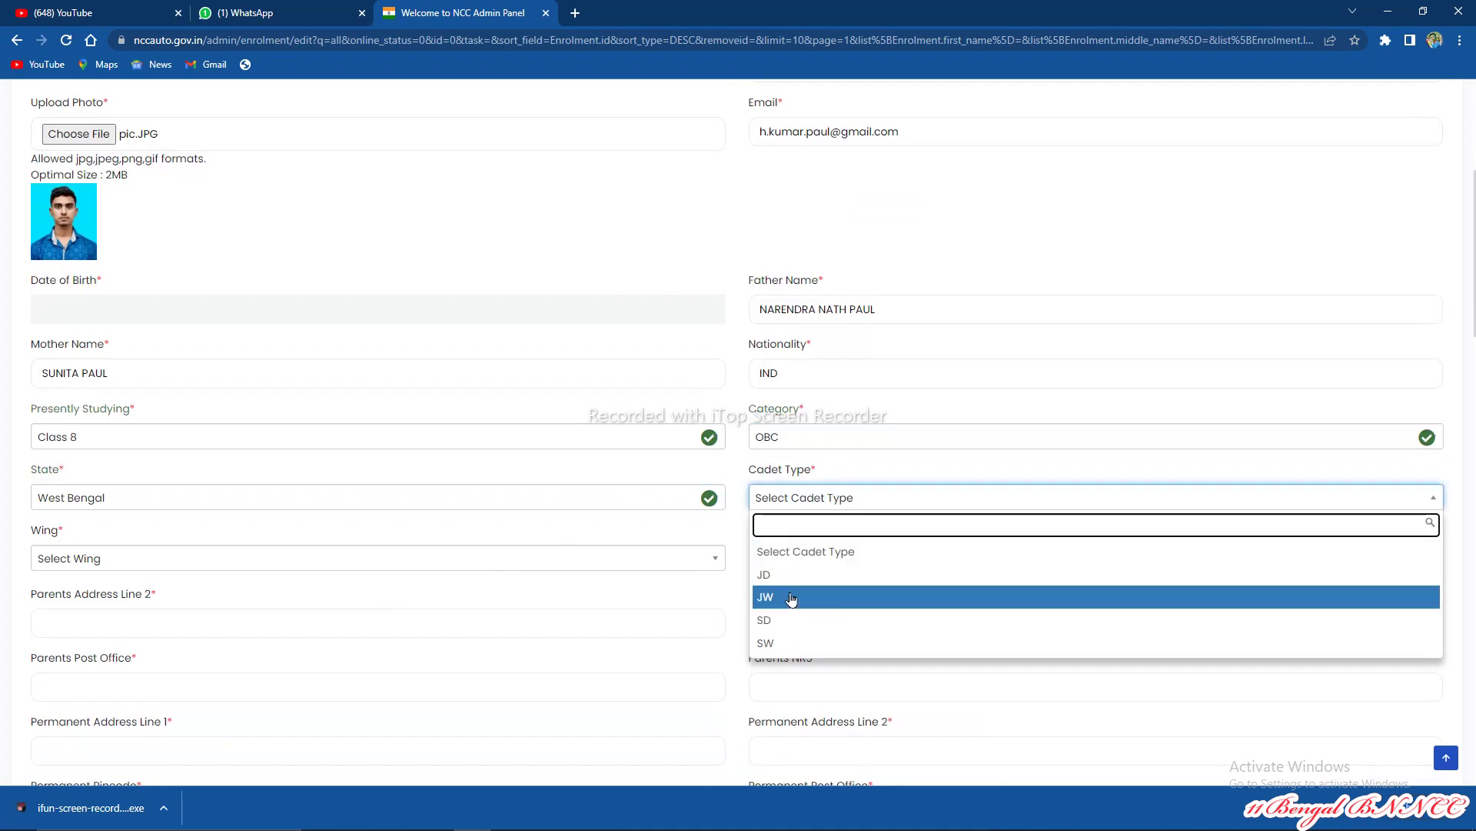
pyautogui.click(798, 575)
pyautogui.scroll(-2, 861, 538)
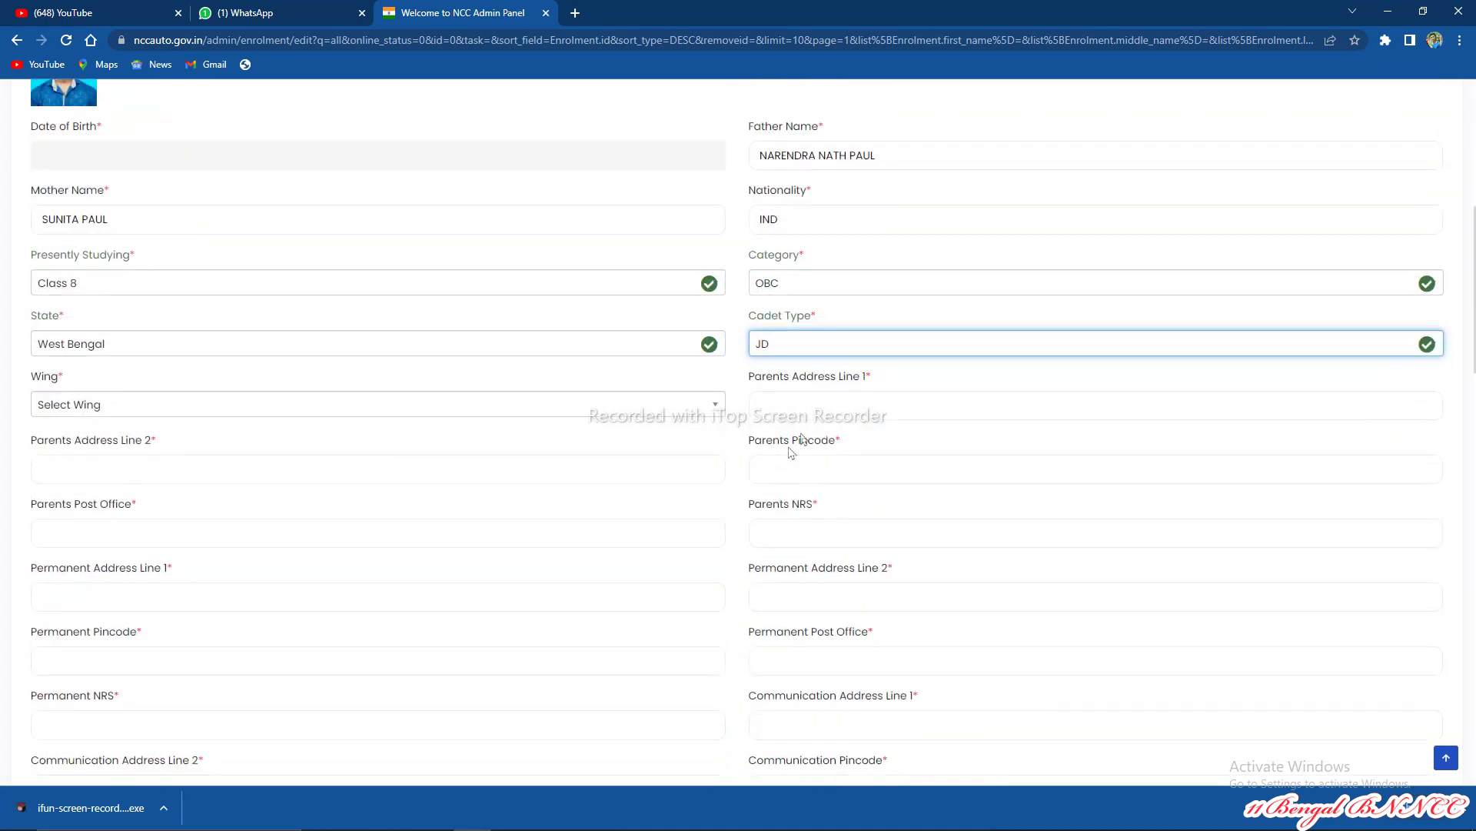
pyautogui.click(809, 410)
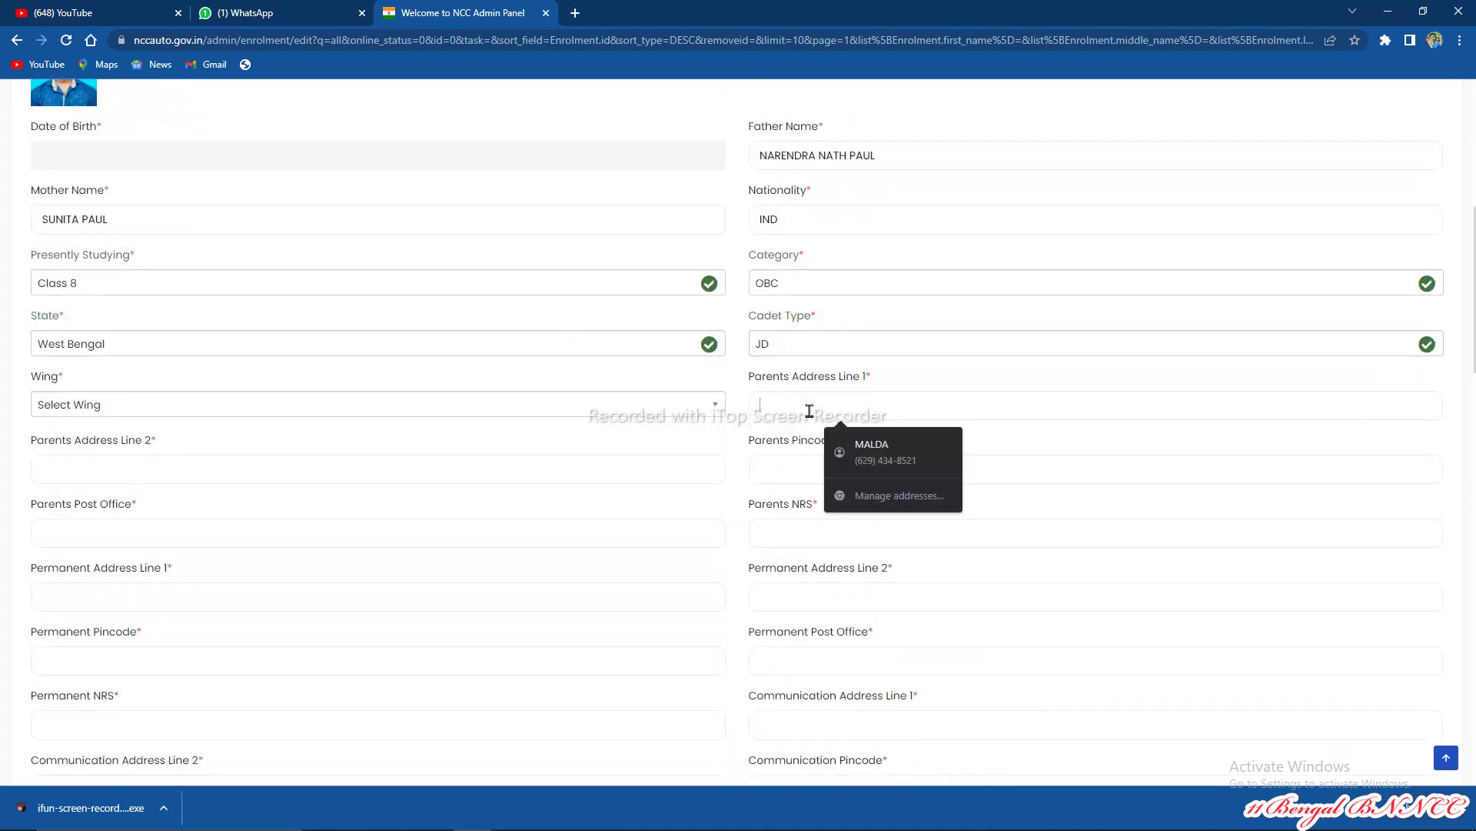
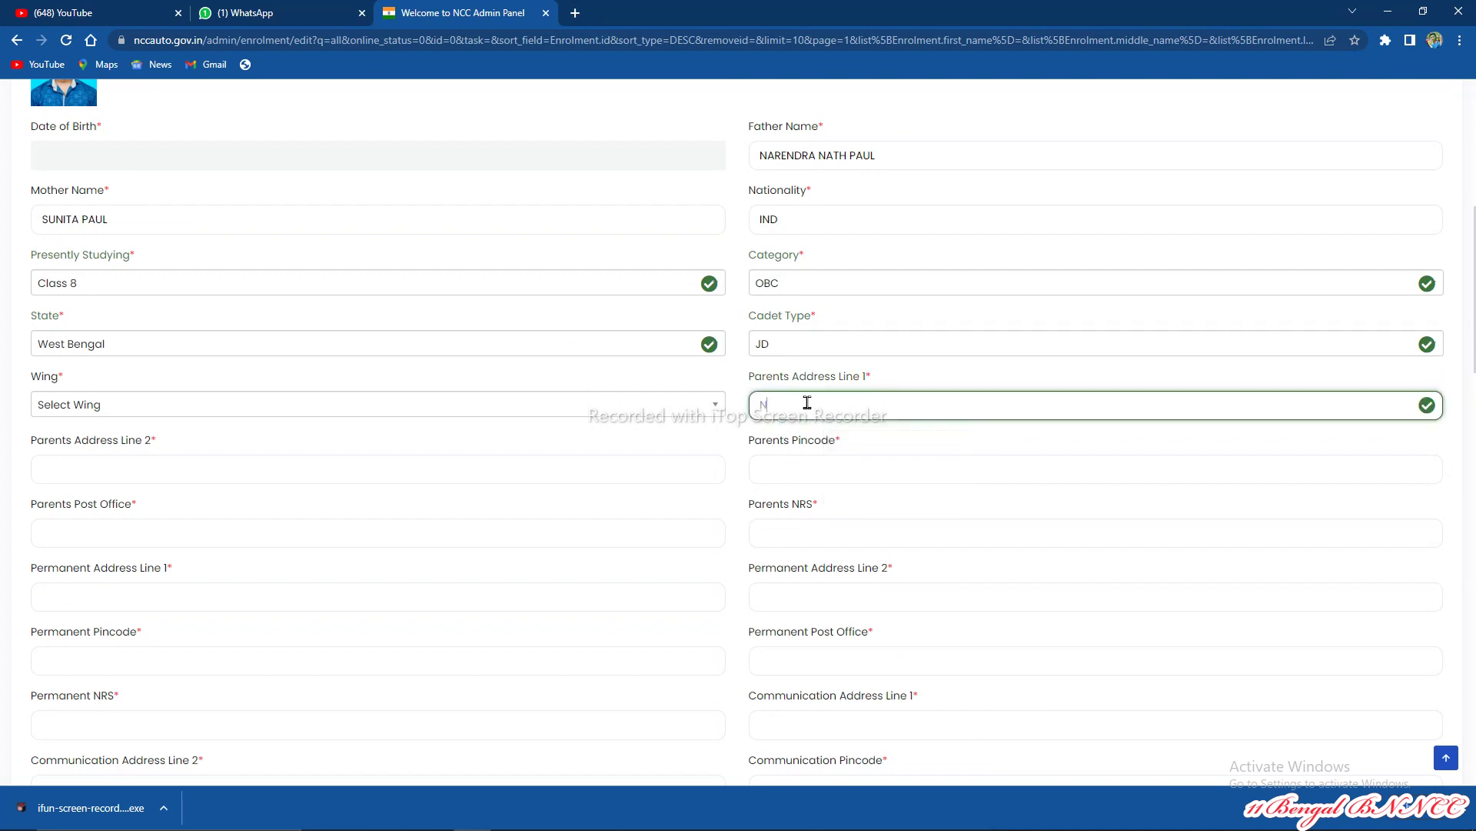
# Step: Enter parents' address line 1, copy it into line 2, and add the pincode
pyautogui.moveTo(835, 403); pyautogui.dragTo(714, 417)
pyautogui.hotkey('ctrl', 'c')
pyautogui.click(351, 477)
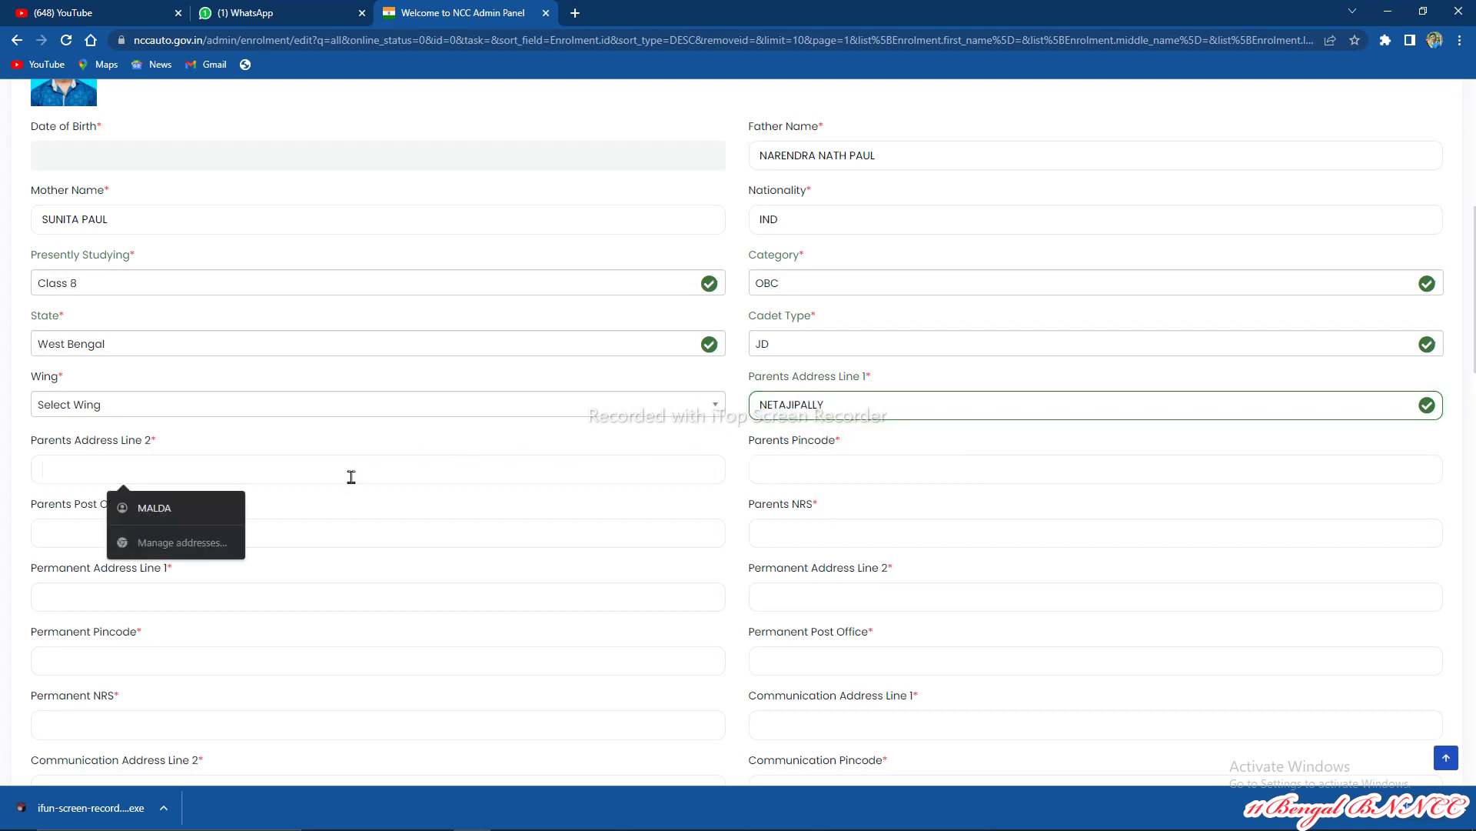
pyautogui.hotkey('ctrl', 'v')
pyautogui.click(781, 478)
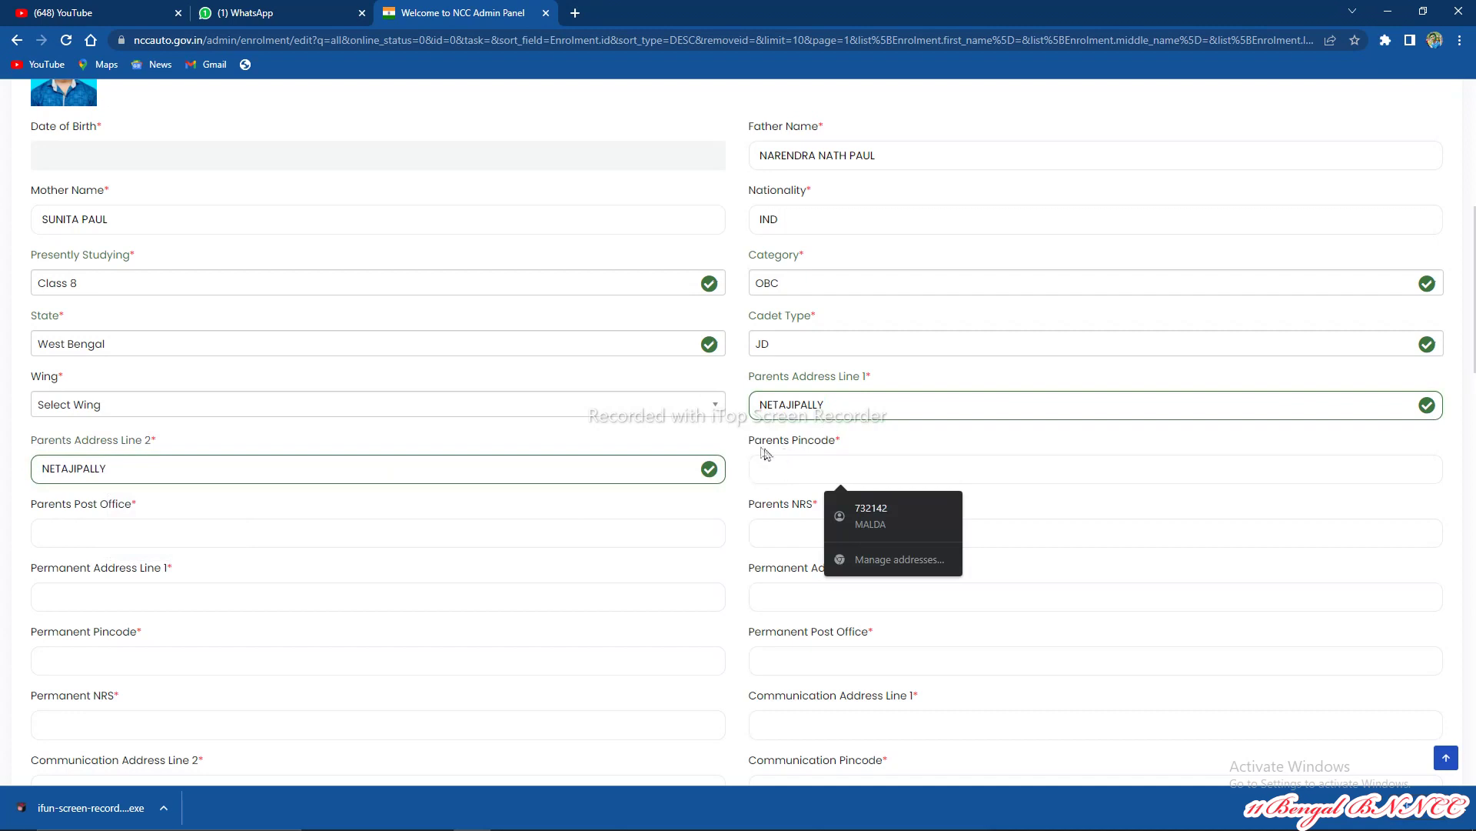
pyautogui.write('73214')
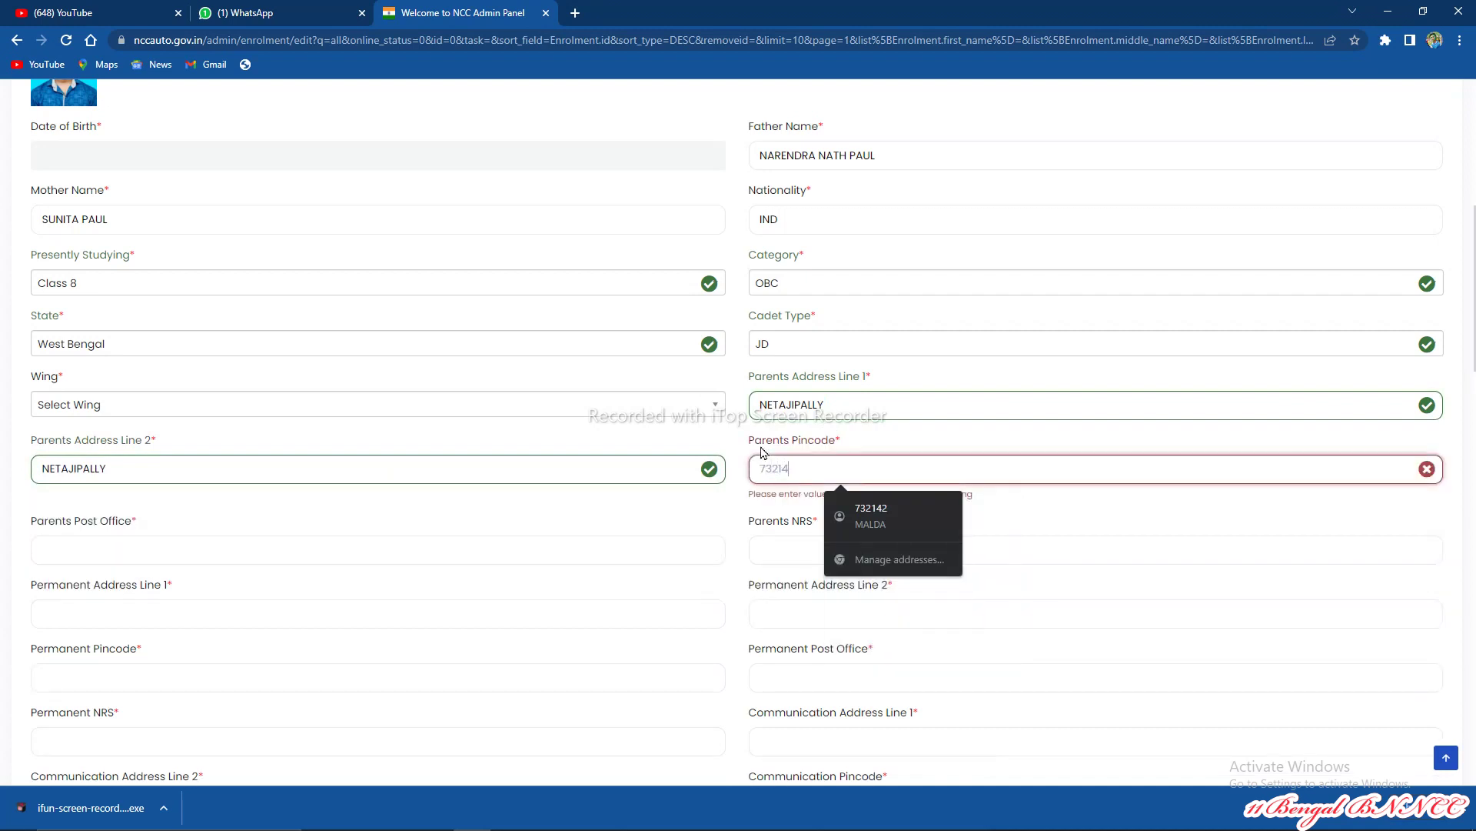
pyautogui.write('2')
# Step: Fill the parents' post office and NRS, and paste the address into permanent line 1
pyautogui.click(129, 548)
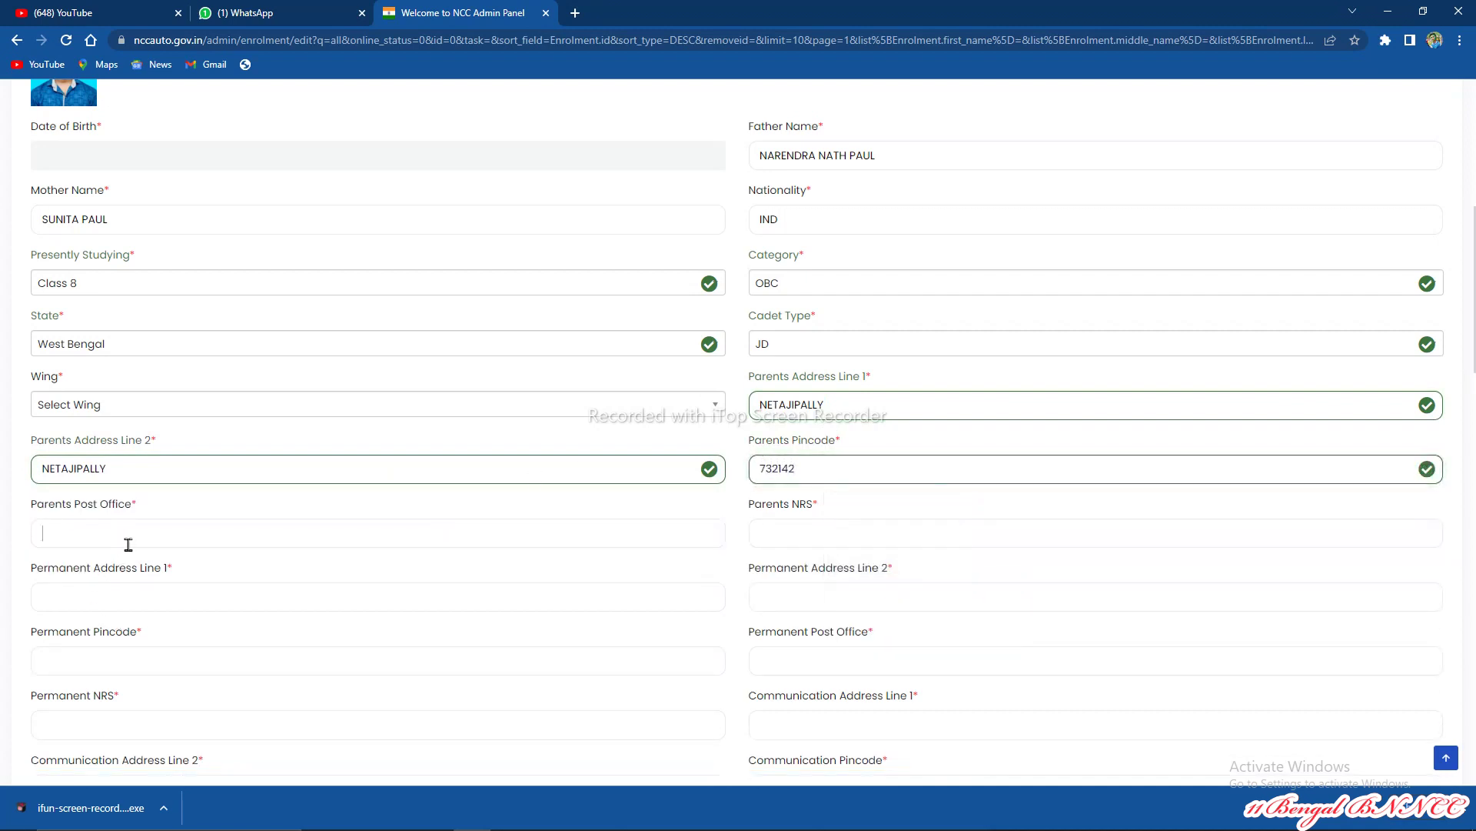
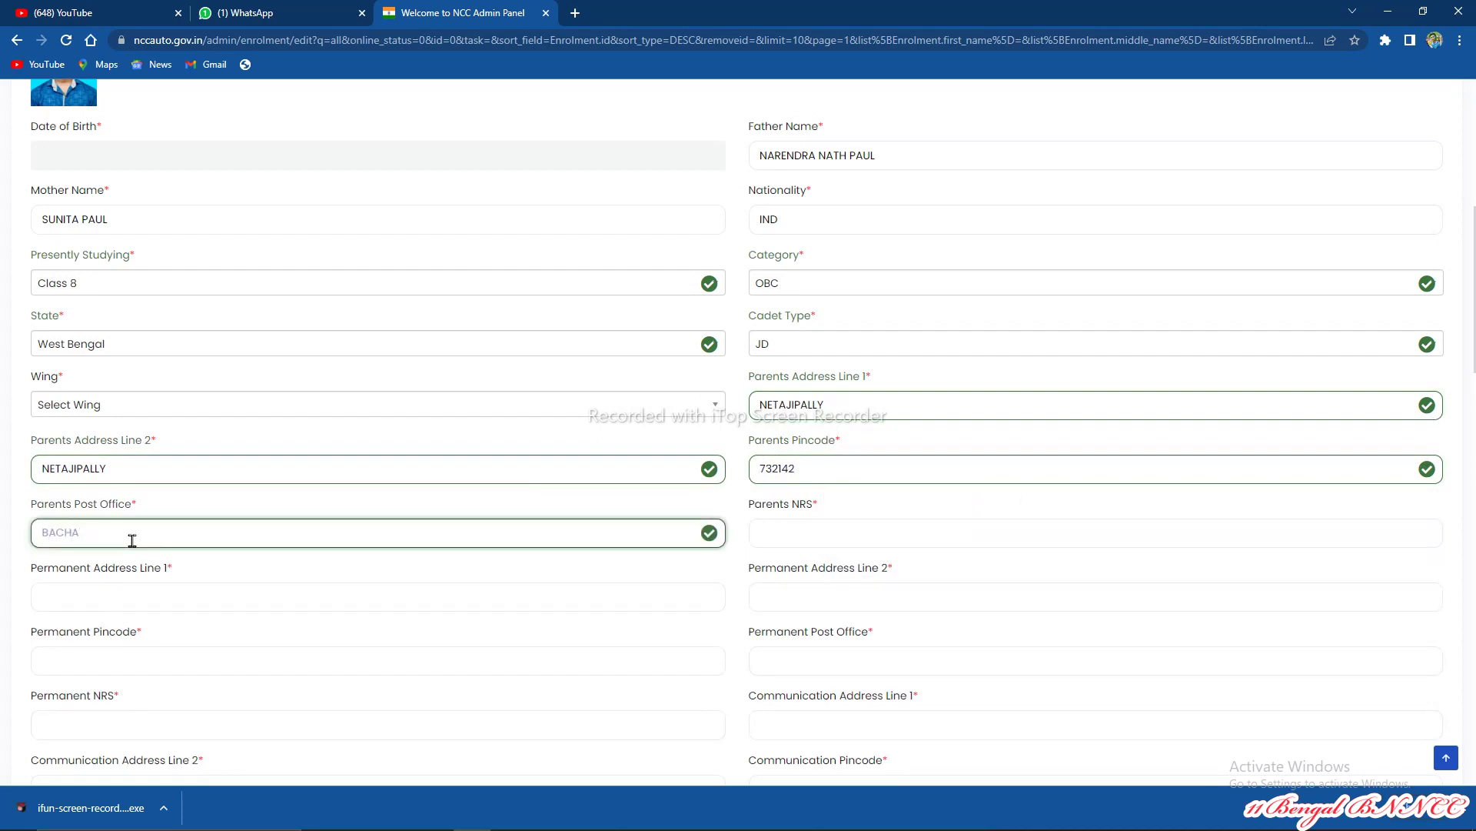
pyautogui.press('Return')
pyautogui.click(809, 525)
pyautogui.write('OLD')
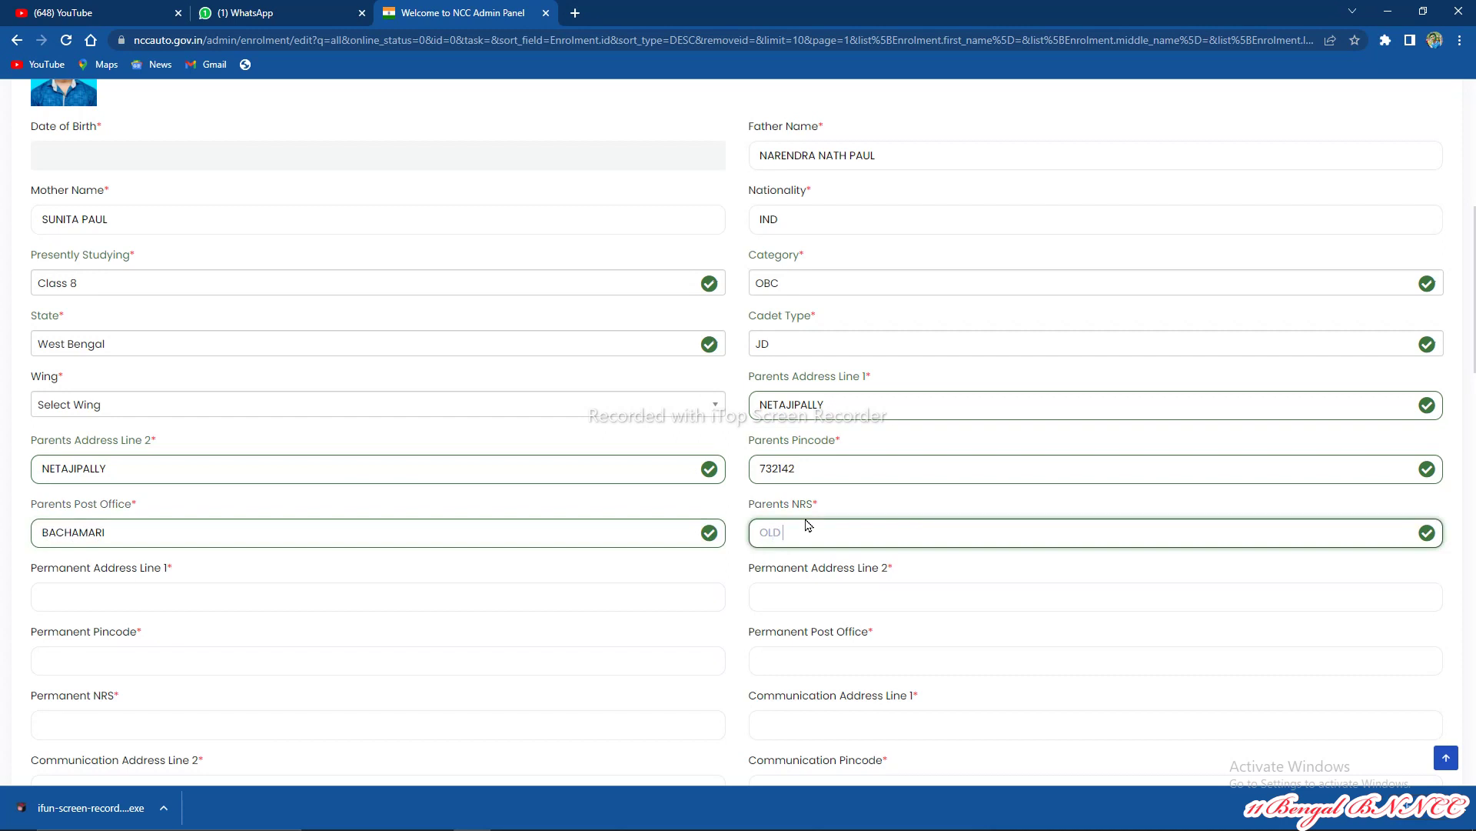
pyautogui.write(' MALDA')
pyautogui.click(199, 608)
pyautogui.hotkey('ctrl', 'v')
pyautogui.click(802, 602)
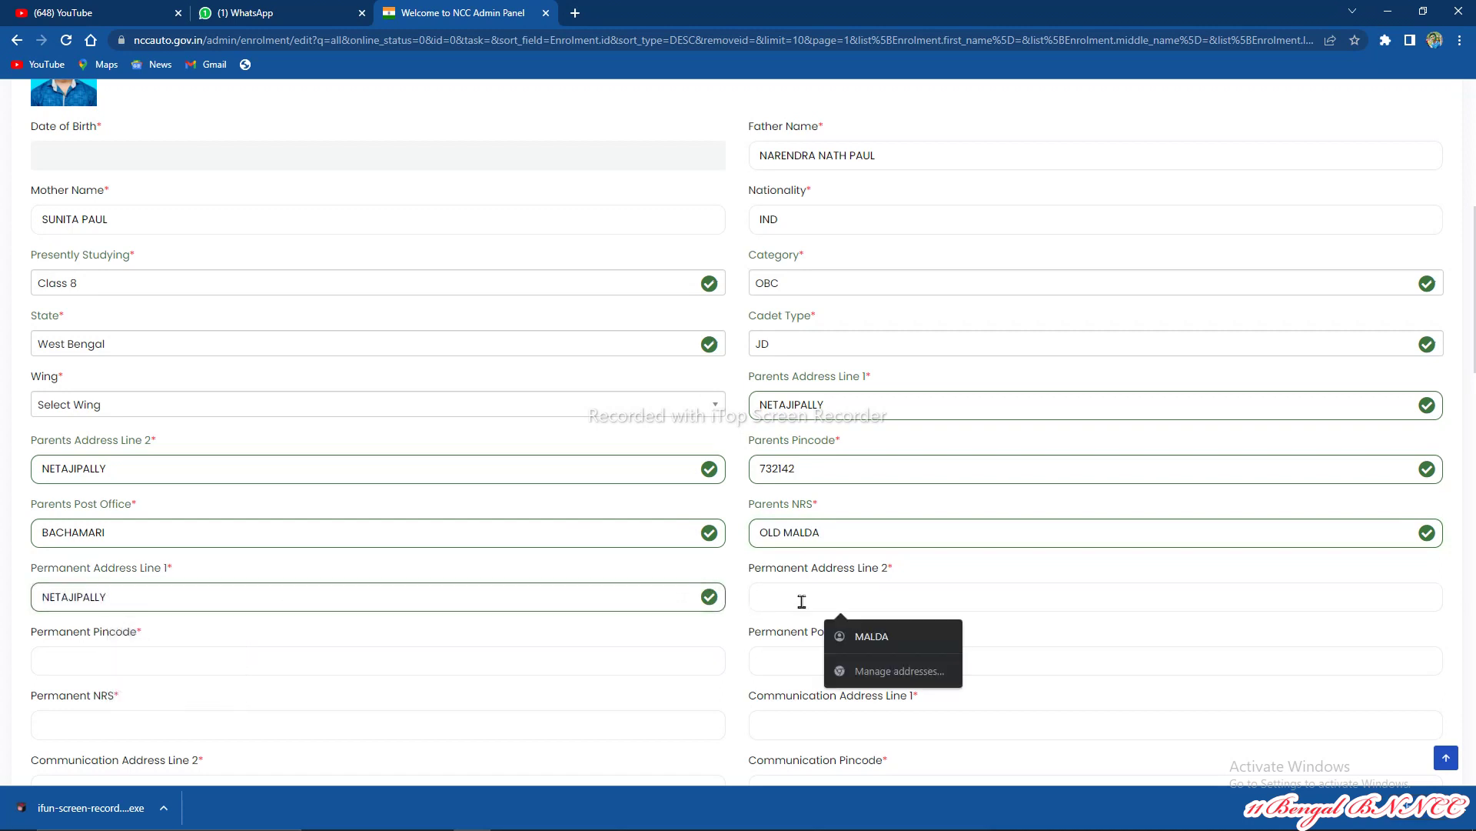
# Step: Complete permanent address line 2, pincode, post office and NRS
pyautogui.hotkey('ctrl', 'v')
pyautogui.scroll(-2, 846, 596)
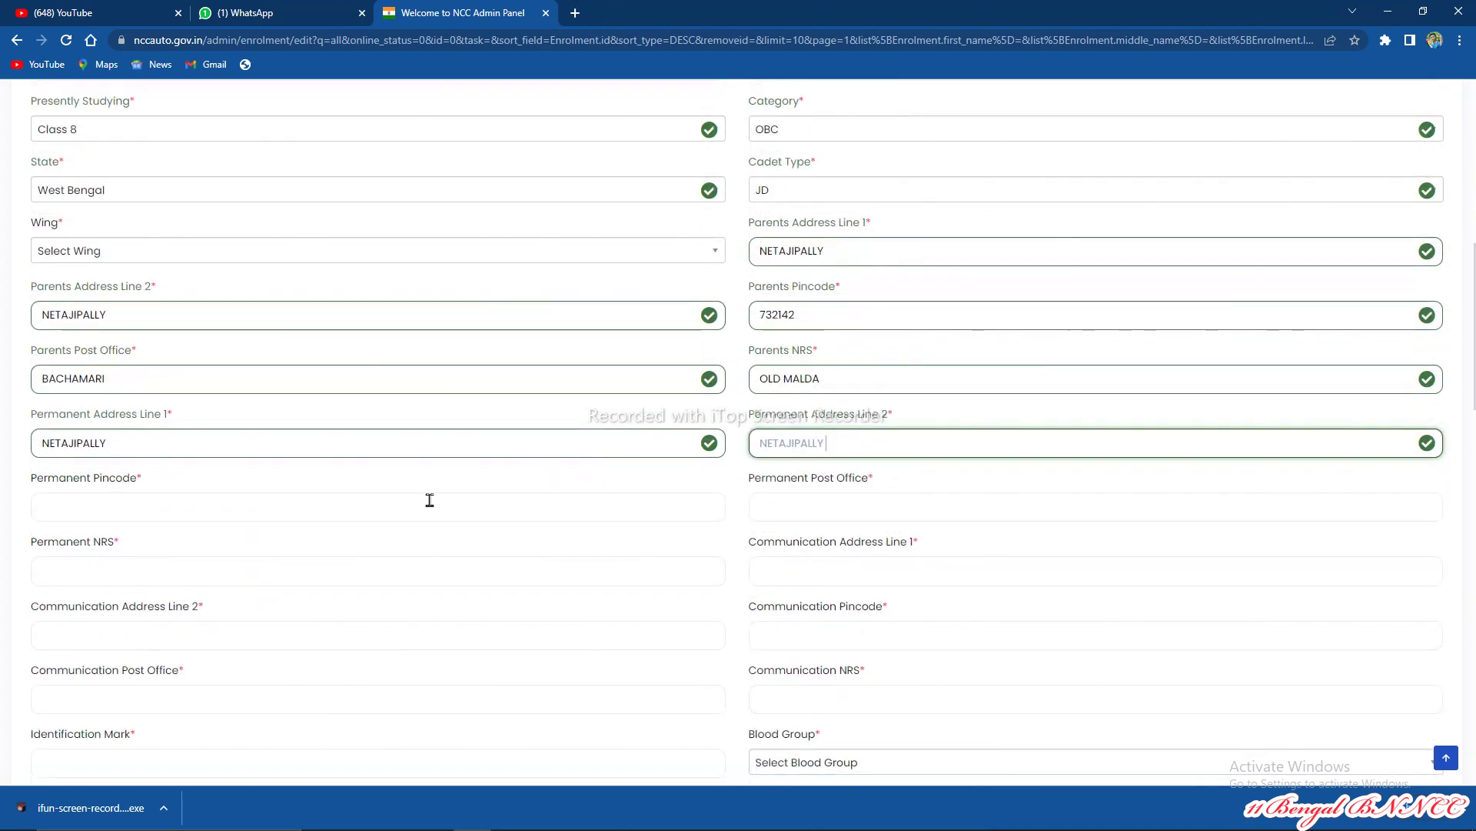
pyautogui.click(412, 509)
pyautogui.write('2142')
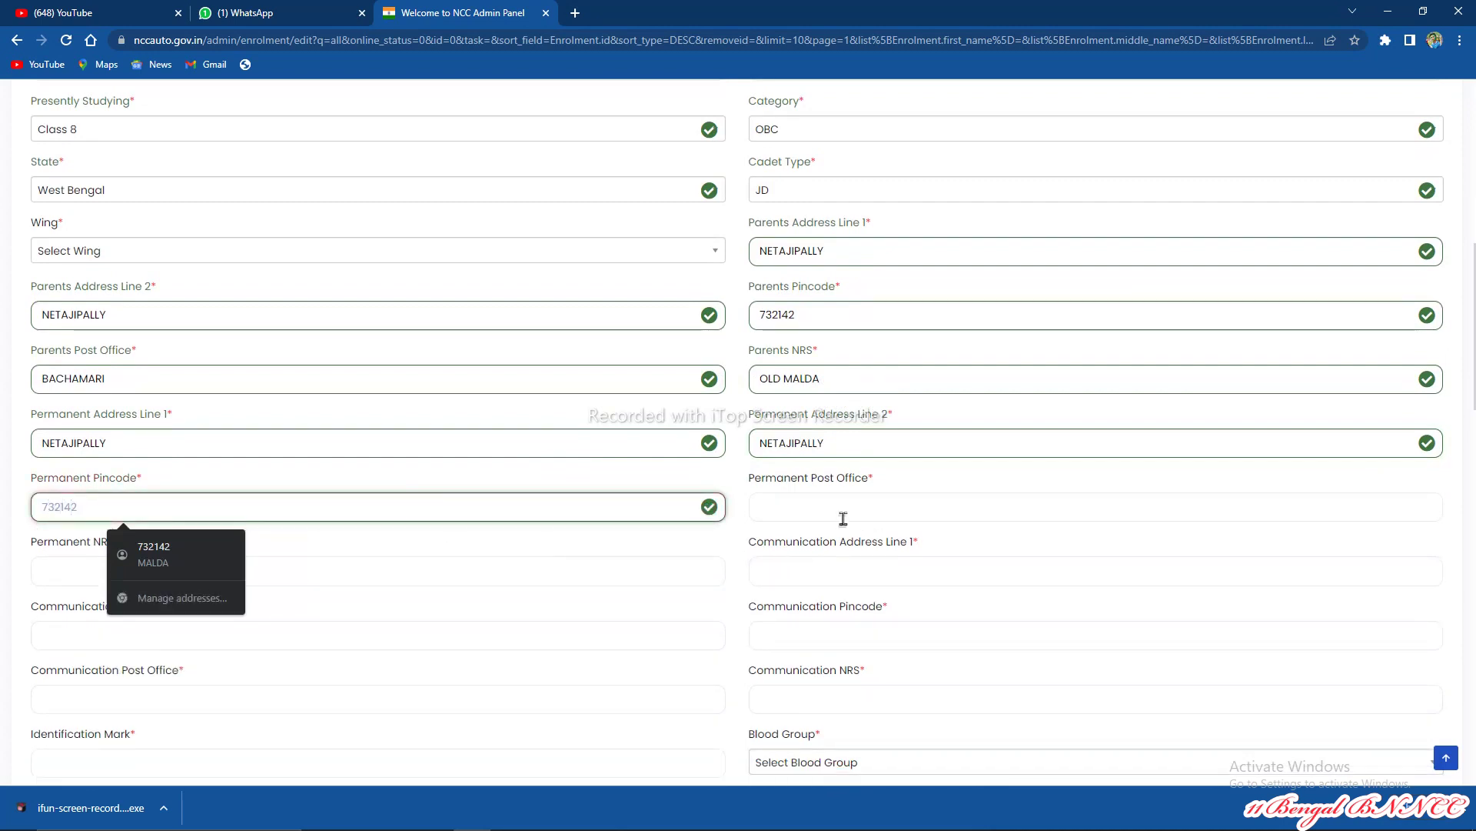
pyautogui.click(841, 516)
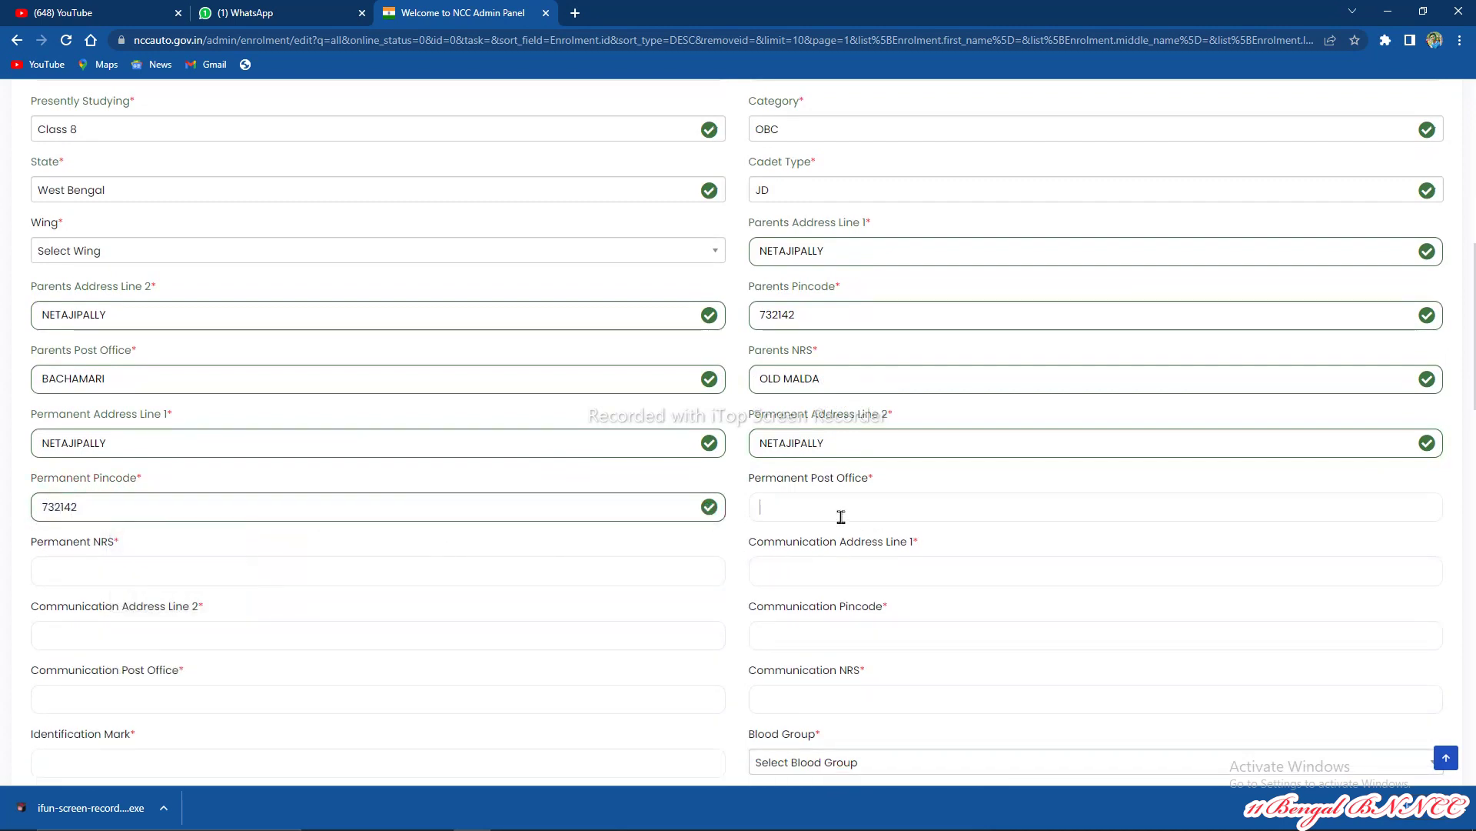
pyautogui.write('BACHMARI')
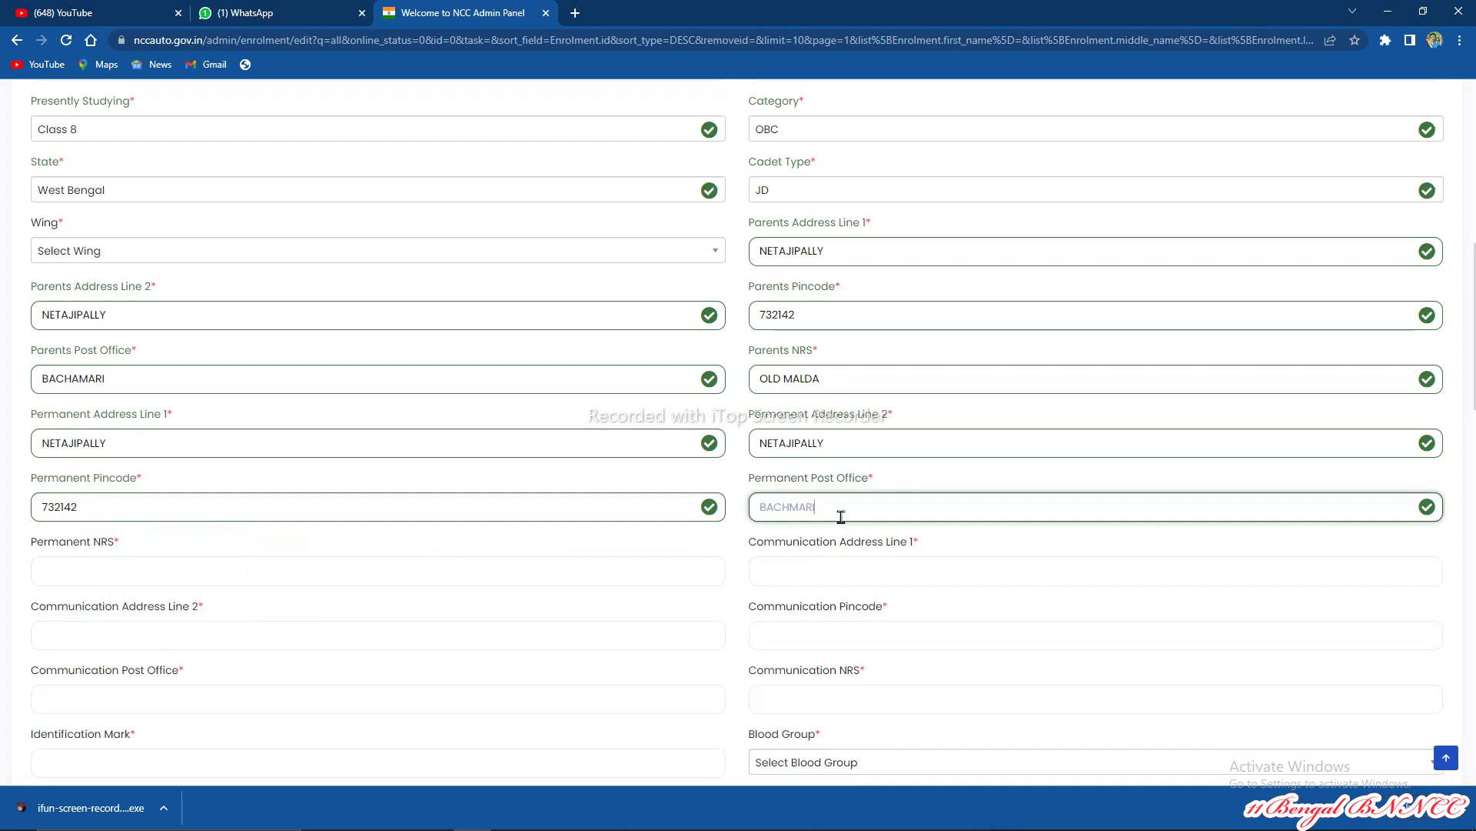
pyautogui.click(147, 576)
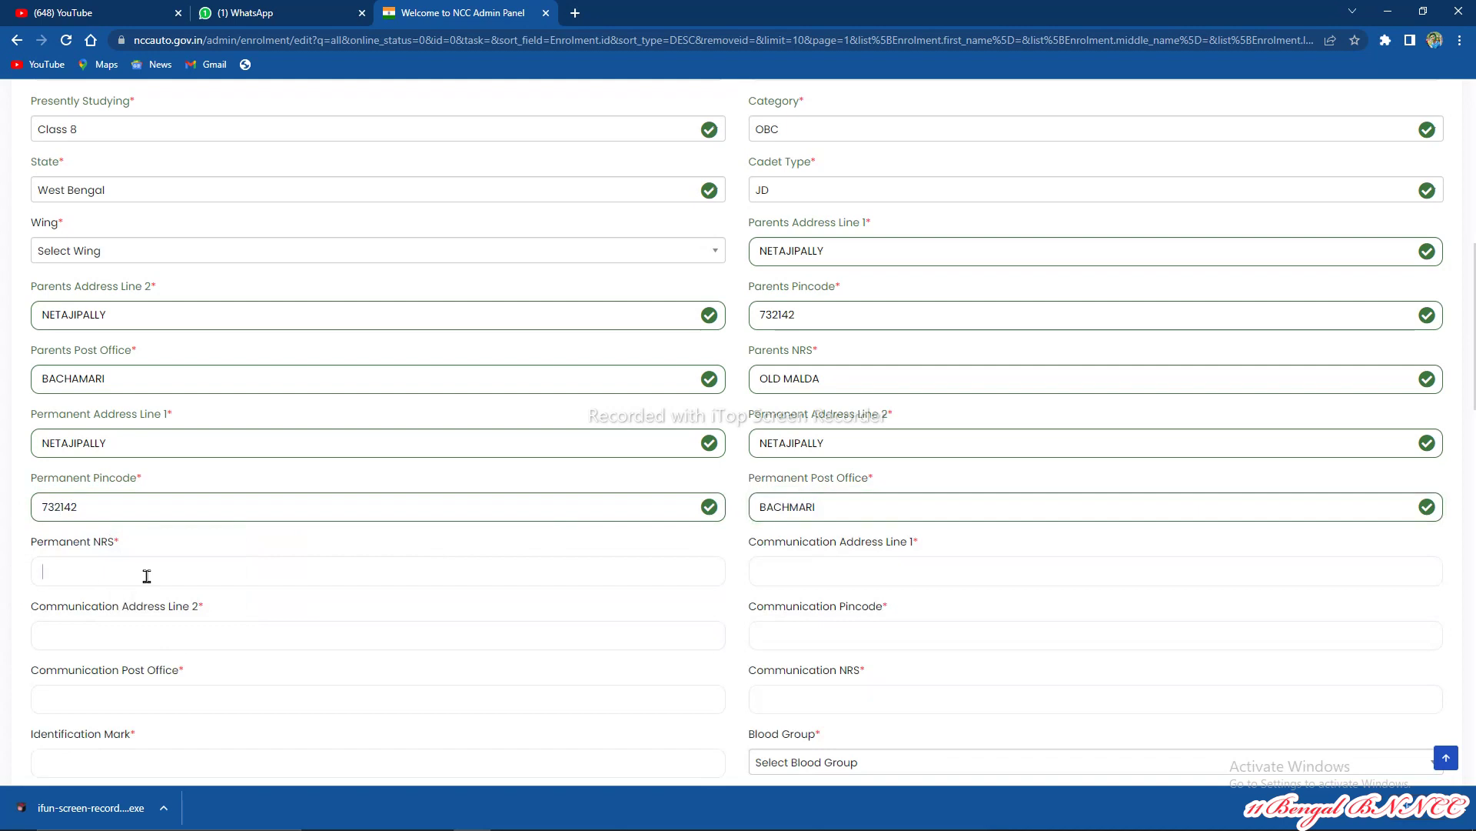
pyautogui.write('OLD MALDA')
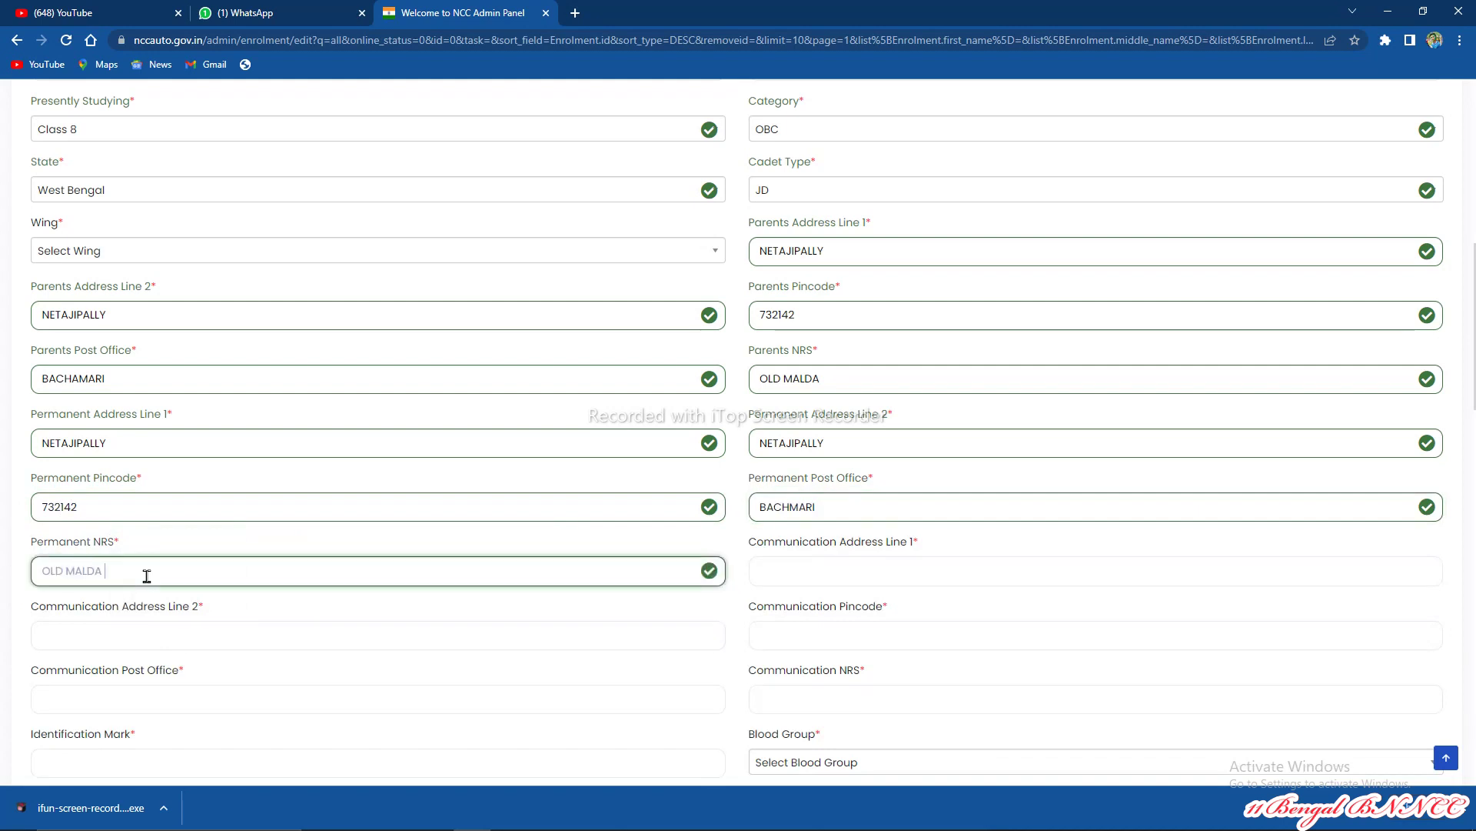
# Step: Fill communication address lines, pincode, post office and NRS, and begin the identification mark
pyautogui.click(804, 568)
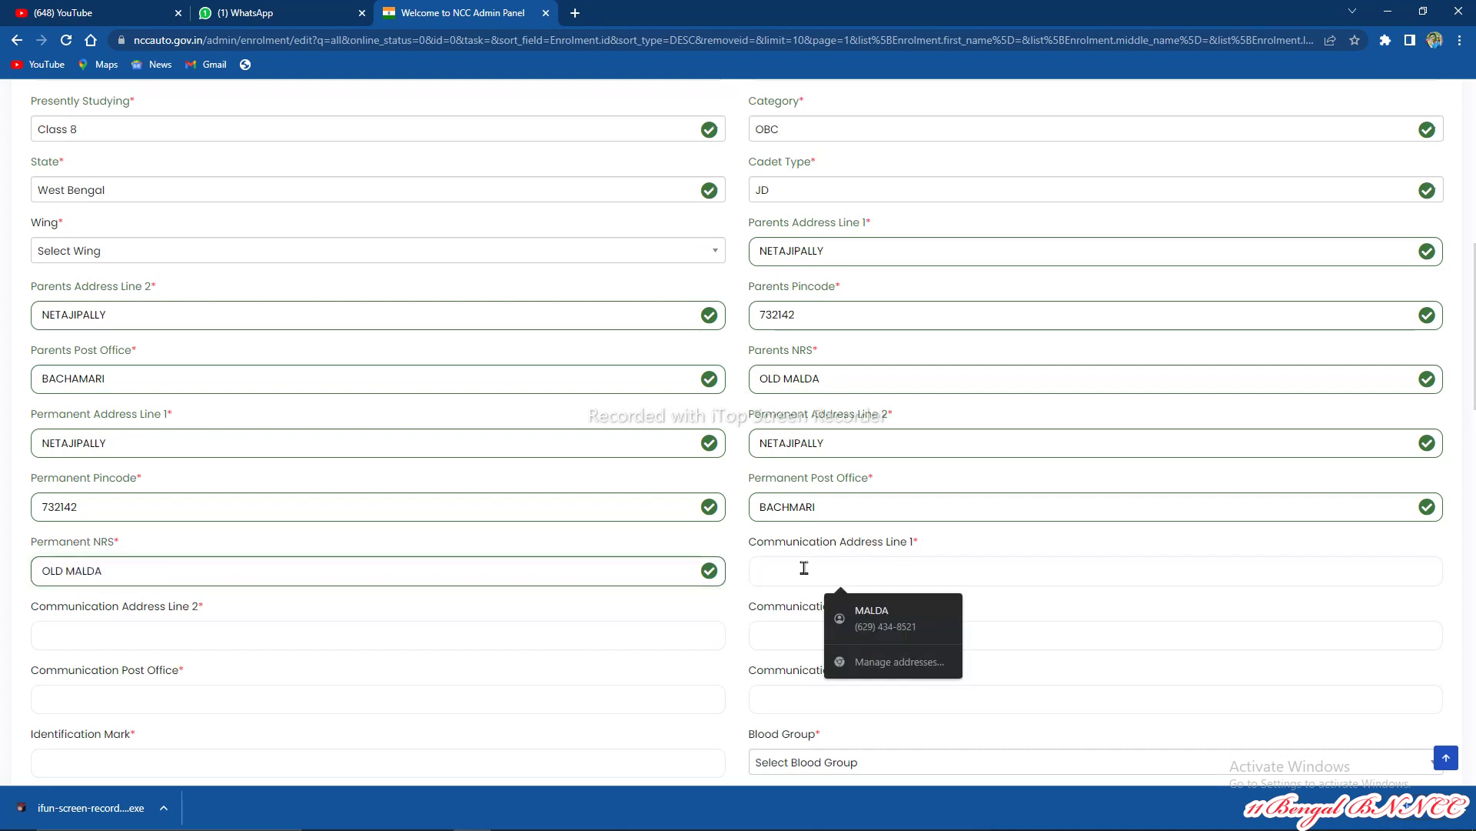
pyautogui.hotkey('ctrl', 'v')
pyautogui.click(554, 650)
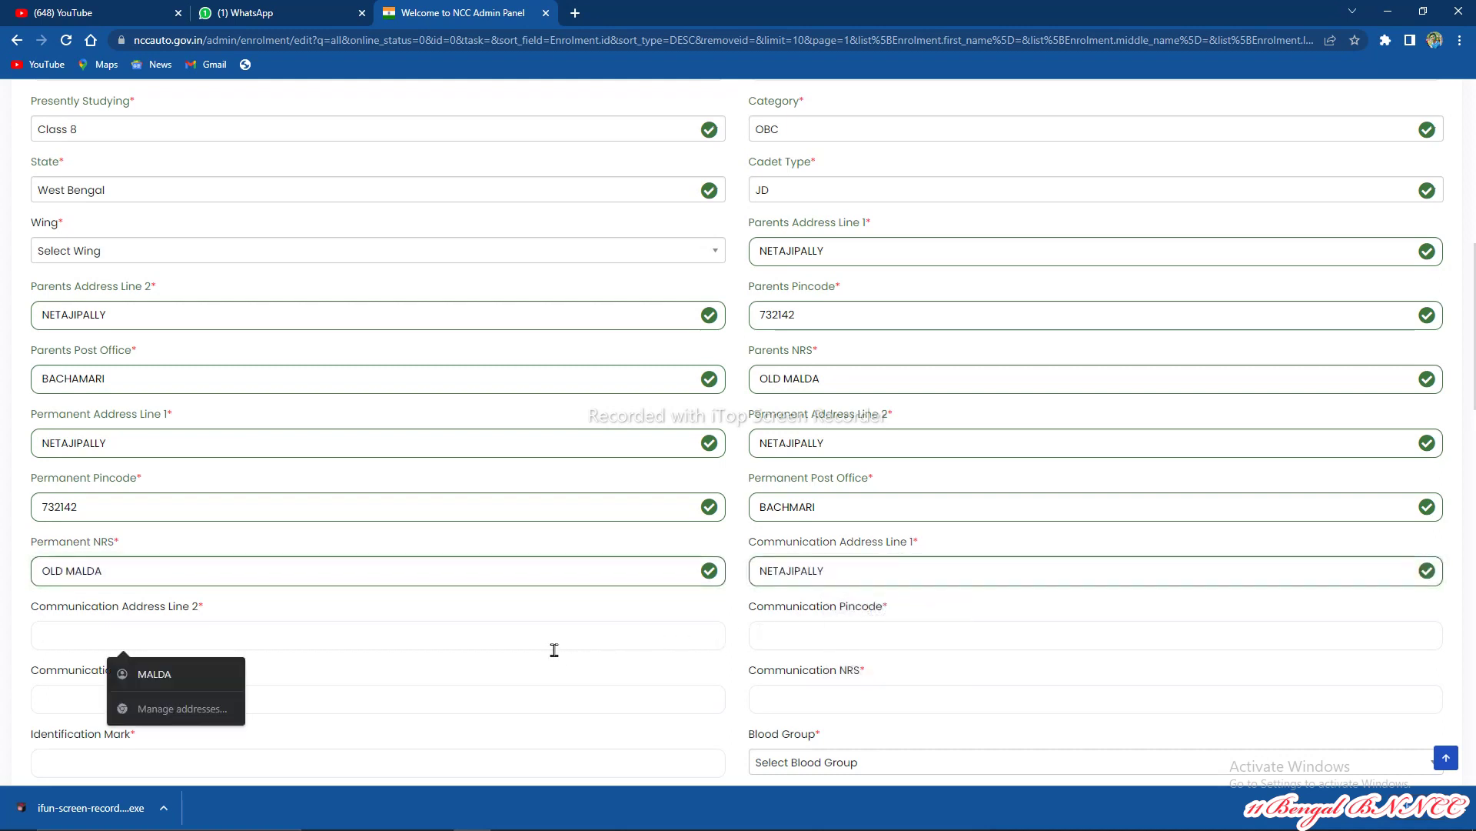
pyautogui.hotkey('ctrl', 'v')
pyautogui.click(806, 630)
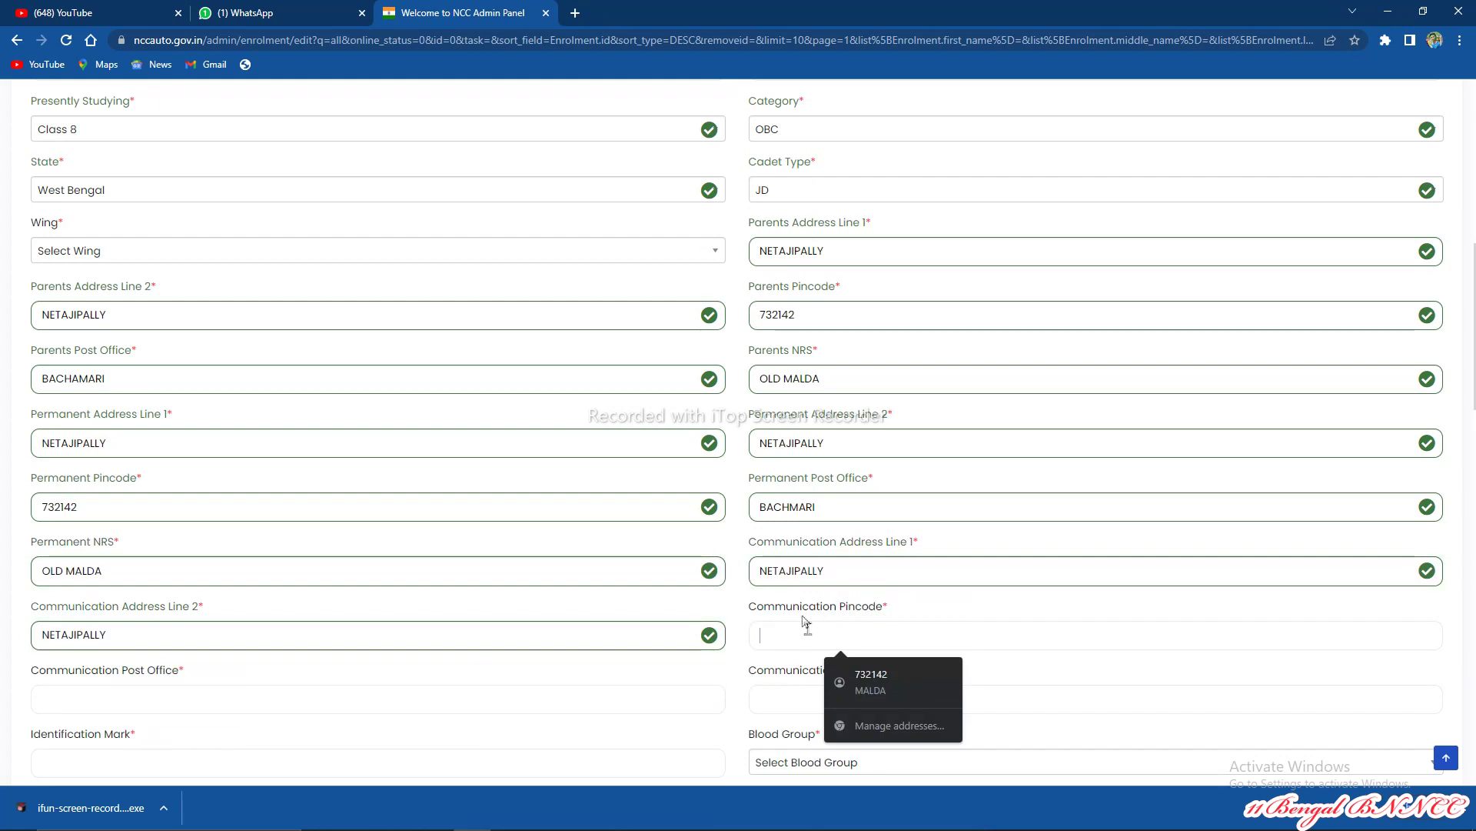
pyautogui.write('732142')
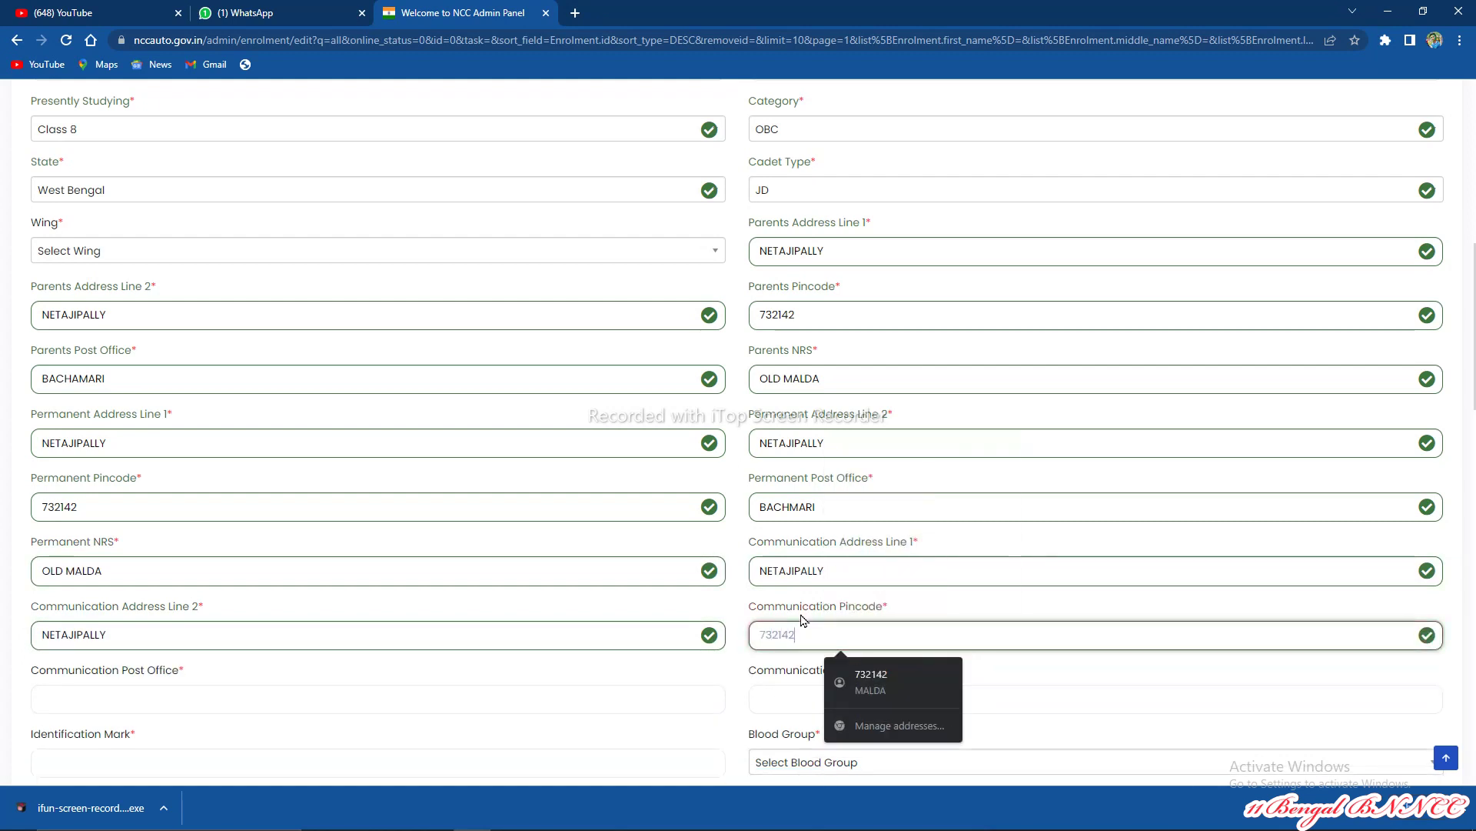
pyautogui.scroll(-3, 821, 569)
pyautogui.click(379, 467)
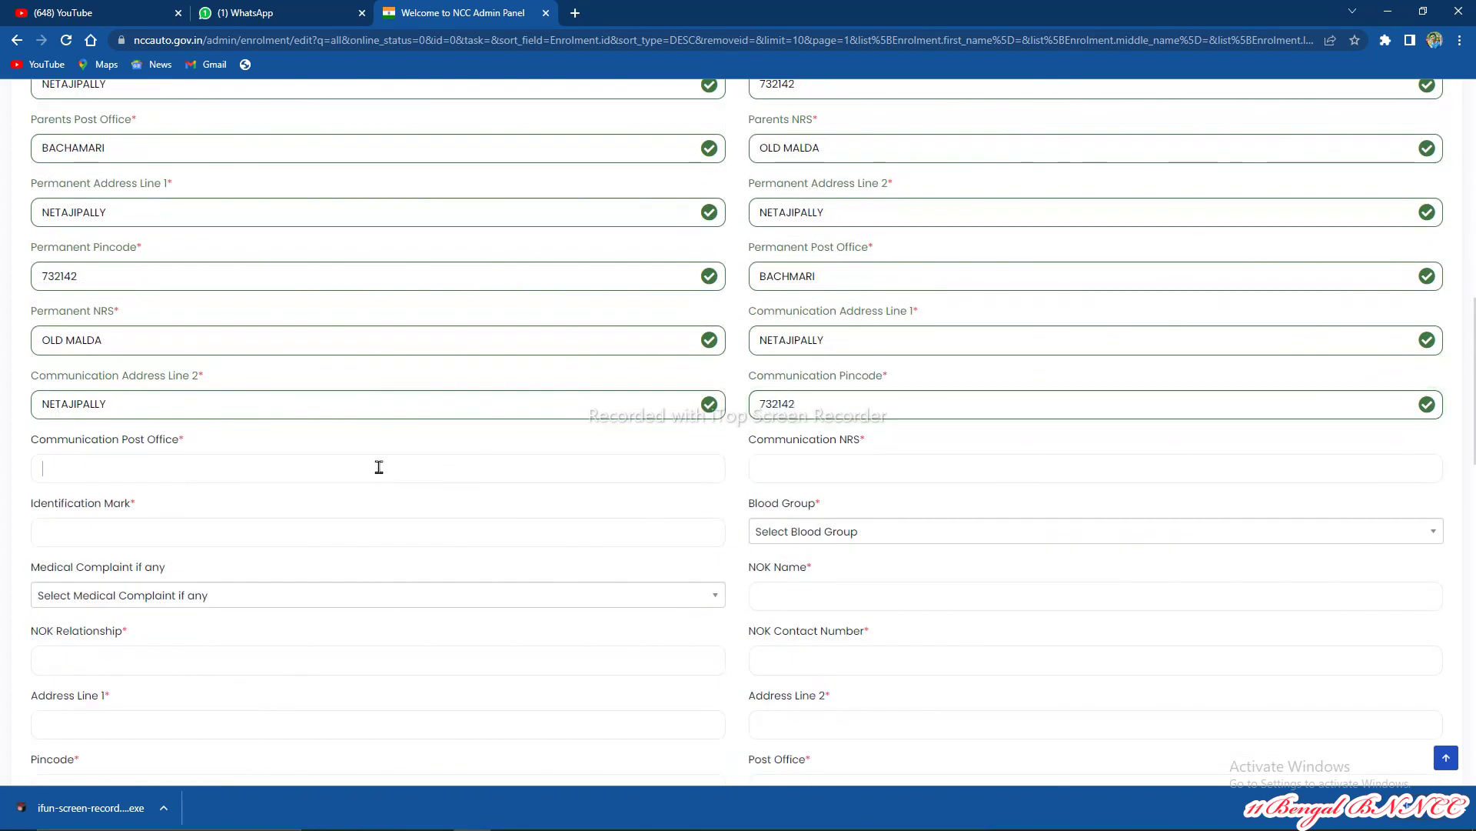
pyautogui.write('BACHMARI')
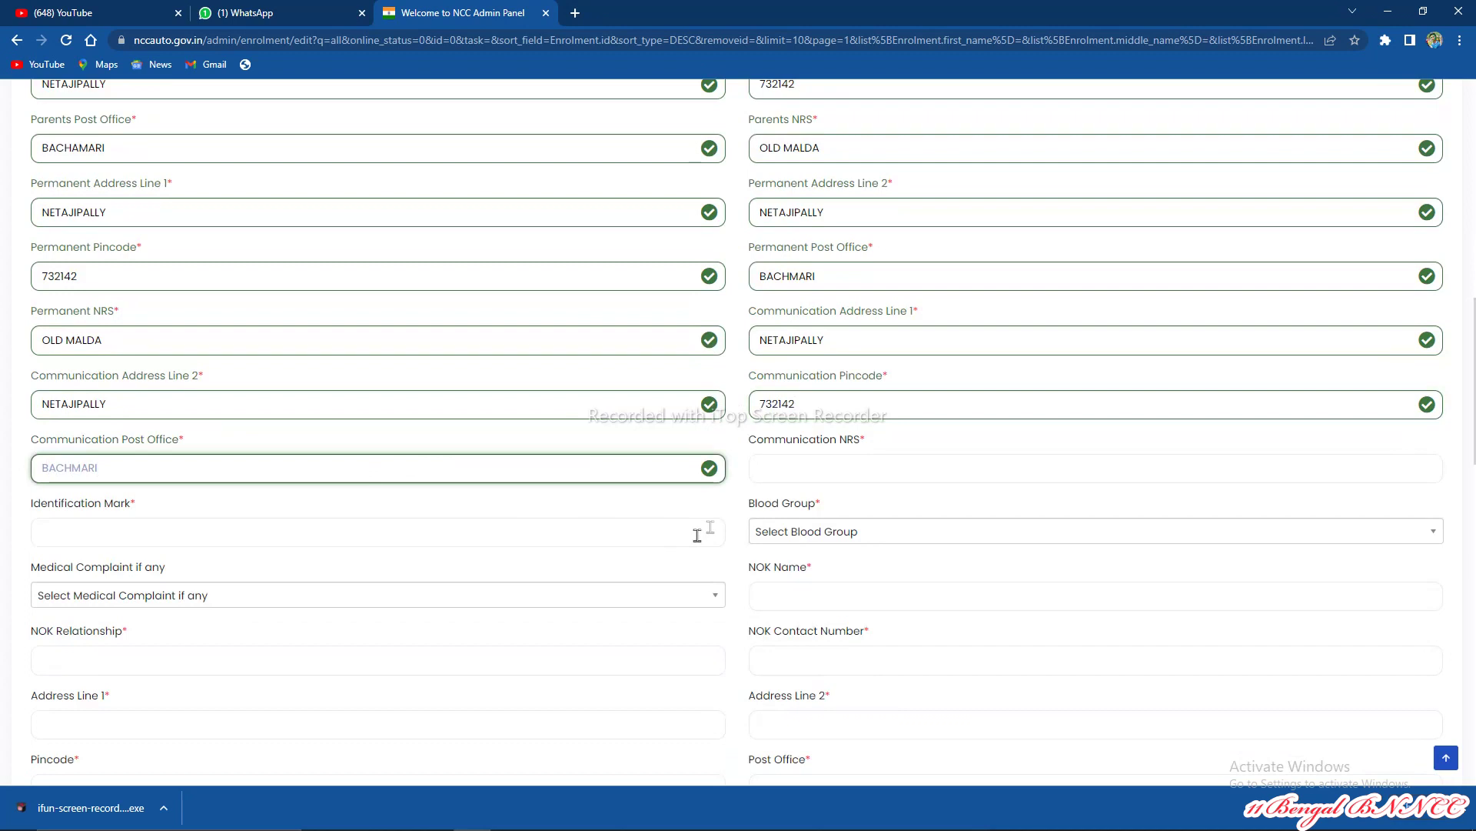
pyautogui.click(776, 471)
pyautogui.write('OL')
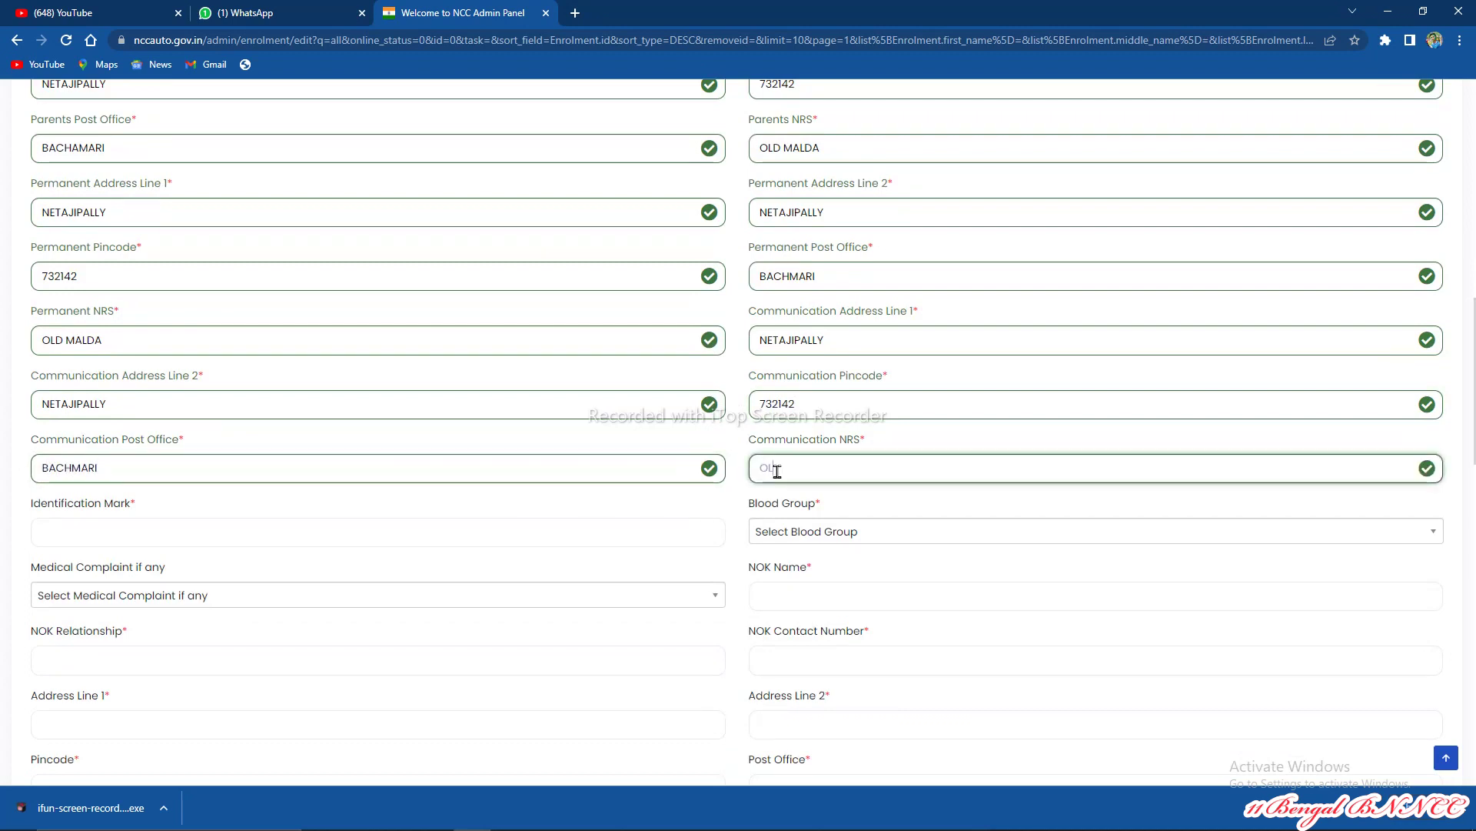
pyautogui.write('D MALDA')
pyautogui.click(93, 532)
pyautogui.write('A COUT MAR')
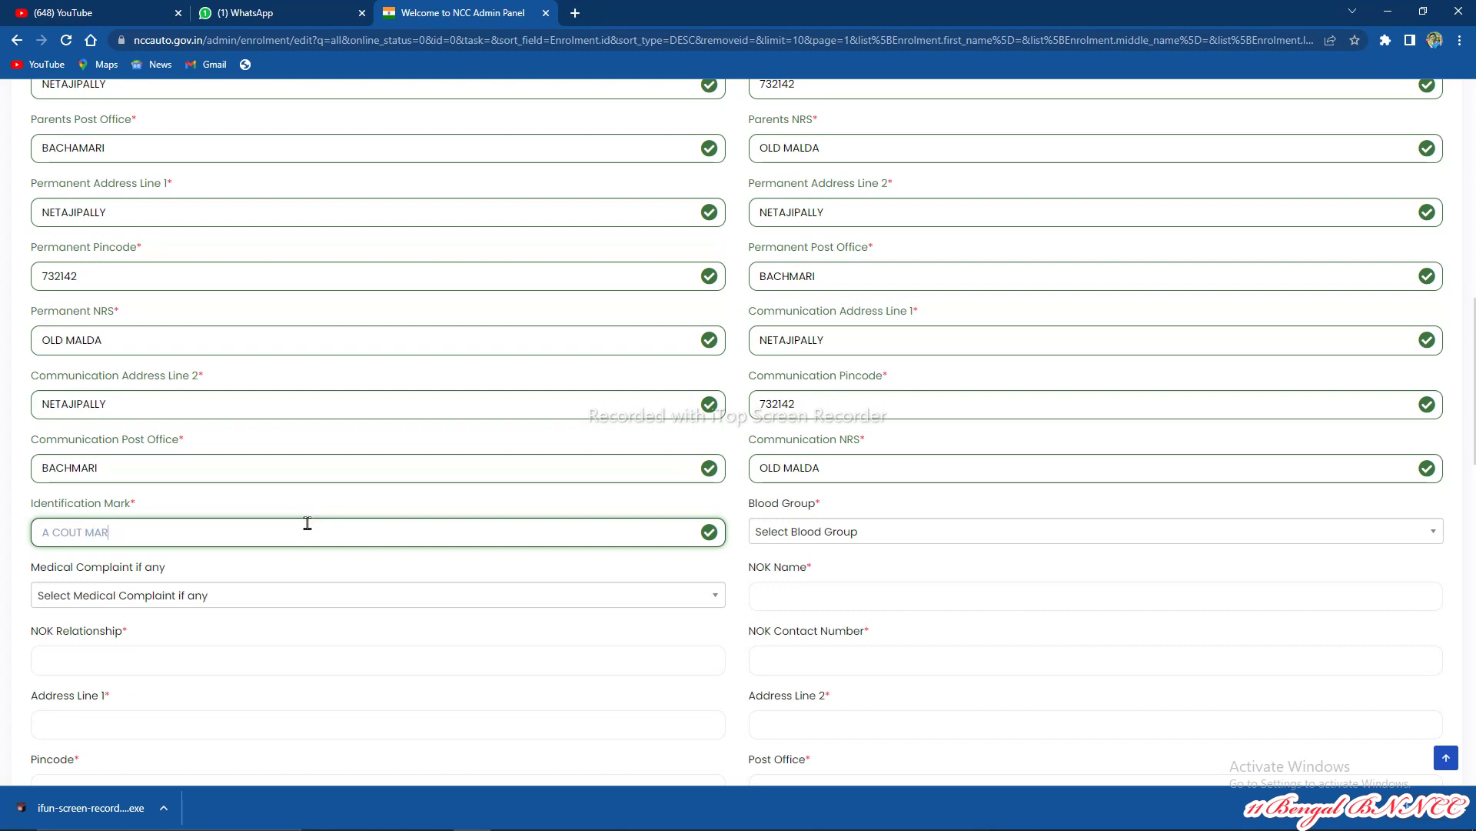
# Step: Finish the identification mark, set Blood Group A+ and Medical Complaint No
pyautogui.write('ON FOUR HADE')
pyautogui.click(873, 533)
pyautogui.click(765, 608)
pyautogui.scroll(-1, 436, 513)
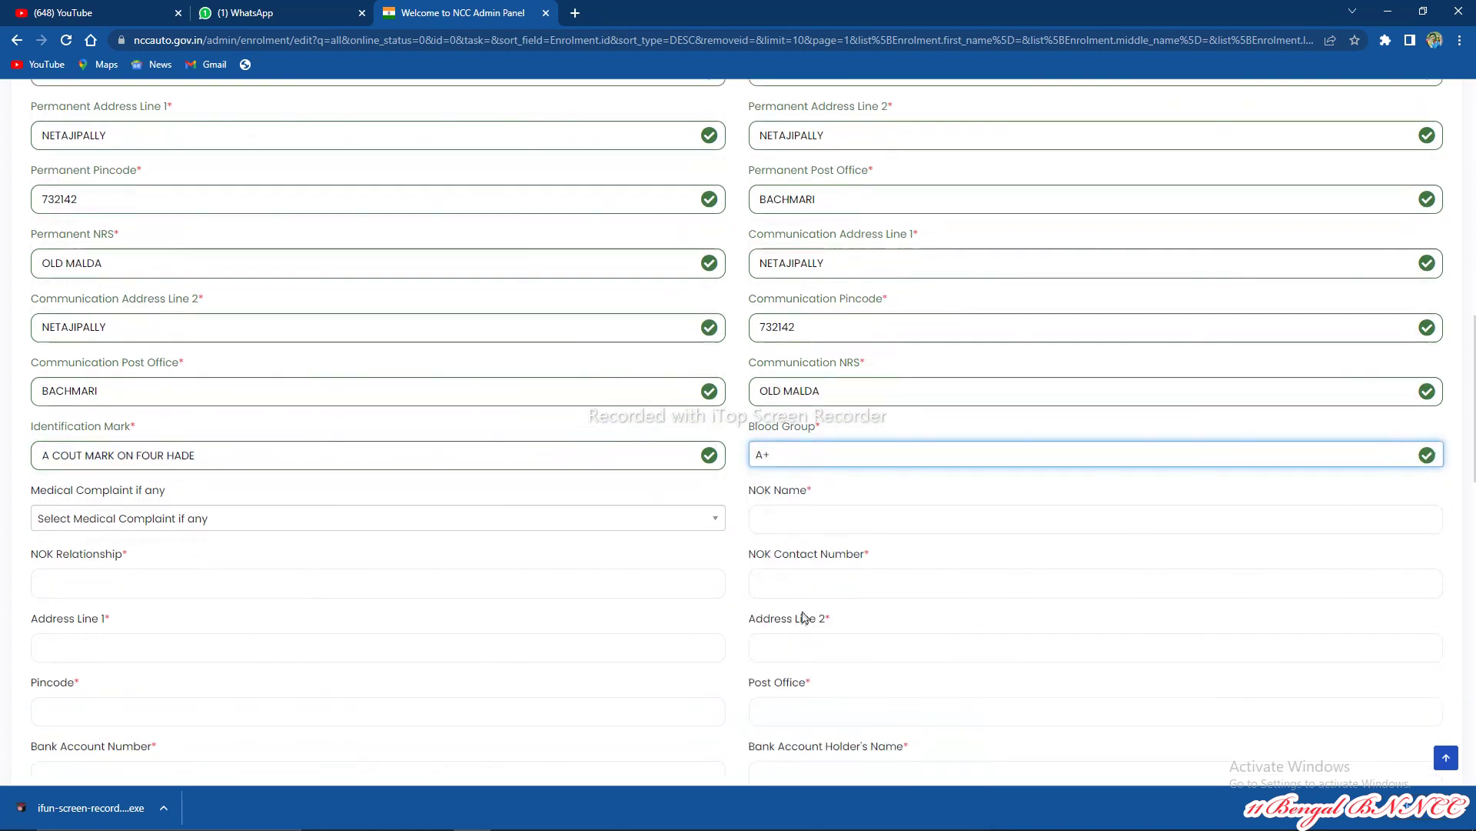
pyautogui.click(389, 519)
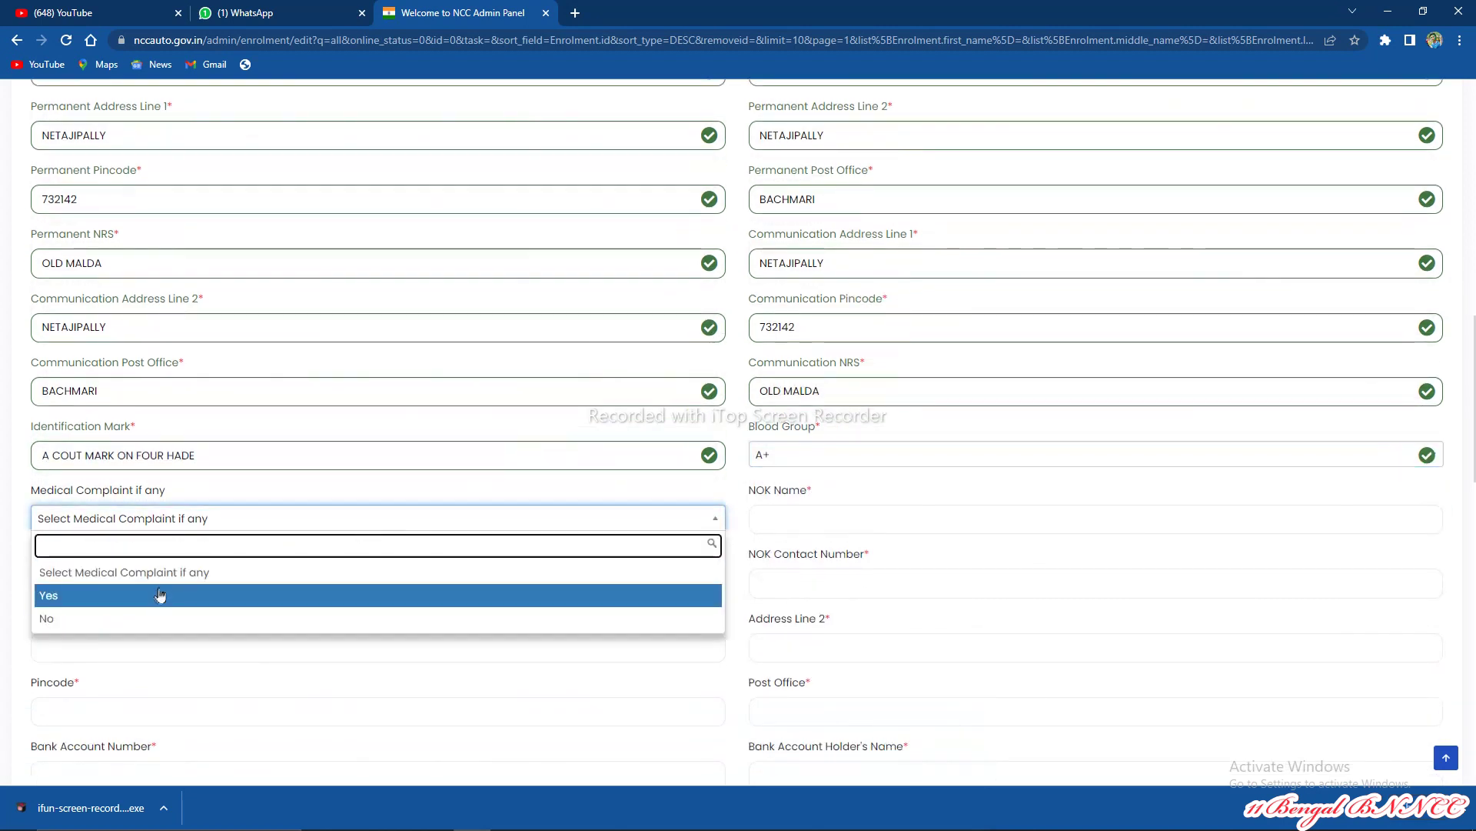
pyautogui.click(132, 619)
# Step: Enter the next-of-kin name, relationship FATHER and contact number
pyautogui.click(798, 522)
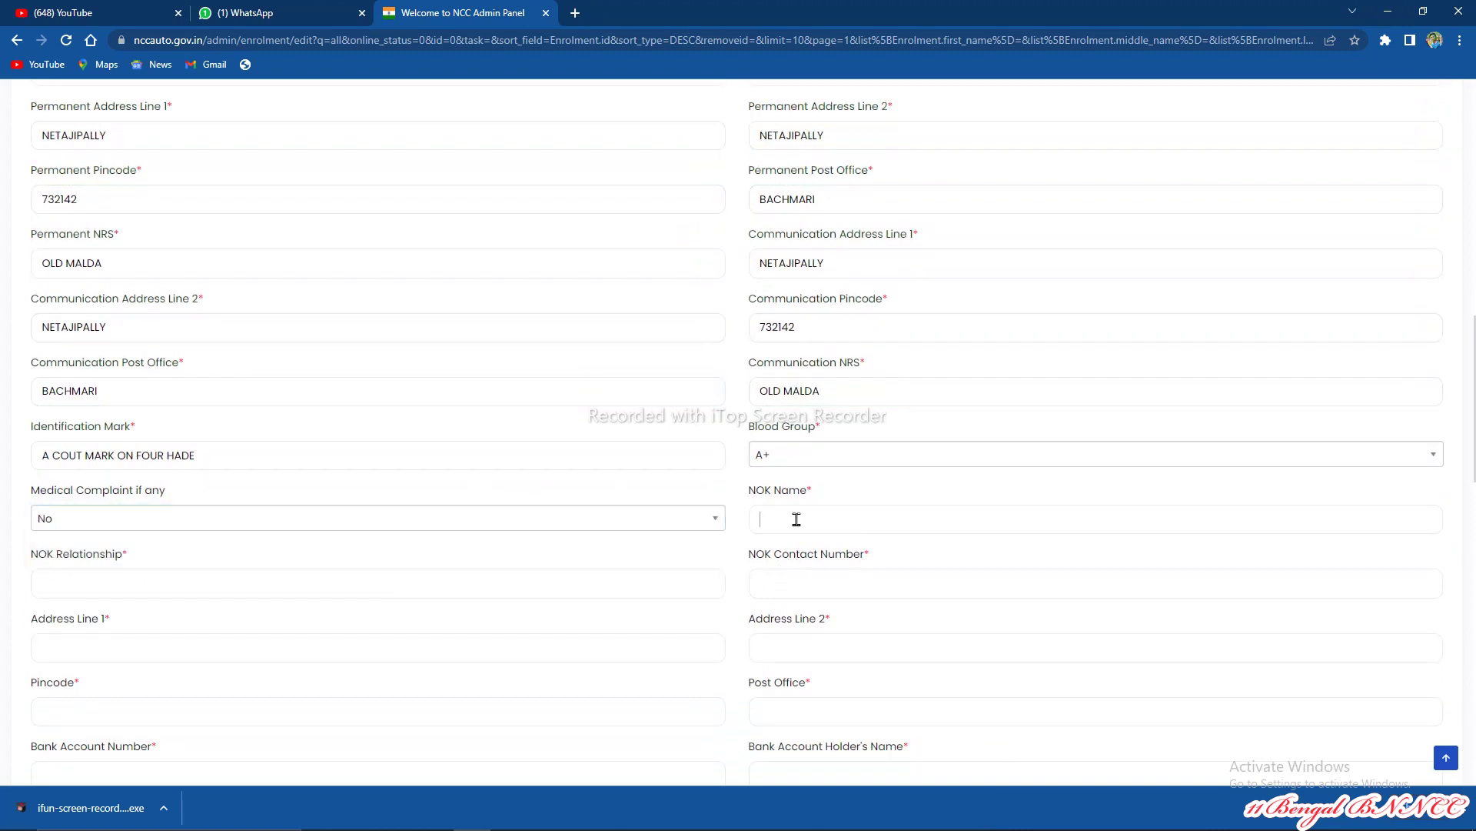
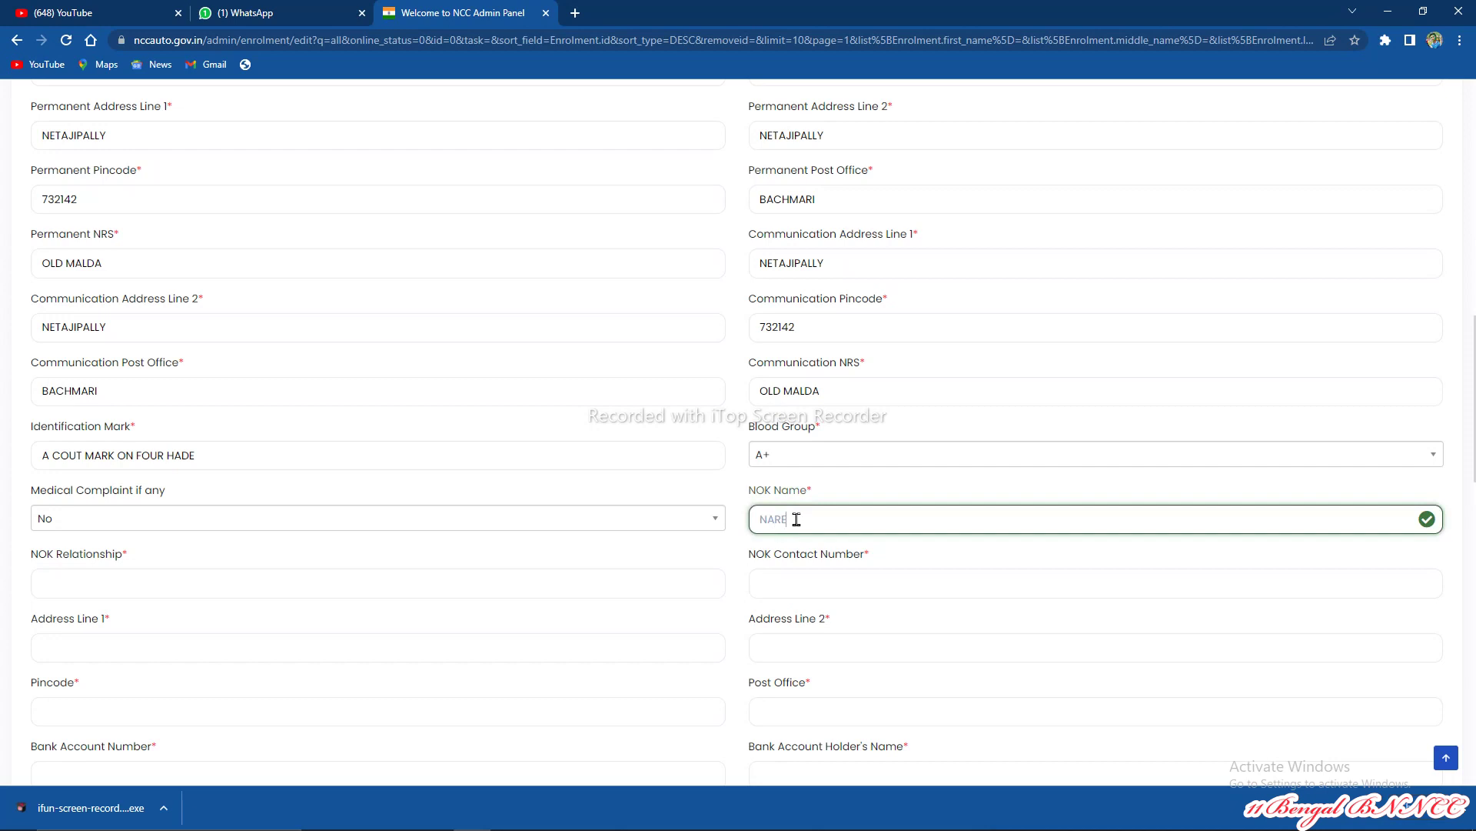
pyautogui.click(335, 583)
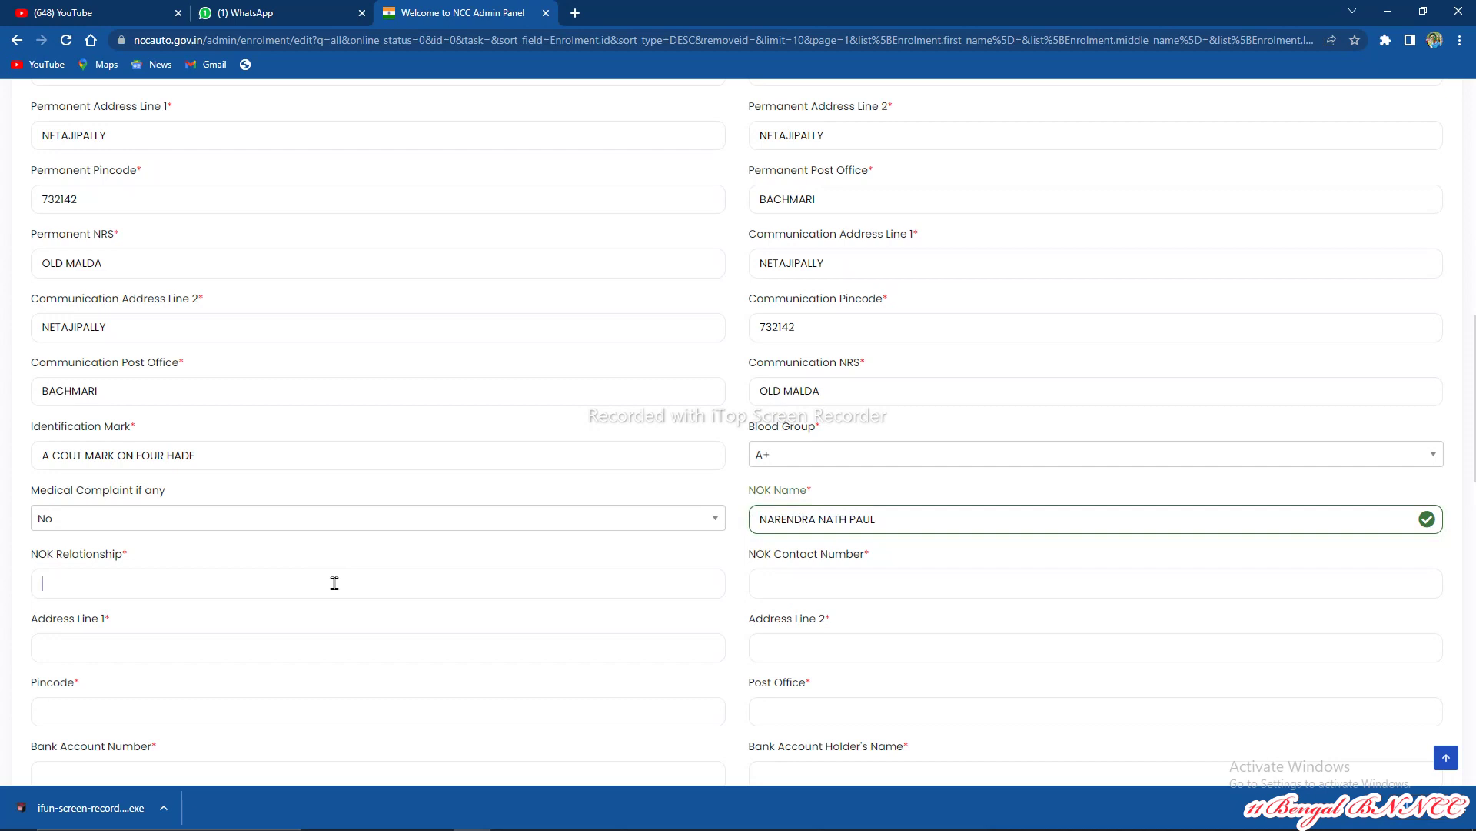
pyautogui.write('FATHER')
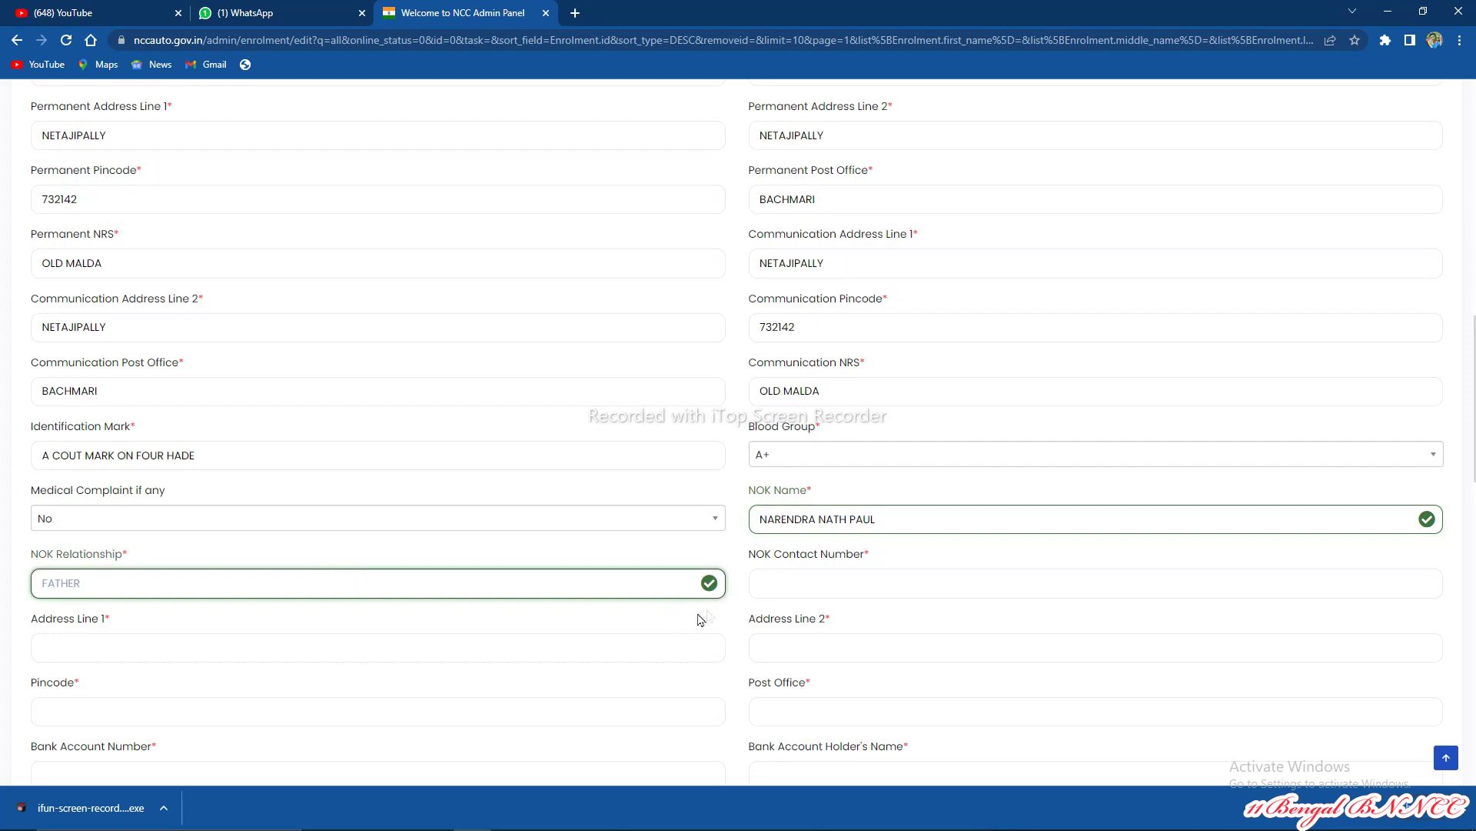
pyautogui.click(805, 571)
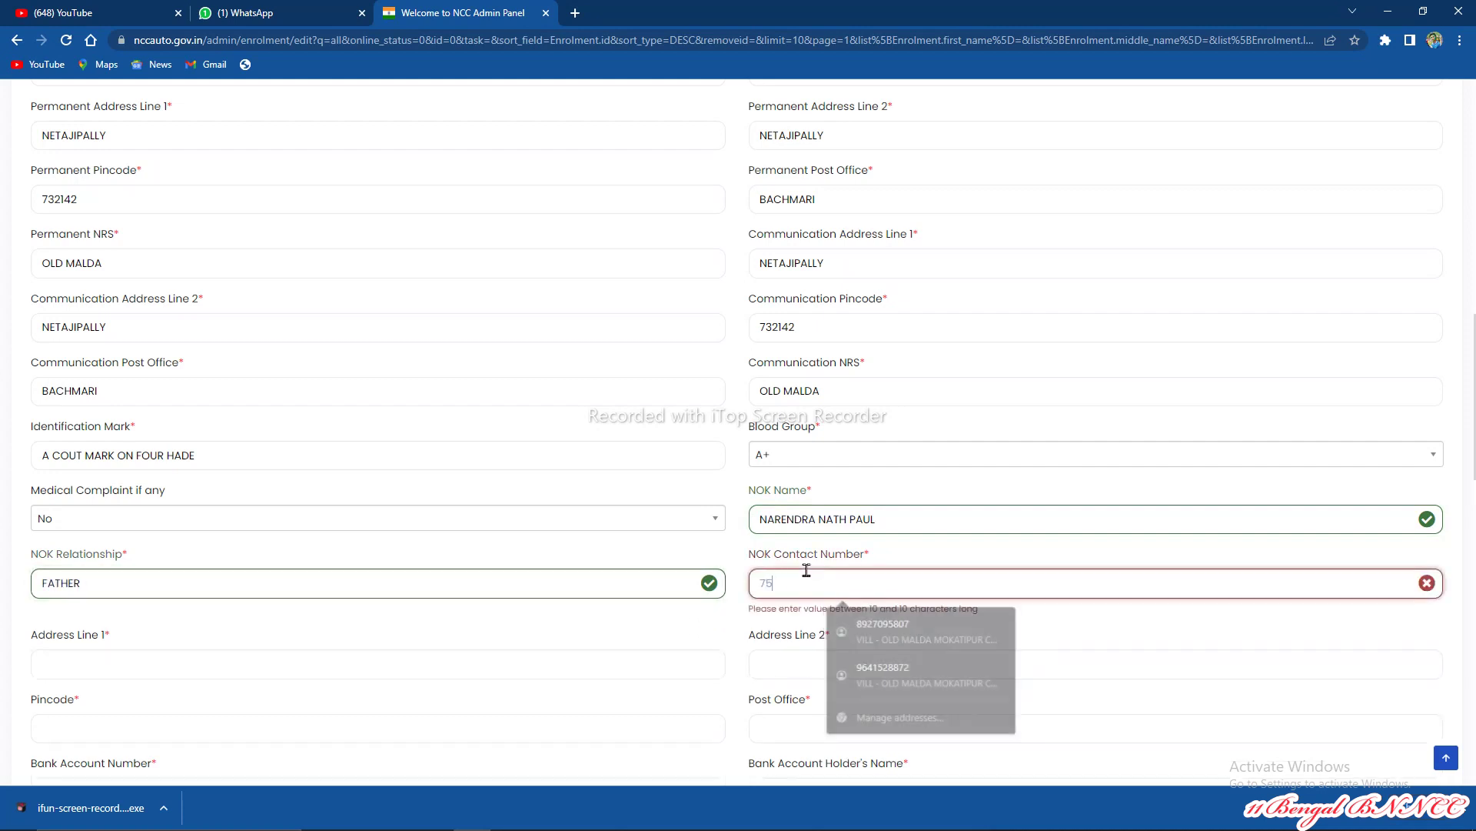
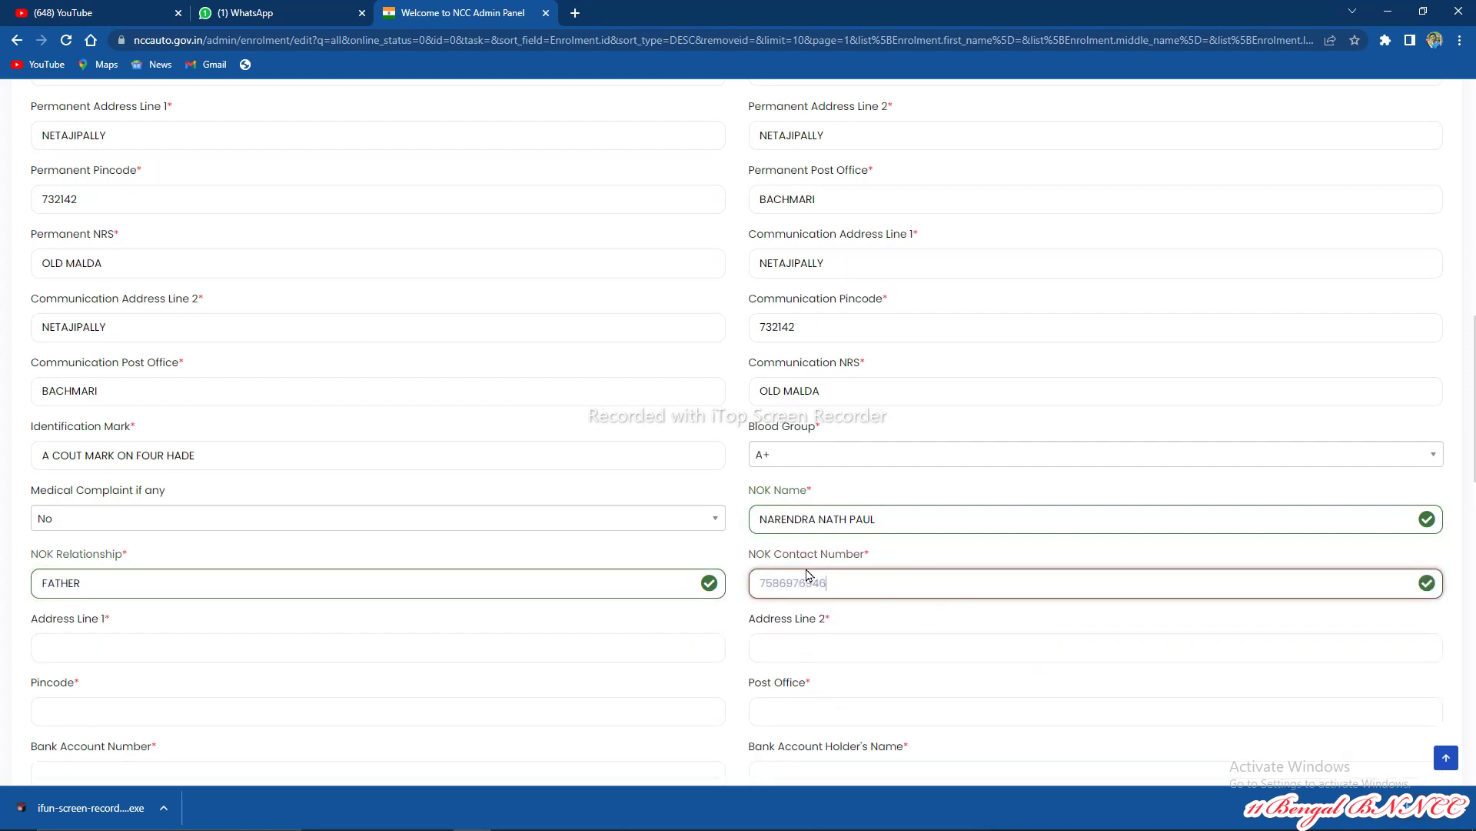
pyautogui.scroll(-2, 752, 576)
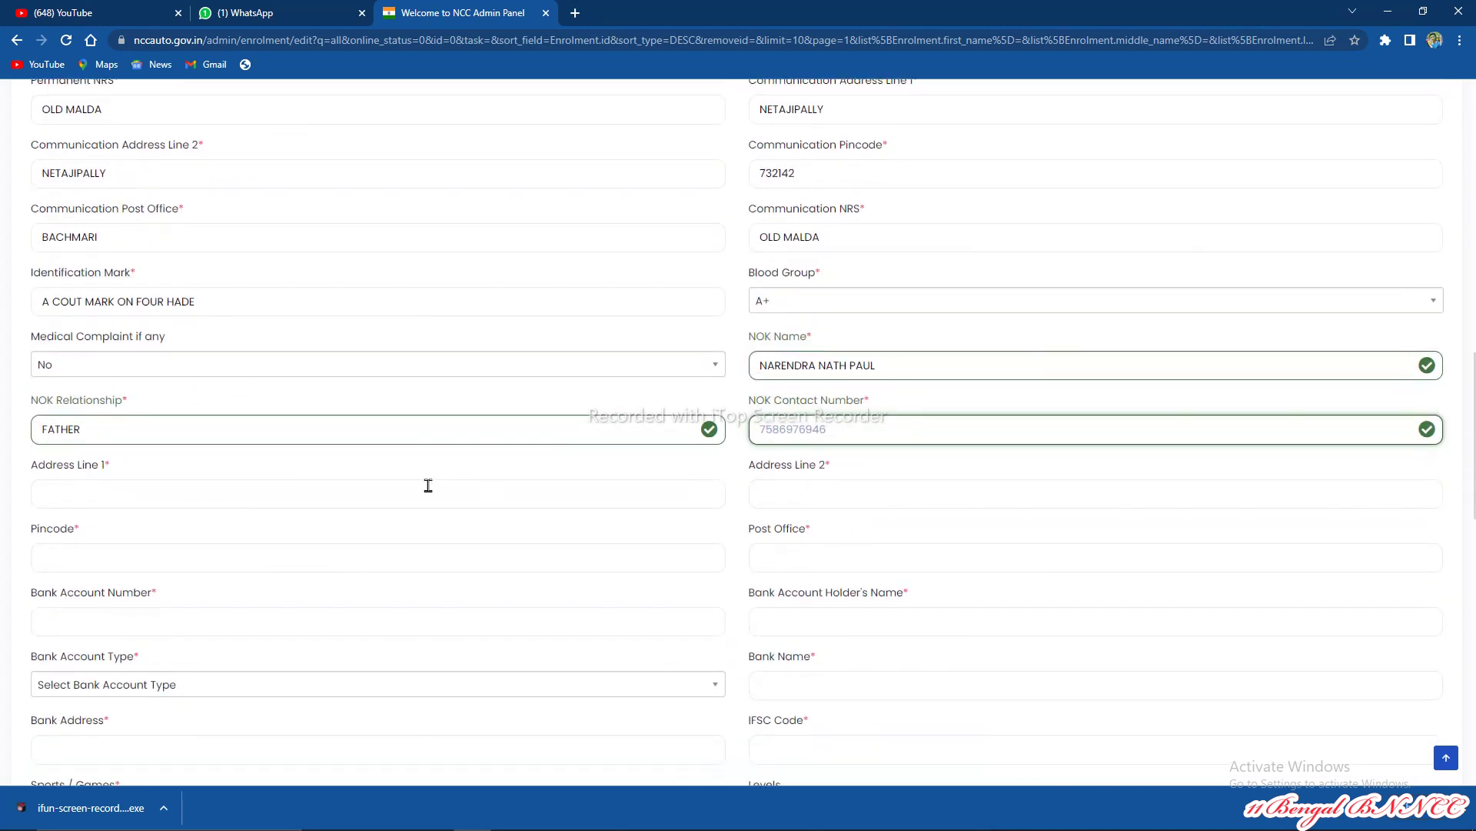
# Step: Paste the locality into both next-of-kin address lines, then enter the pincode and post office
pyautogui.click(428, 486)
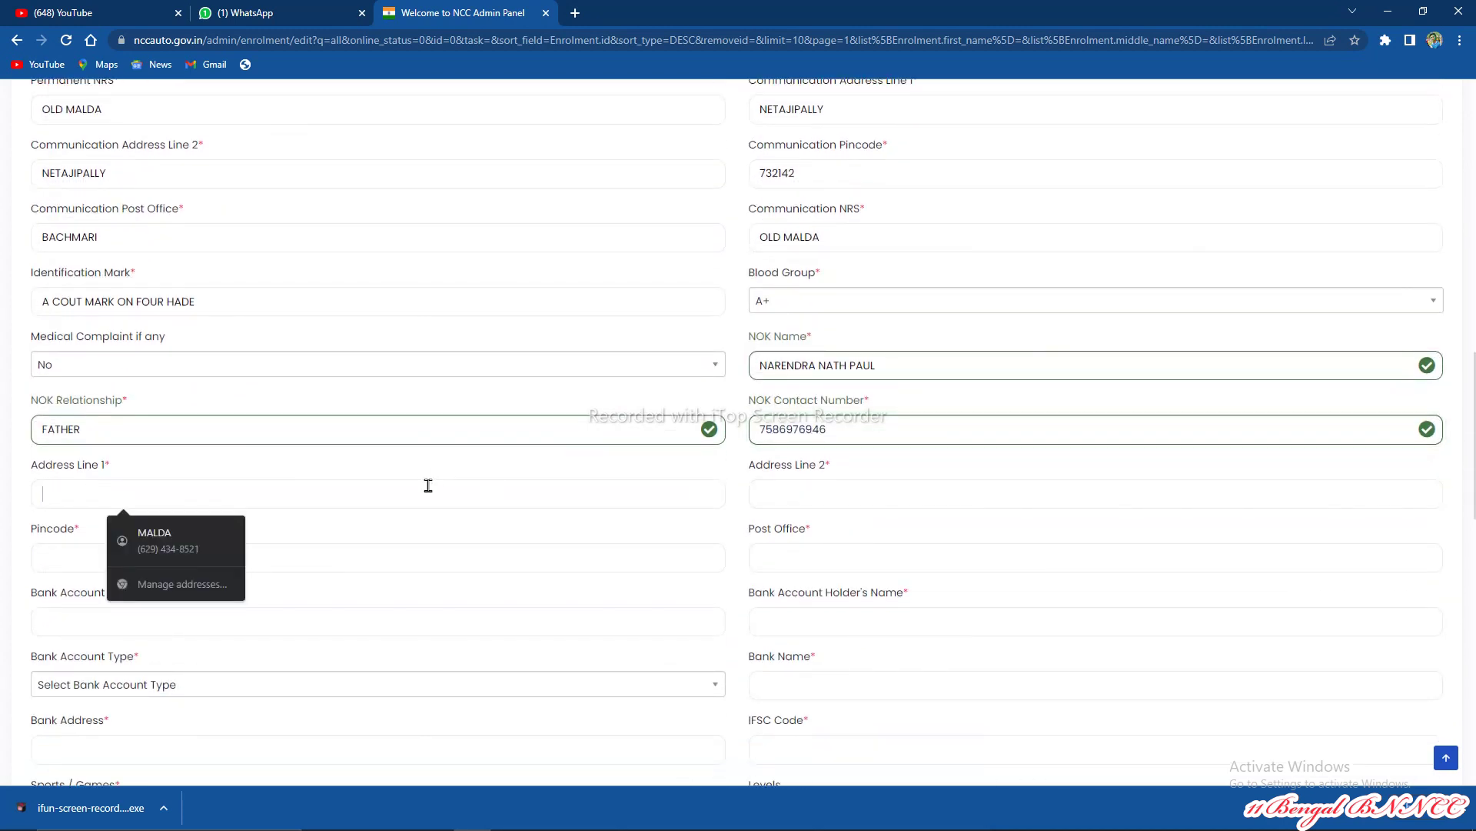
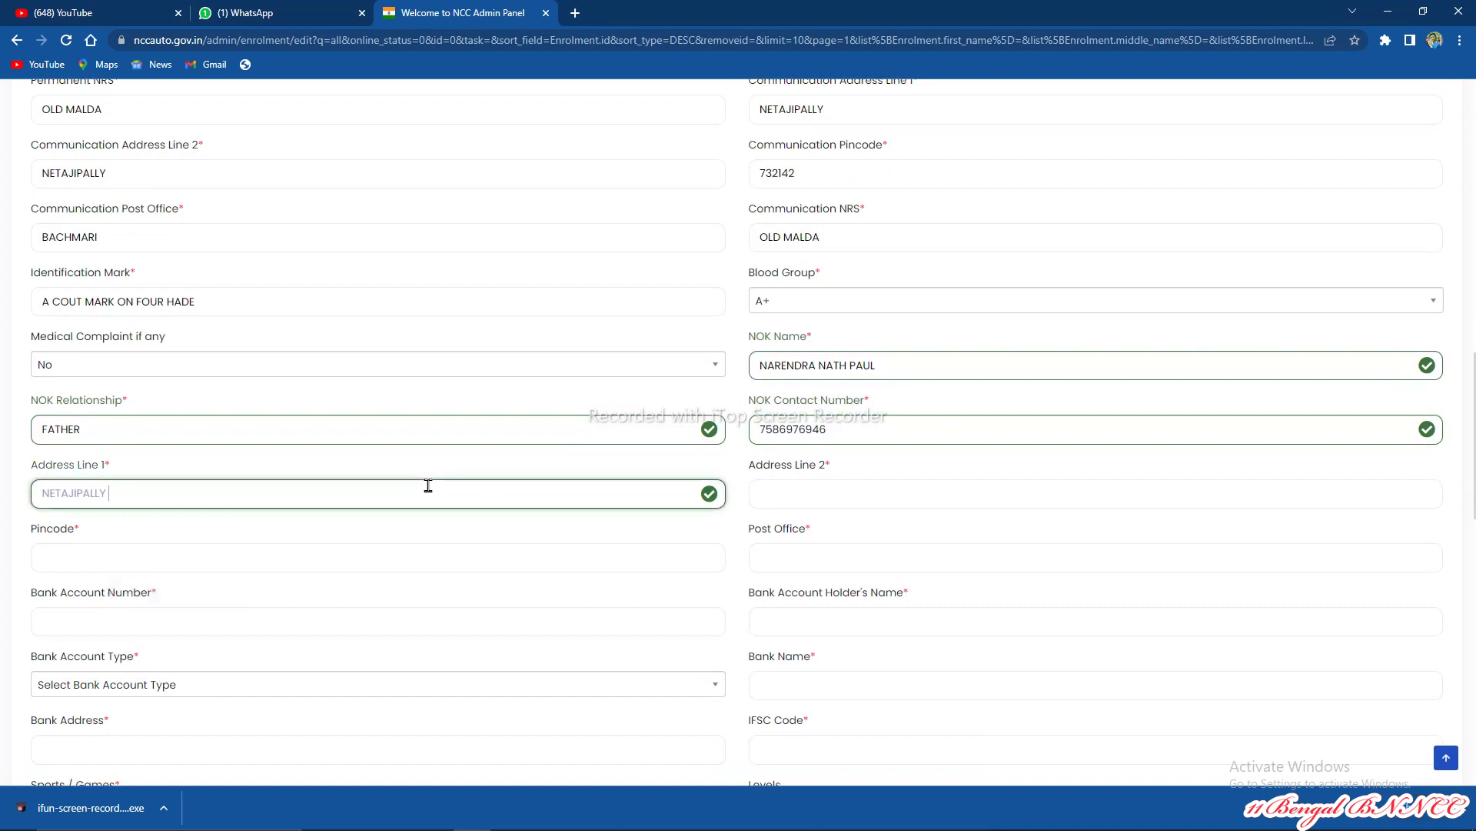
pyautogui.click(857, 487)
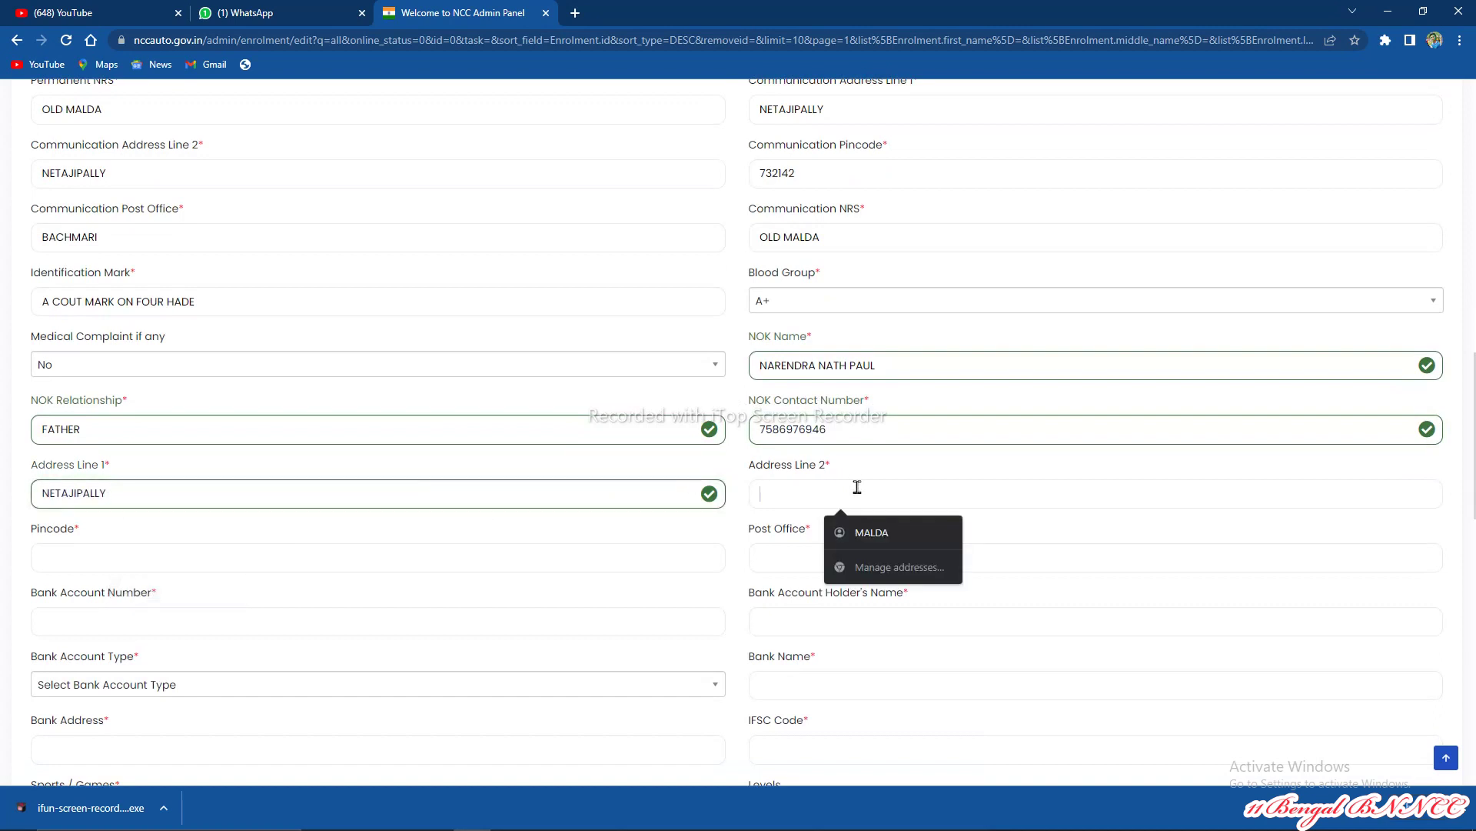
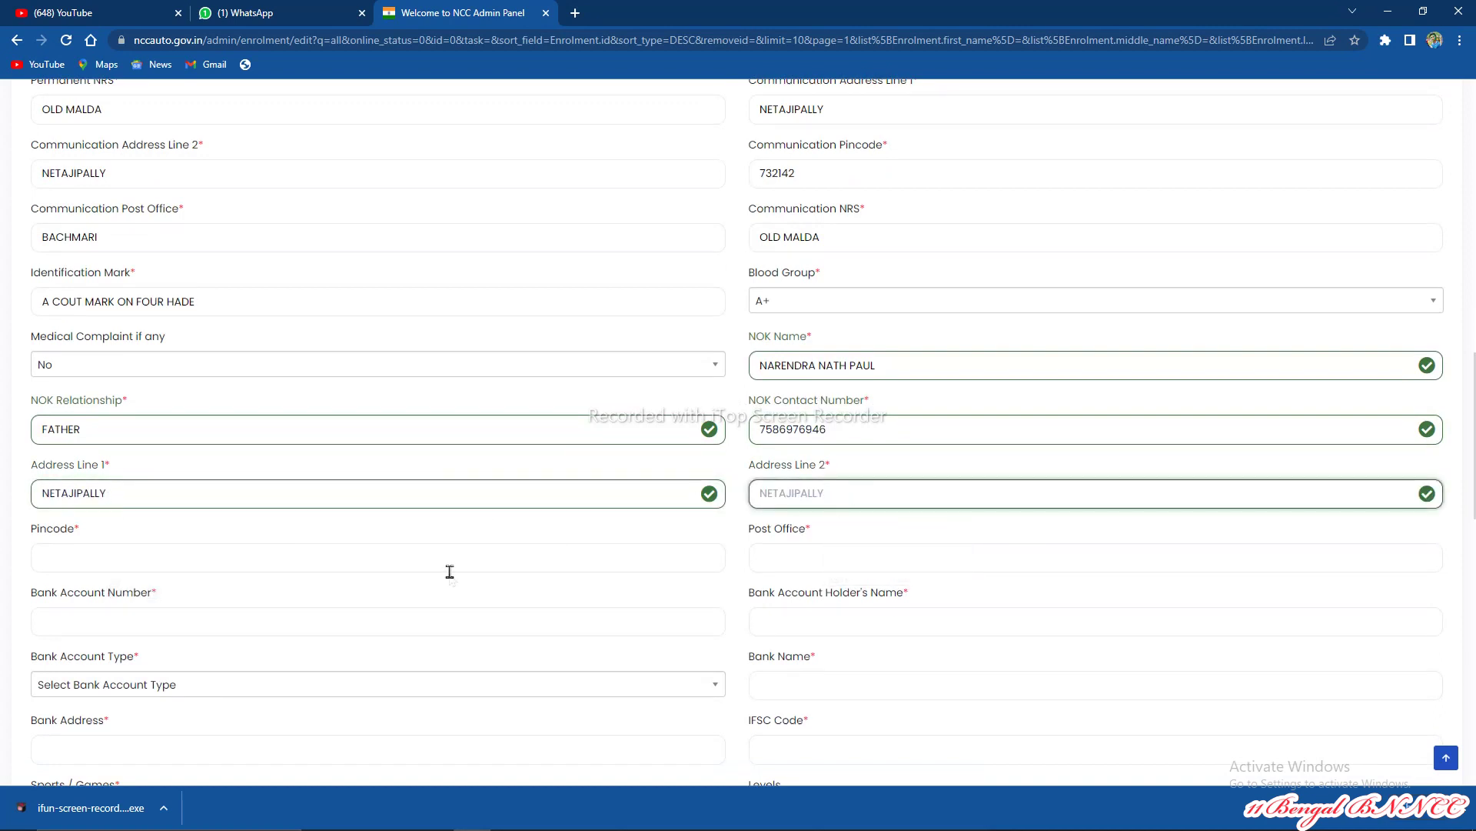
pyautogui.click(442, 555)
pyautogui.write('7321')
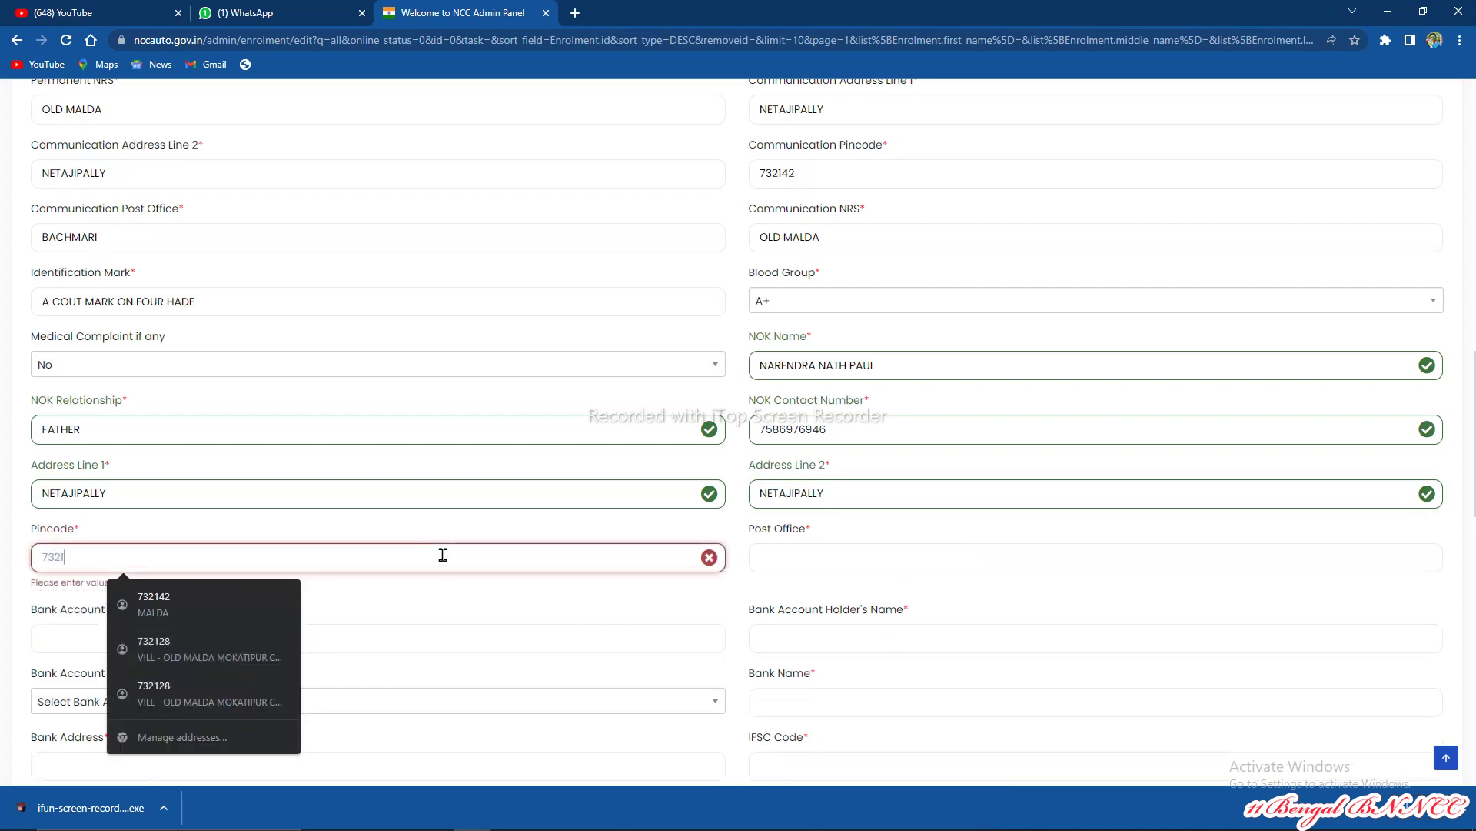
pyautogui.write('42')
pyautogui.click(801, 560)
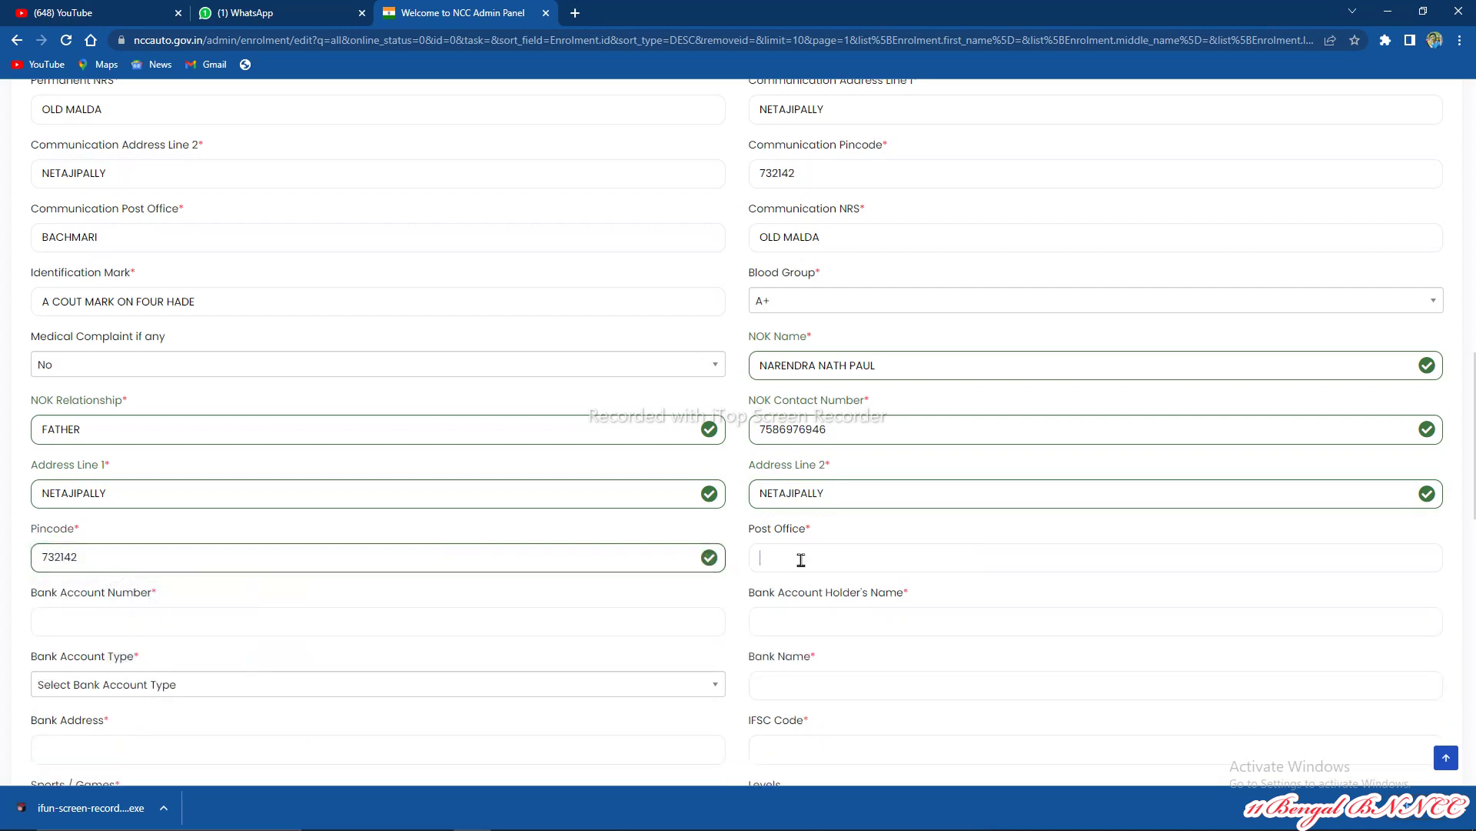
pyautogui.write('BACHMARI')
# Step: Enter the bank account number and the account holder's name
pyautogui.click(203, 629)
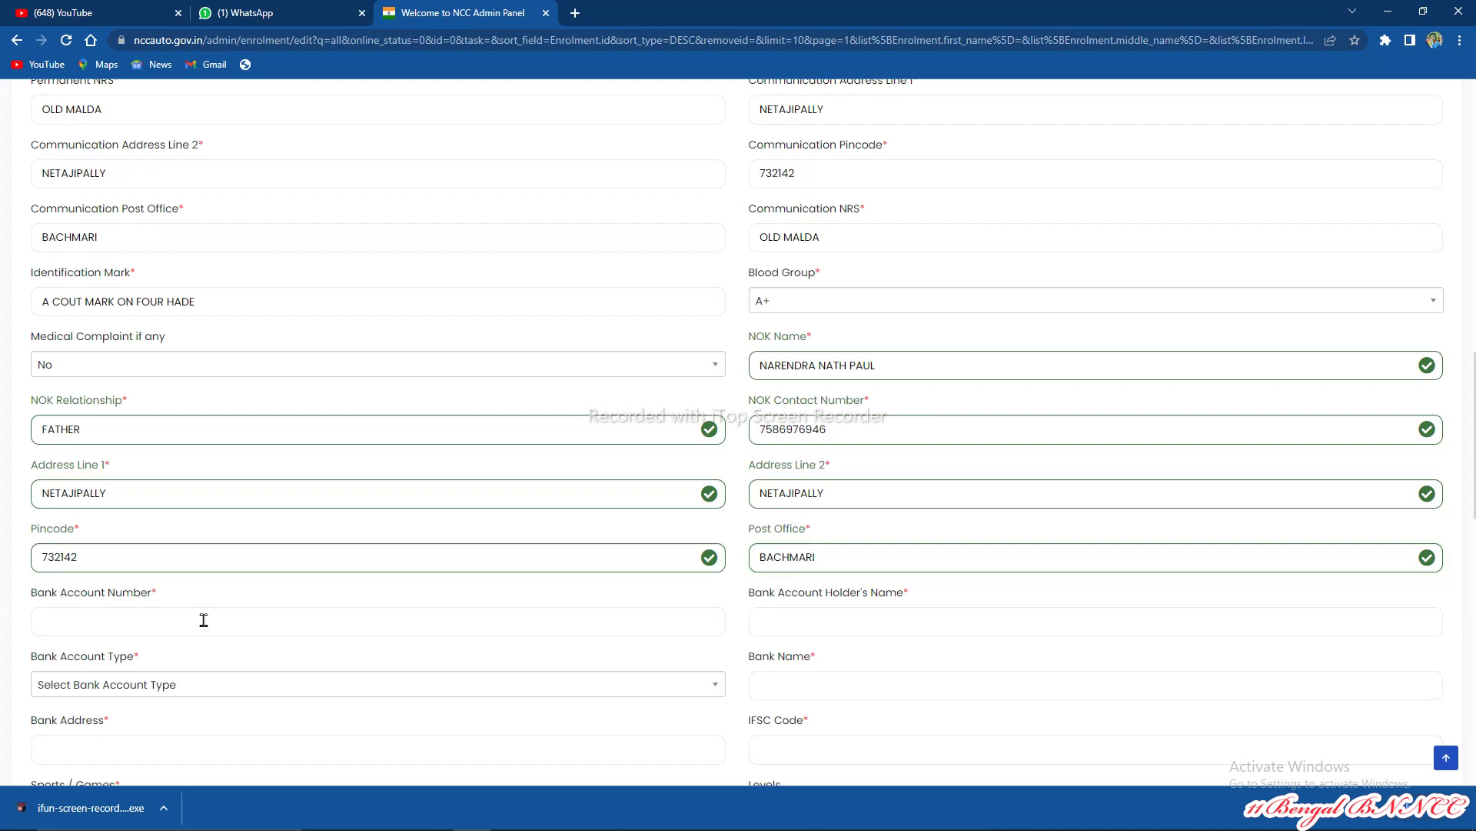
pyautogui.write('7')
pyautogui.press('BackSpace')
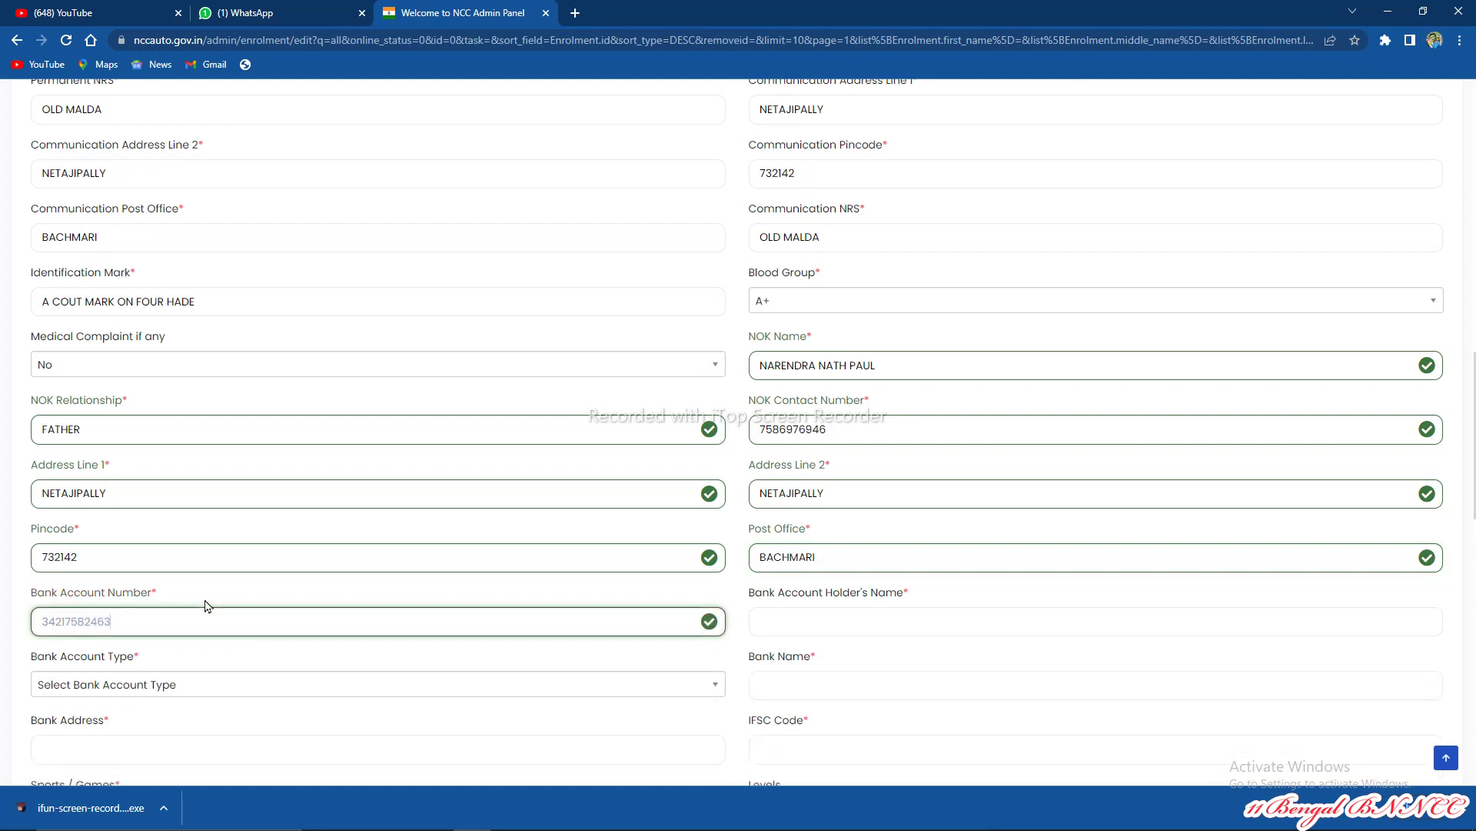
pyautogui.click(933, 609)
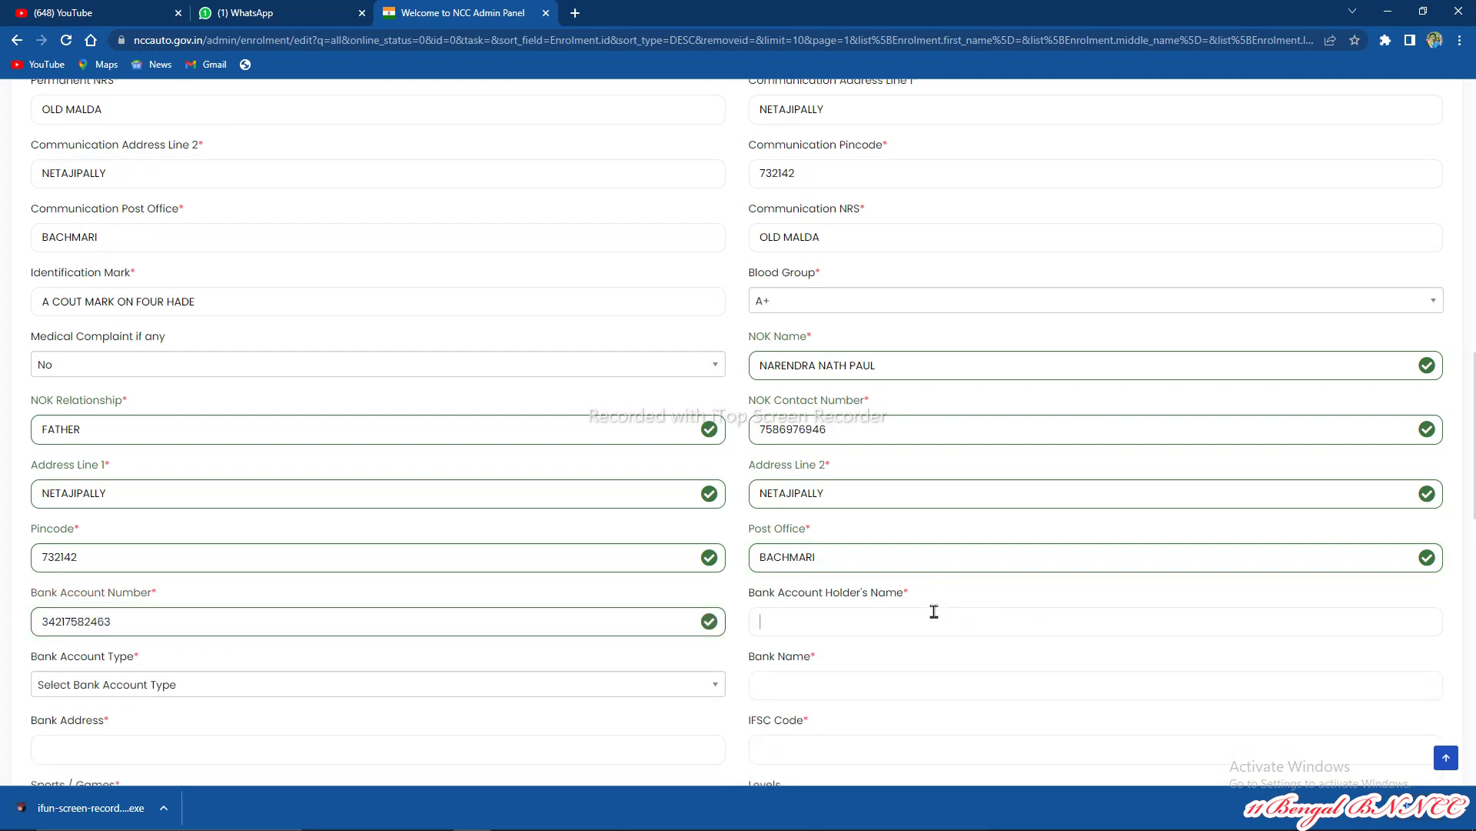
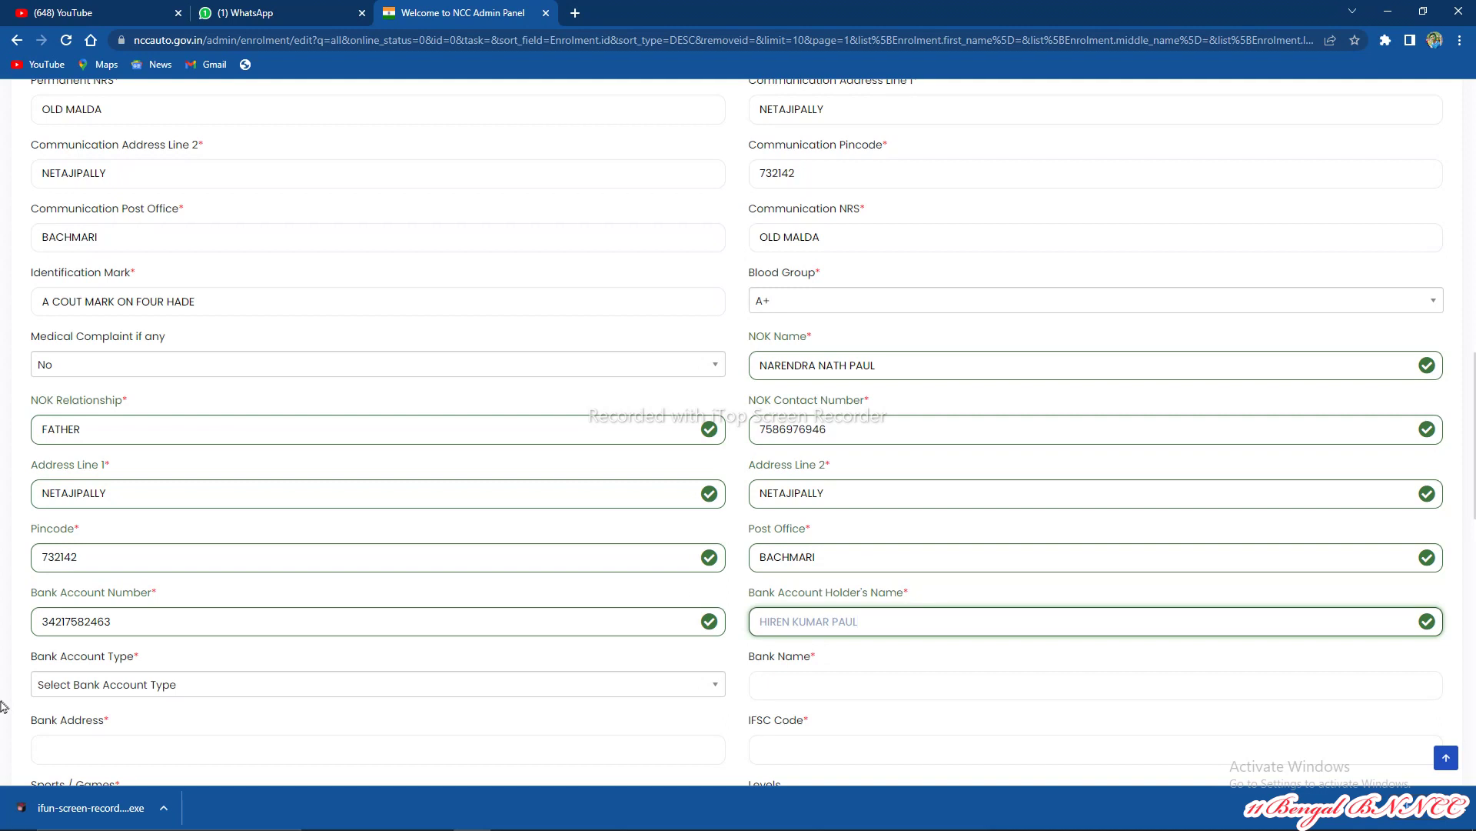
# Step: Set account type to Saving, bank SBI, fill the bank address, and IFSC SBIN0101565
pyautogui.click(100, 686)
pyautogui.click(95, 760)
pyautogui.scroll(-1, 585, 623)
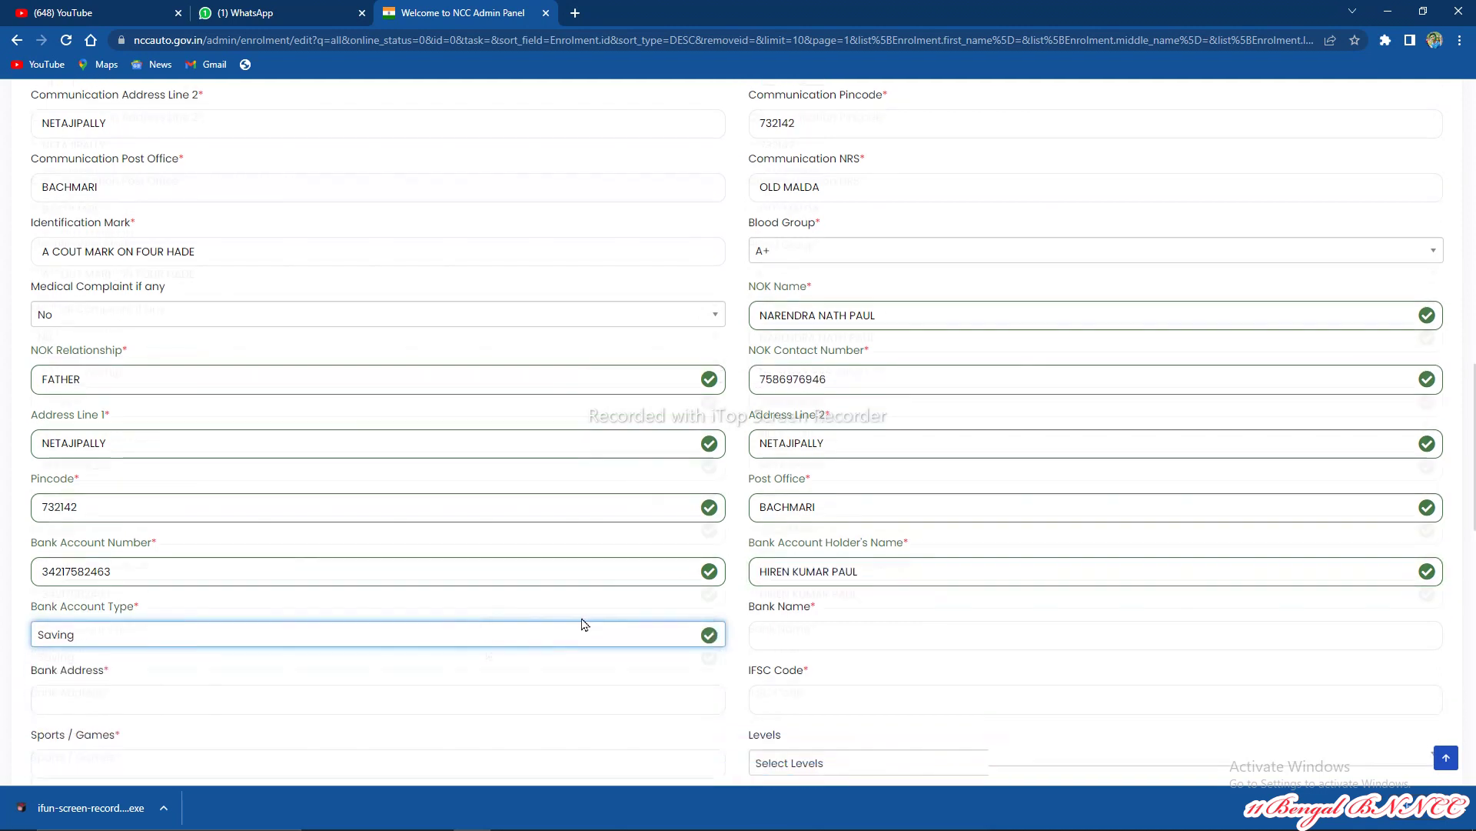
pyautogui.click(808, 616)
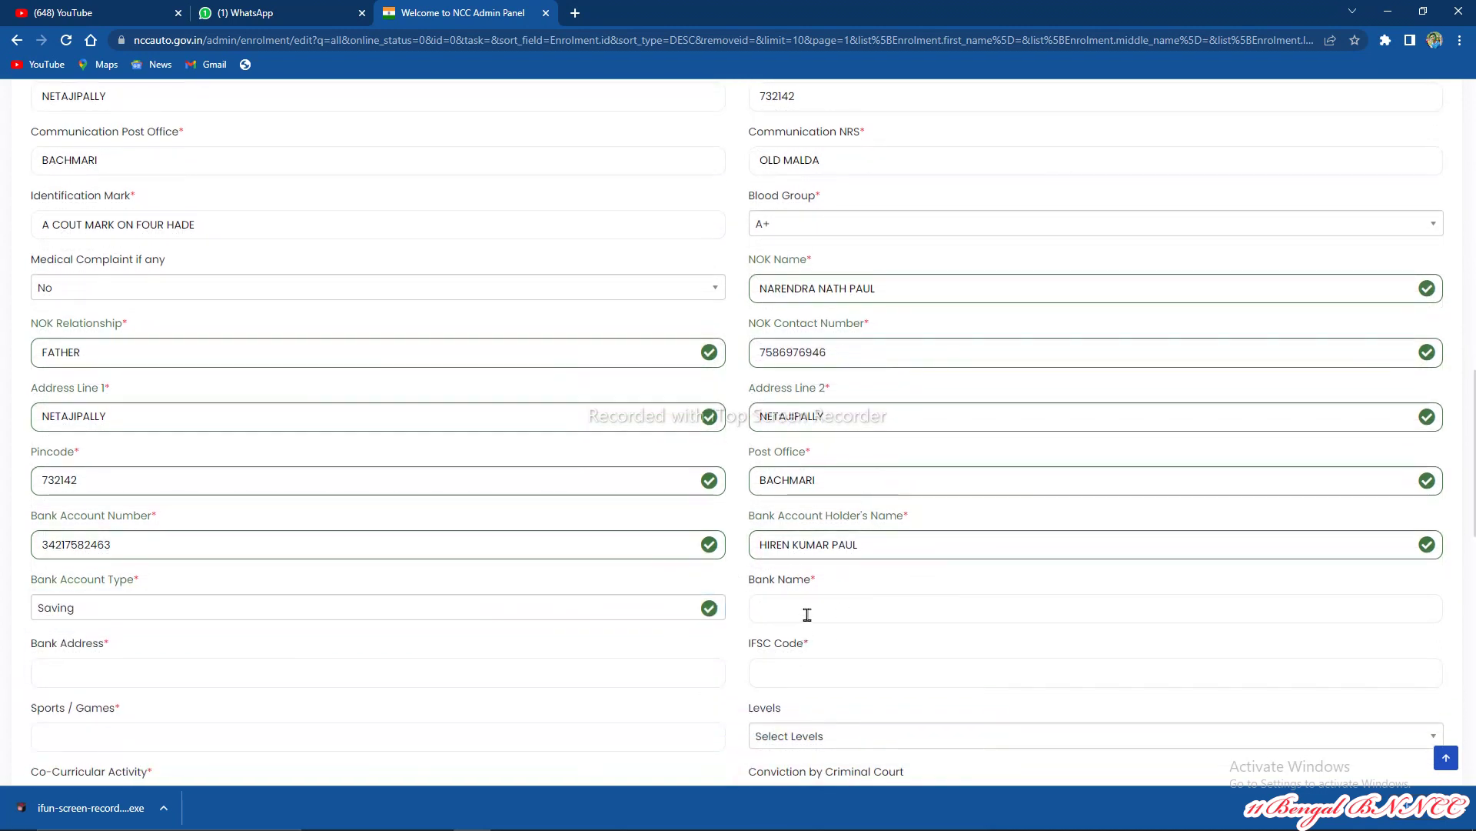
pyautogui.write('SBI')
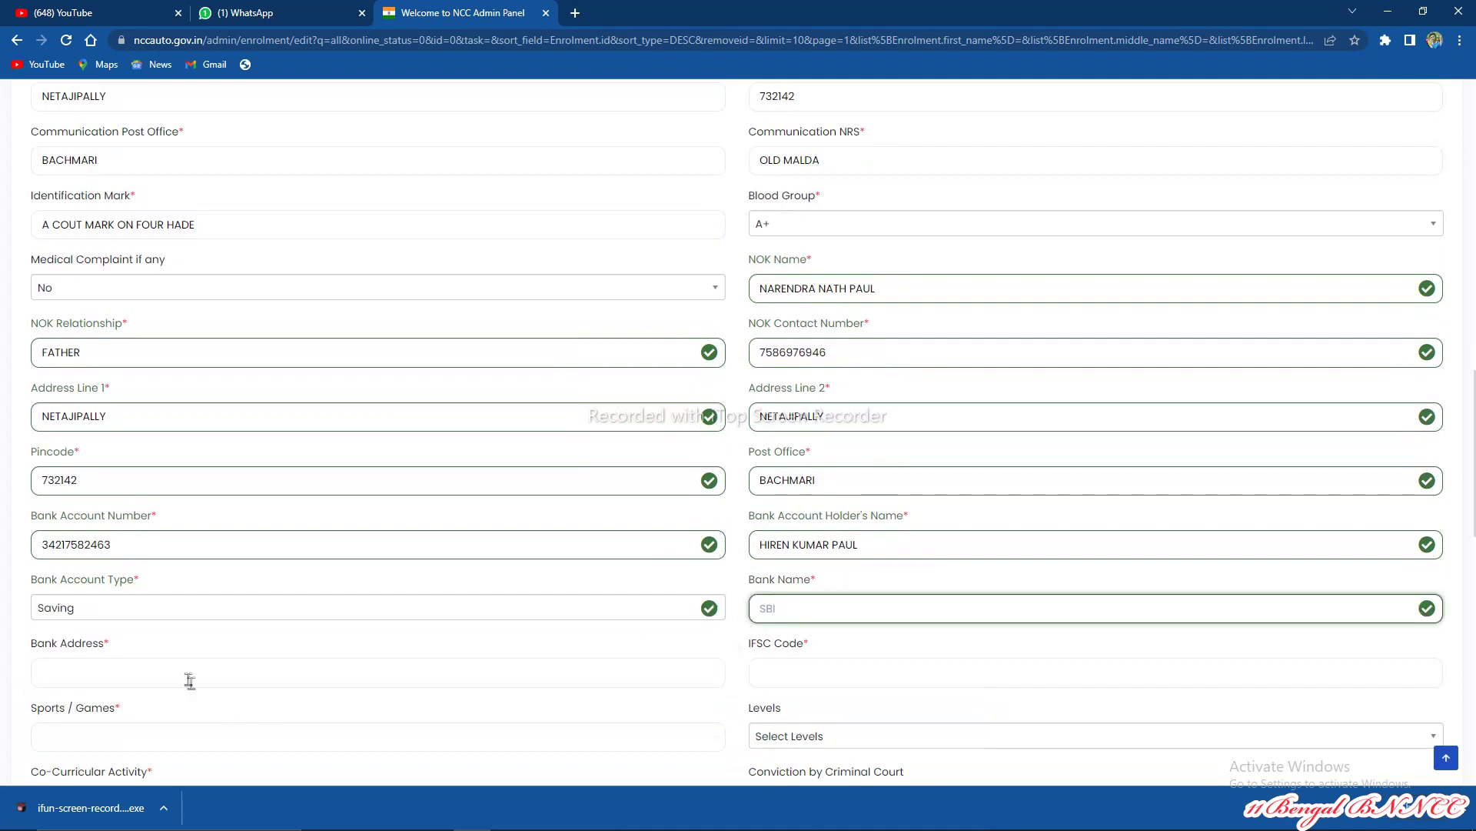
pyautogui.click(187, 677)
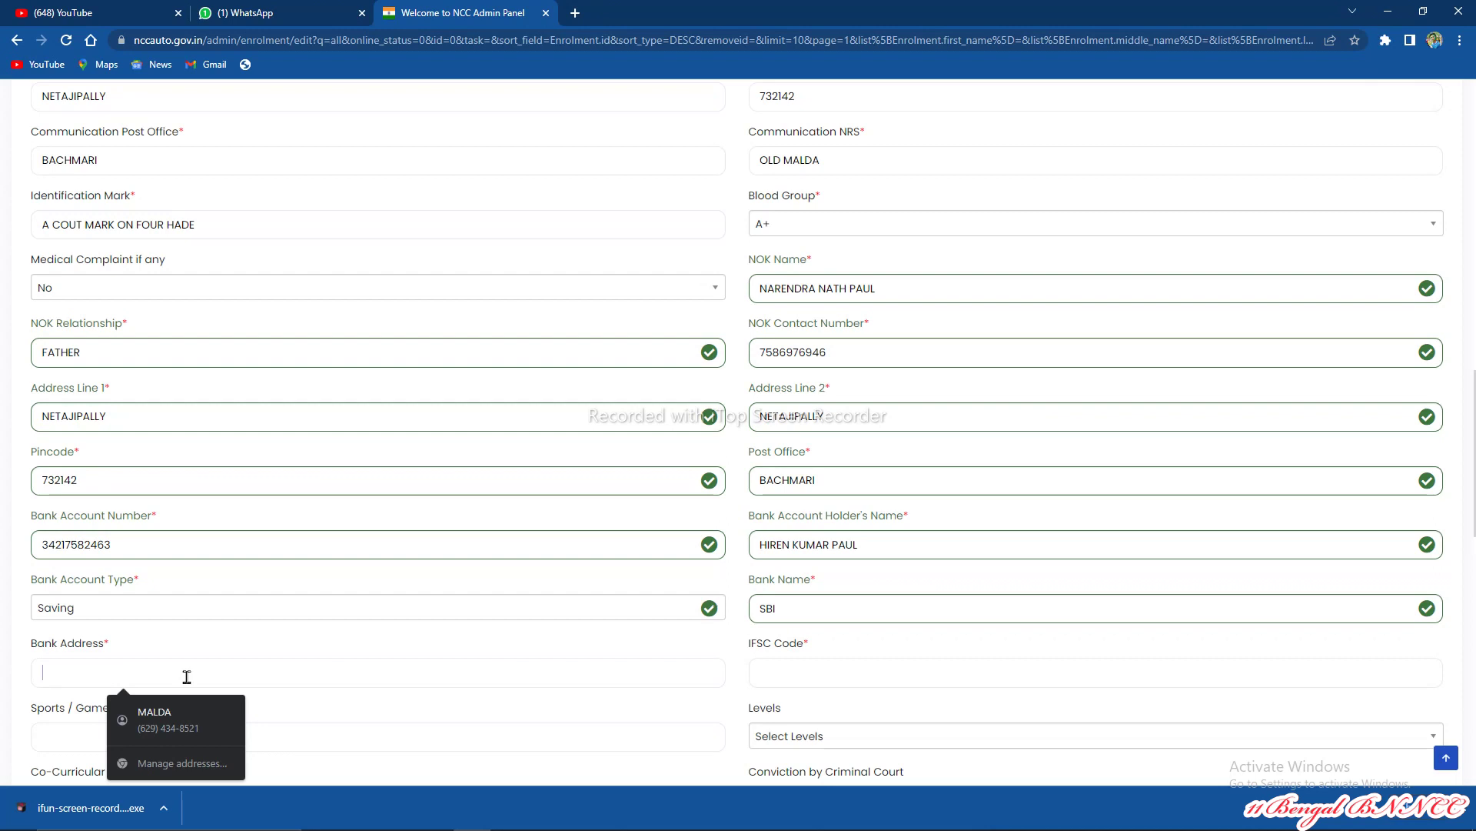
pyautogui.write('OLD MALDA')
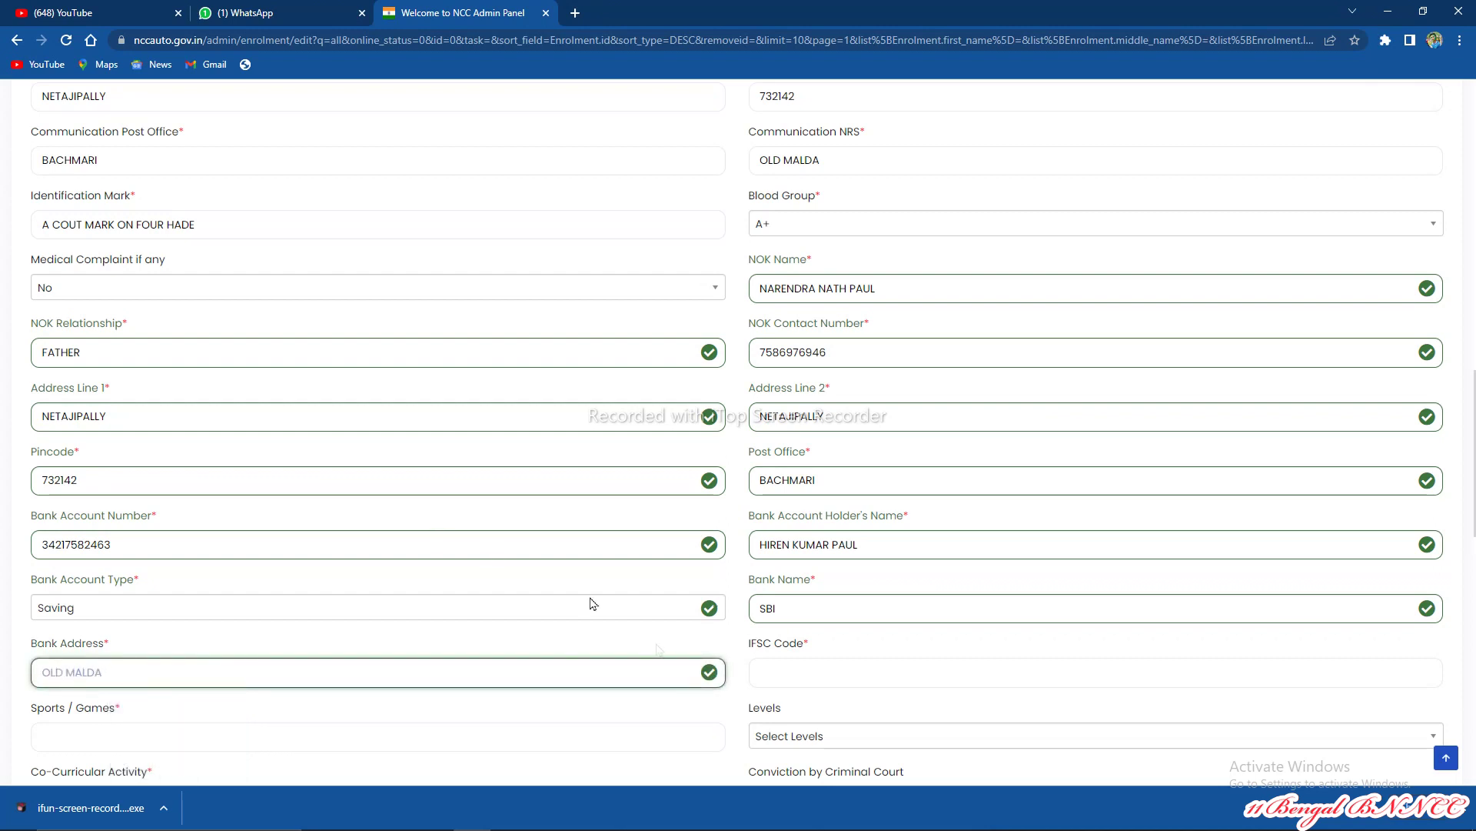
pyautogui.click(775, 668)
pyautogui.write('SBIN01')
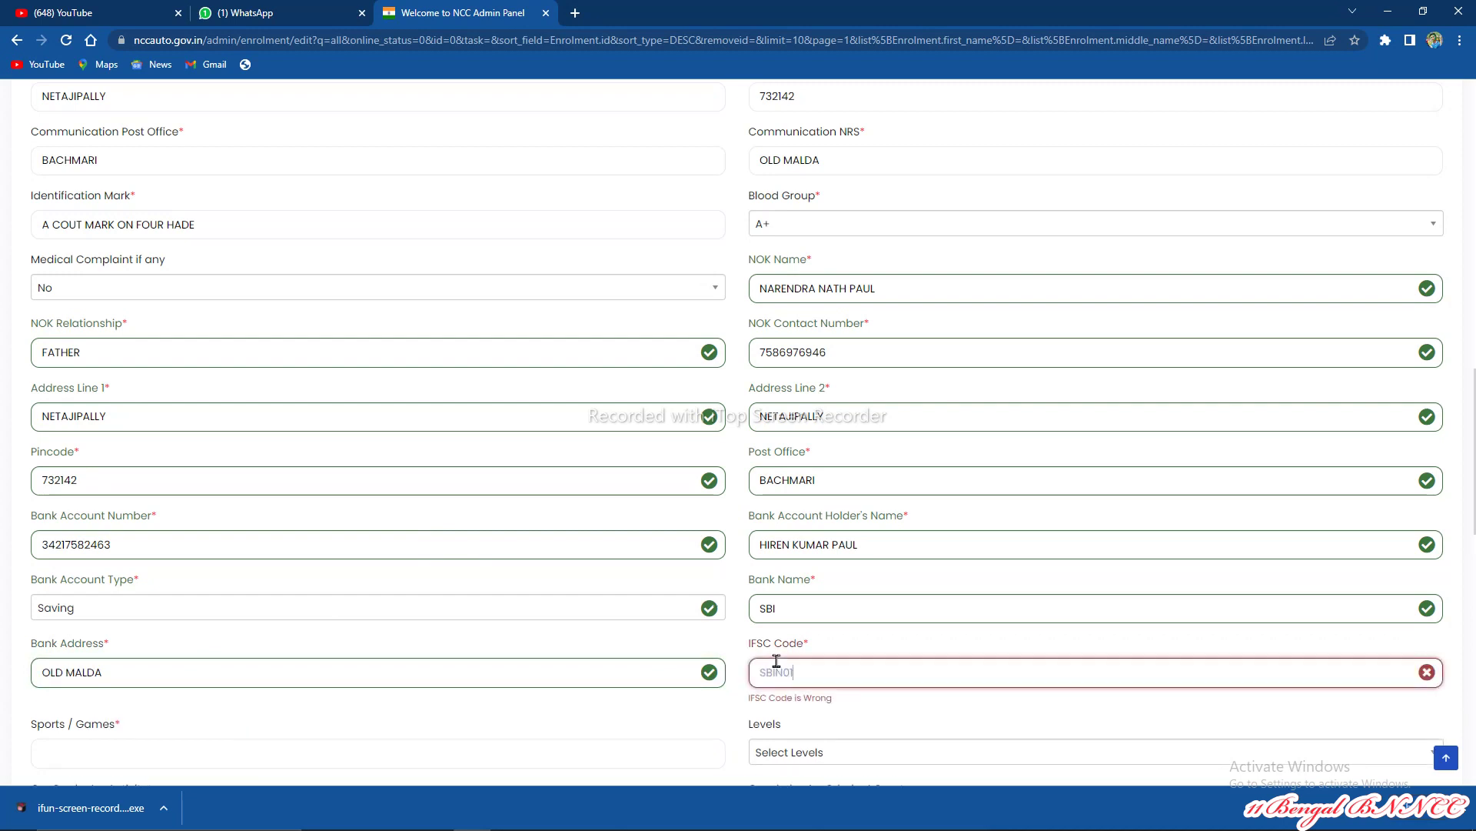
pyautogui.write('01565')
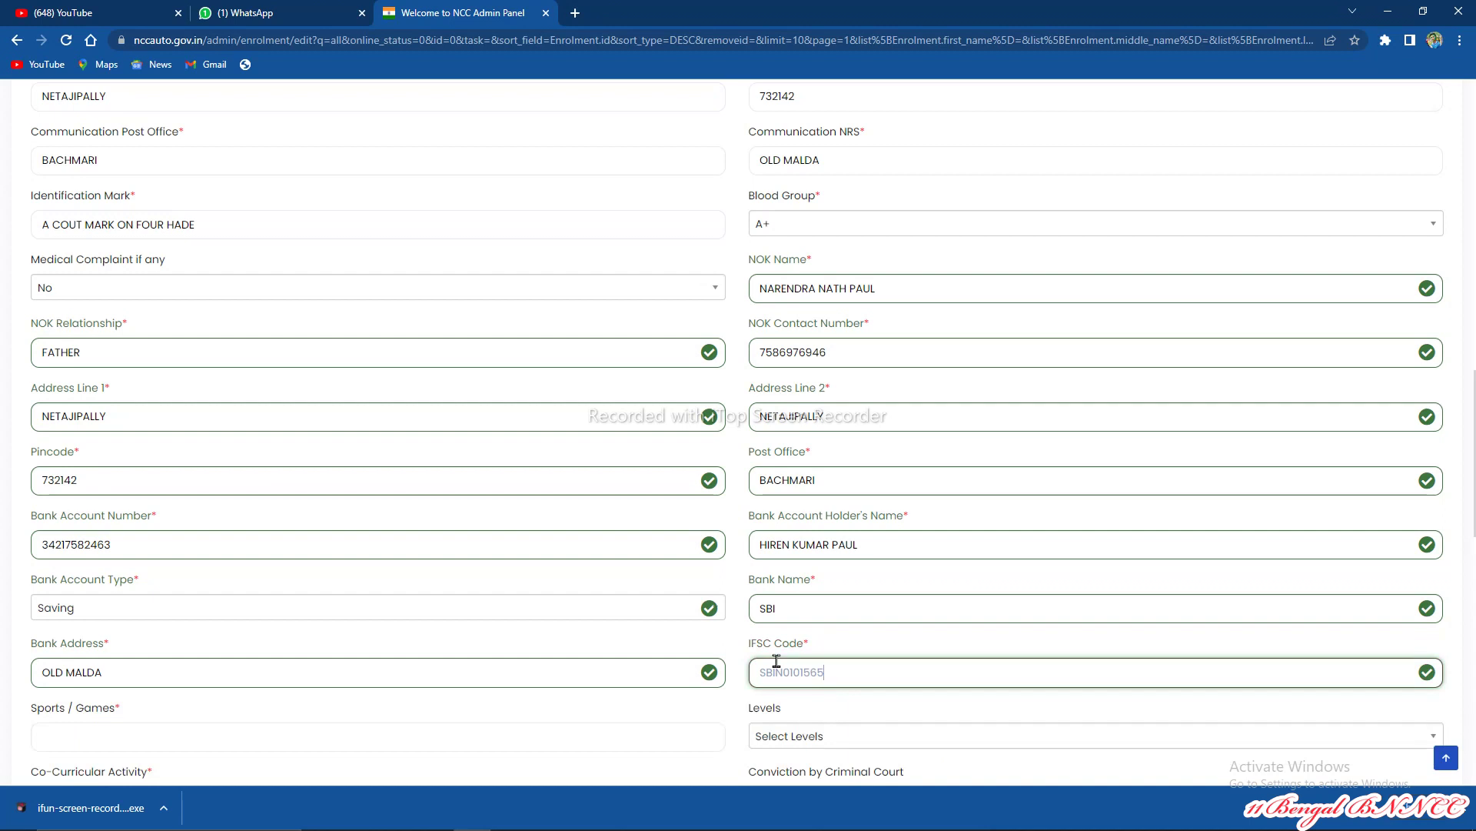
pyautogui.scroll(-3, 775, 650)
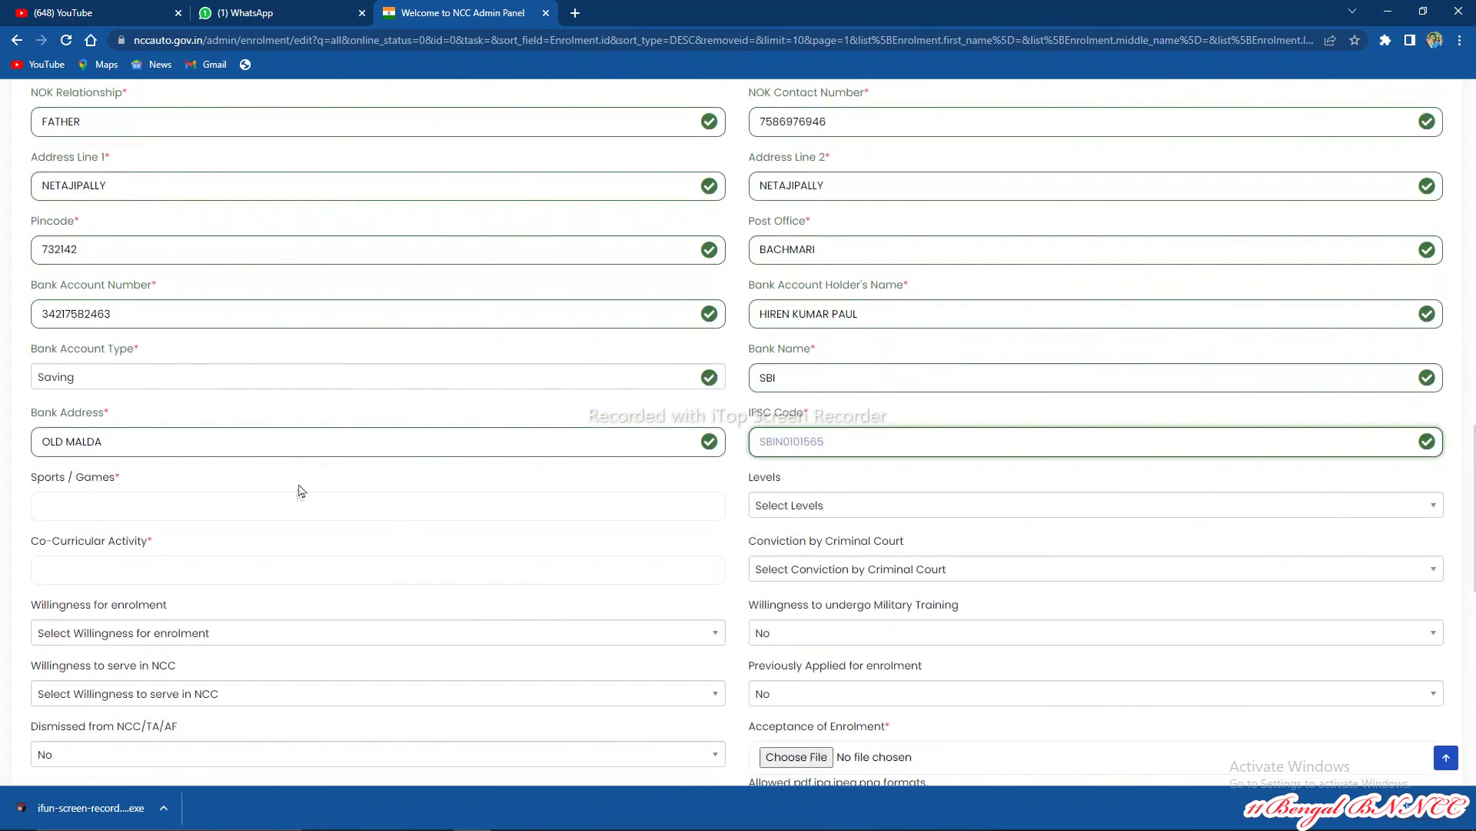
# Step: Set Conviction by Criminal Court to No
pyautogui.click(255, 504)
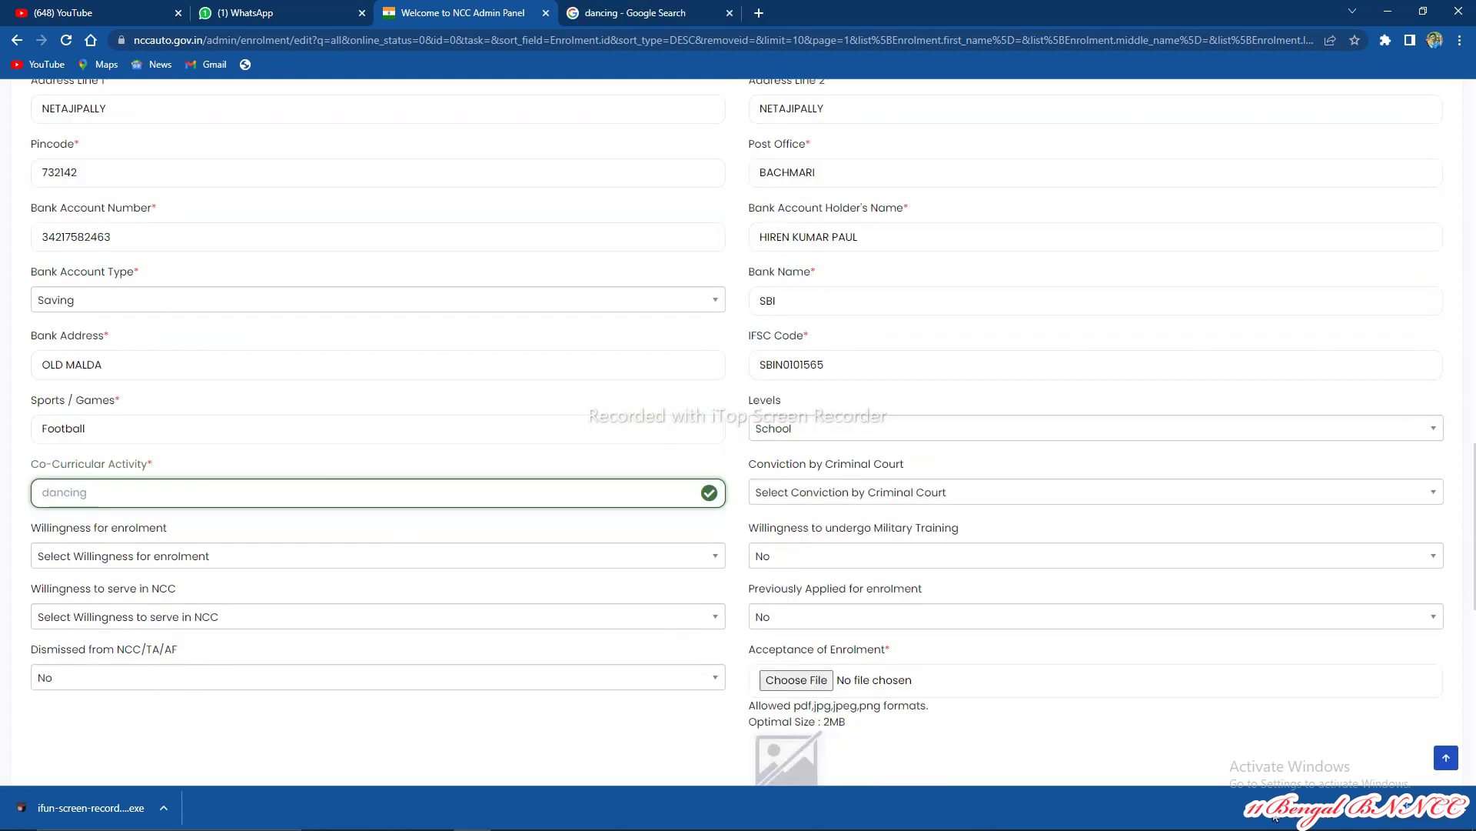
pyautogui.click(841, 490)
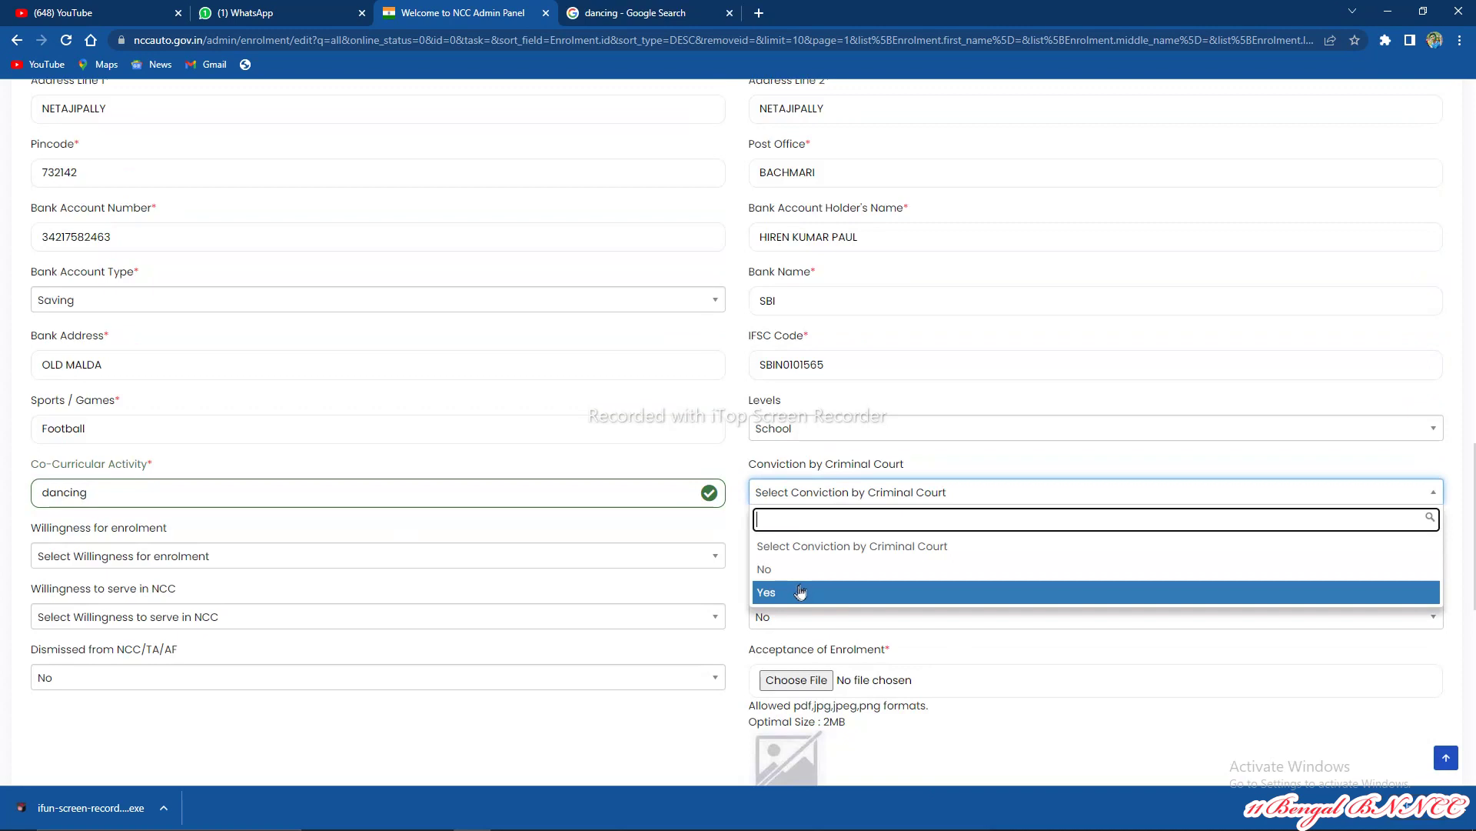
pyautogui.click(794, 576)
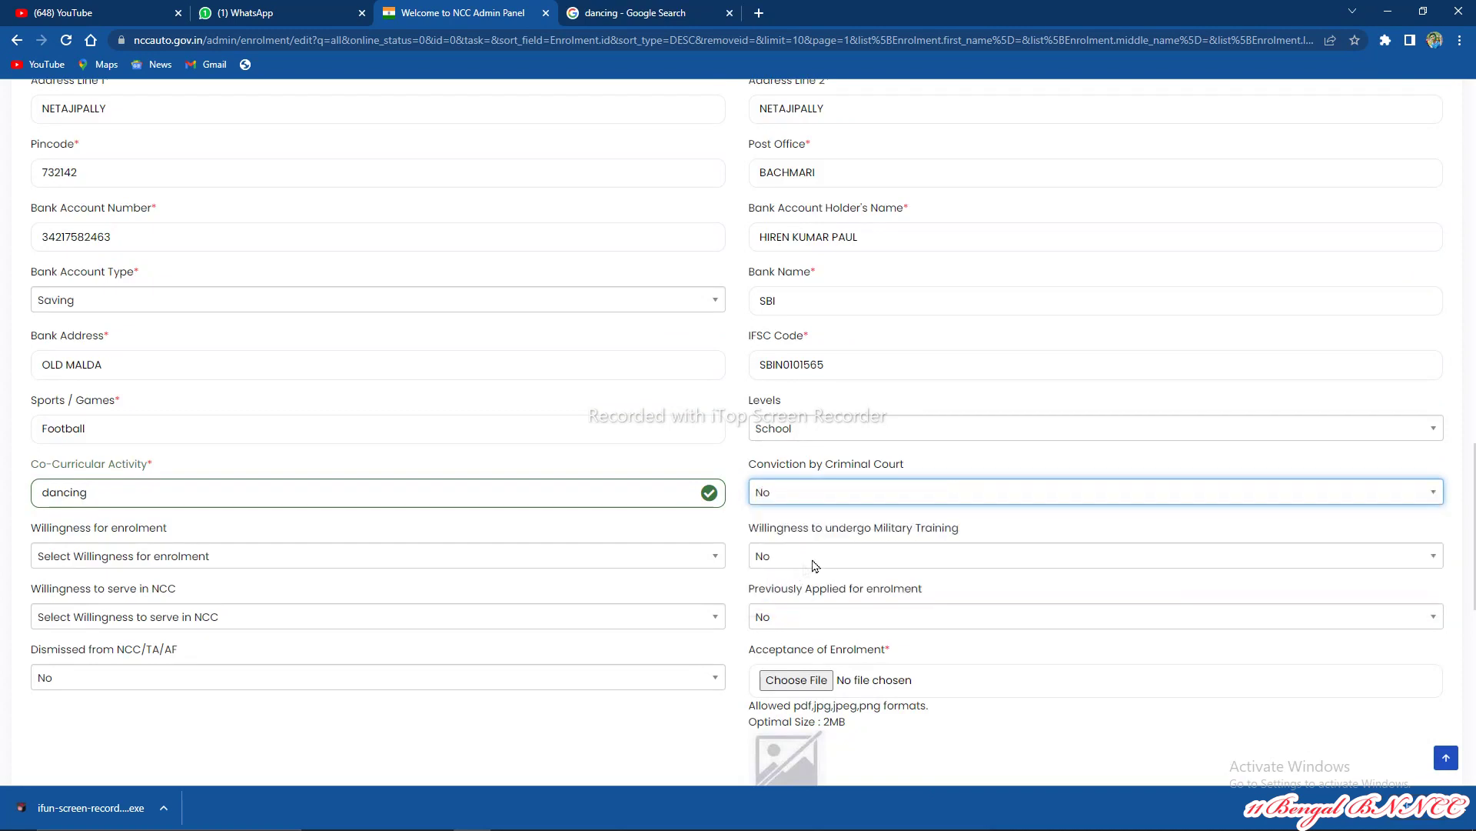
pyautogui.scroll(-2, 512, 300)
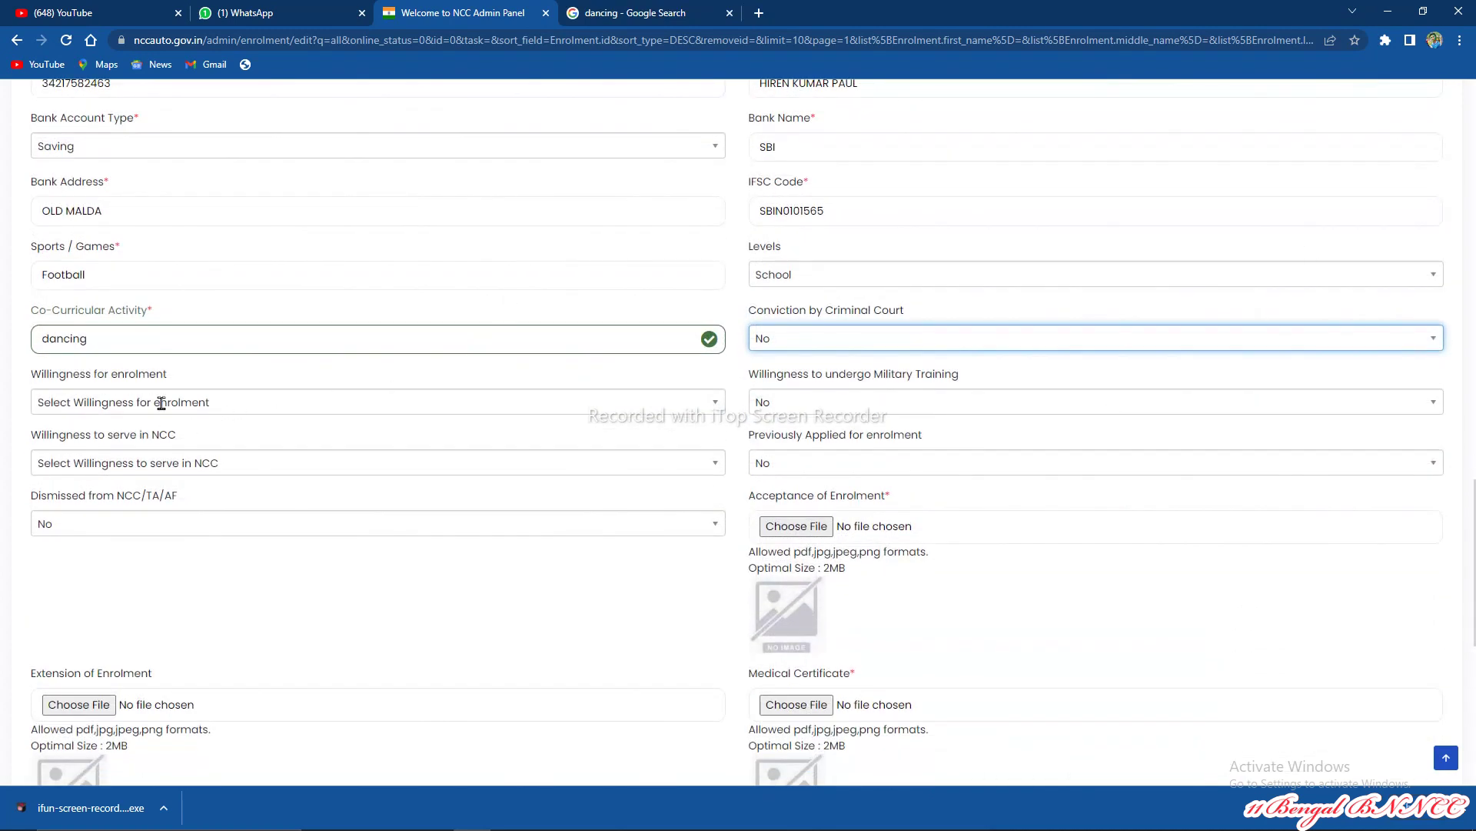
# Step: Set willingness for enrolment, military training and serving in NCC all to Yes
pyautogui.click(158, 402)
pyautogui.click(94, 505)
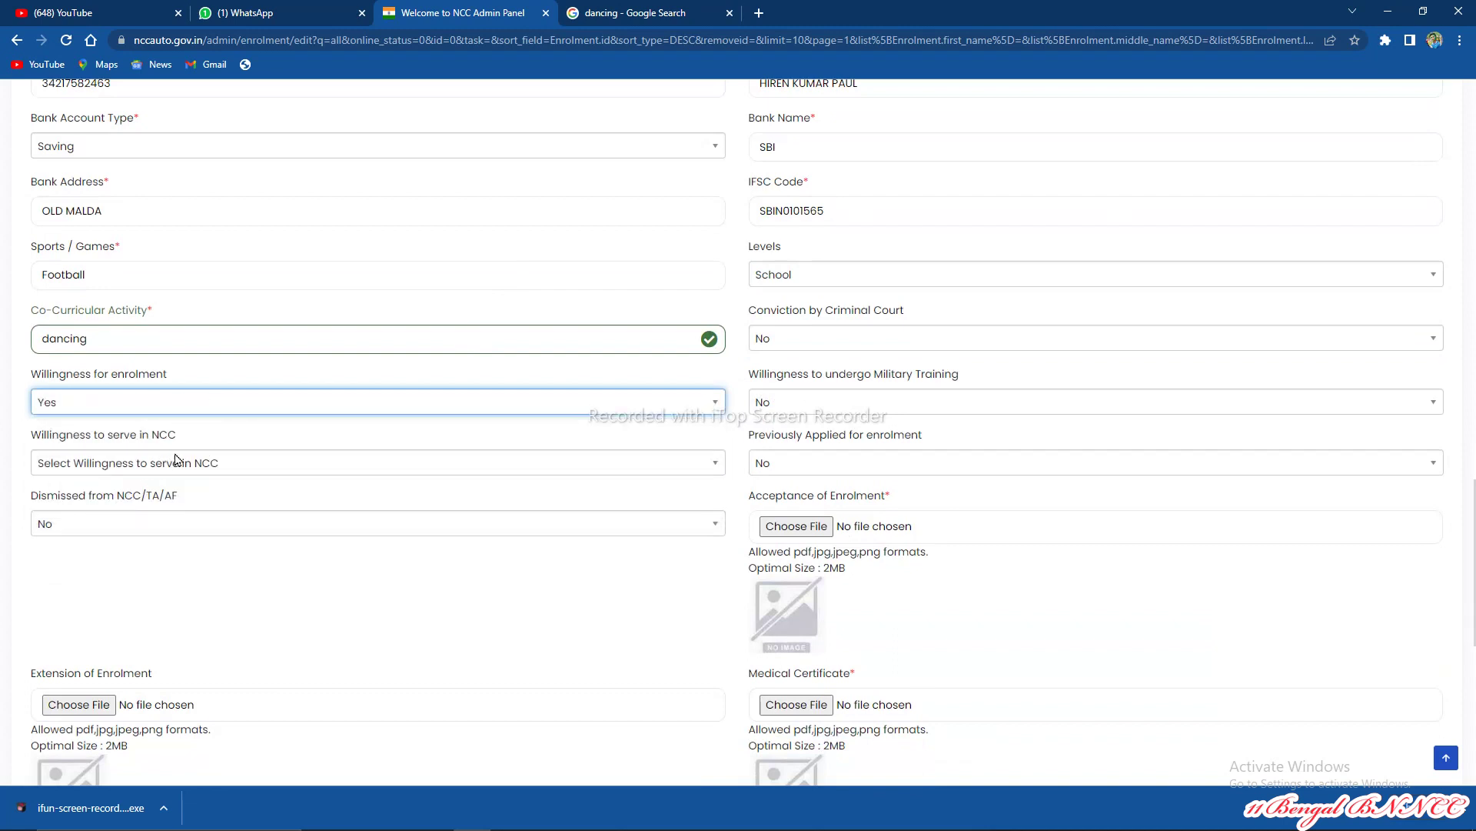
pyautogui.click(815, 407)
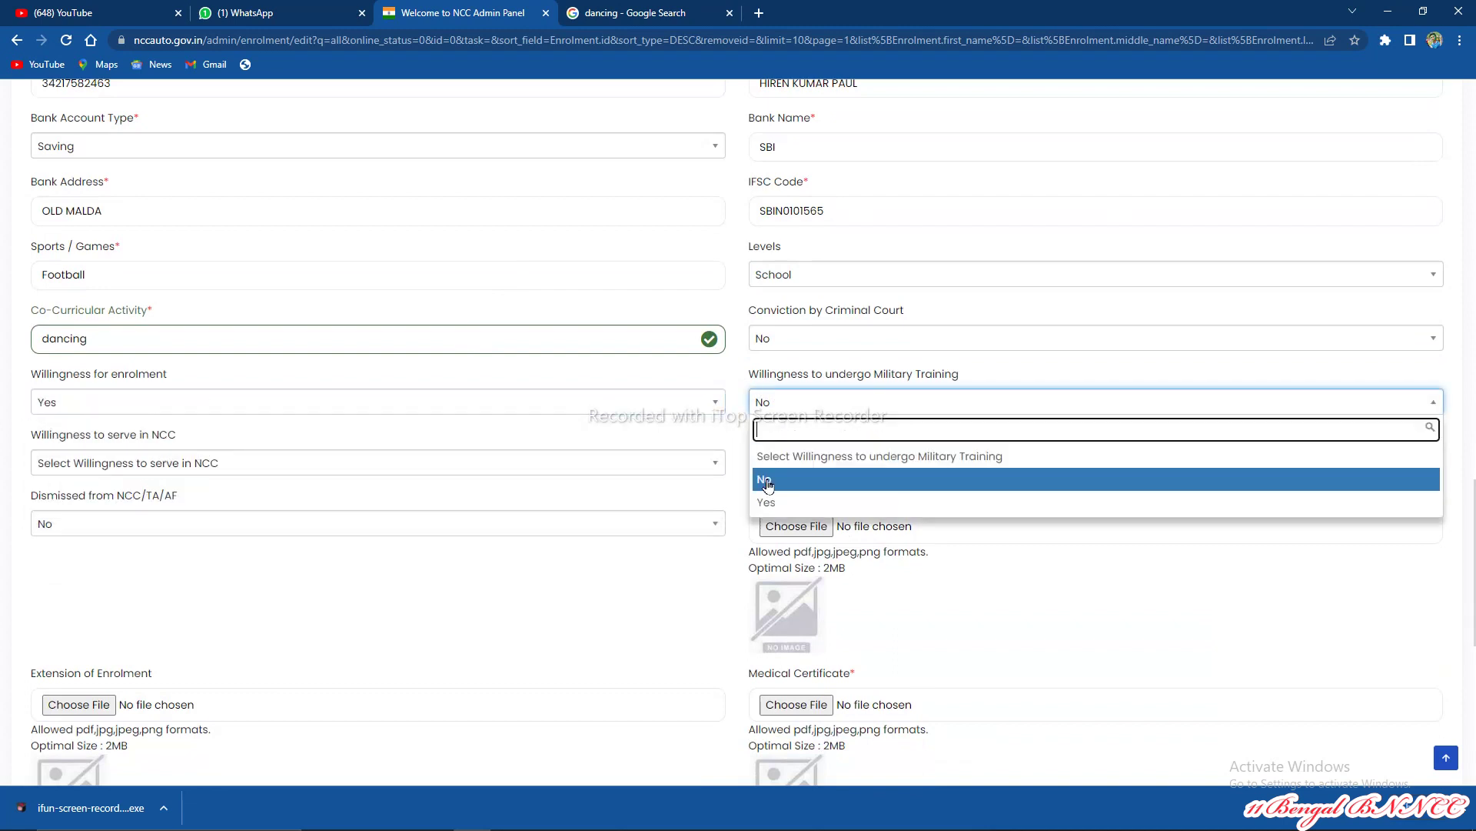
pyautogui.click(765, 503)
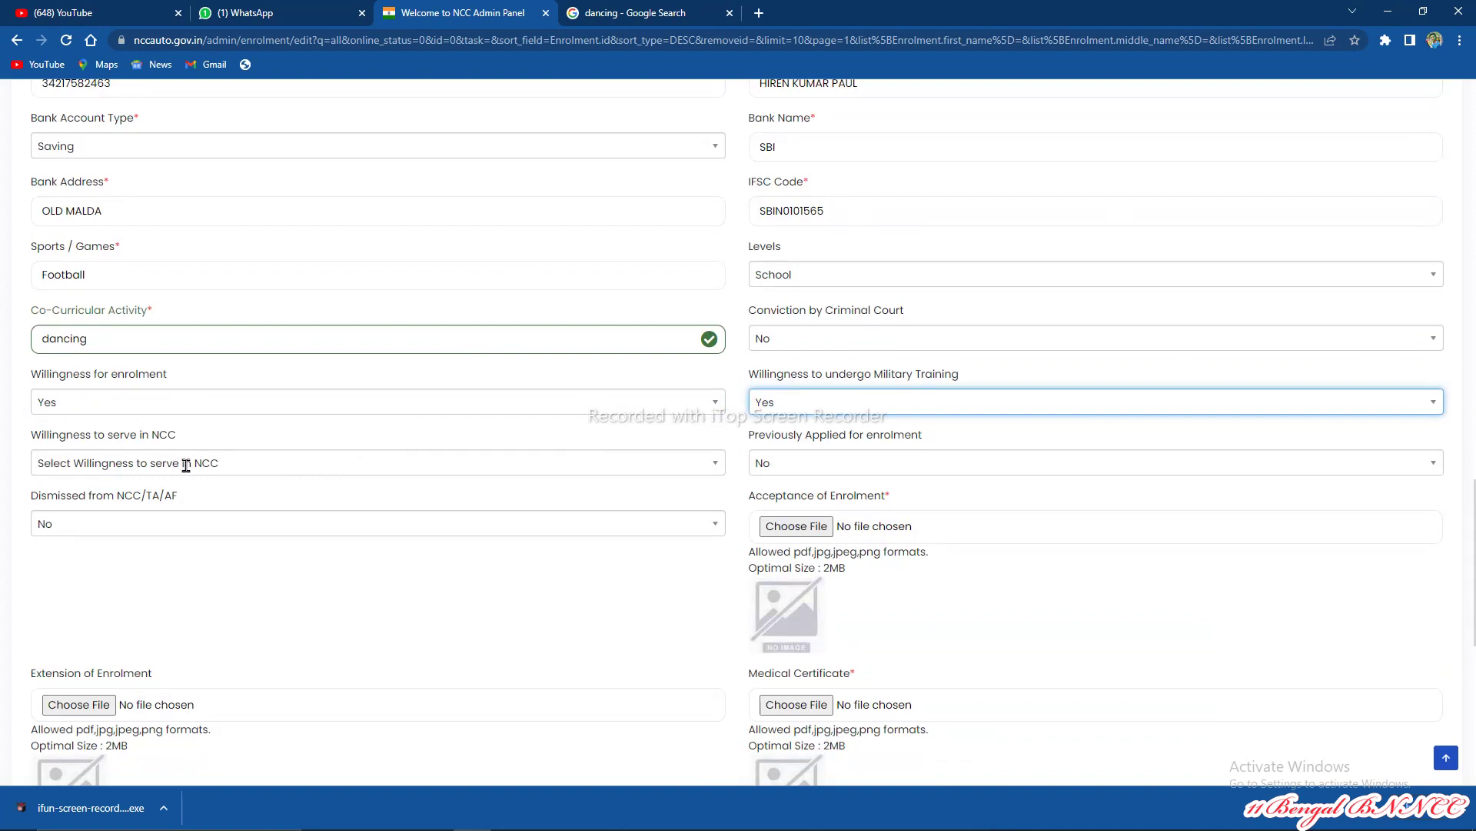
pyautogui.click(186, 465)
pyautogui.click(85, 564)
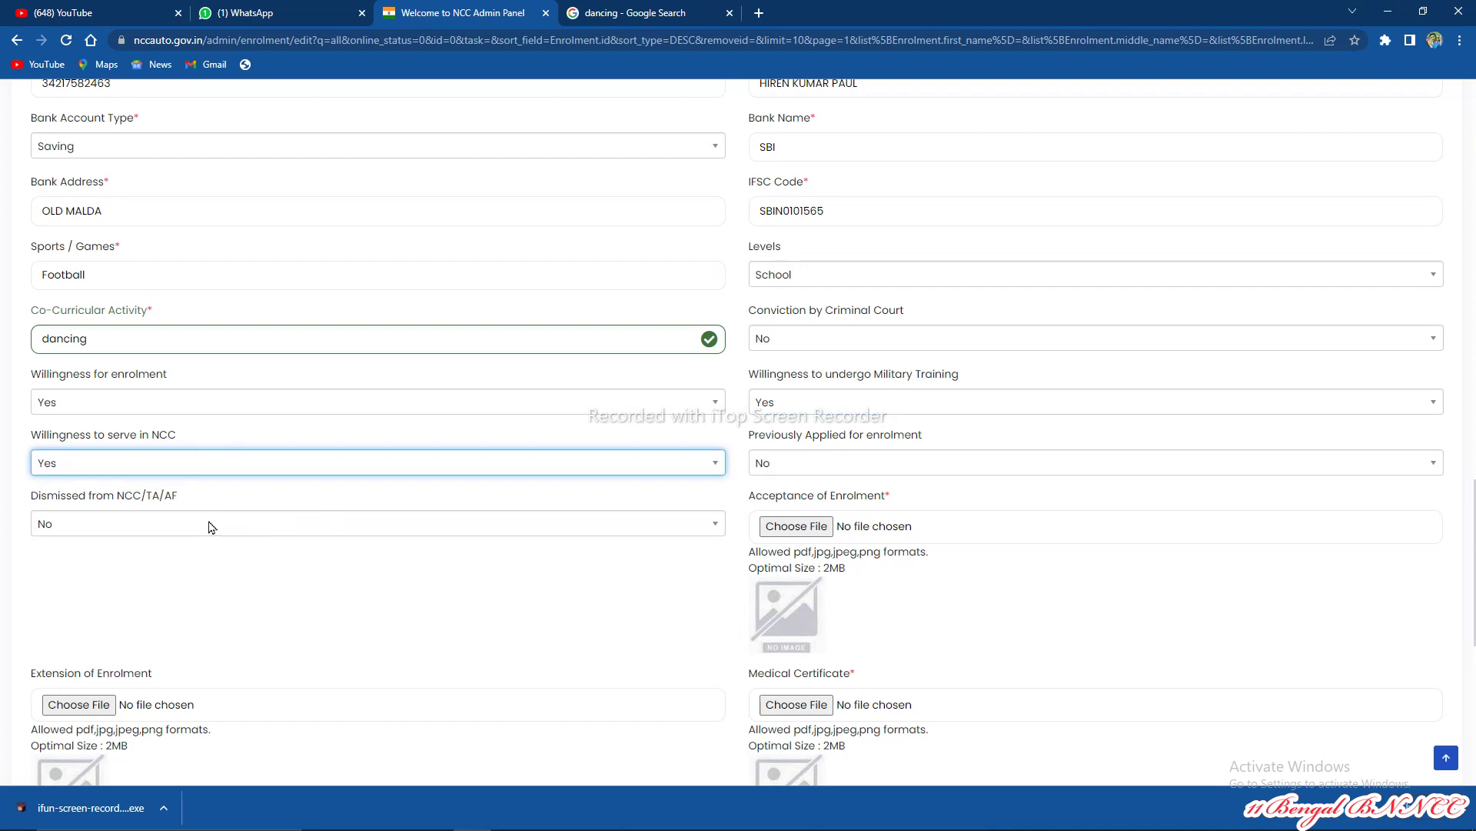
pyautogui.scroll(-2, 757, 546)
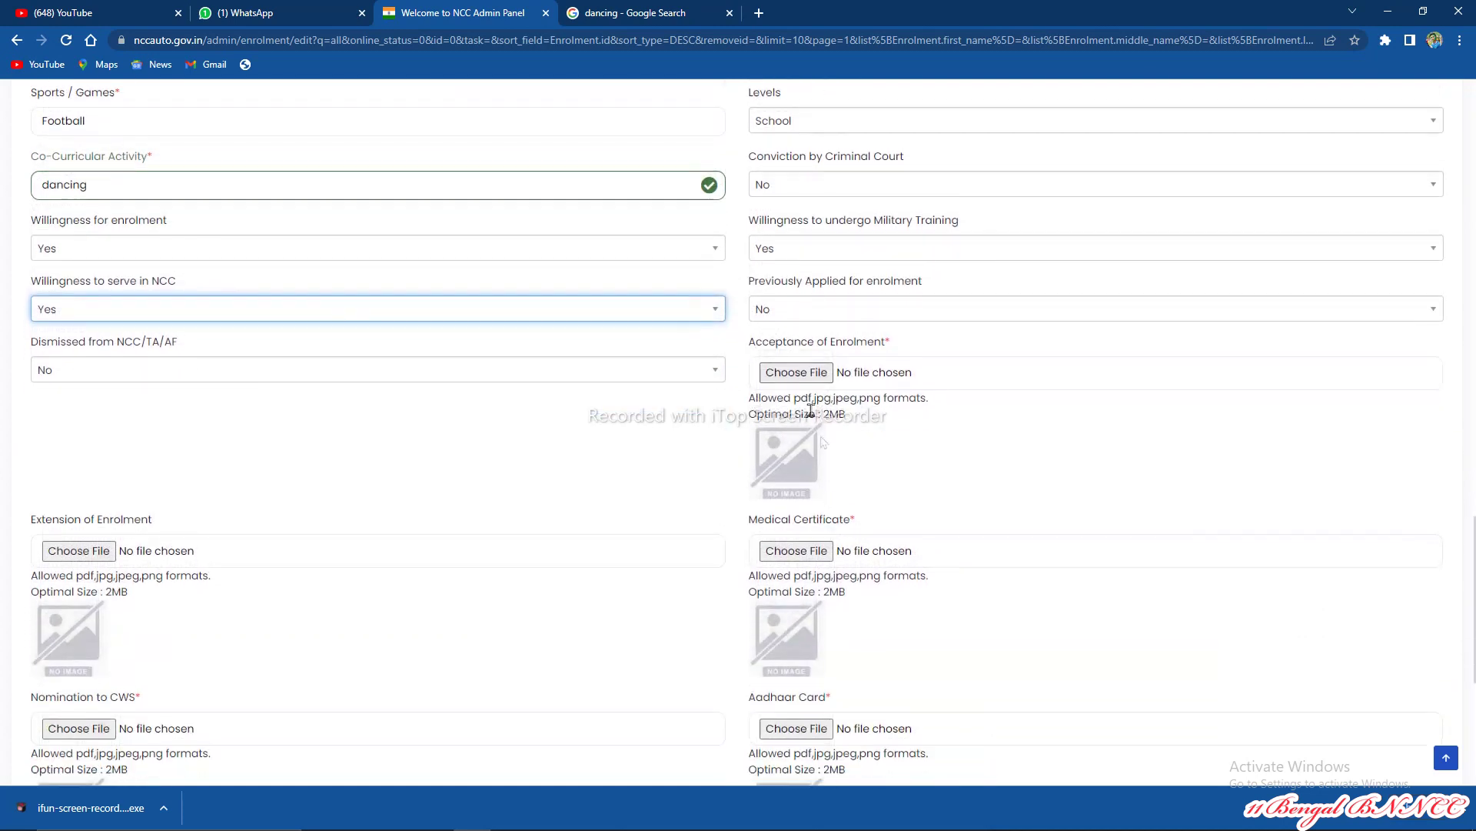
# Step: Start an Acceptance of Enrolment upload but dismiss the file picker without choosing a file
pyautogui.click(792, 375)
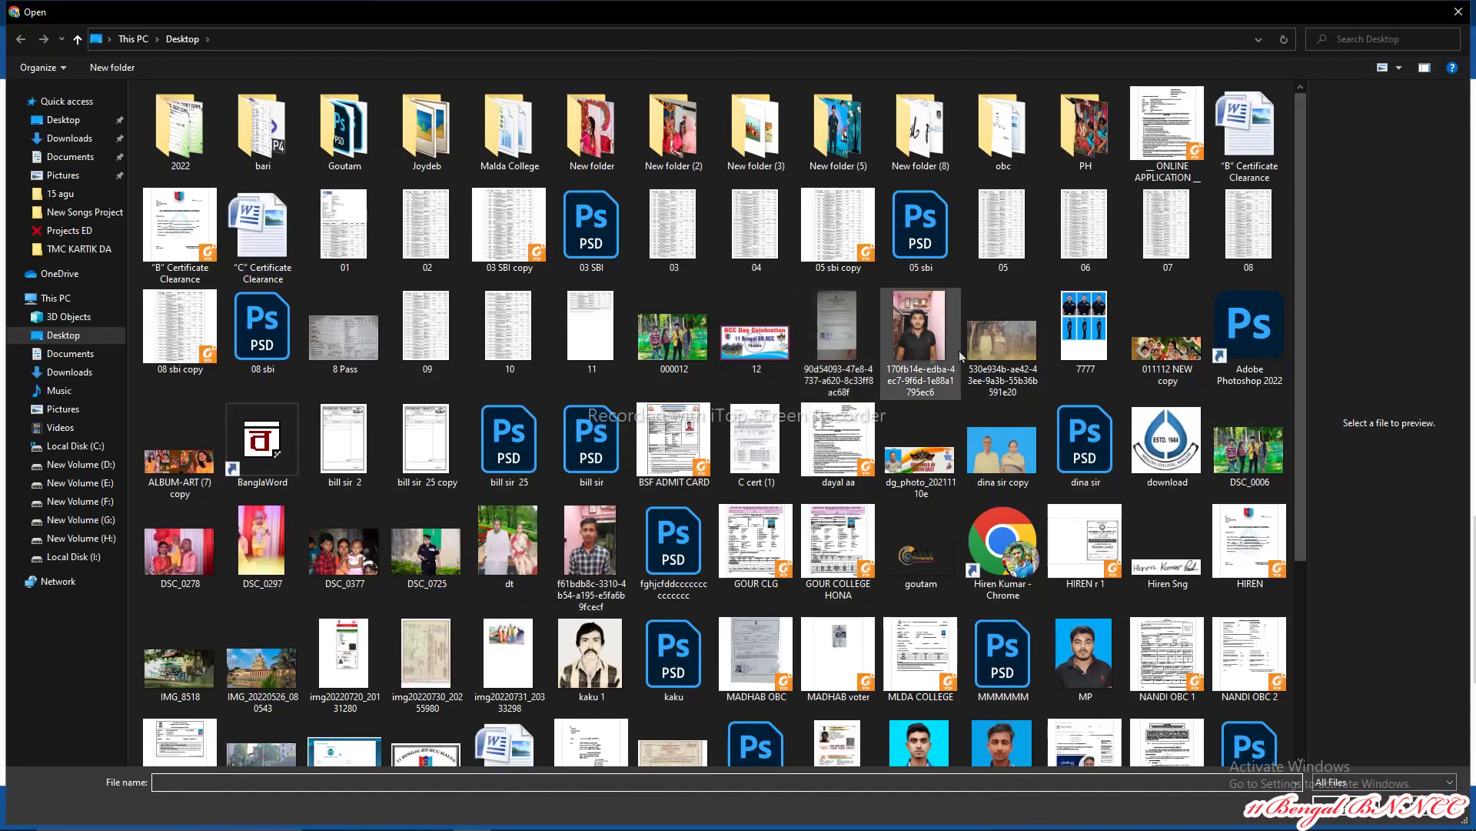
pyautogui.scroll(-3, 1036, 343)
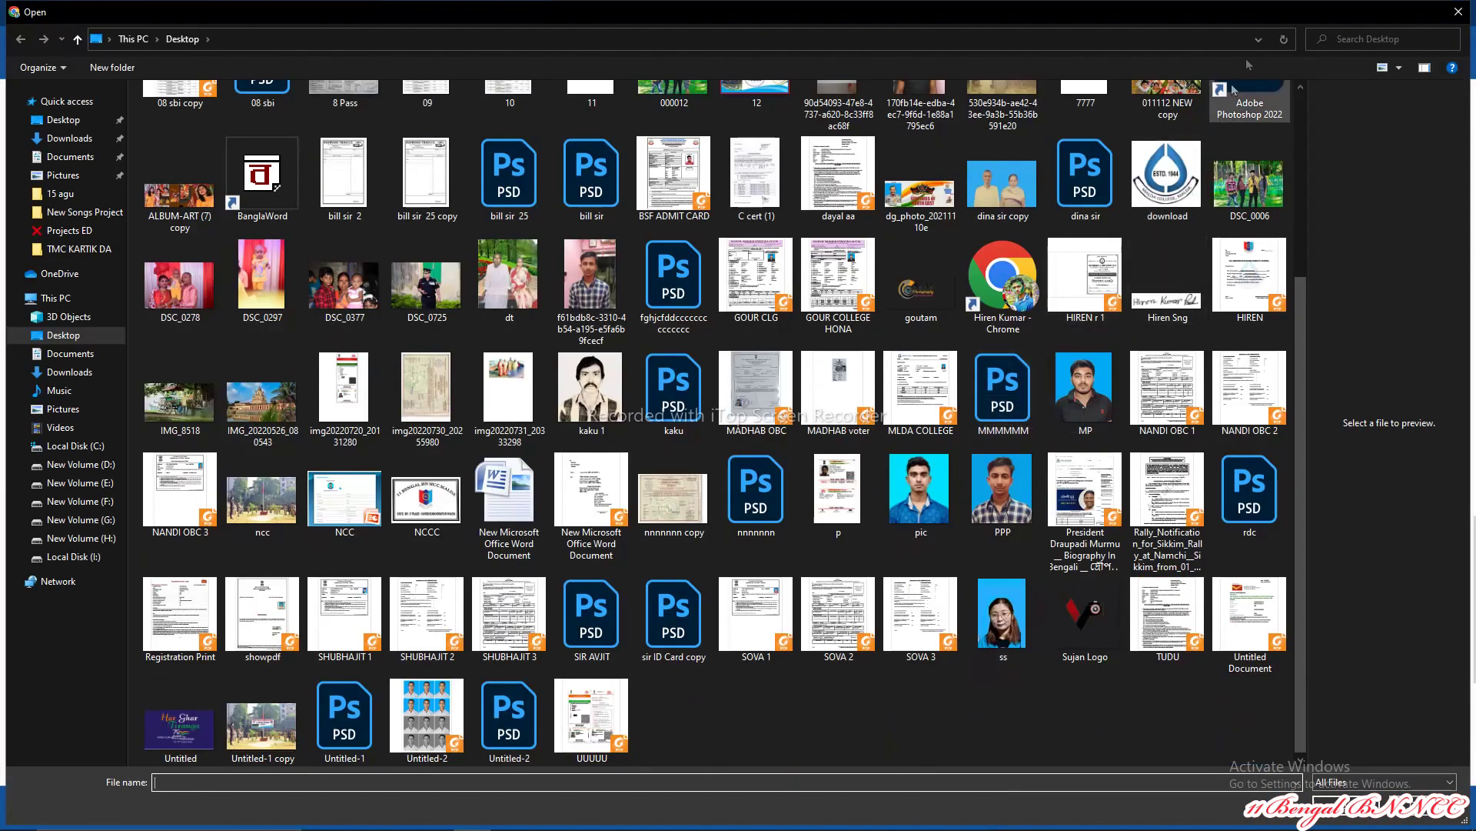
pyautogui.click(1458, 11)
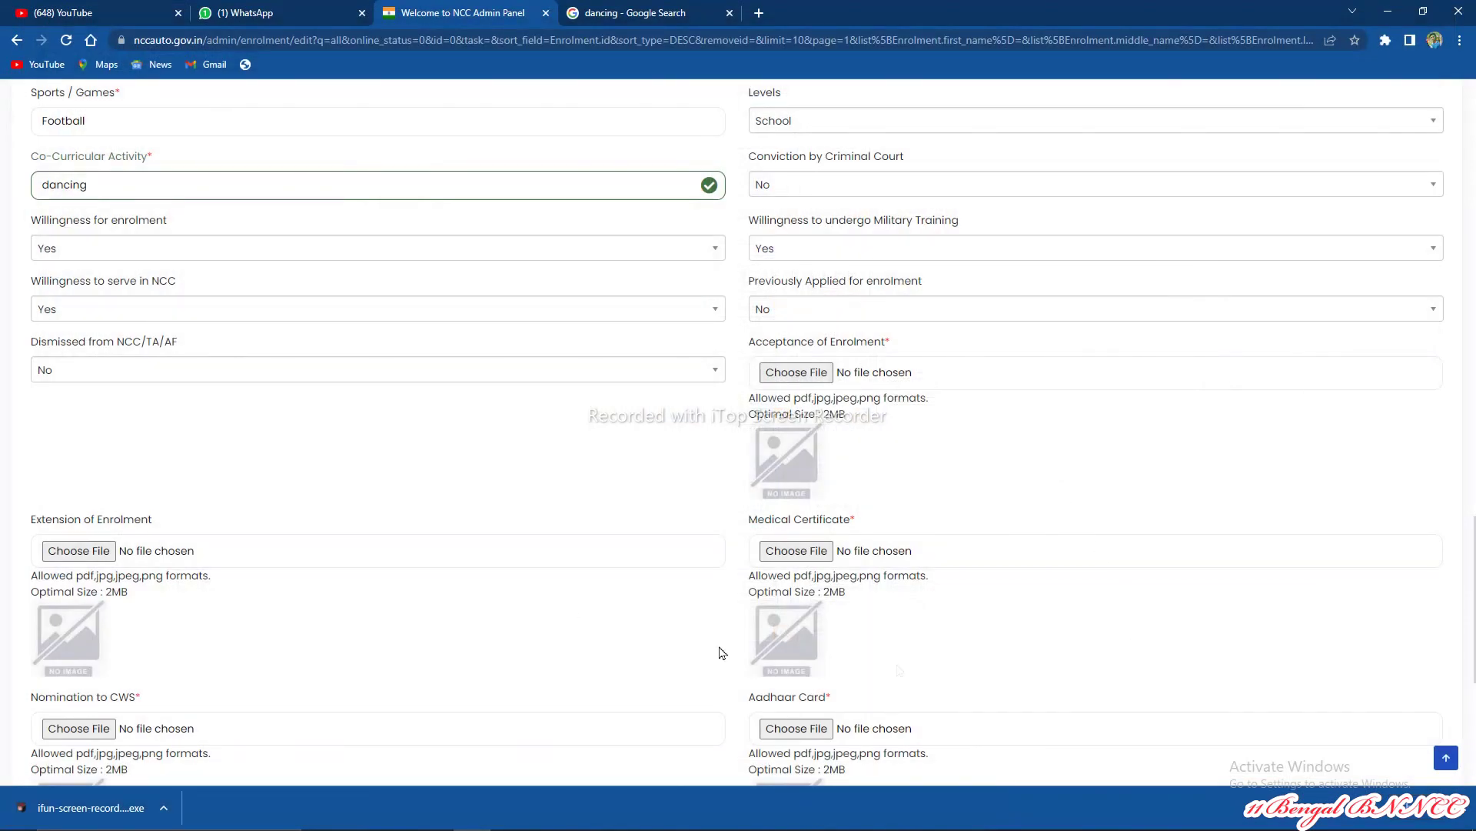
pyautogui.scroll(1, 744, 509)
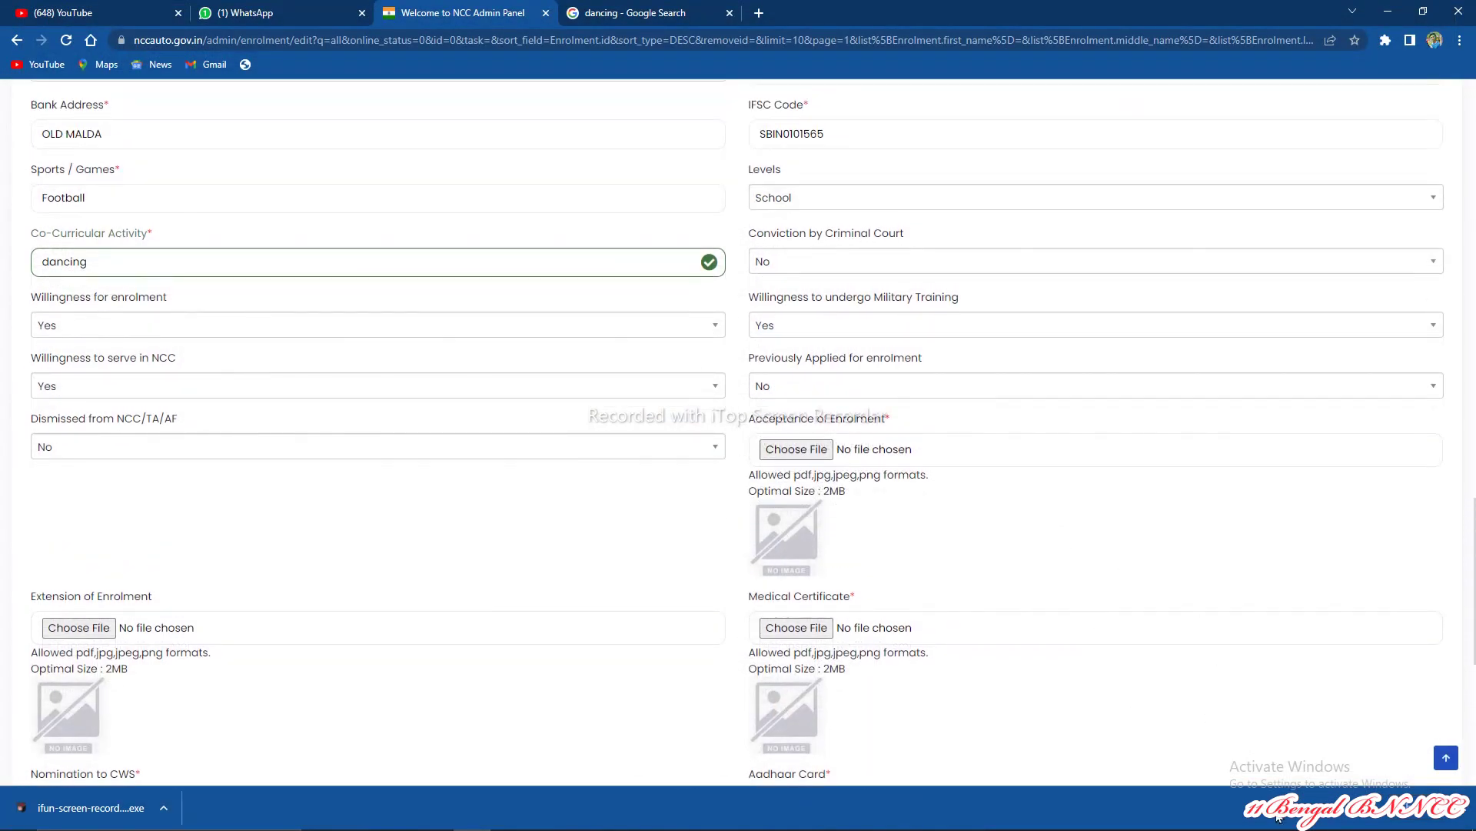
# Step: Attach the Acceptance of Enrolment and Medical Certificate PDFs from the NCC folder, shown as medium thumbnails
pyautogui.moveTo(1344, 815)
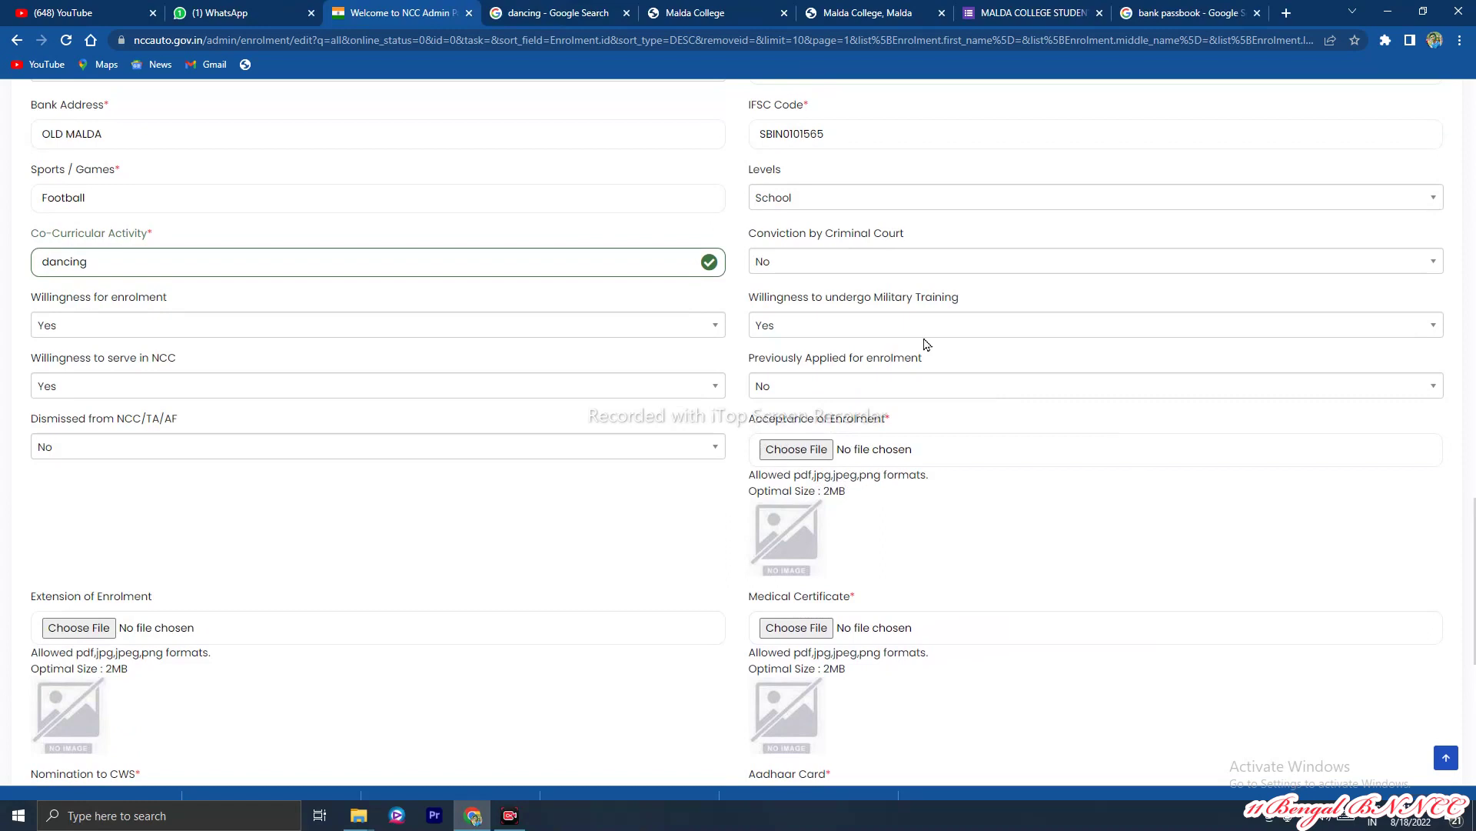
pyautogui.click(789, 454)
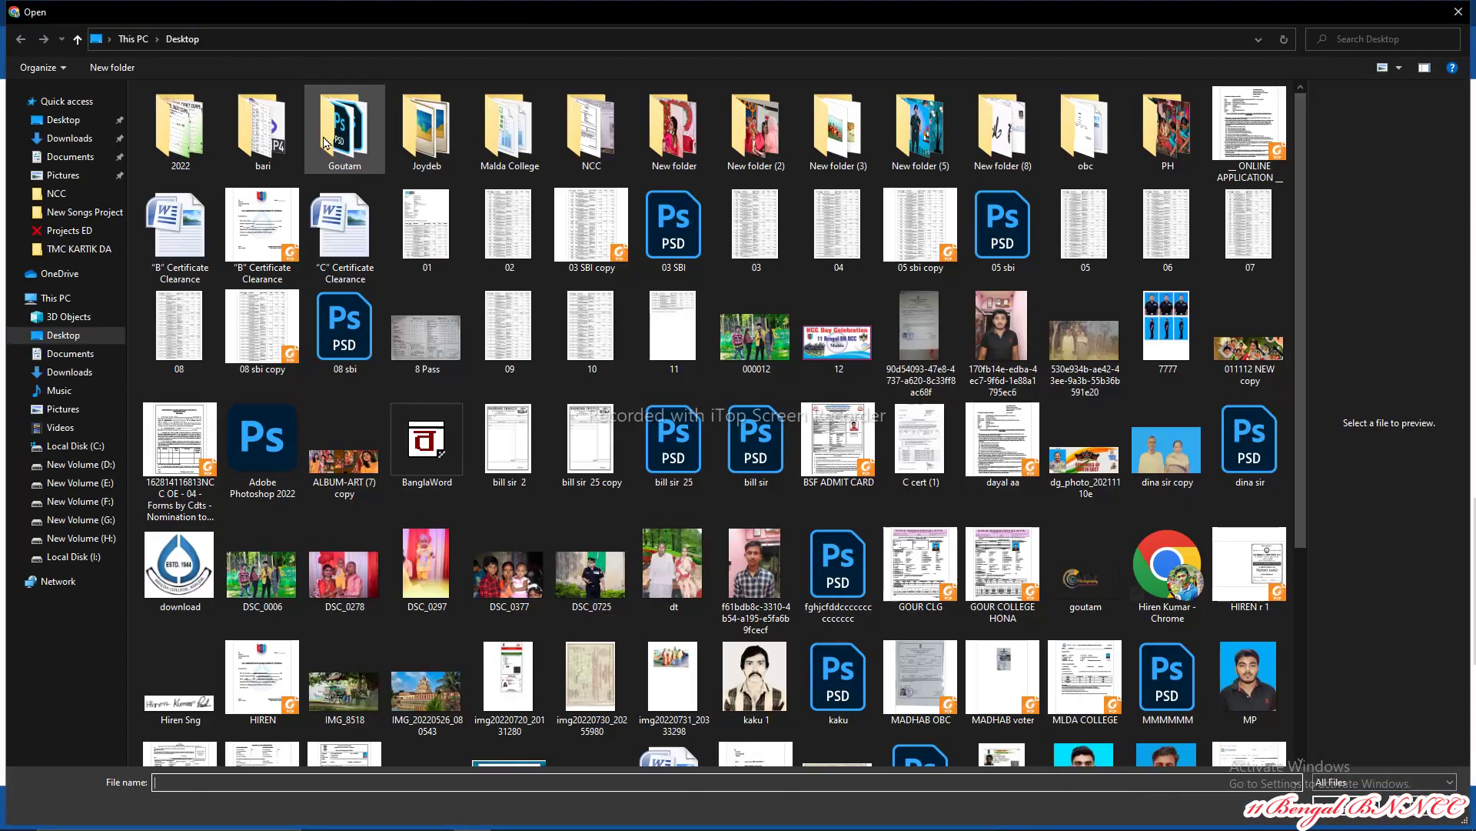
pyautogui.click(587, 149)
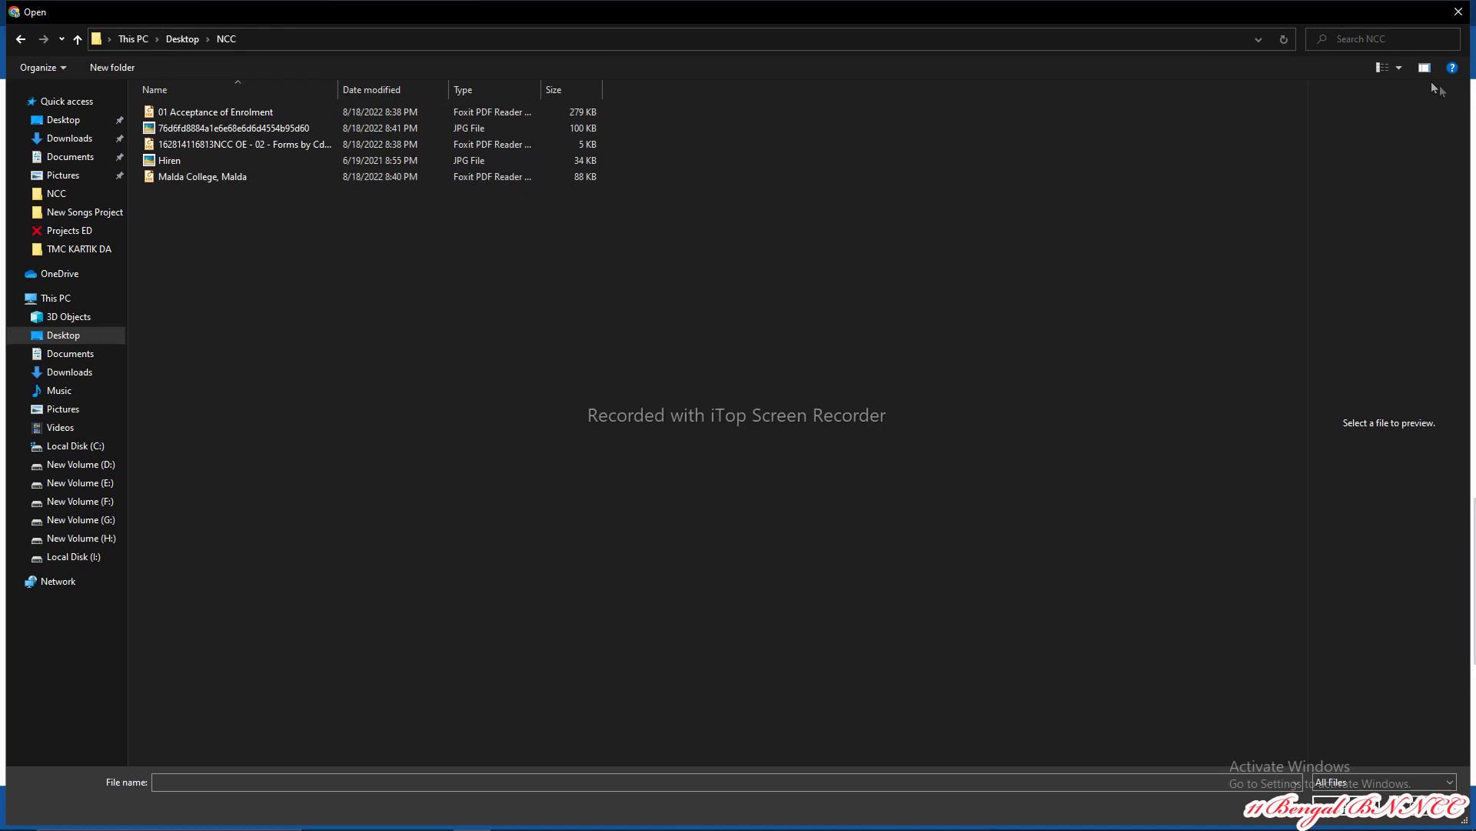
pyautogui.click(1398, 68)
pyautogui.click(1399, 68)
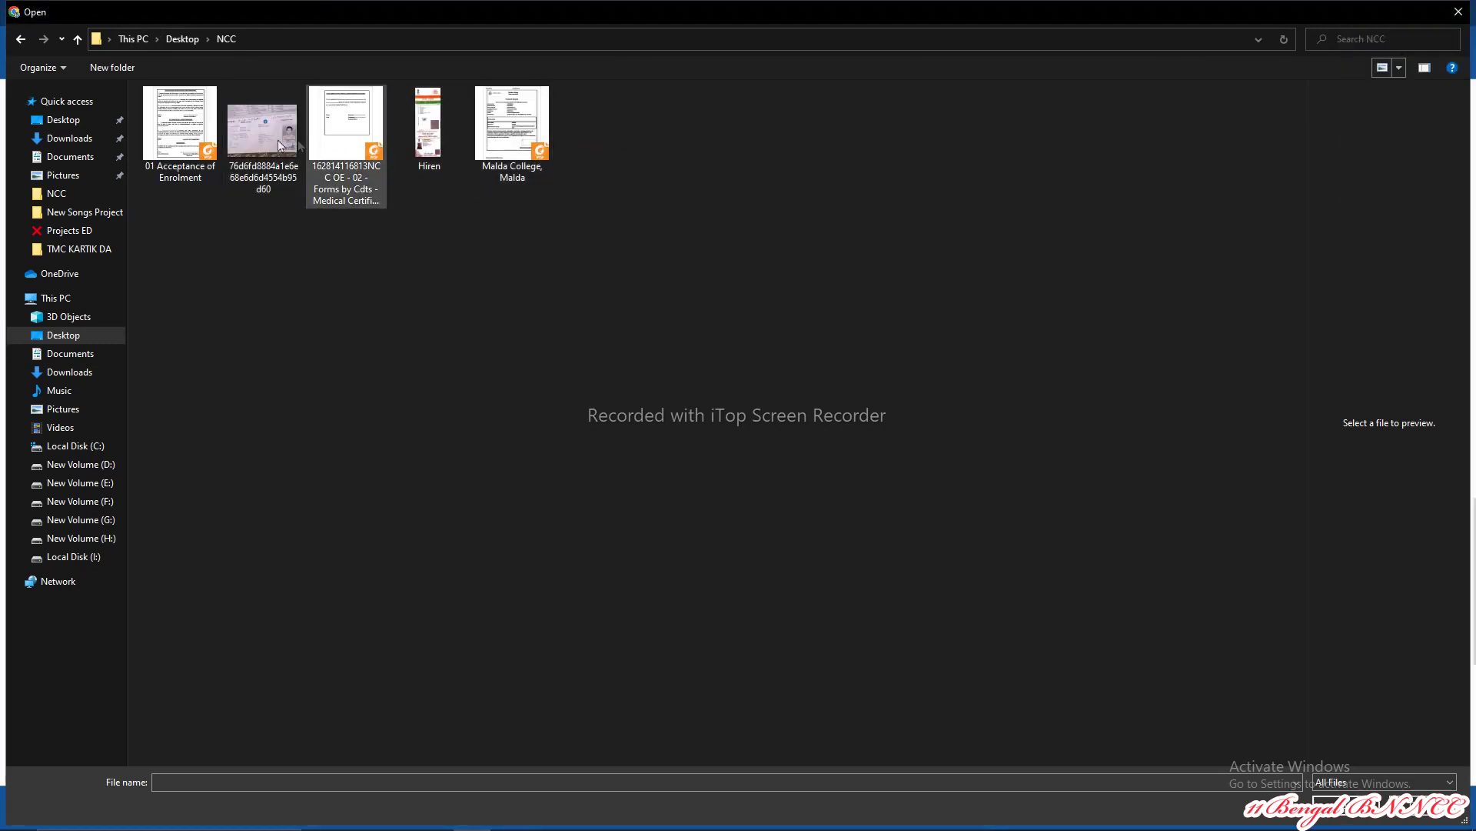
pyautogui.doubleClick(192, 147)
pyautogui.scroll(-3, 478, 415)
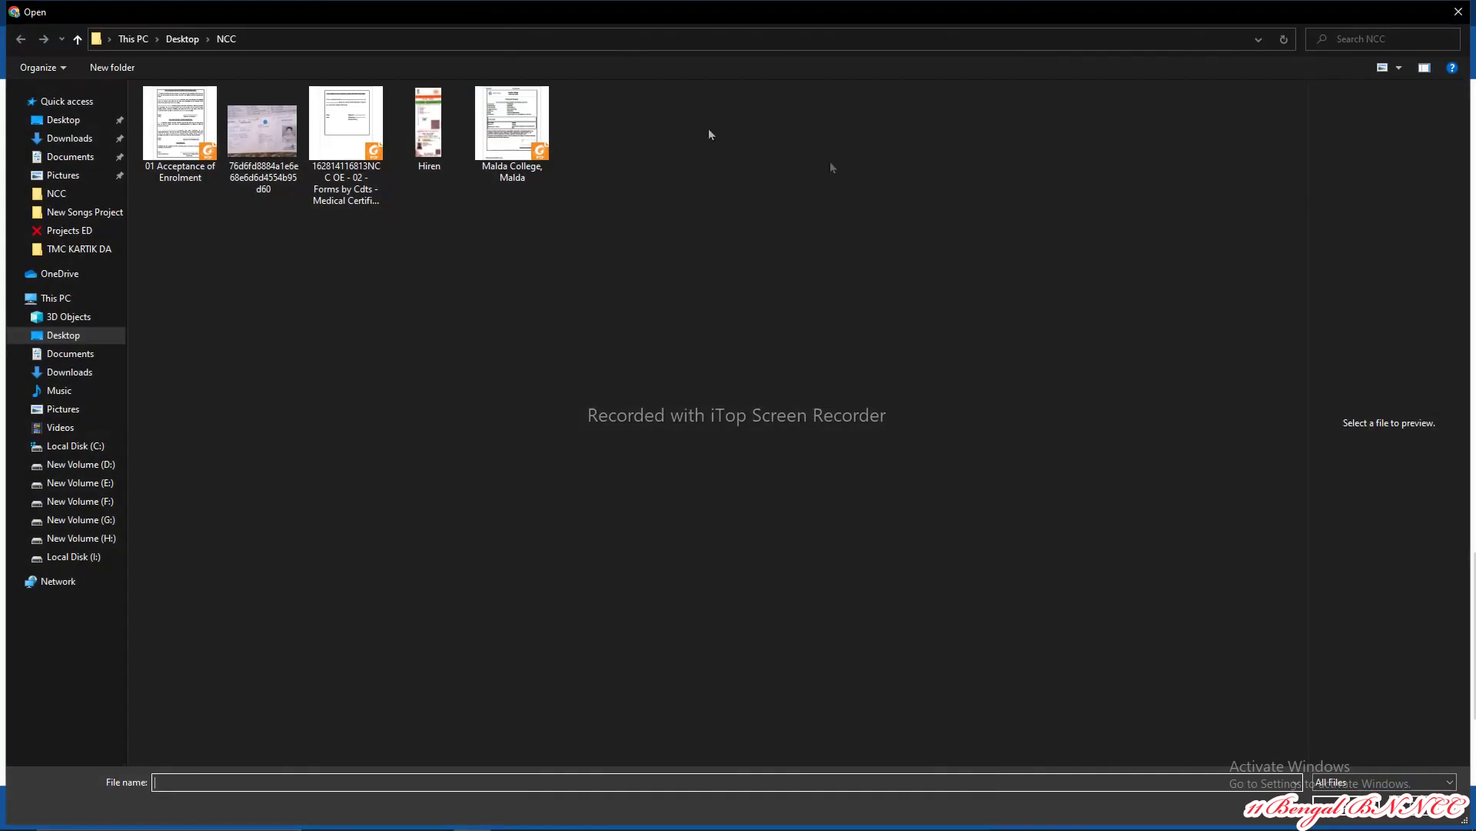
pyautogui.click(350, 111)
pyautogui.doubleClick(350, 111)
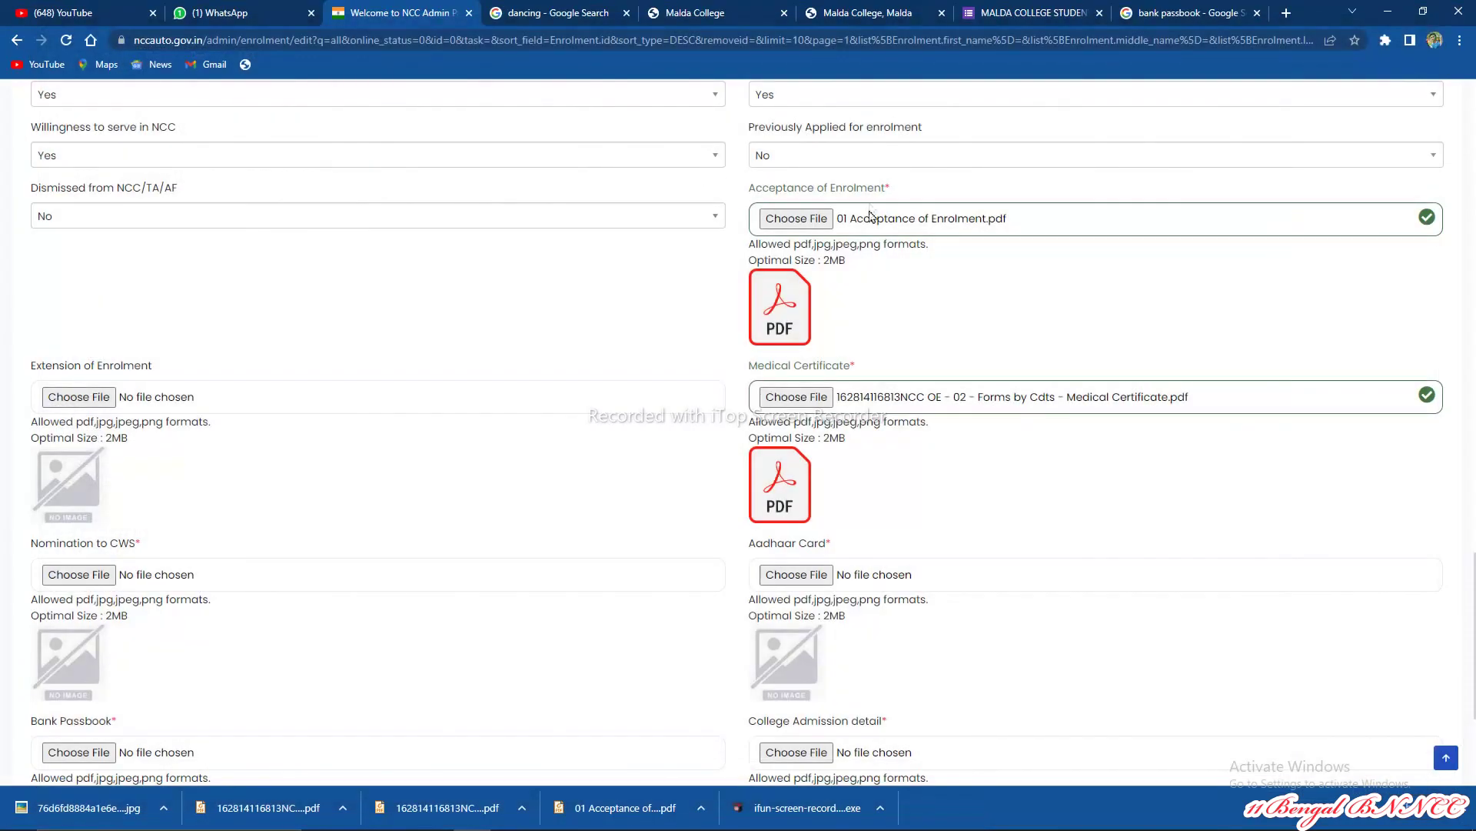
pyautogui.scroll(-2, 313, 343)
# Step: Cancel the Nomination to CWS attachment and minimise Chrome to the desktop
pyautogui.click(106, 419)
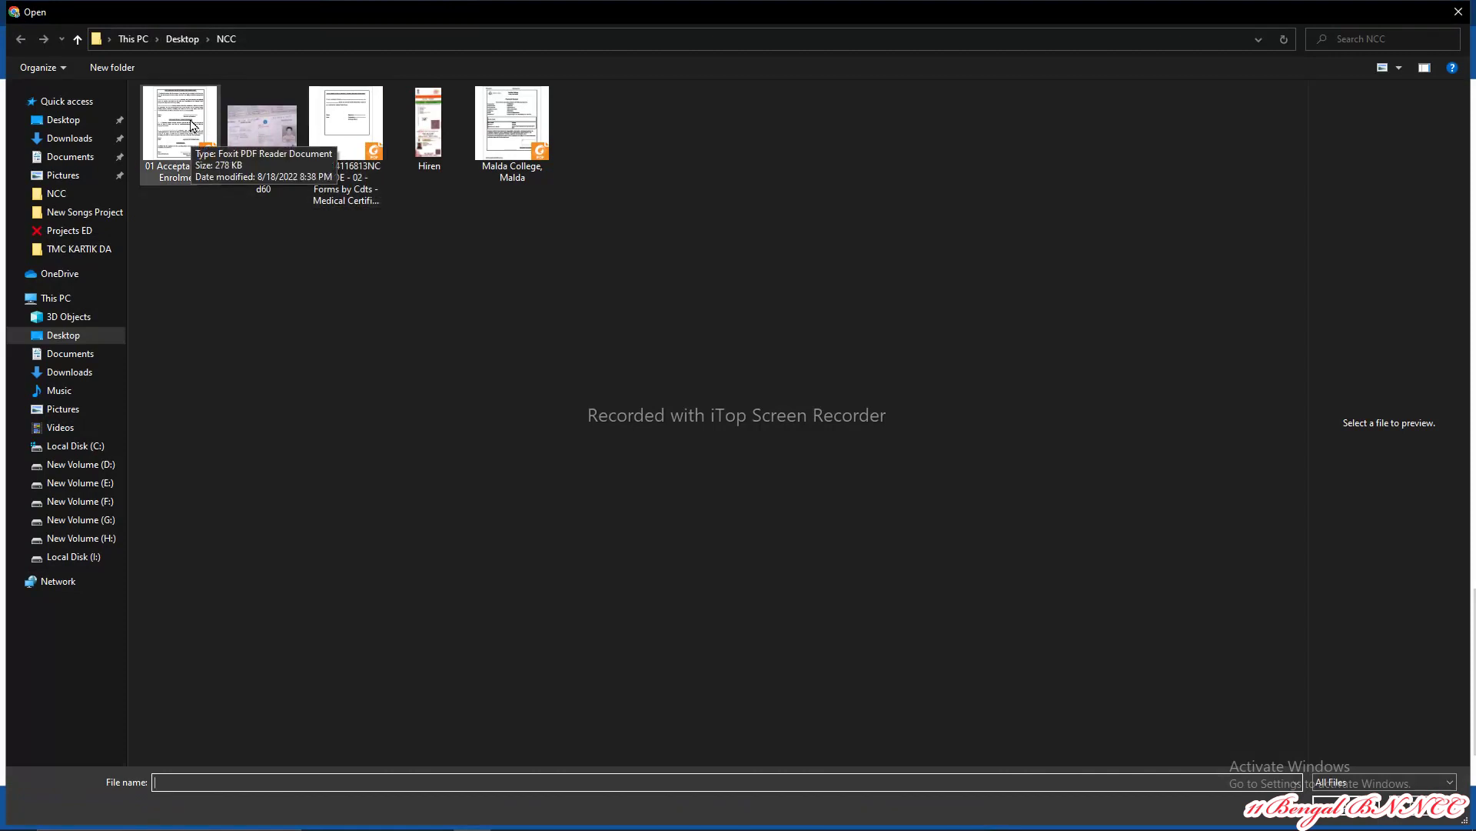
pyautogui.doubleClick(497, 128)
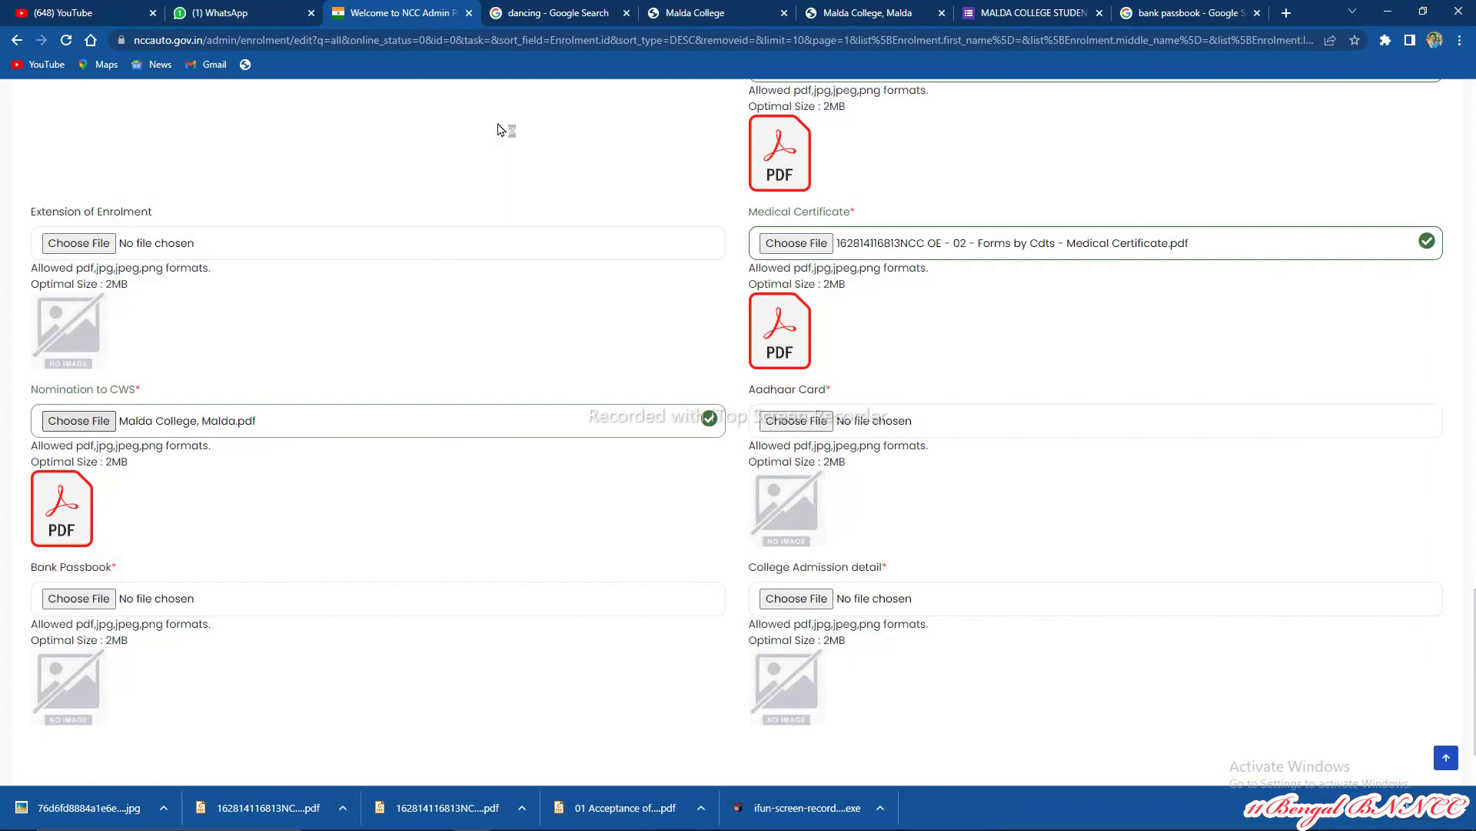
pyautogui.click(107, 425)
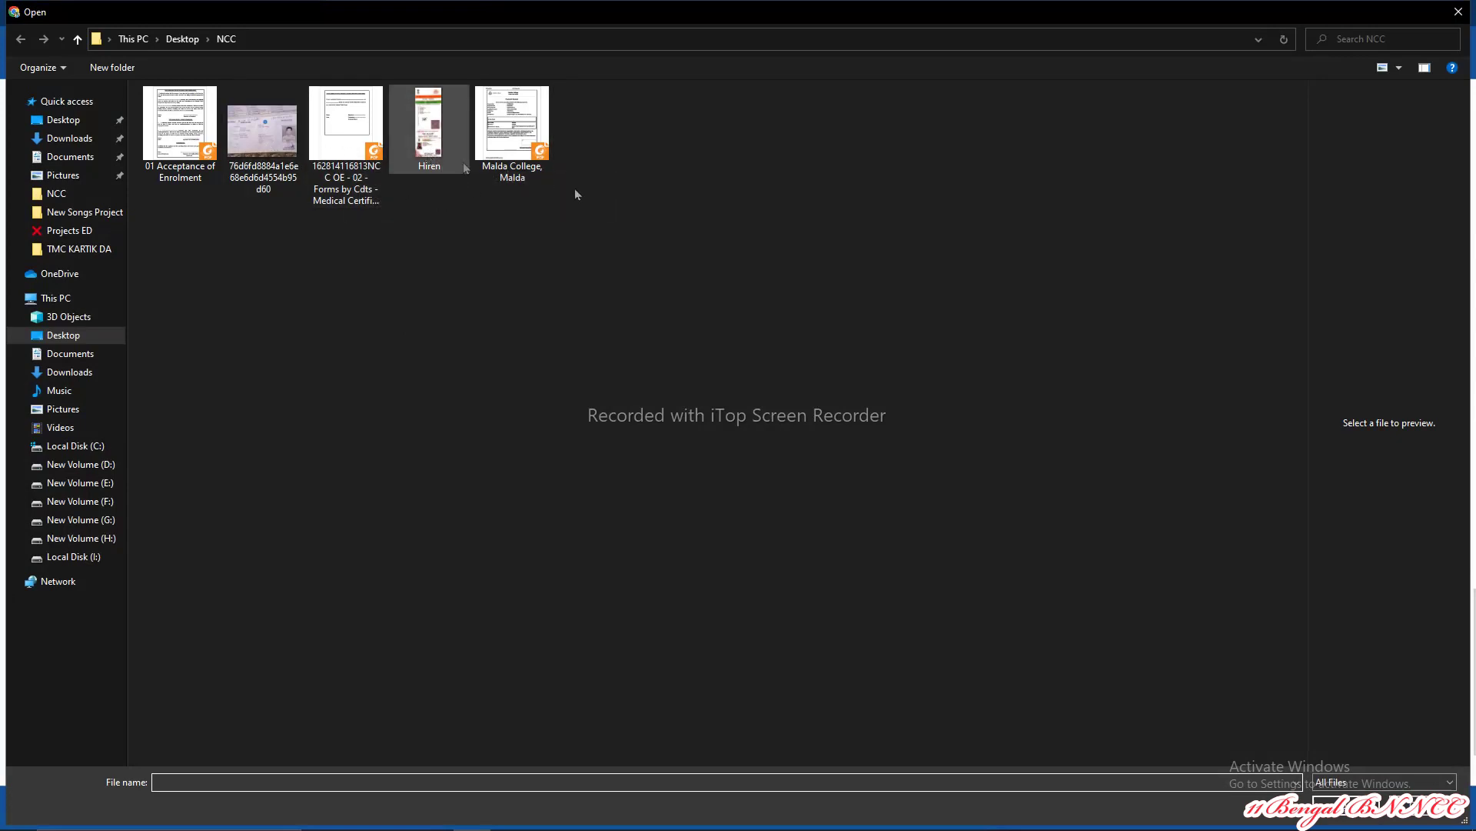
pyautogui.click(546, 137)
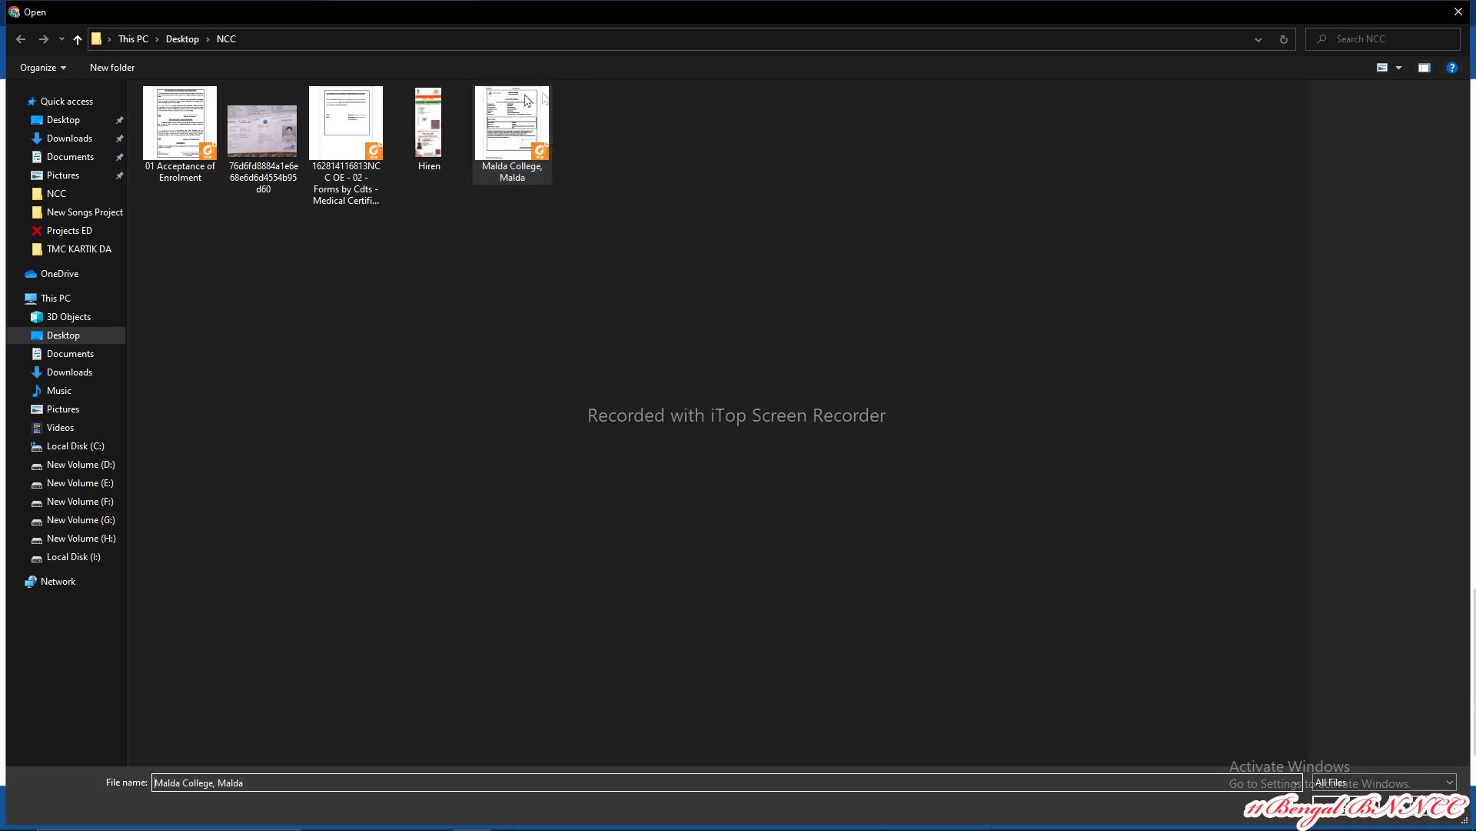
pyautogui.click(1459, 12)
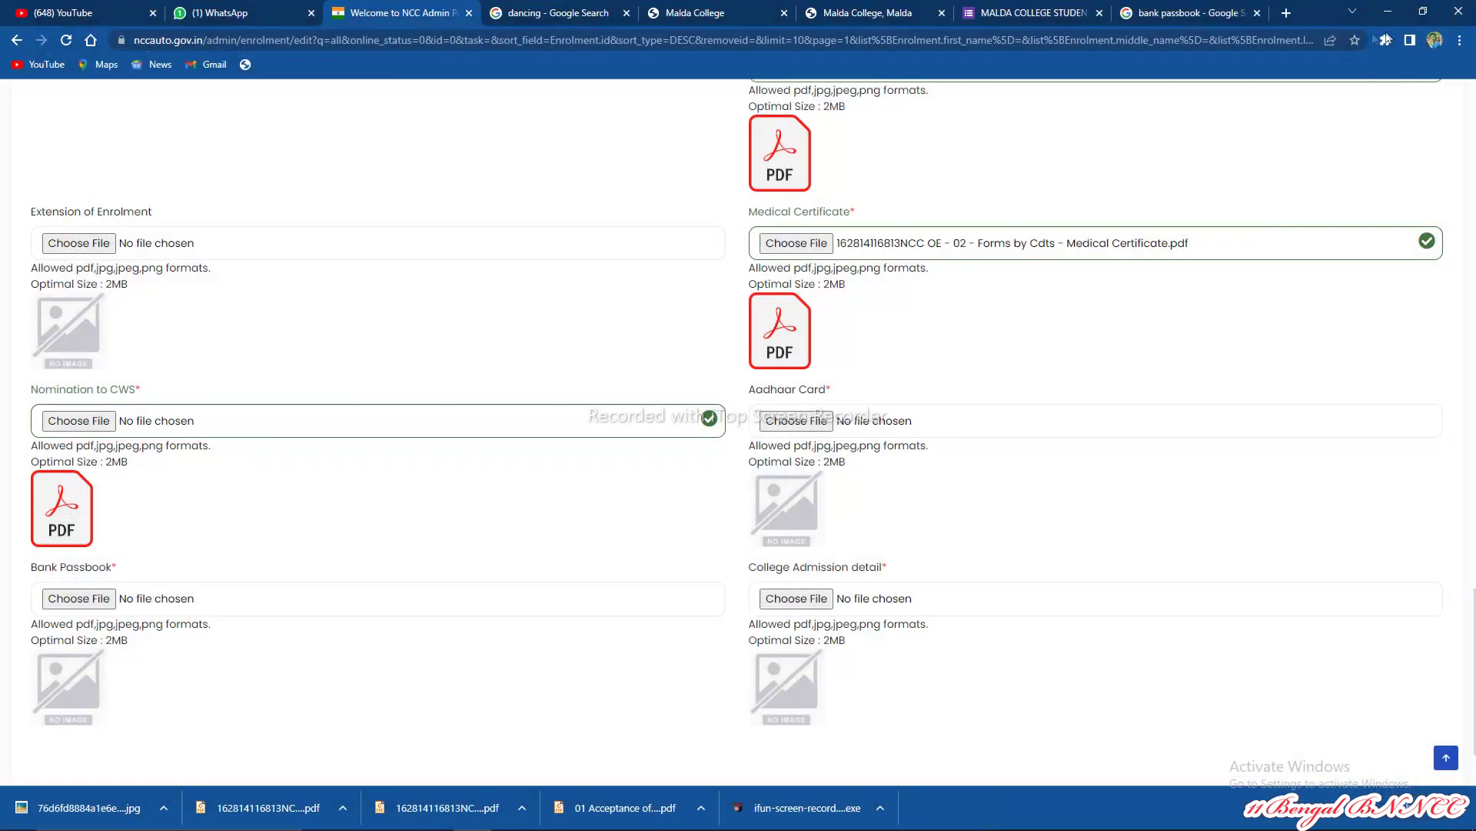
pyautogui.click(1388, 10)
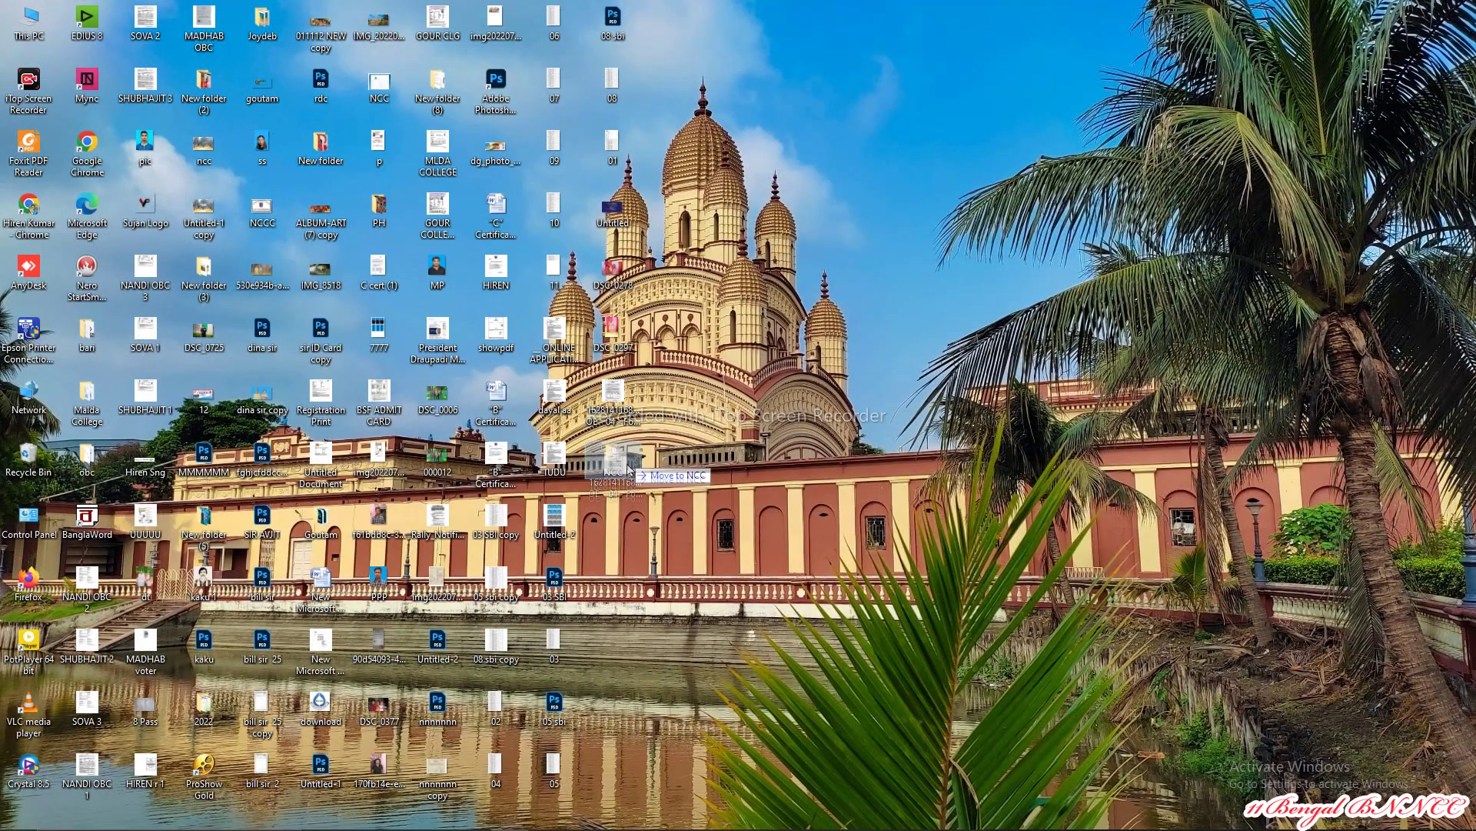
# Step: Move the nomination form into the NCC folder, then return to the Nomination to CWS upload in Chrome
pyautogui.moveTo(625, 462); pyautogui.dragTo(615, 396)
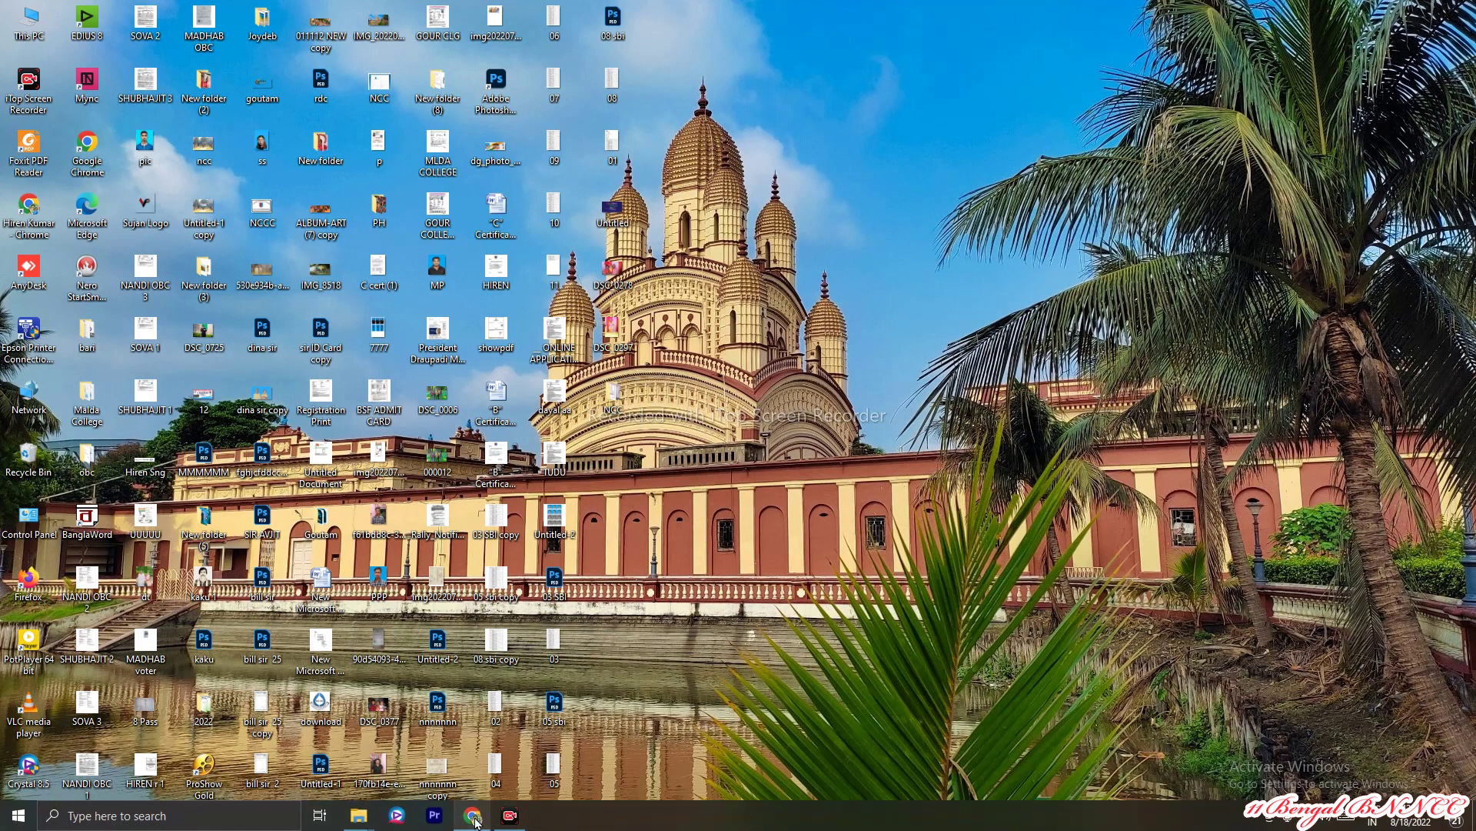
pyautogui.click(473, 815)
pyautogui.click(80, 421)
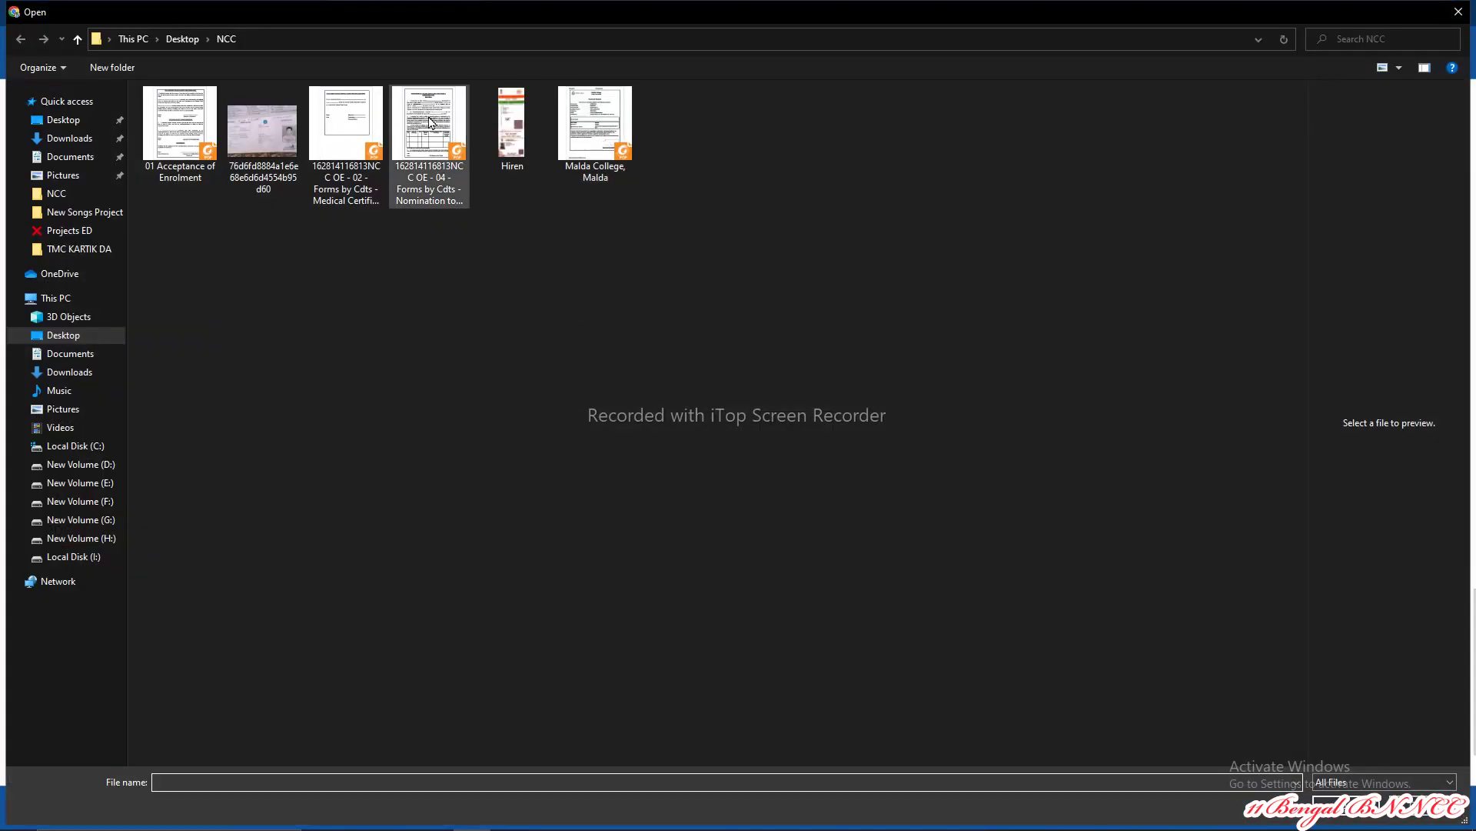
# Step: Attach the OE - 04 Nomination to CWS form, Aadhaar card image, bank passbook image and Malda College admission PDF
pyautogui.click(431, 123)
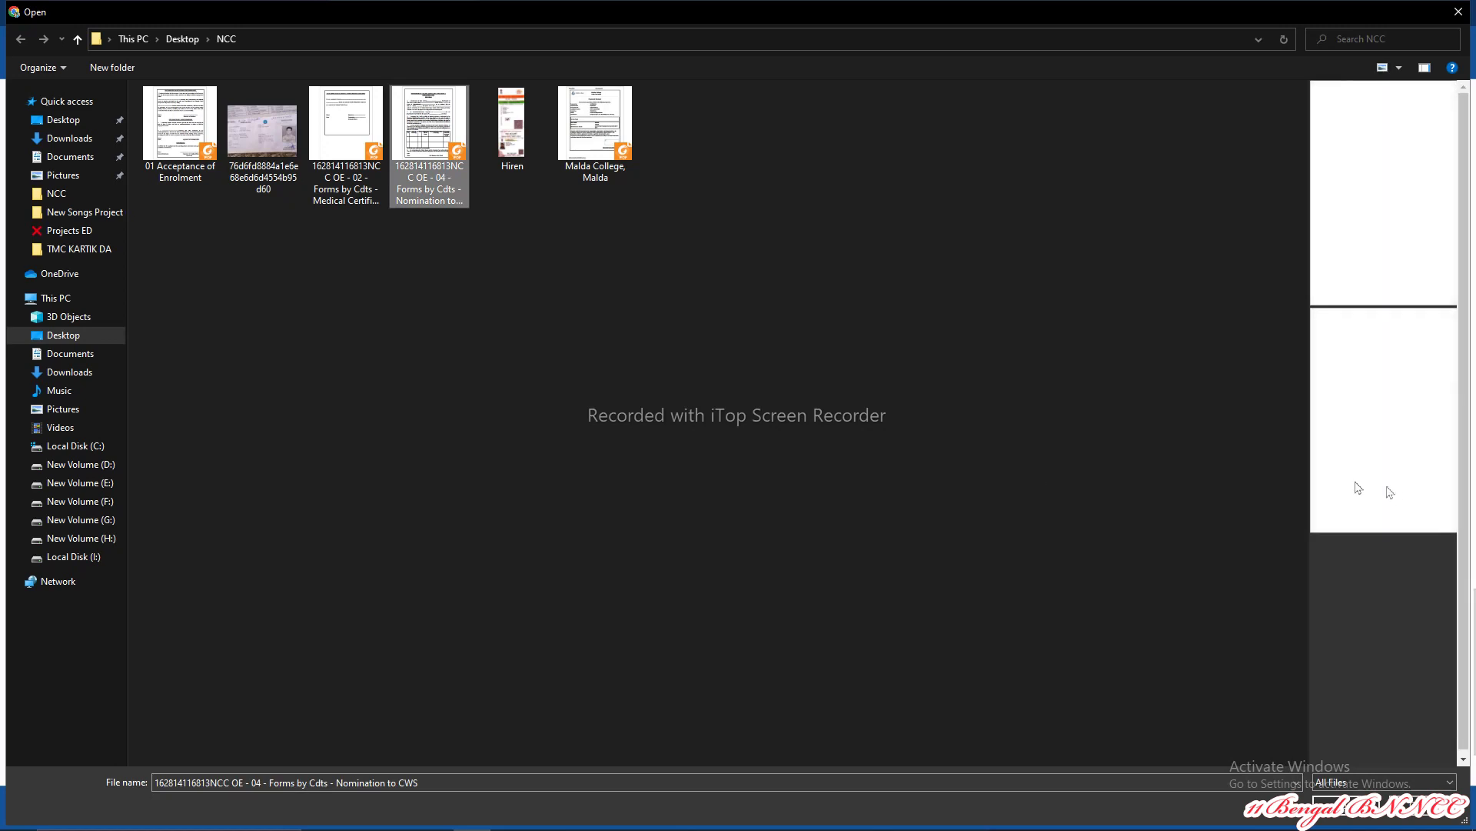
pyautogui.press('Return')
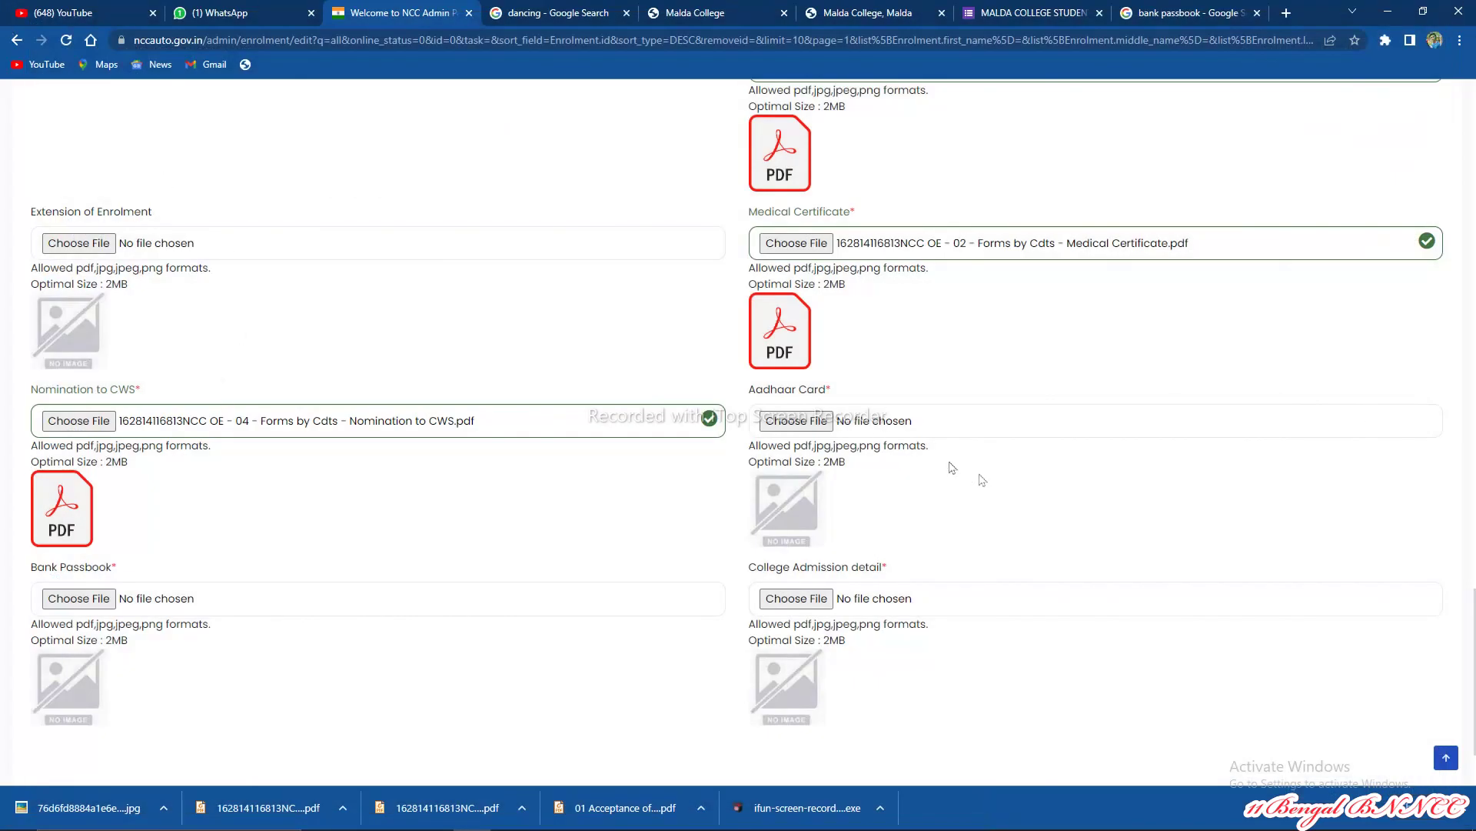
pyautogui.click(796, 421)
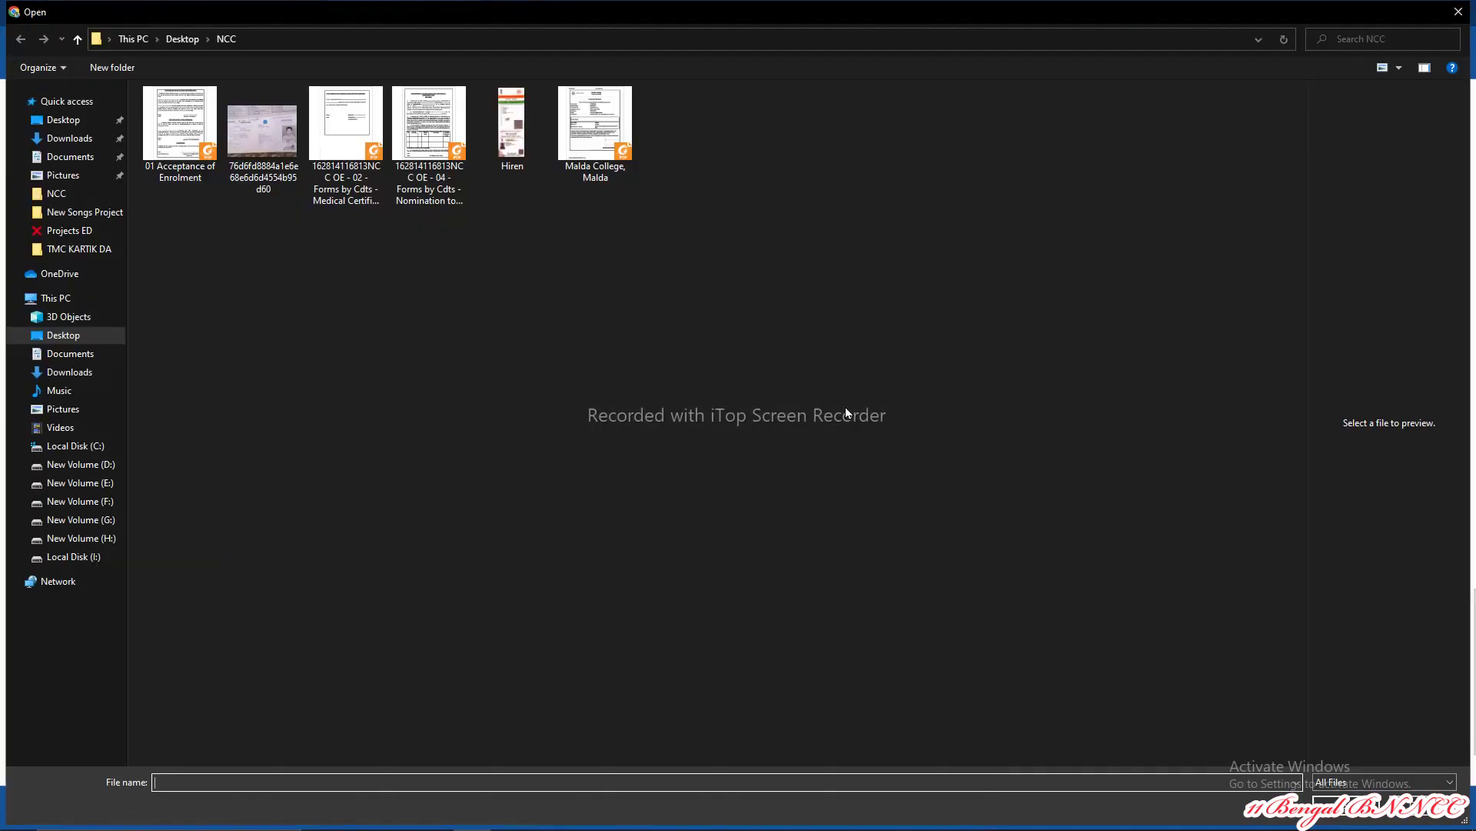
pyautogui.doubleClick(512, 123)
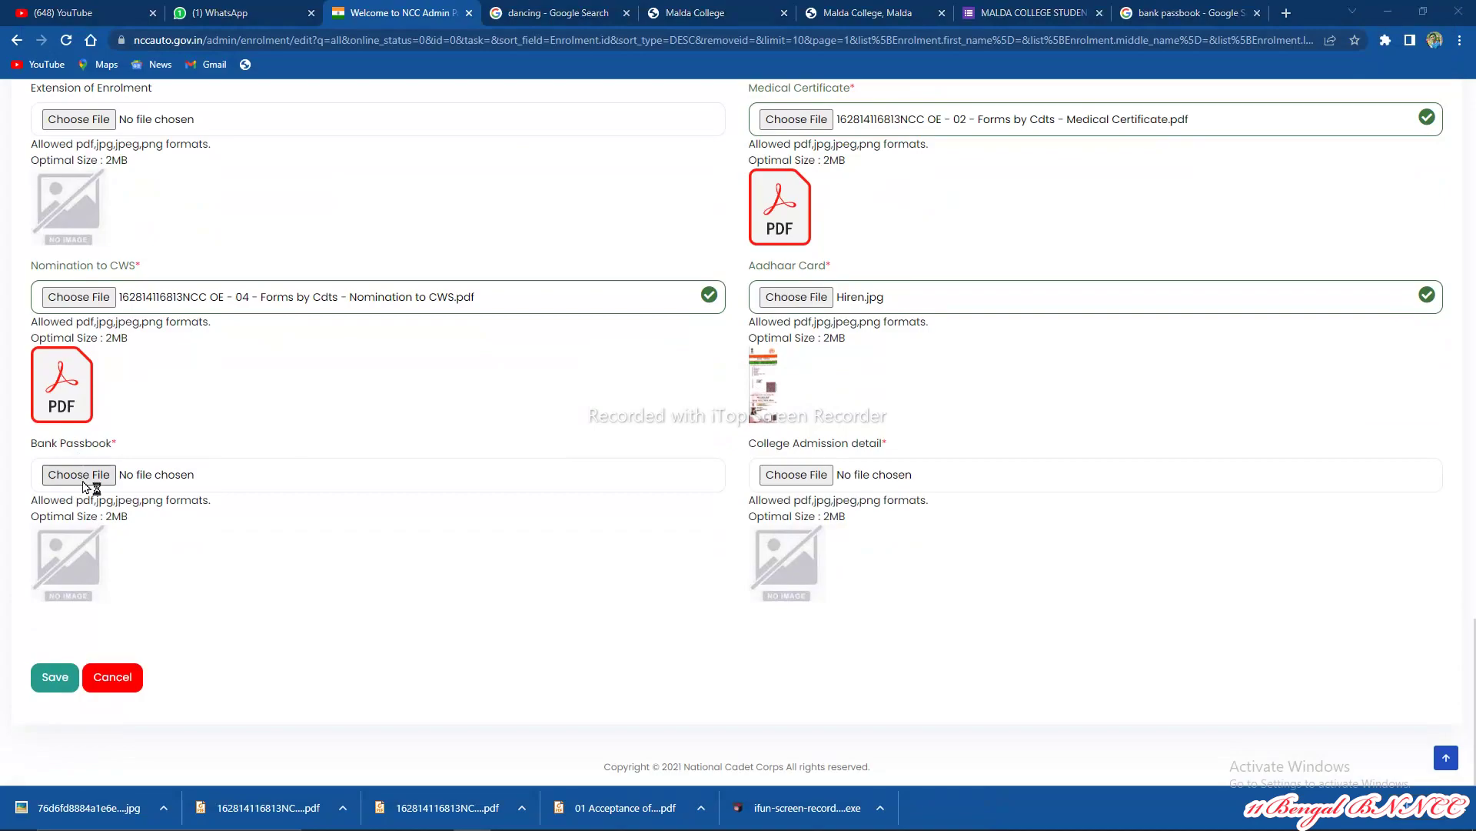
pyautogui.click(85, 478)
pyautogui.doubleClick(262, 131)
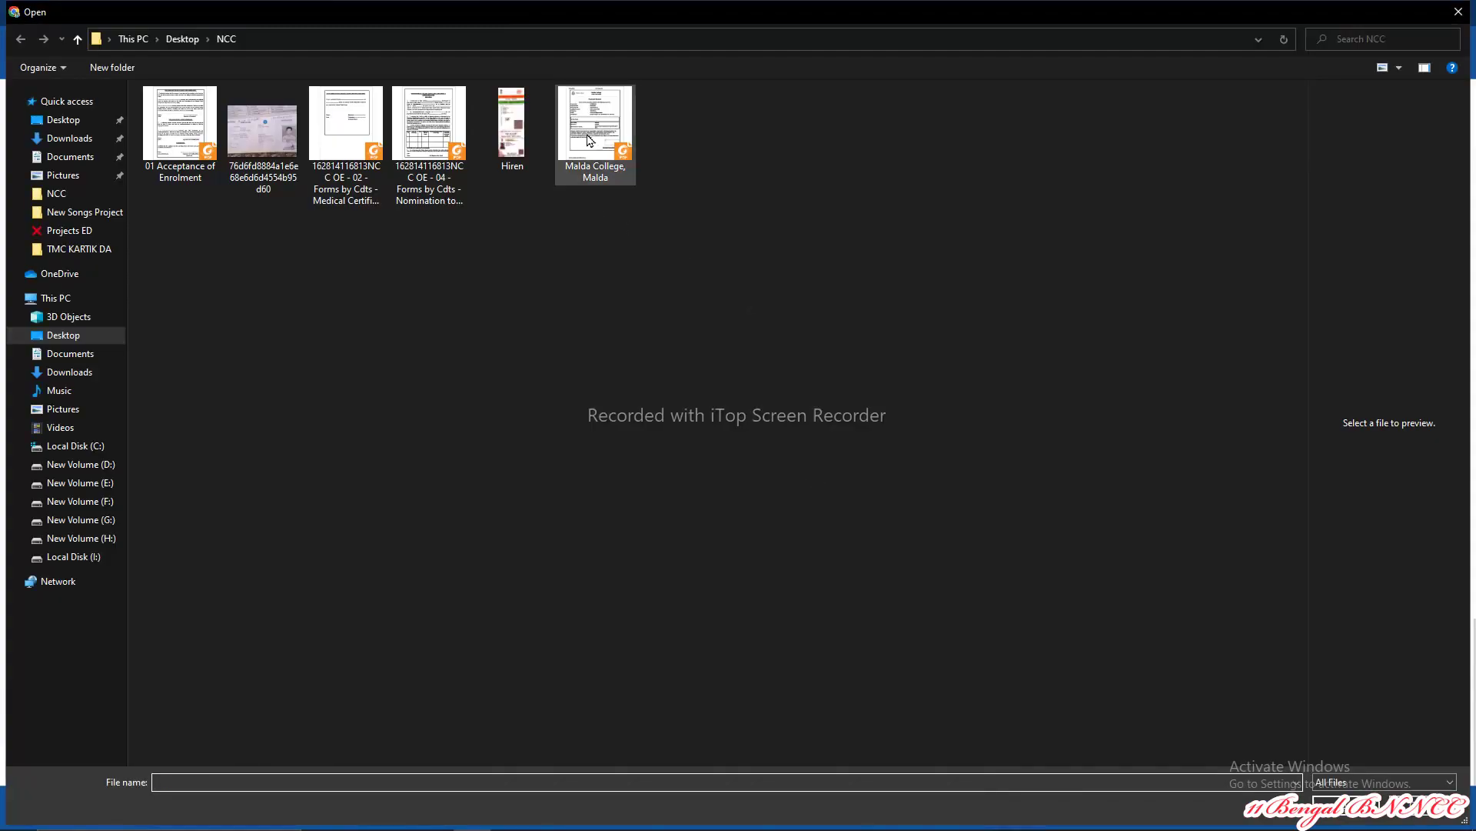
pyautogui.doubleClick(589, 139)
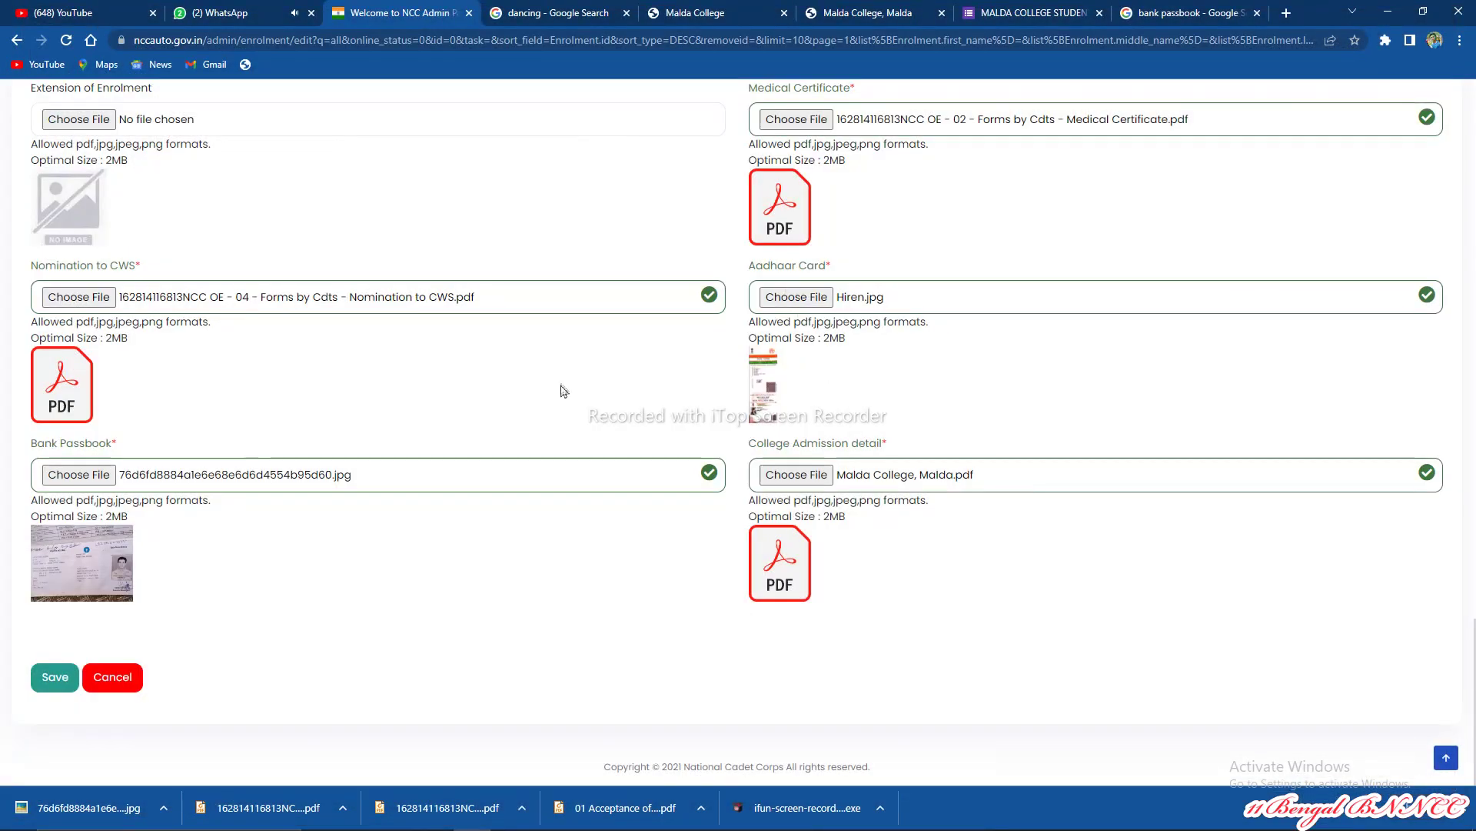
pyautogui.scroll(10, 564, 389)
pyautogui.scroll(3, 562, 384)
pyautogui.scroll(-15, 510, 422)
# Step: After the first save attempt, set the date of birth to 25-12-1999 in the date picker
pyautogui.click(52, 681)
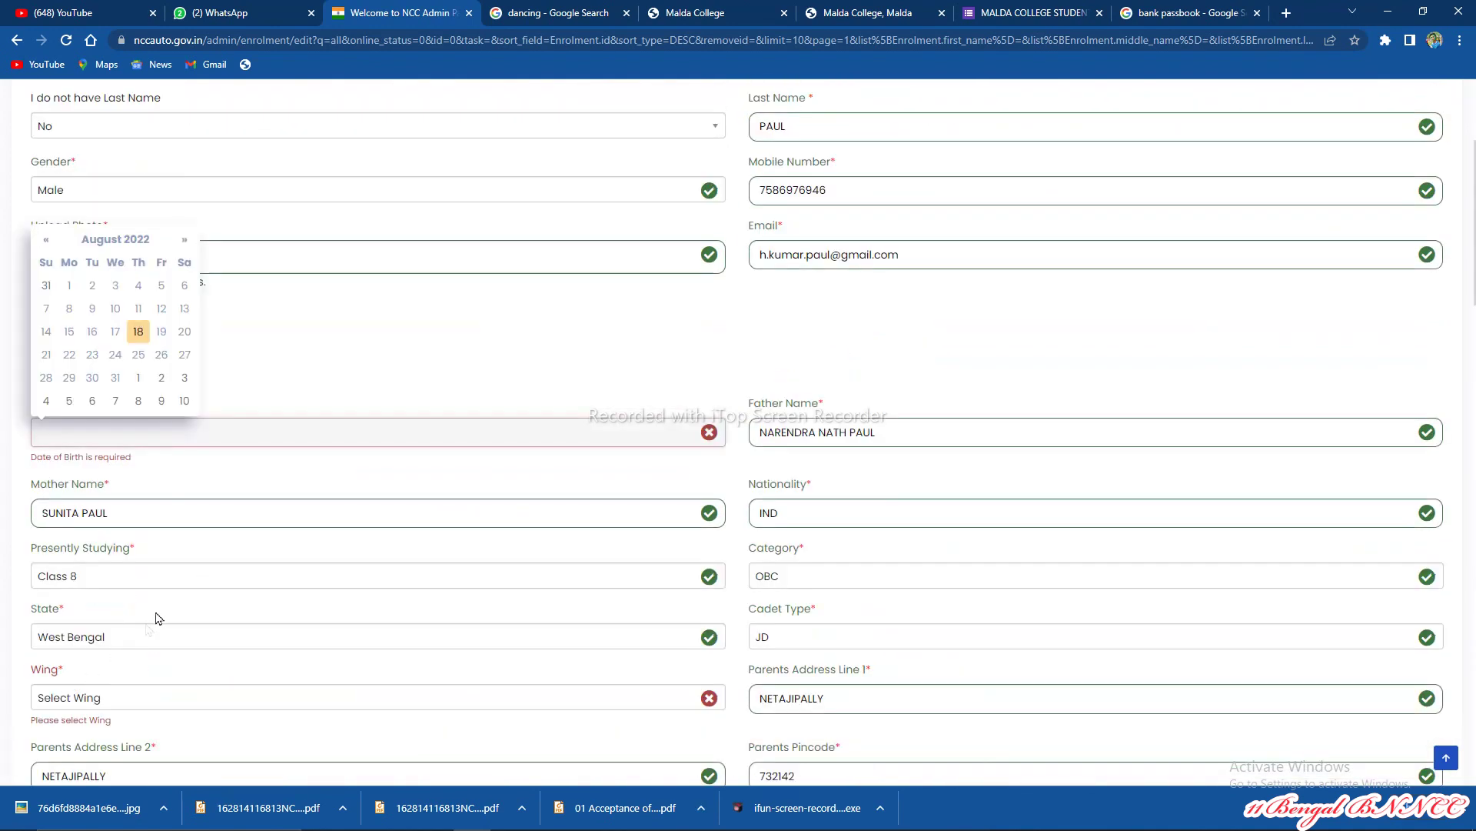
pyautogui.click(140, 240)
pyautogui.click(104, 269)
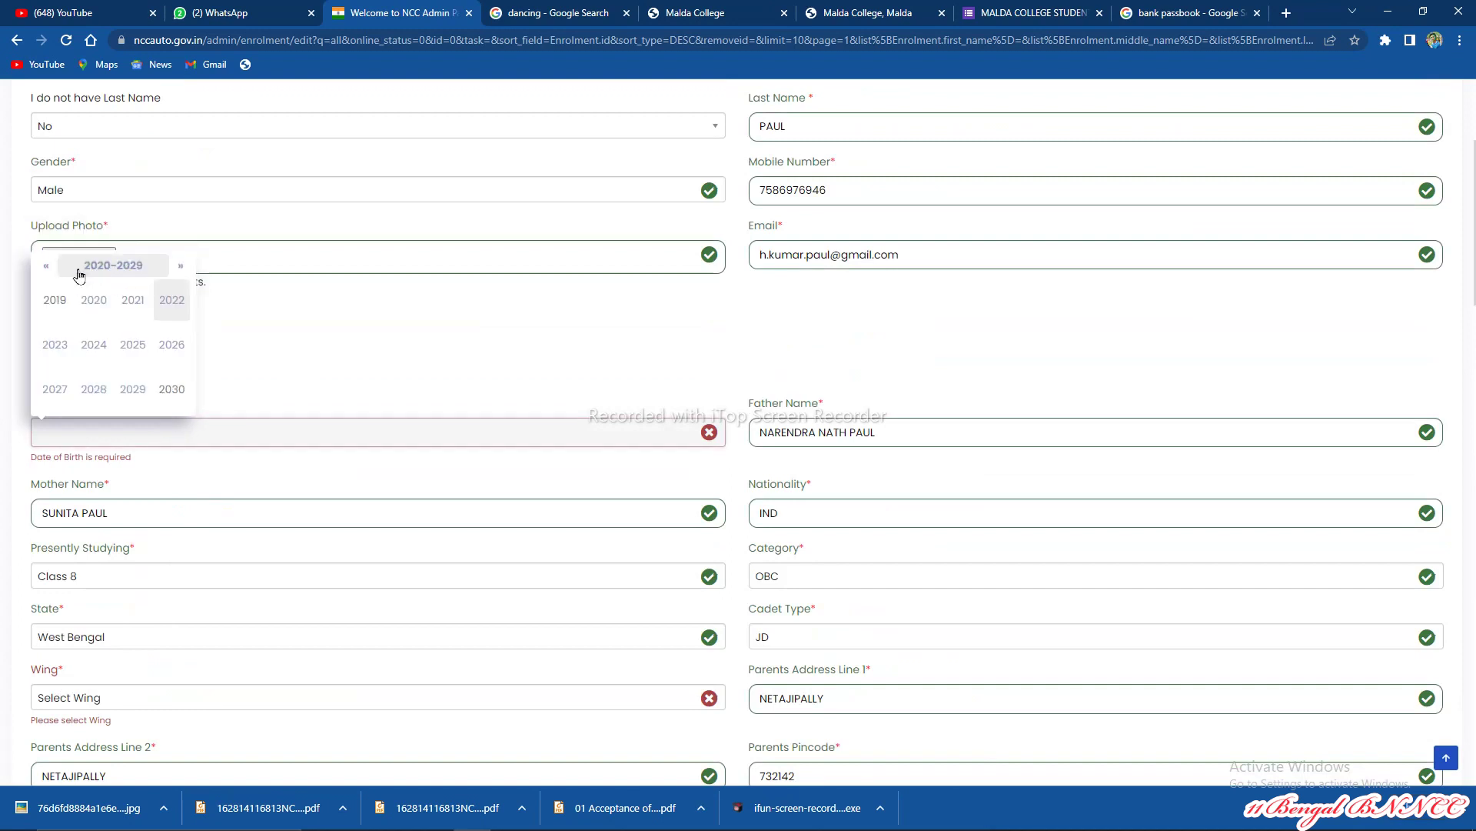
pyautogui.click(47, 267)
pyautogui.click(46, 267)
pyautogui.click(46, 267)
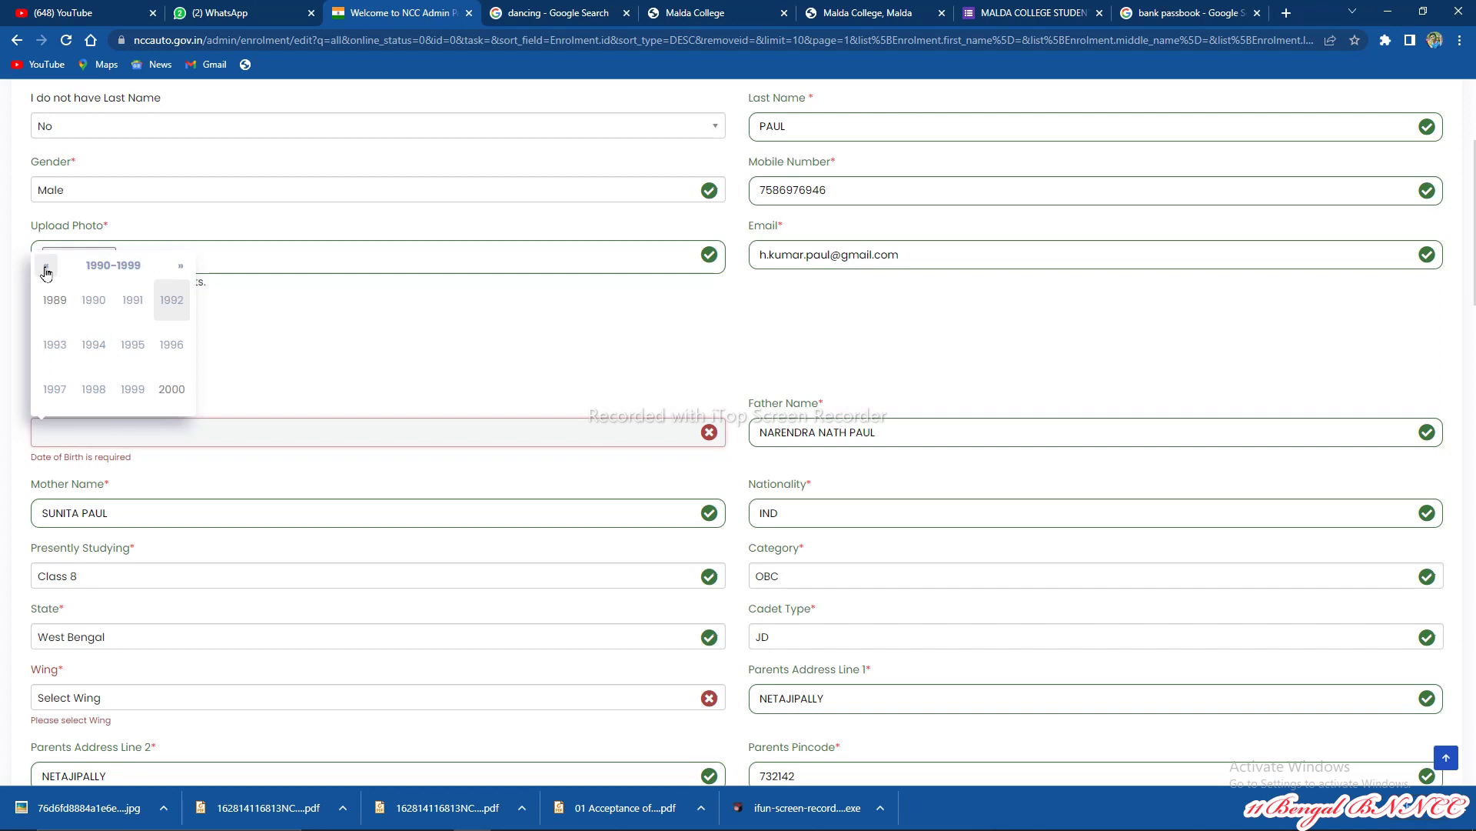
pyautogui.click(142, 389)
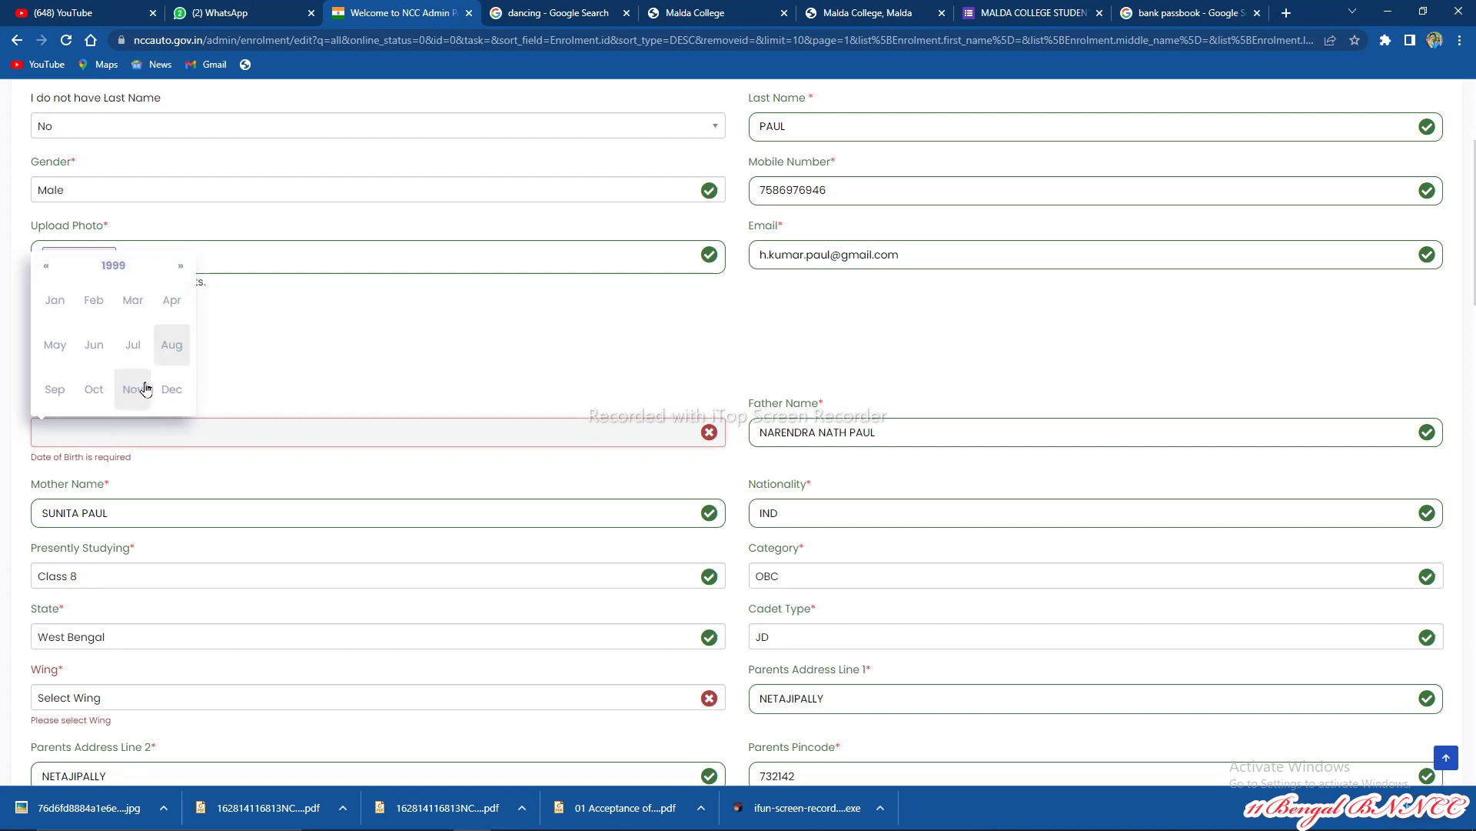
pyautogui.click(168, 390)
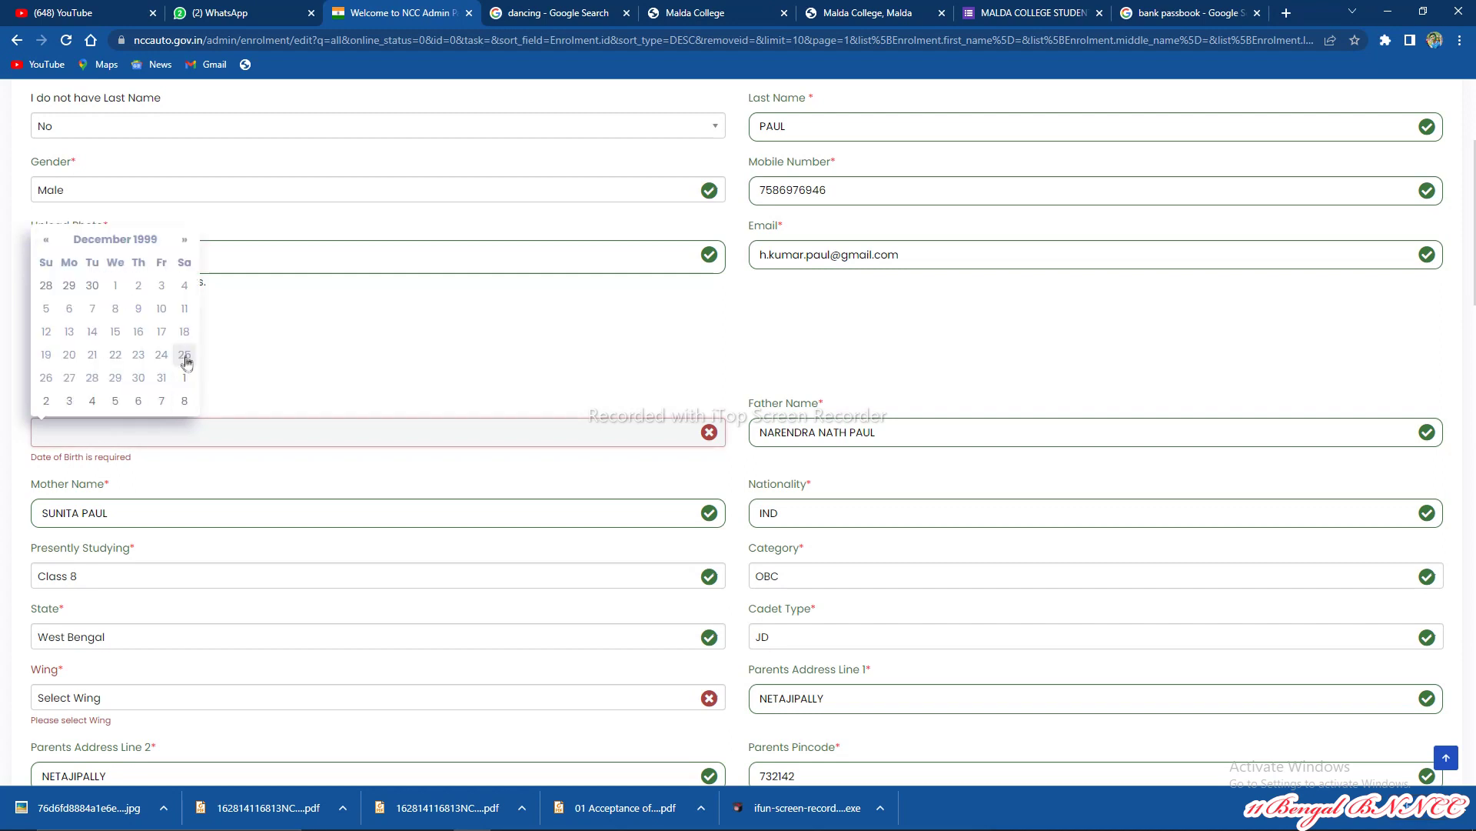
pyautogui.click(184, 355)
pyautogui.scroll(-4, 284, 433)
pyautogui.scroll(-15, 284, 442)
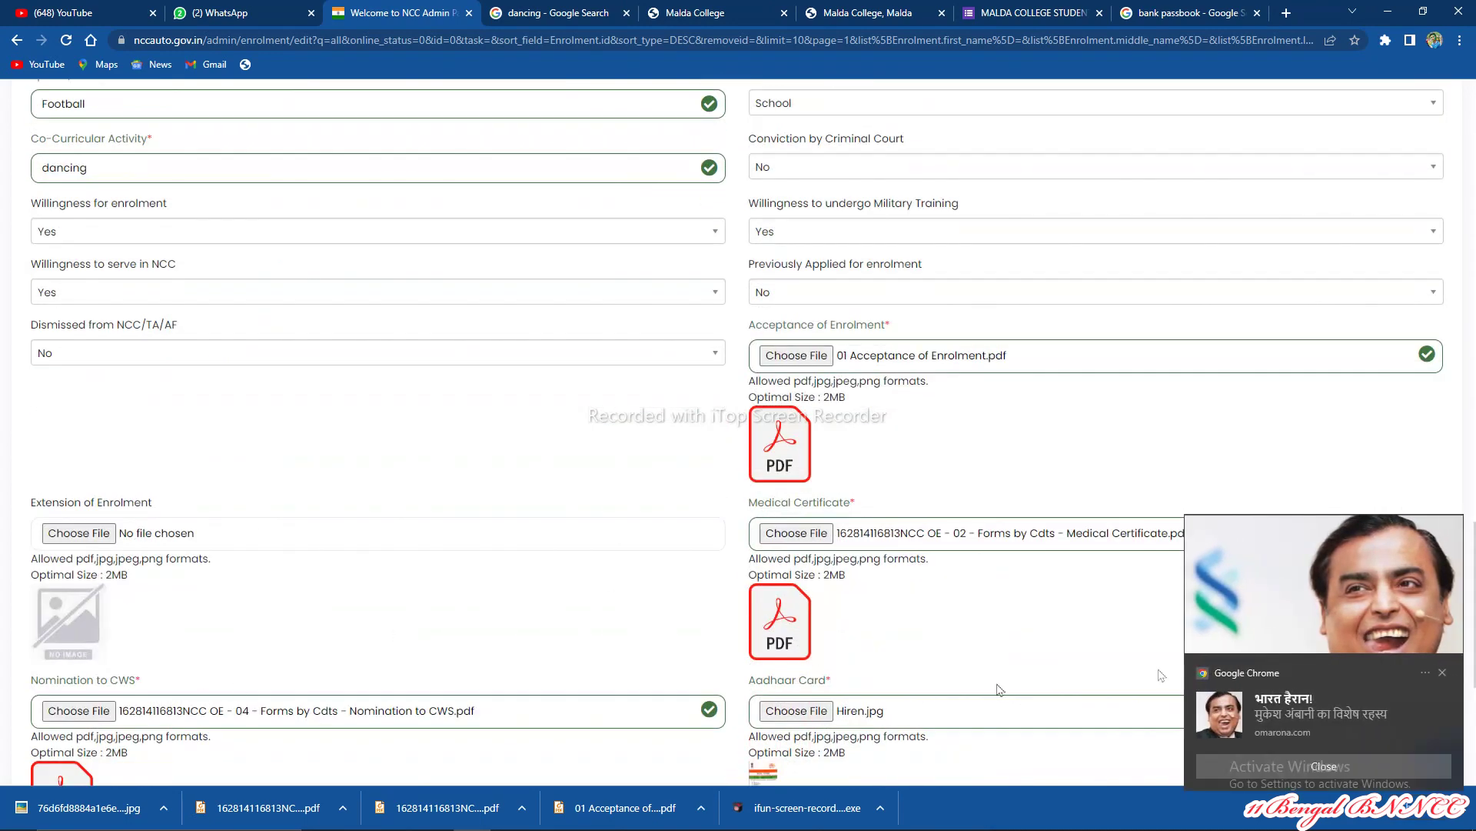
pyautogui.scroll(-5, 996, 689)
# Step: Dismiss the Chrome popup, set Wing to Army, and save the enrolment form again
pyautogui.click(1443, 675)
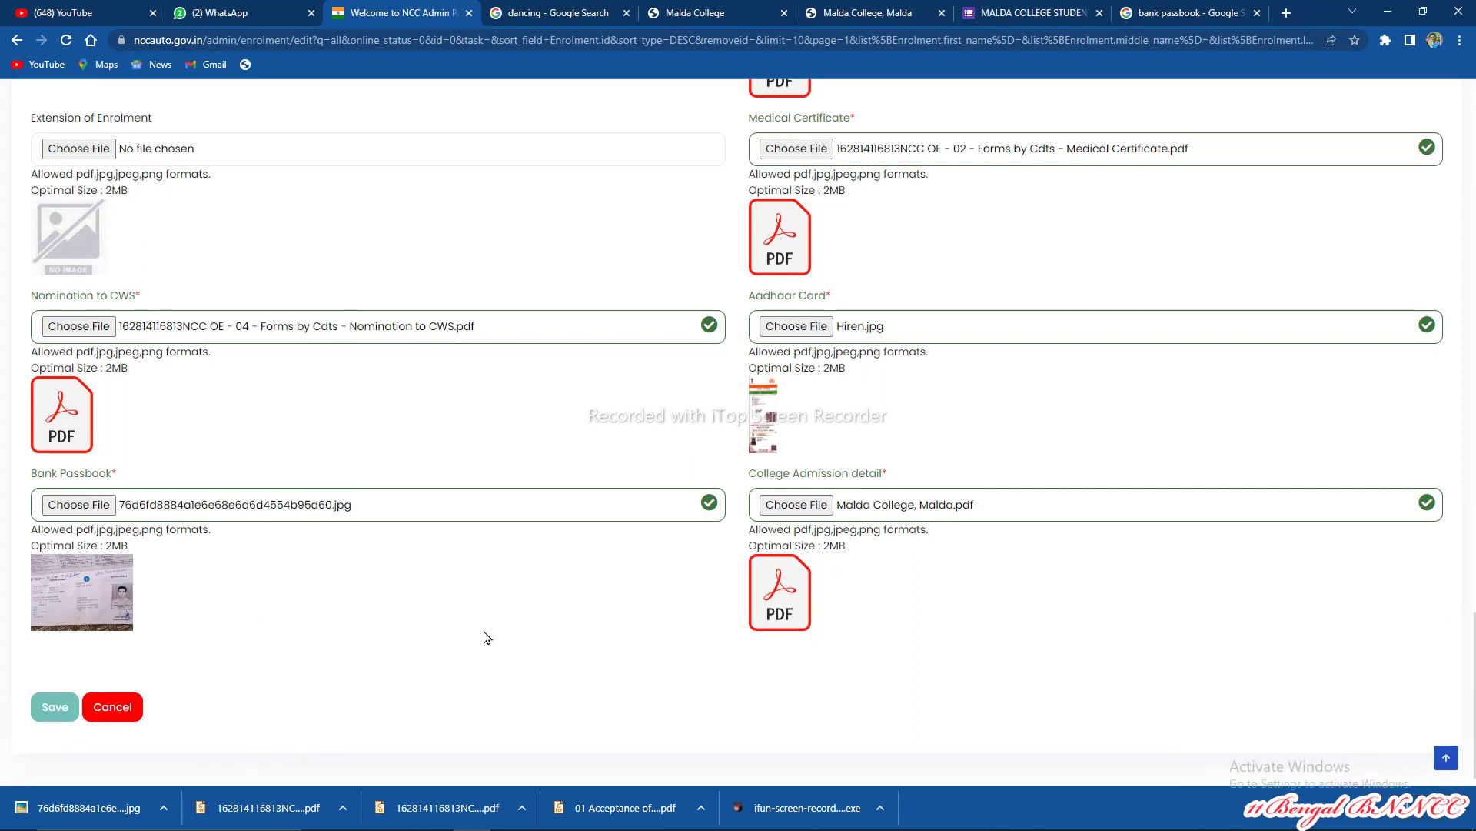
pyautogui.scroll(20, 545, 631)
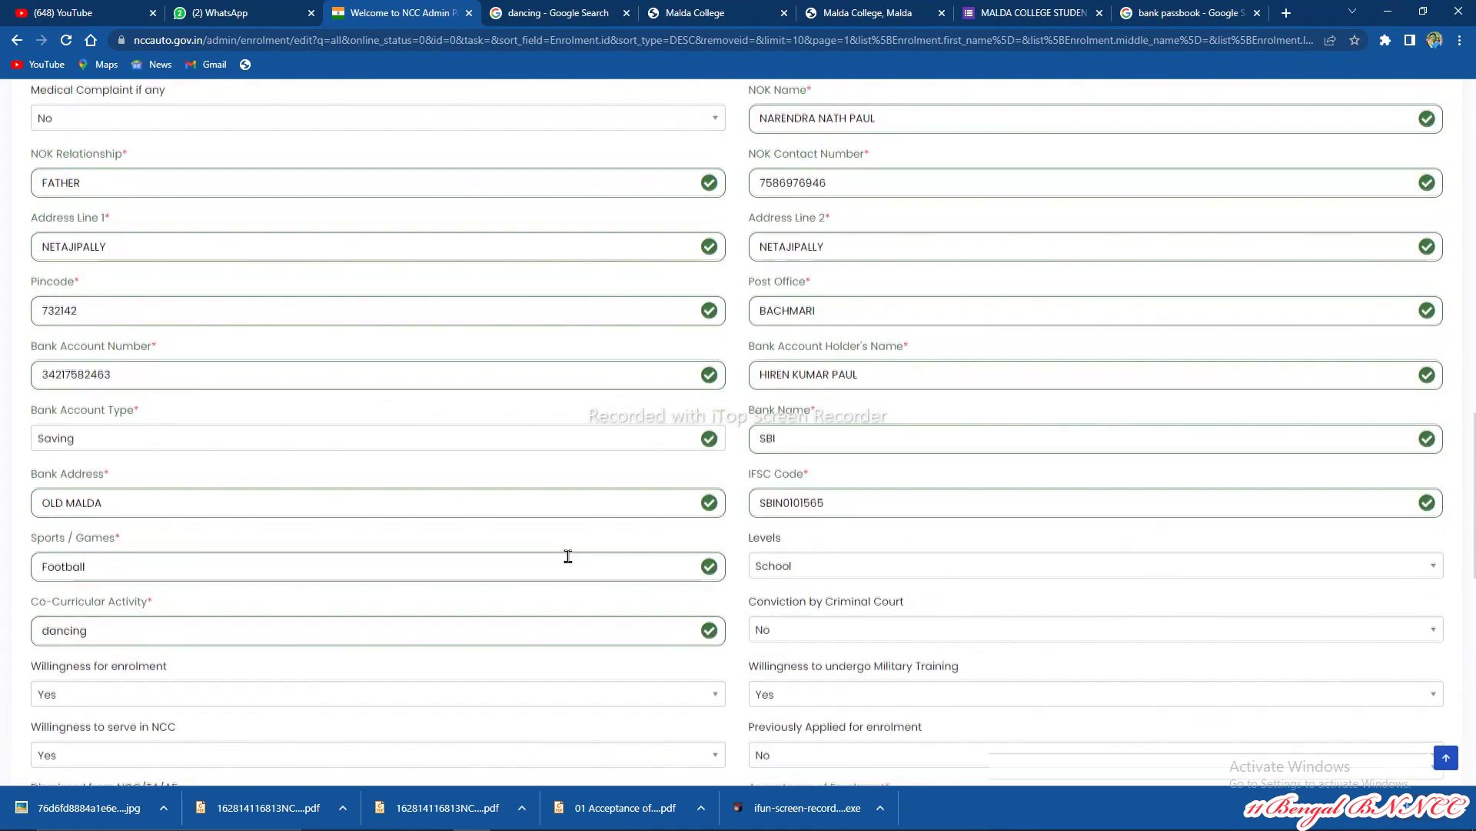
pyautogui.scroll(8, 573, 550)
pyautogui.scroll(-3, 539, 541)
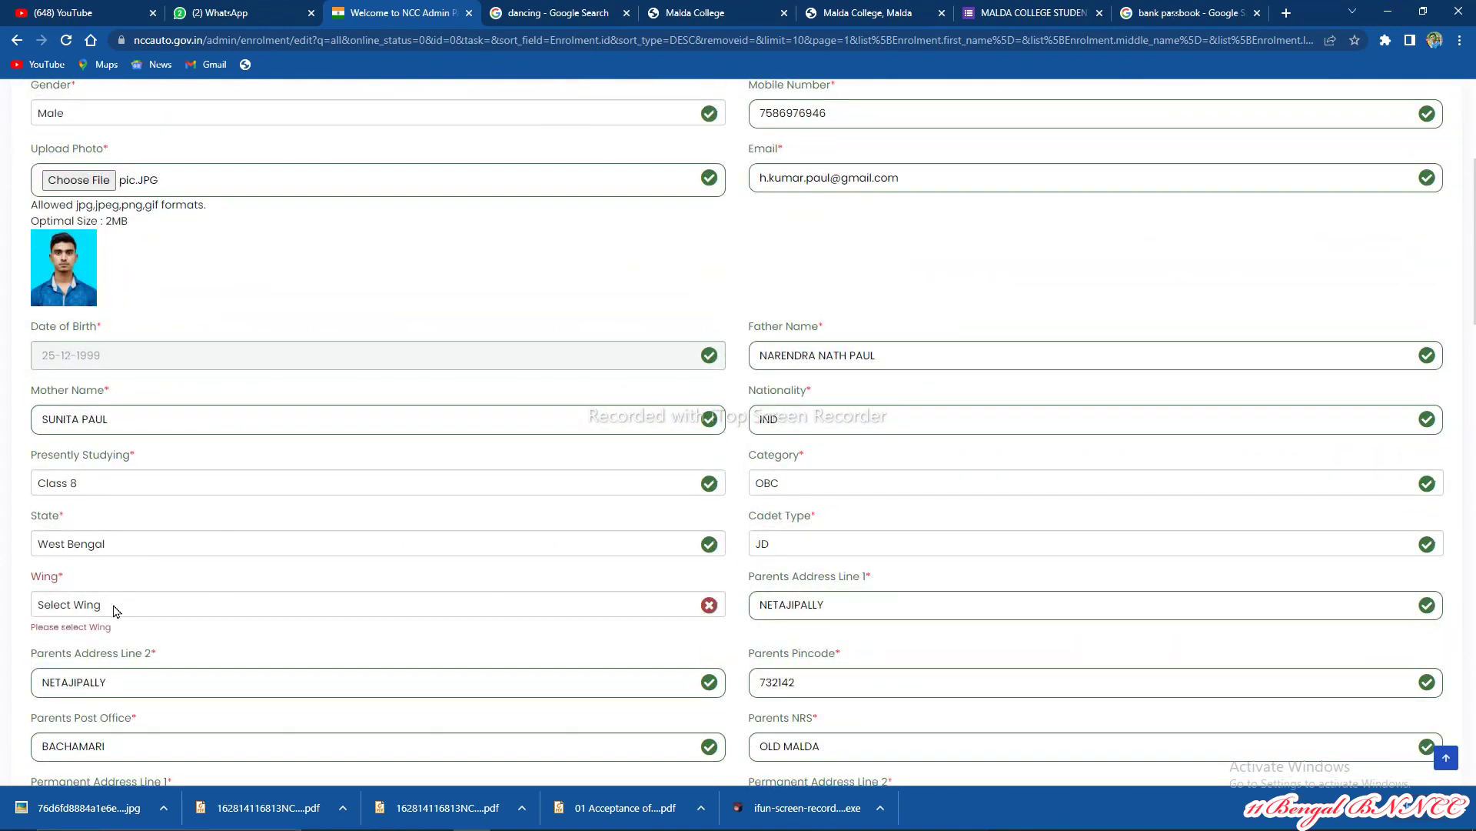
pyautogui.click(116, 611)
pyautogui.click(100, 679)
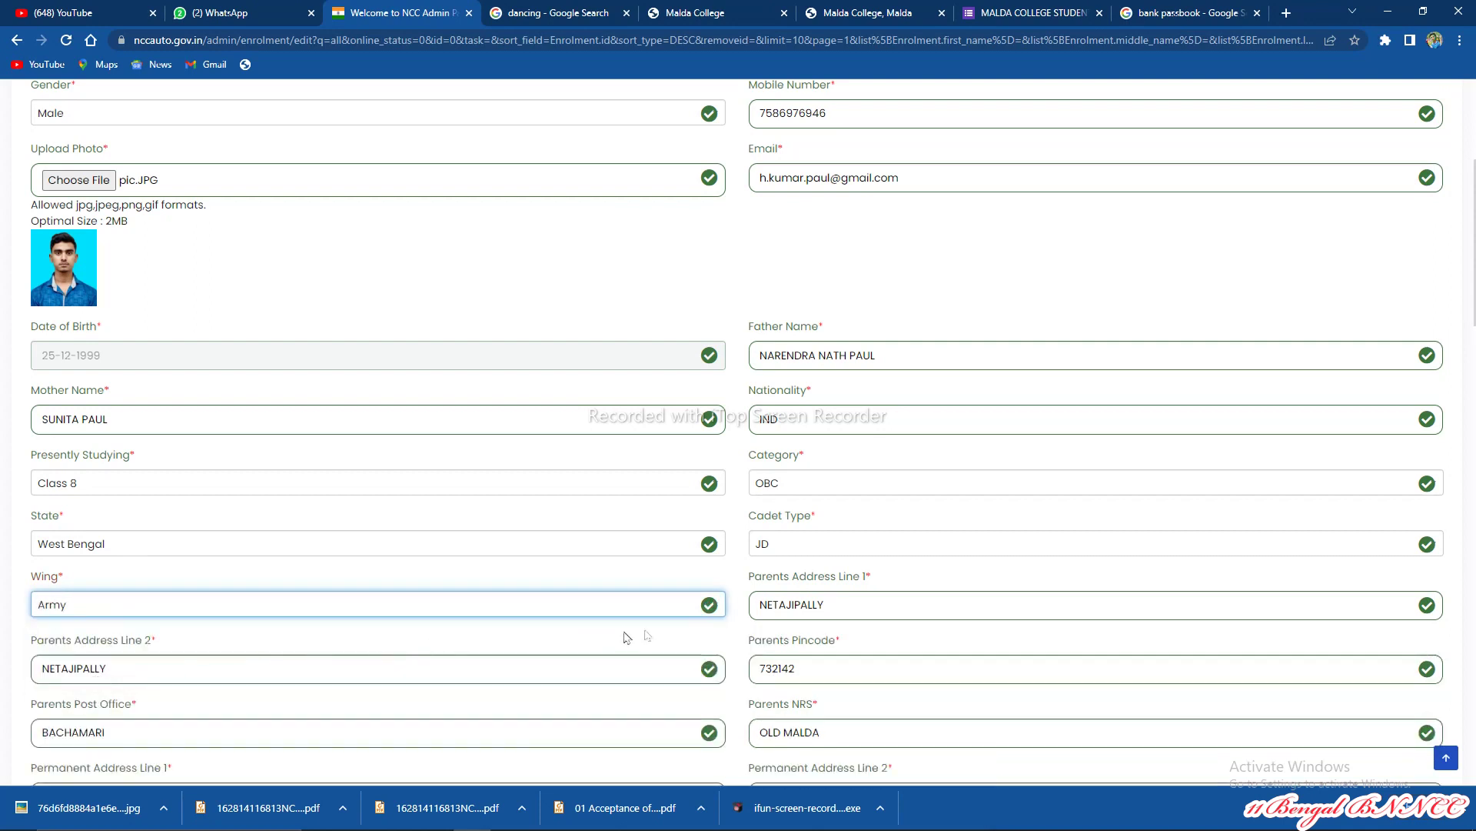
pyautogui.scroll(-1, 343, 629)
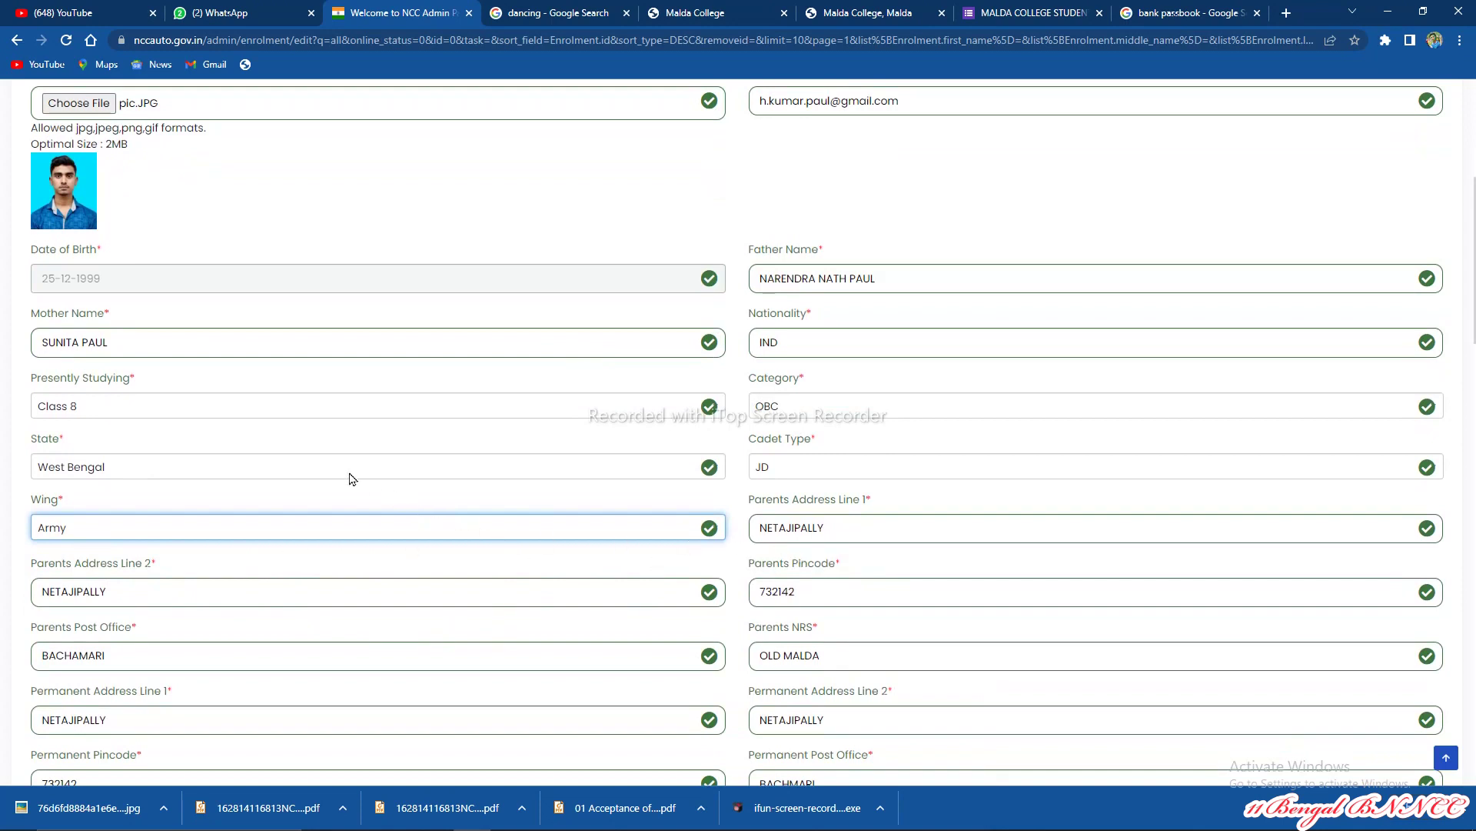
pyautogui.scroll(-1, 493, 514)
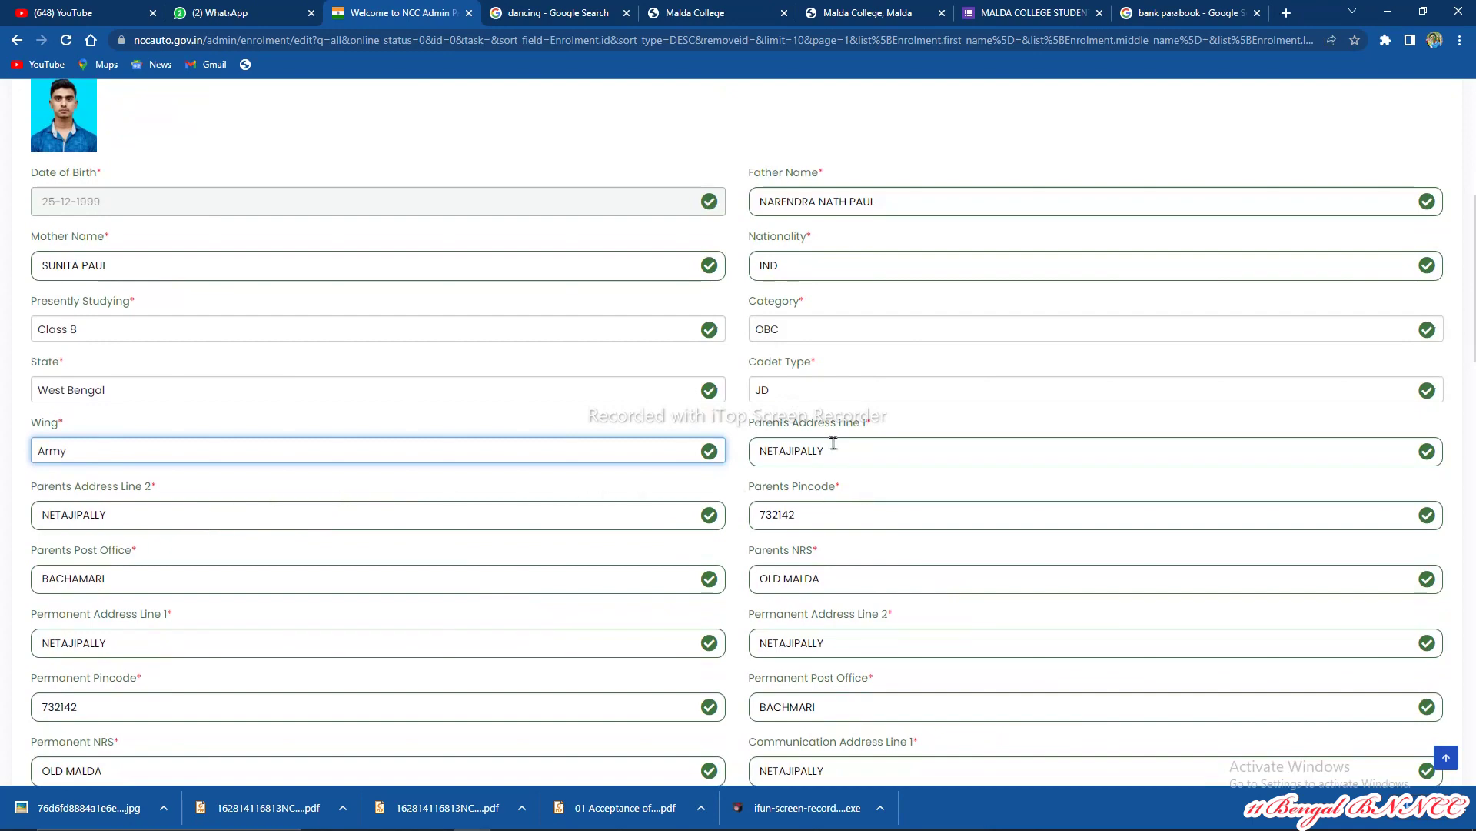
pyautogui.scroll(-20, 831, 436)
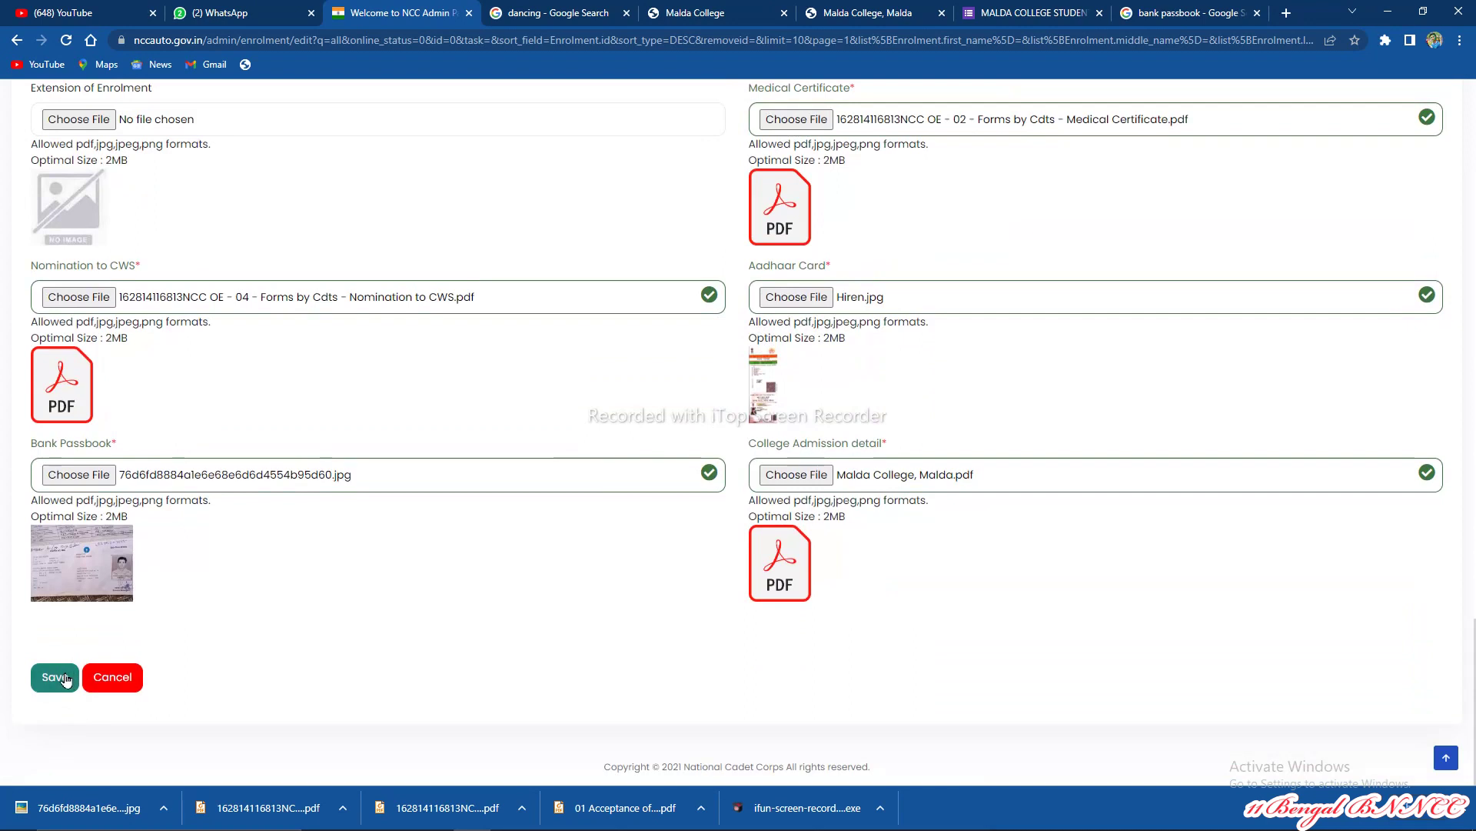
pyautogui.click(73, 669)
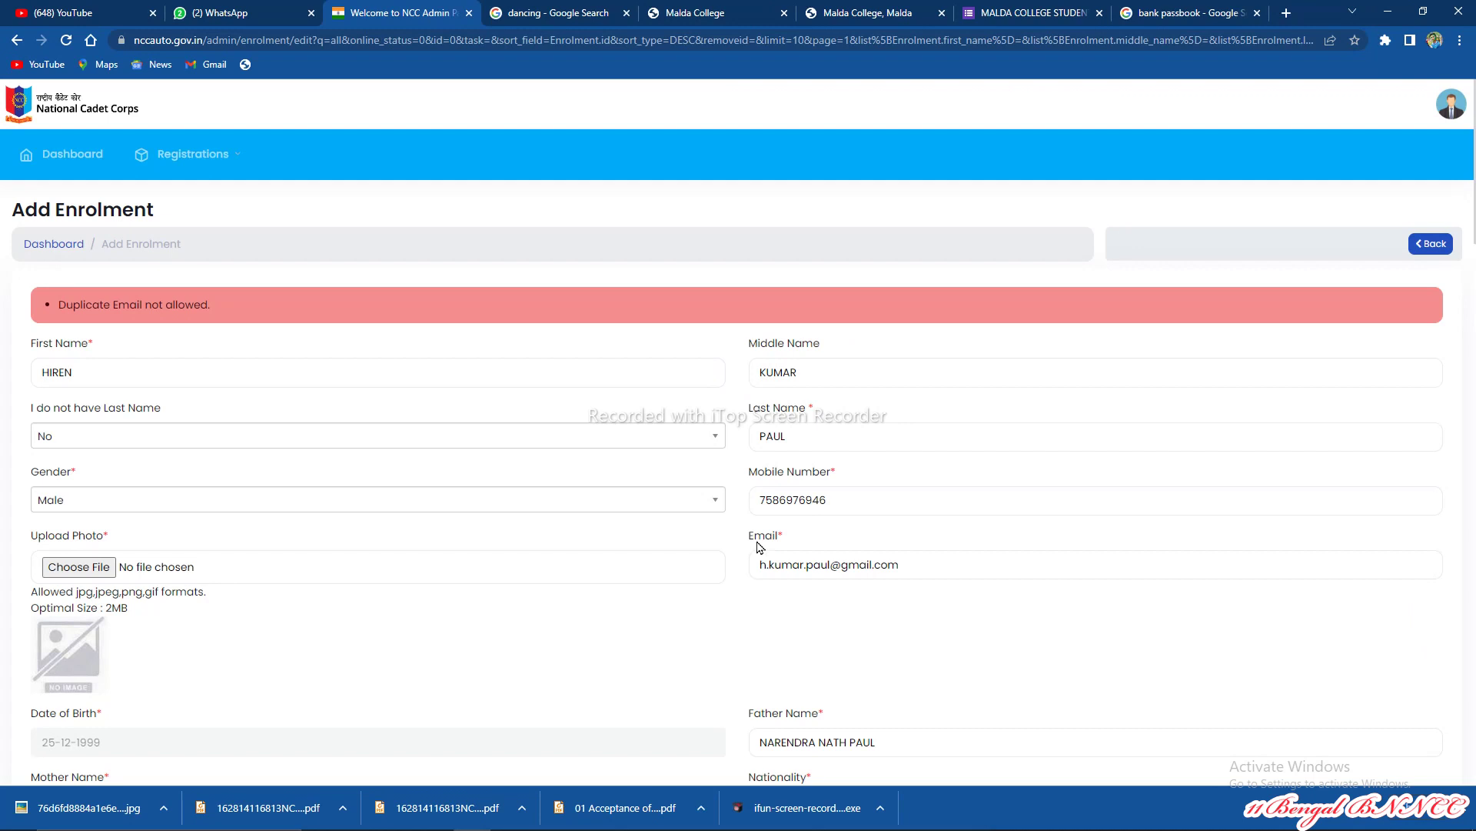
# Step: Scroll the reloaded form and highlight the 'Duplicate Email not allowed.' error message
pyautogui.scroll(-8, 760, 546)
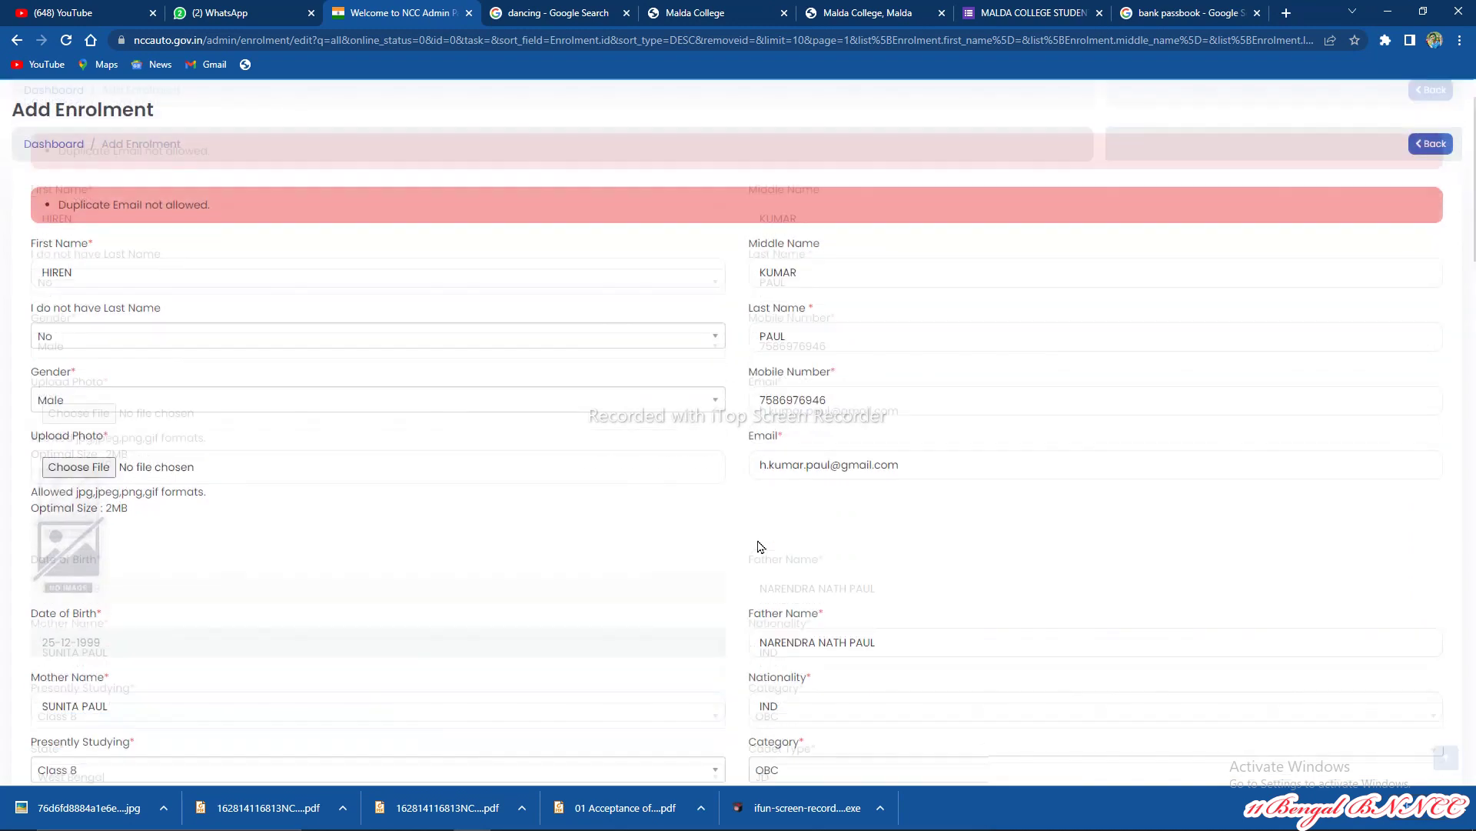
pyautogui.scroll(-20, 766, 542)
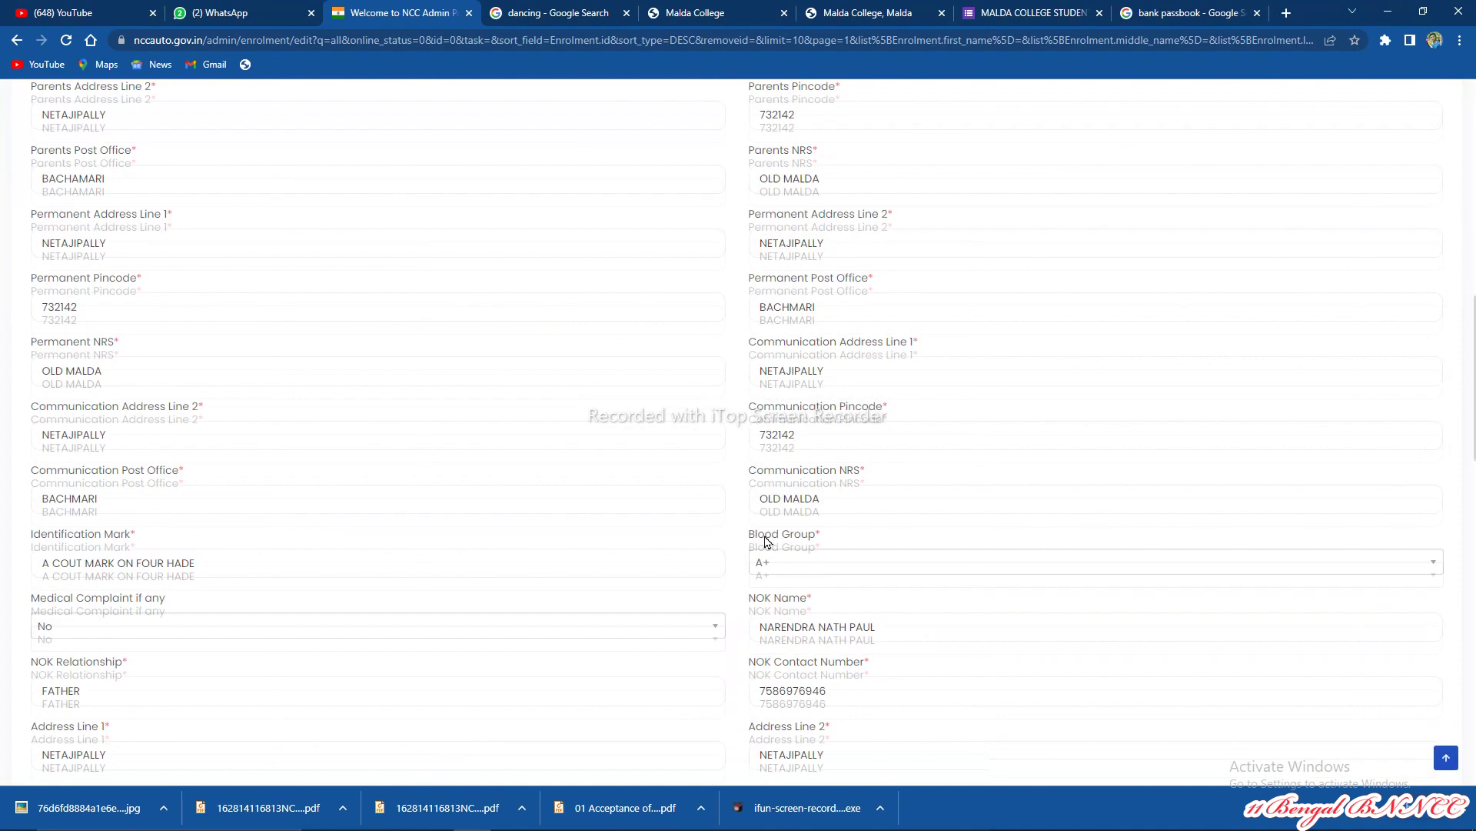
pyautogui.scroll(8, 766, 542)
pyautogui.scroll(13, 766, 543)
pyautogui.scroll(8, 766, 532)
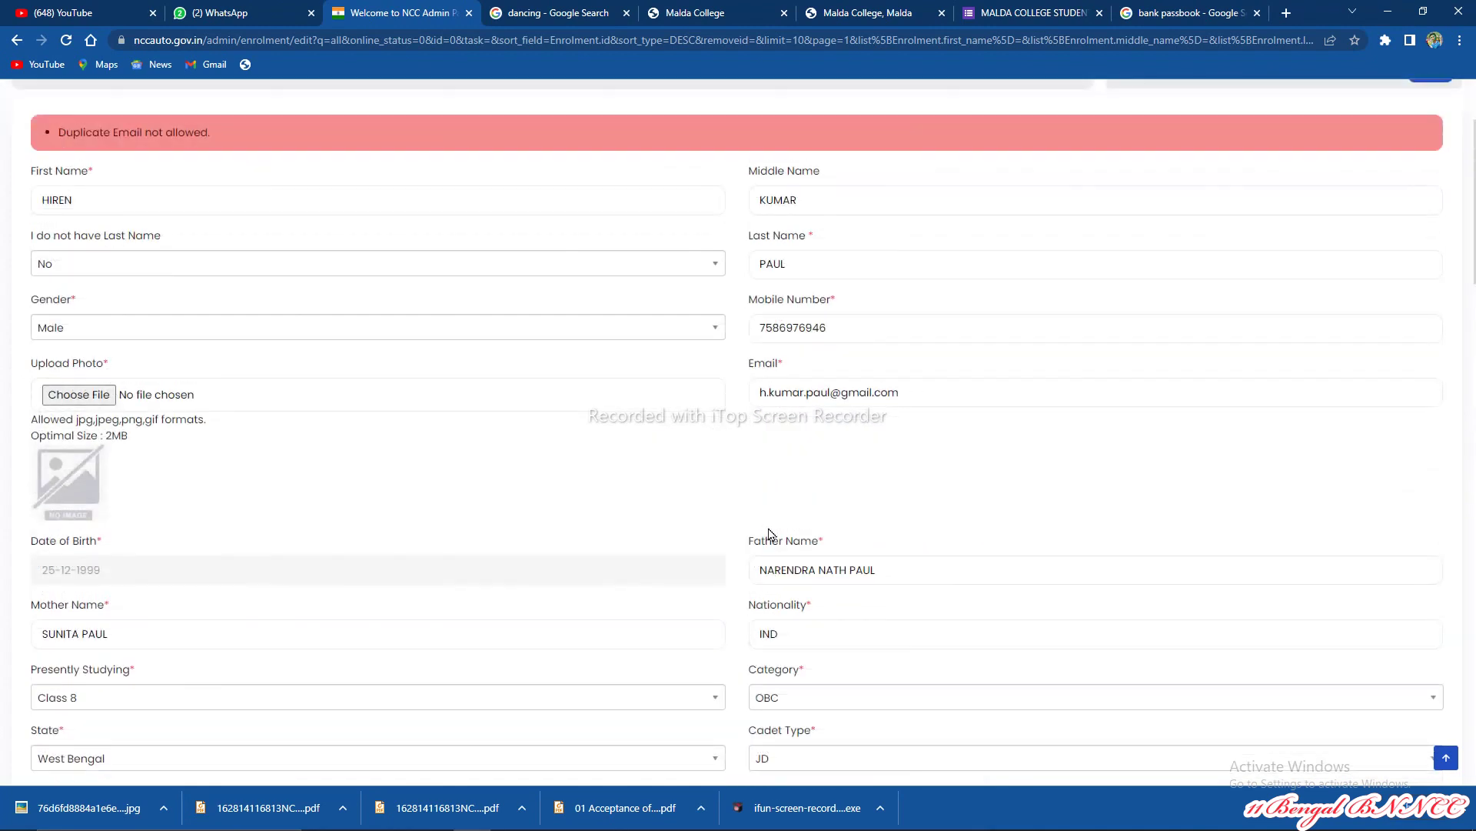
pyautogui.scroll(3, 769, 532)
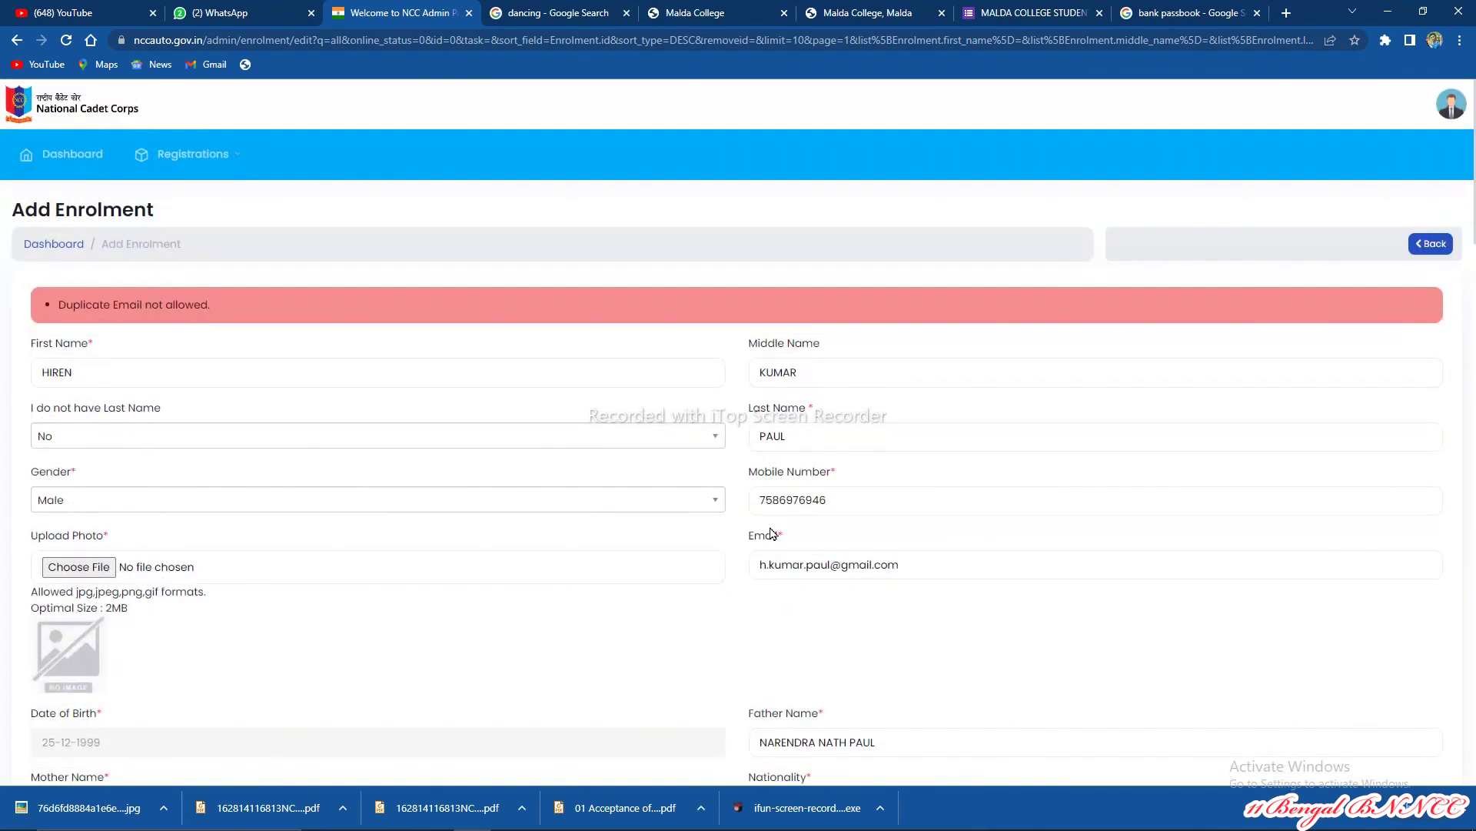
pyautogui.scroll(-1, 771, 533)
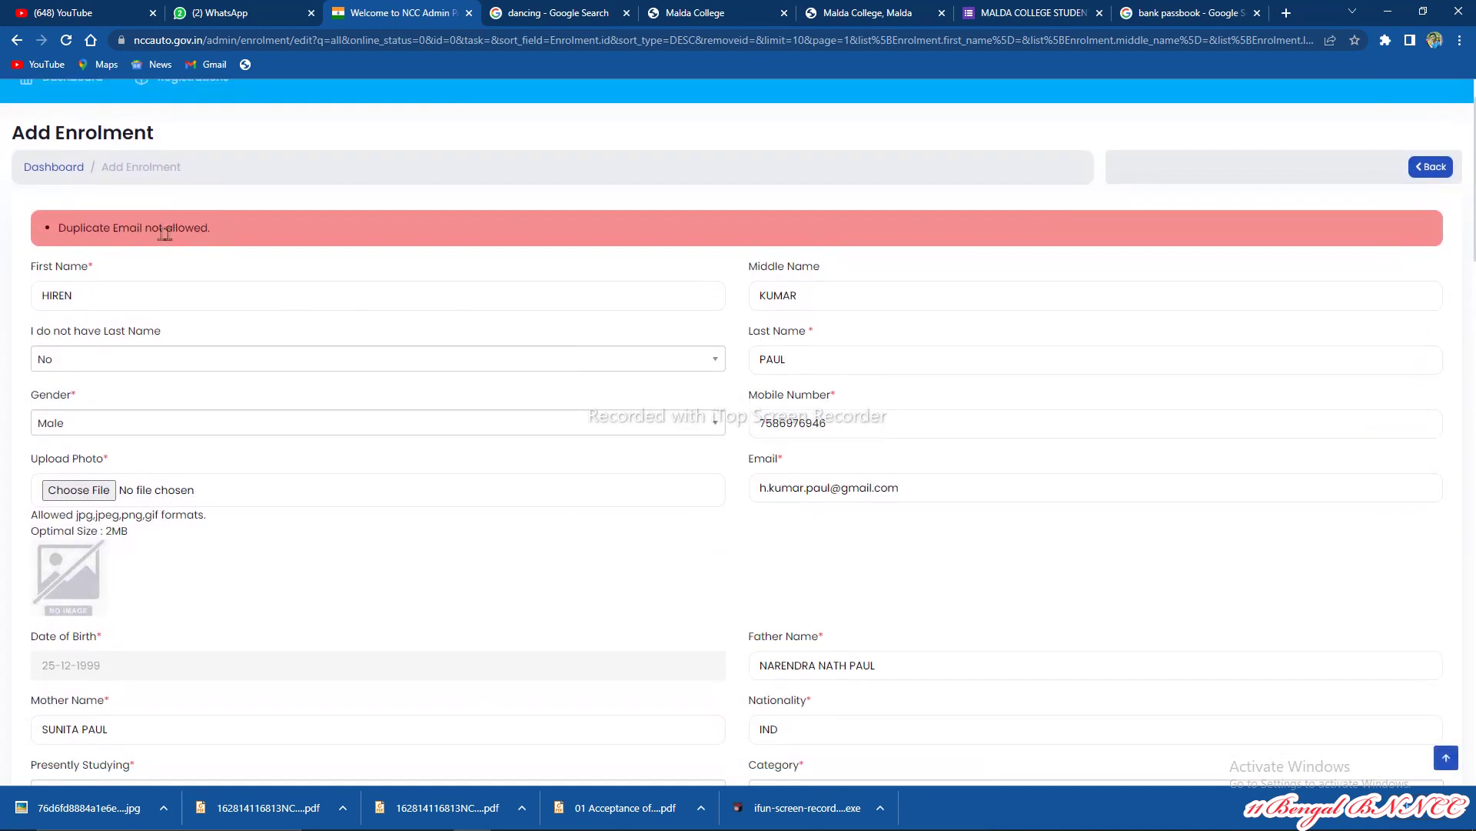
pyautogui.moveTo(80, 228); pyautogui.dragTo(209, 232)
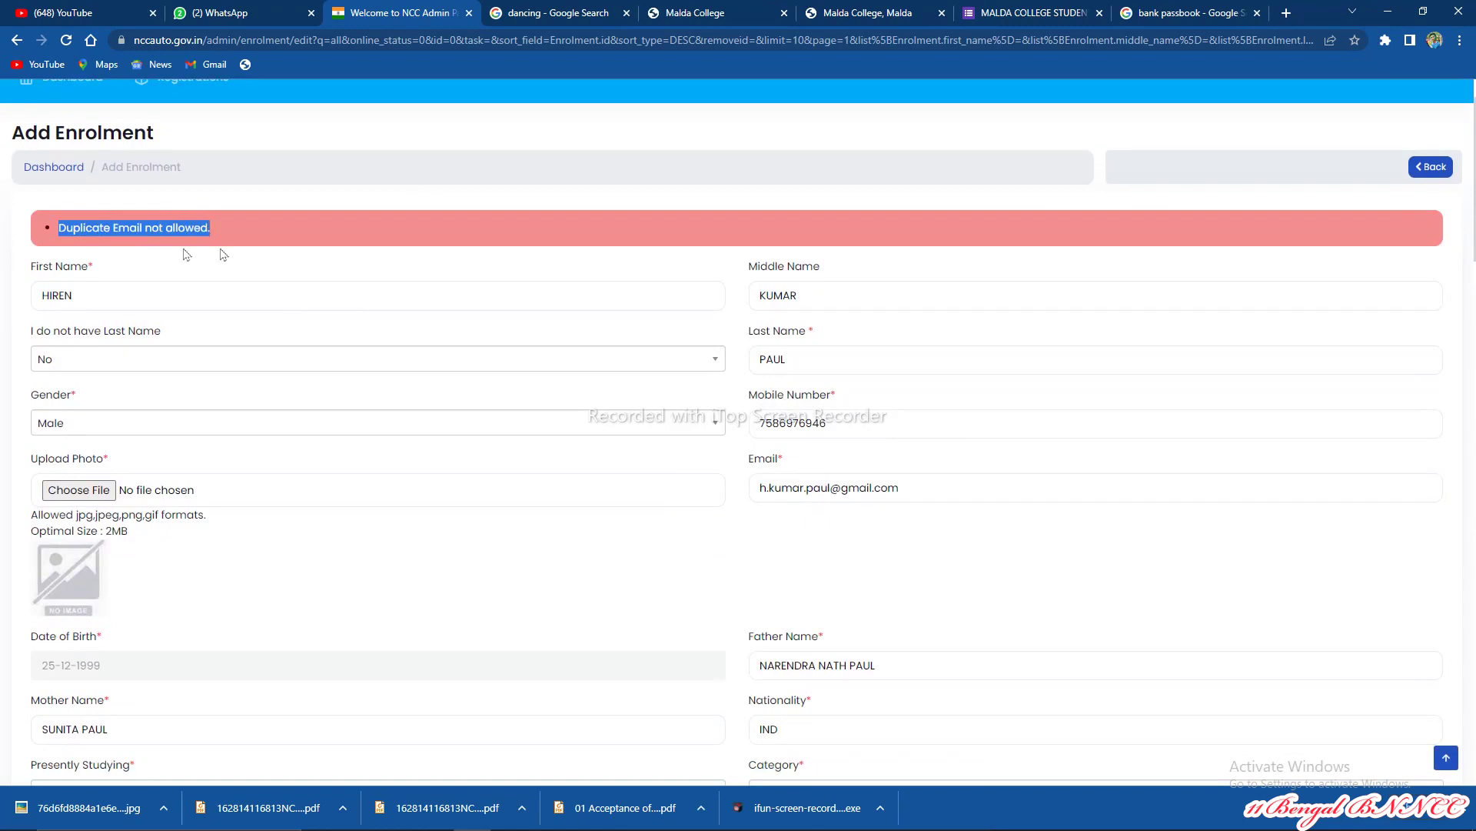
# Step: Re-attach pic.JPG from the Desktop as the cadet's photo
pyautogui.click(650, 562)
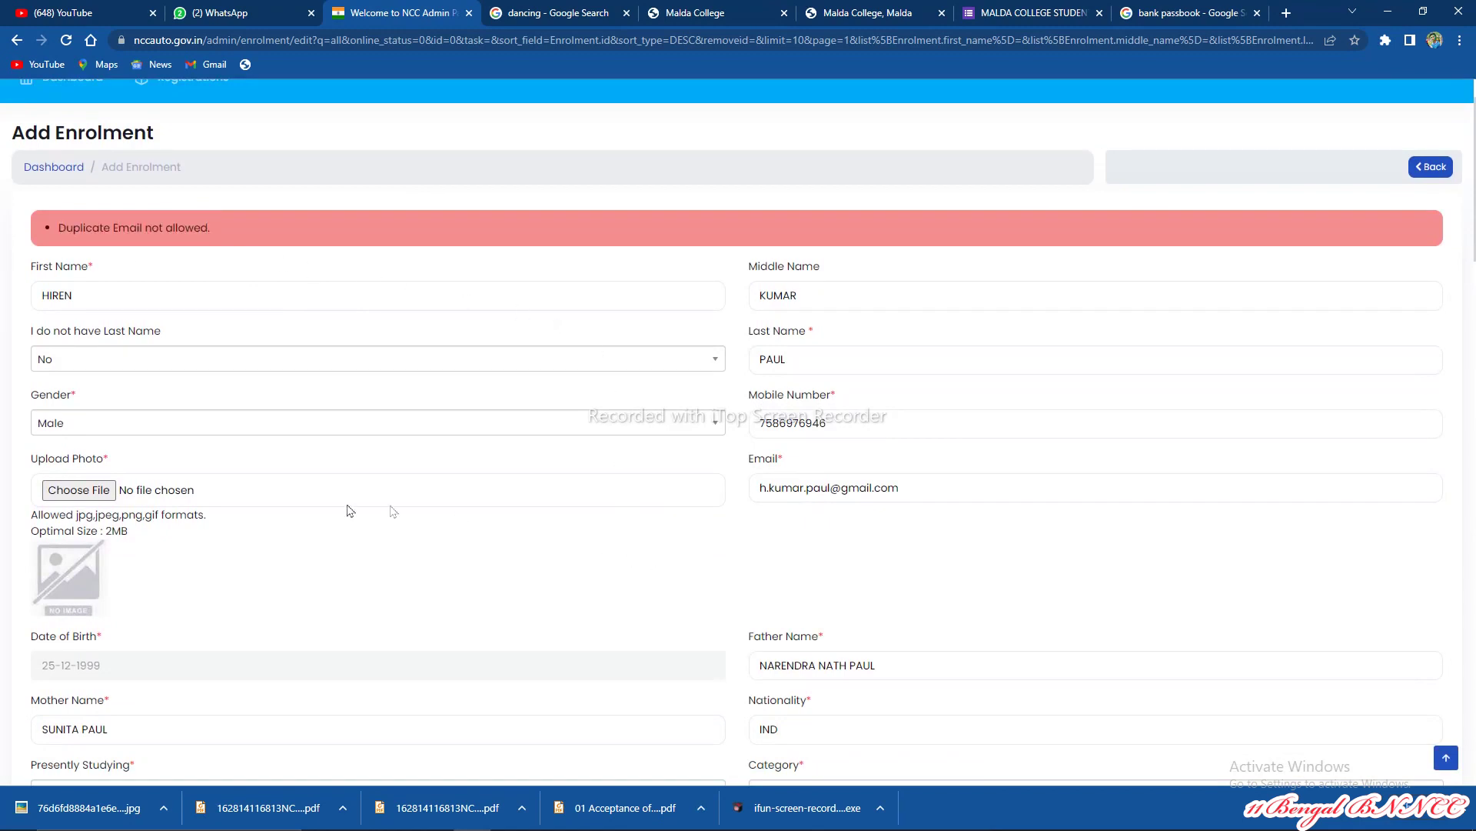
pyautogui.click(77, 492)
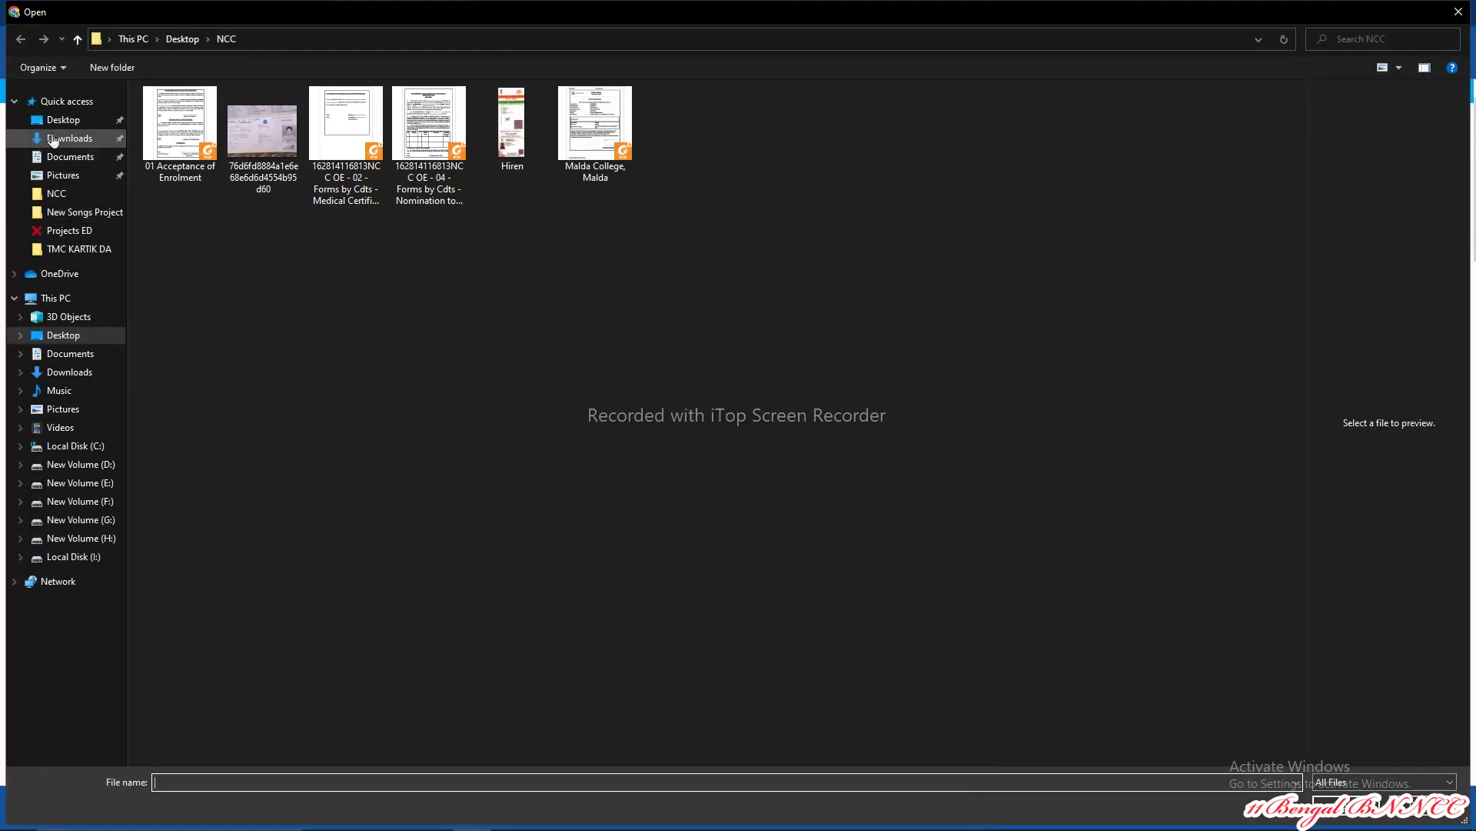
pyautogui.hotkey('alt', 'Up')
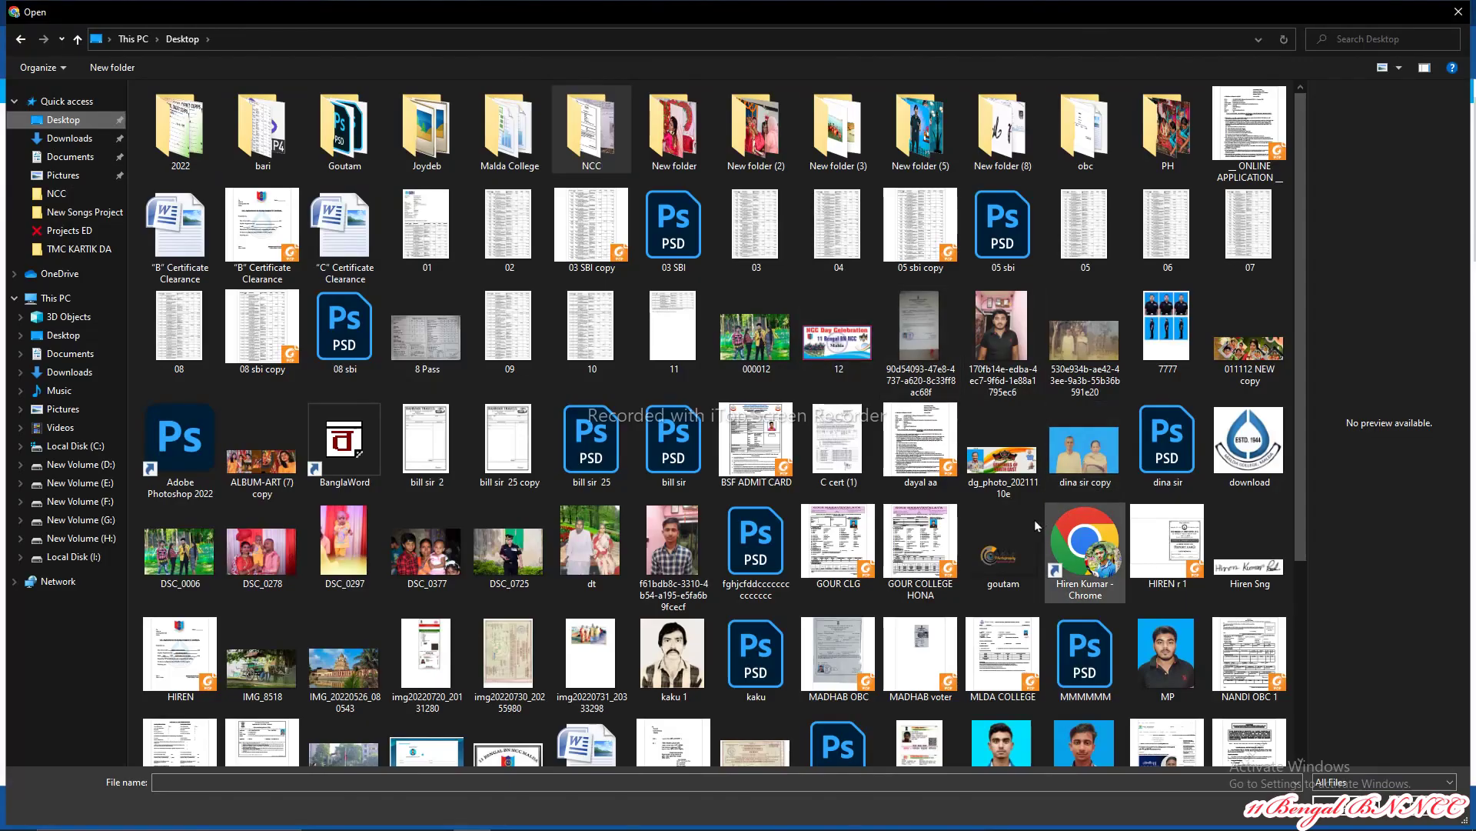
pyautogui.scroll(-2, 1029, 519)
pyautogui.click(986, 498)
pyautogui.doubleClick(984, 497)
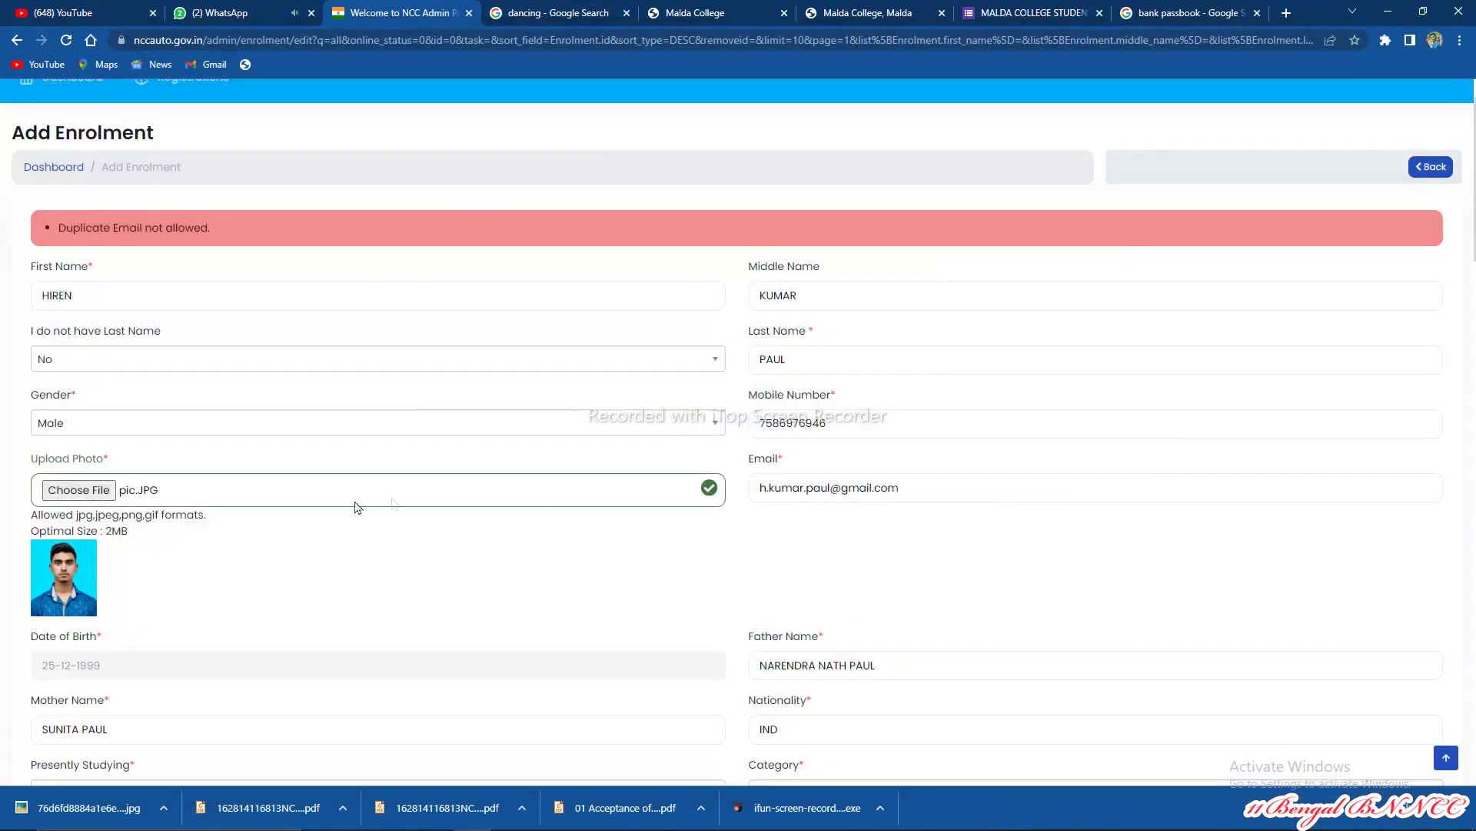
pyautogui.scroll(-2, 507, 480)
pyautogui.scroll(-1, 846, 478)
pyautogui.scroll(3, 861, 446)
pyautogui.moveTo(828, 489); pyautogui.dragTo(705, 496)
pyautogui.moveTo(831, 488); pyautogui.dragTo(748, 493)
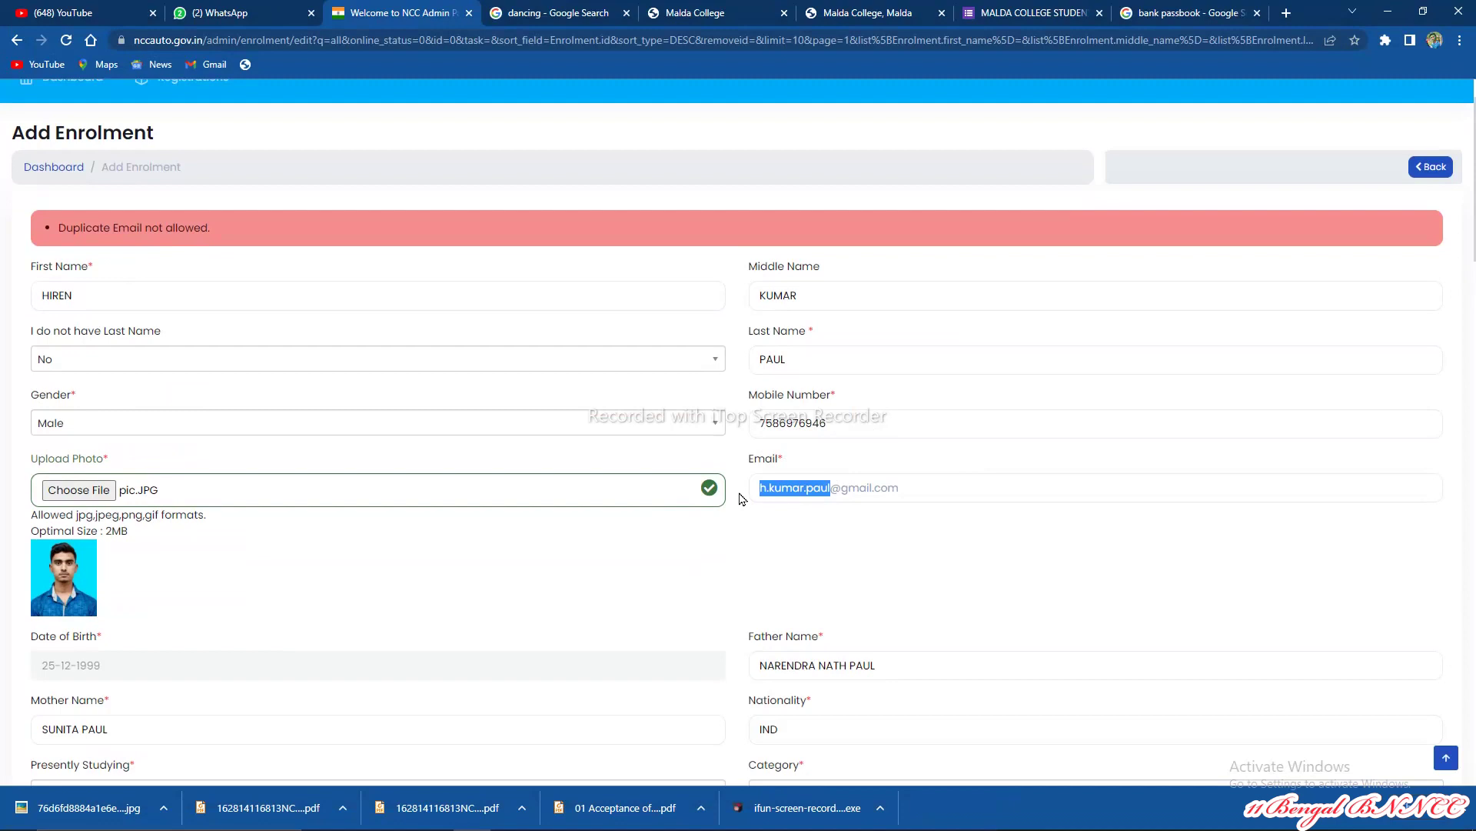
pyautogui.write('G')
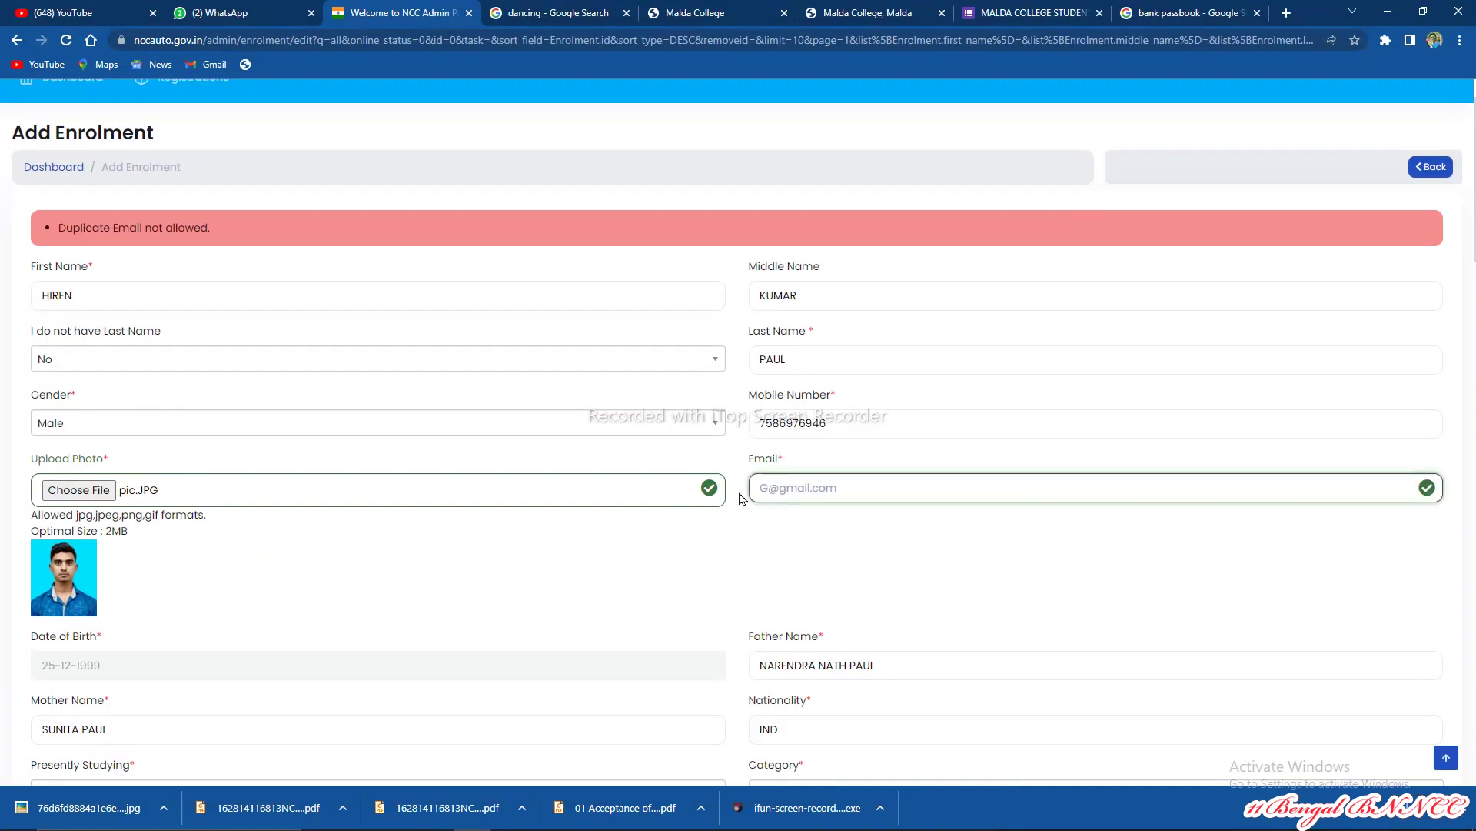
pyautogui.press('BackSpace')
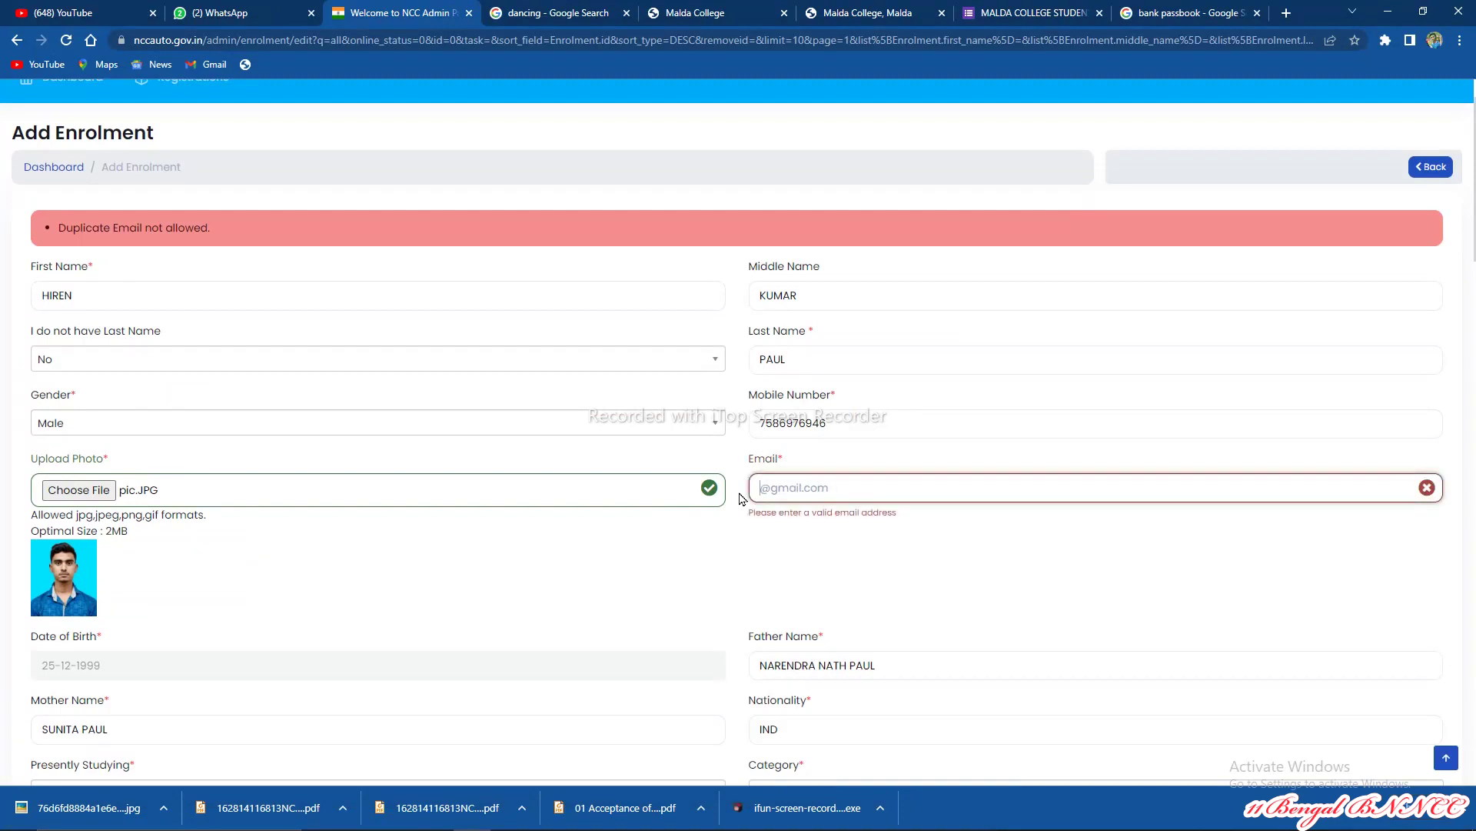
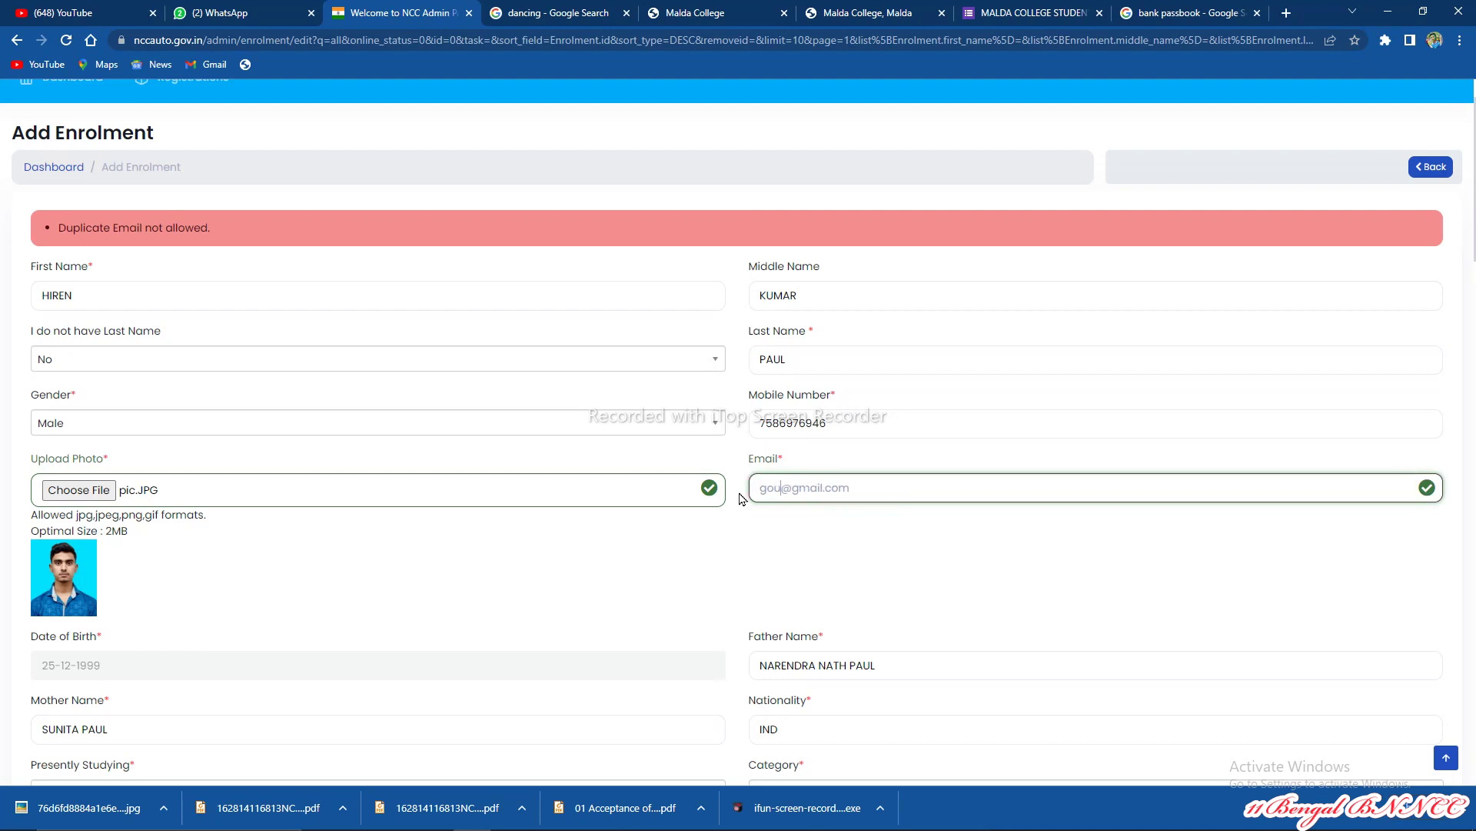
# Step: Confirm the new email and attach the 01 Acceptance of Enrolment and Medical Certificate PDFs from the NCC folder
pyautogui.click(825, 533)
pyautogui.scroll(-3, 816, 528)
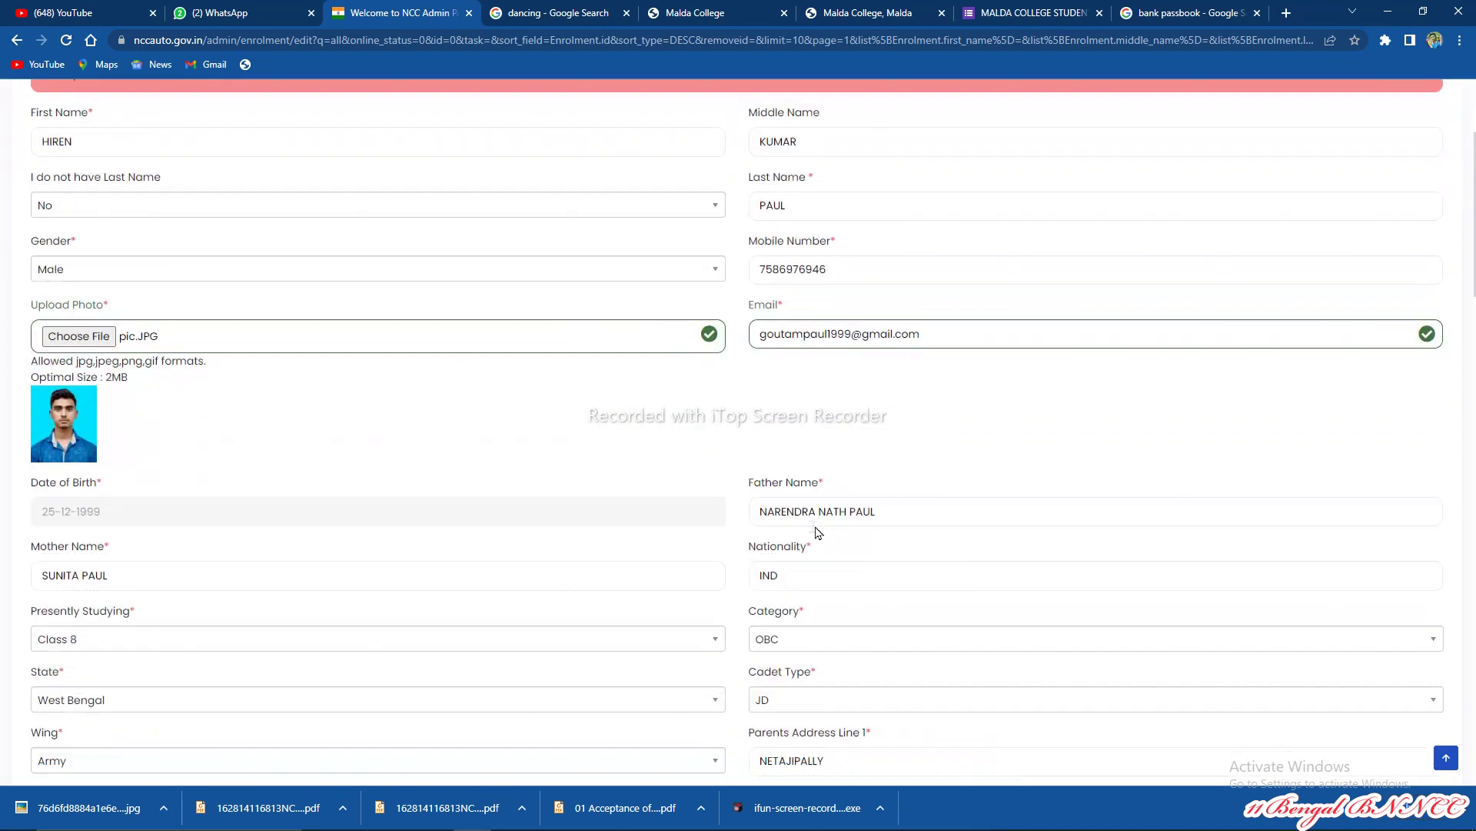
pyautogui.scroll(-20, 744, 535)
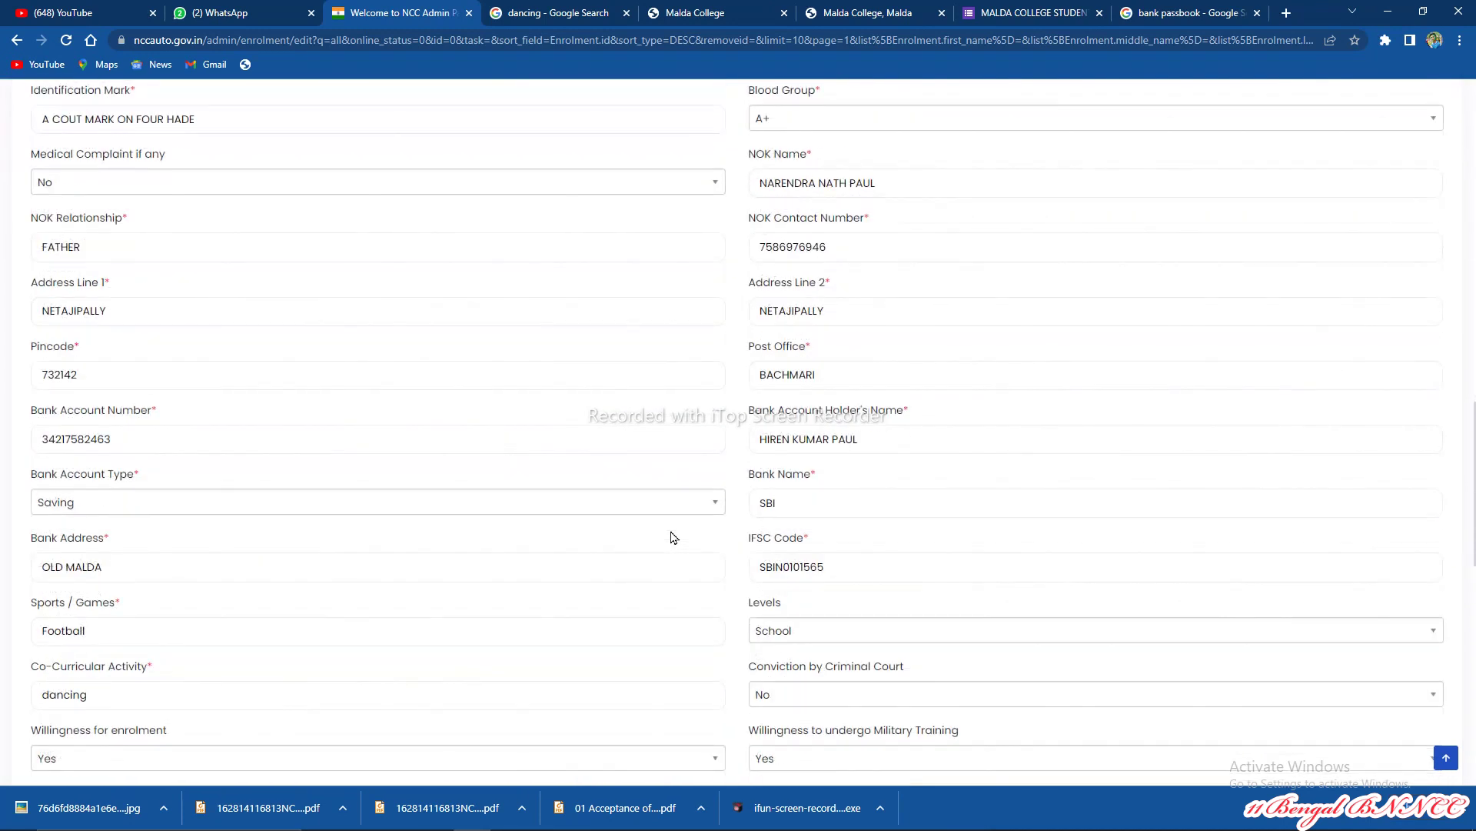
pyautogui.scroll(-5, 677, 537)
pyautogui.scroll(1, 825, 409)
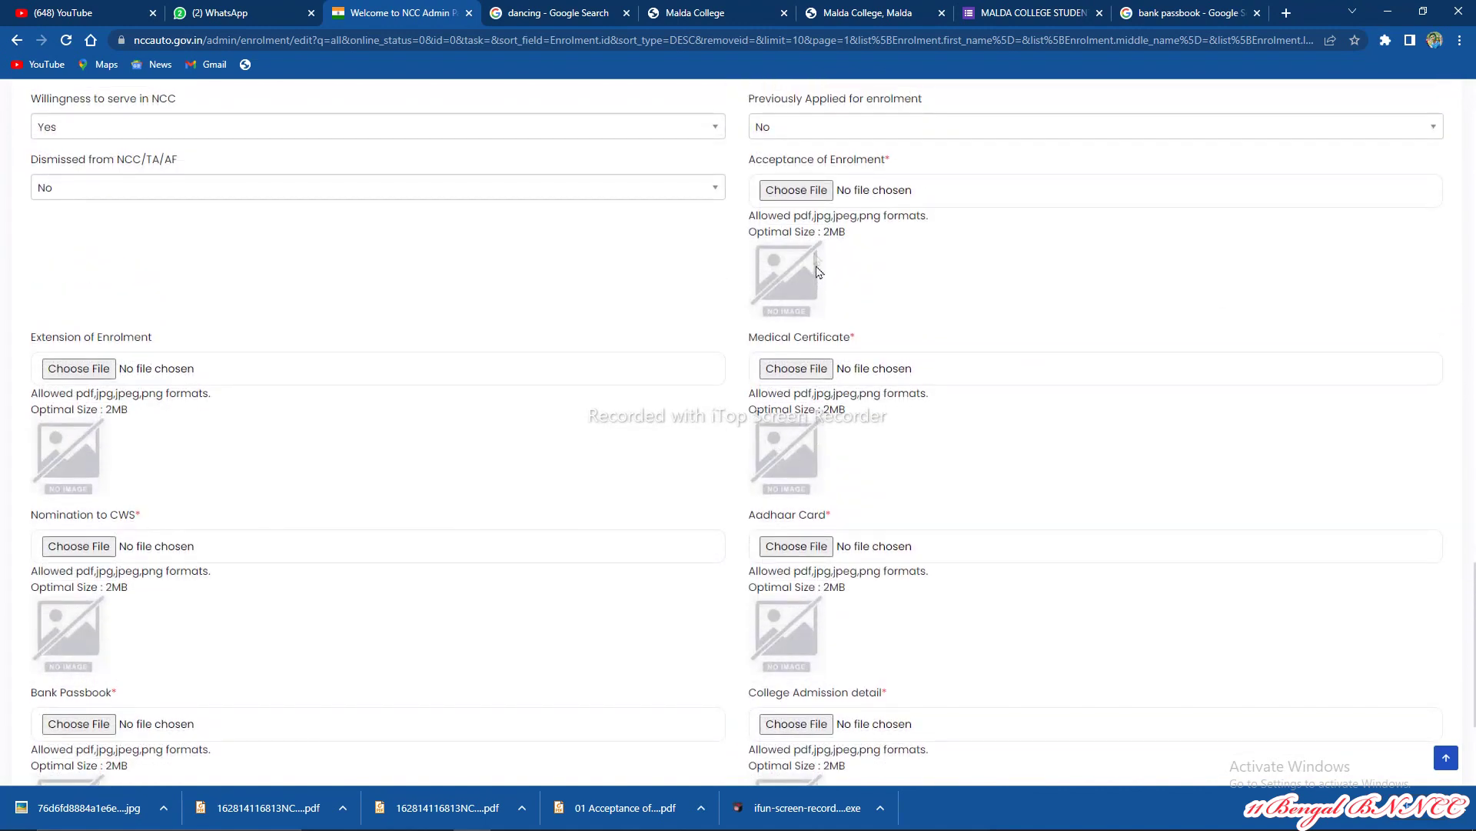
pyautogui.click(806, 190)
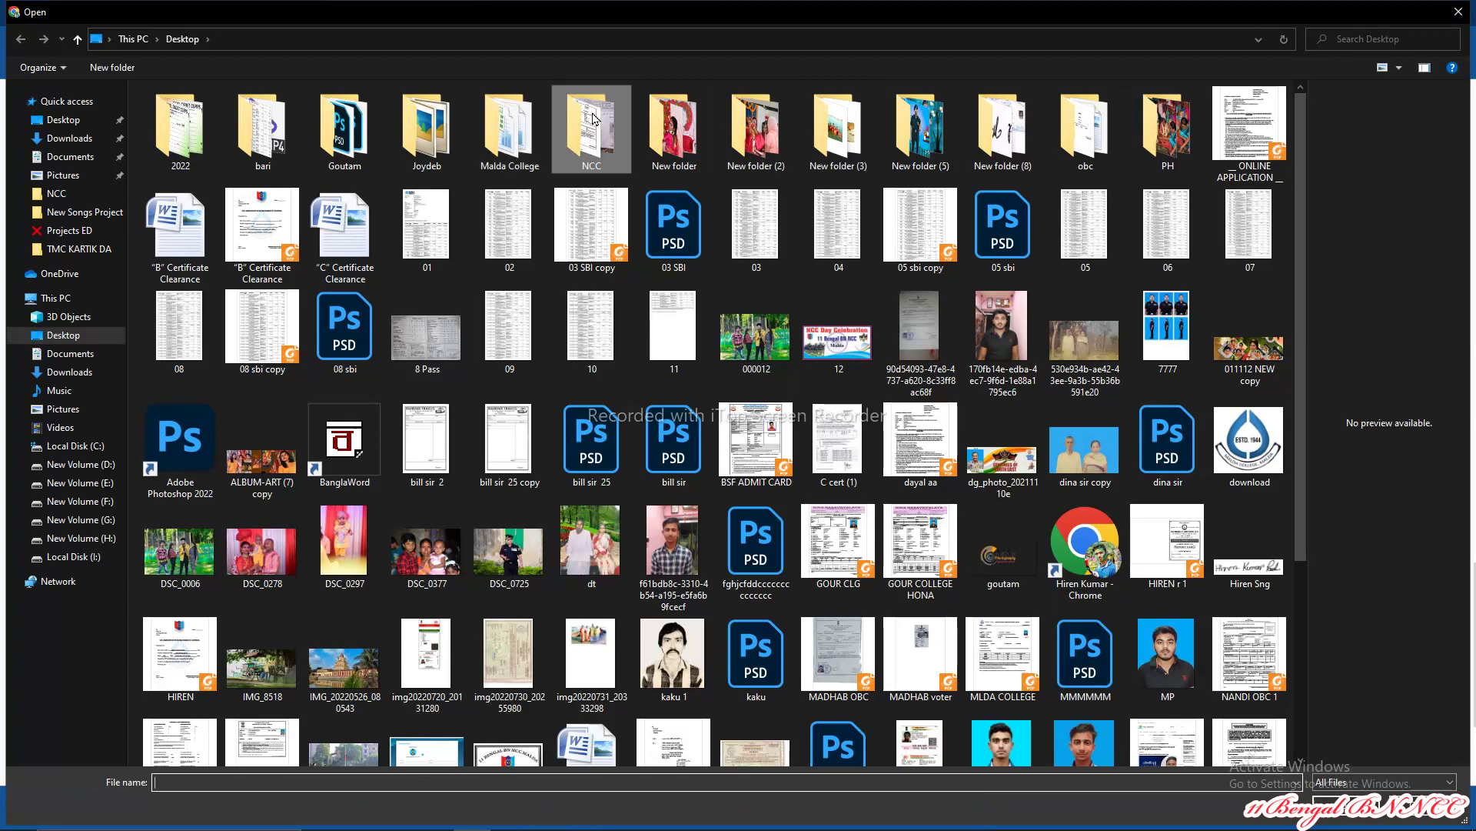
pyautogui.doubleClick(603, 121)
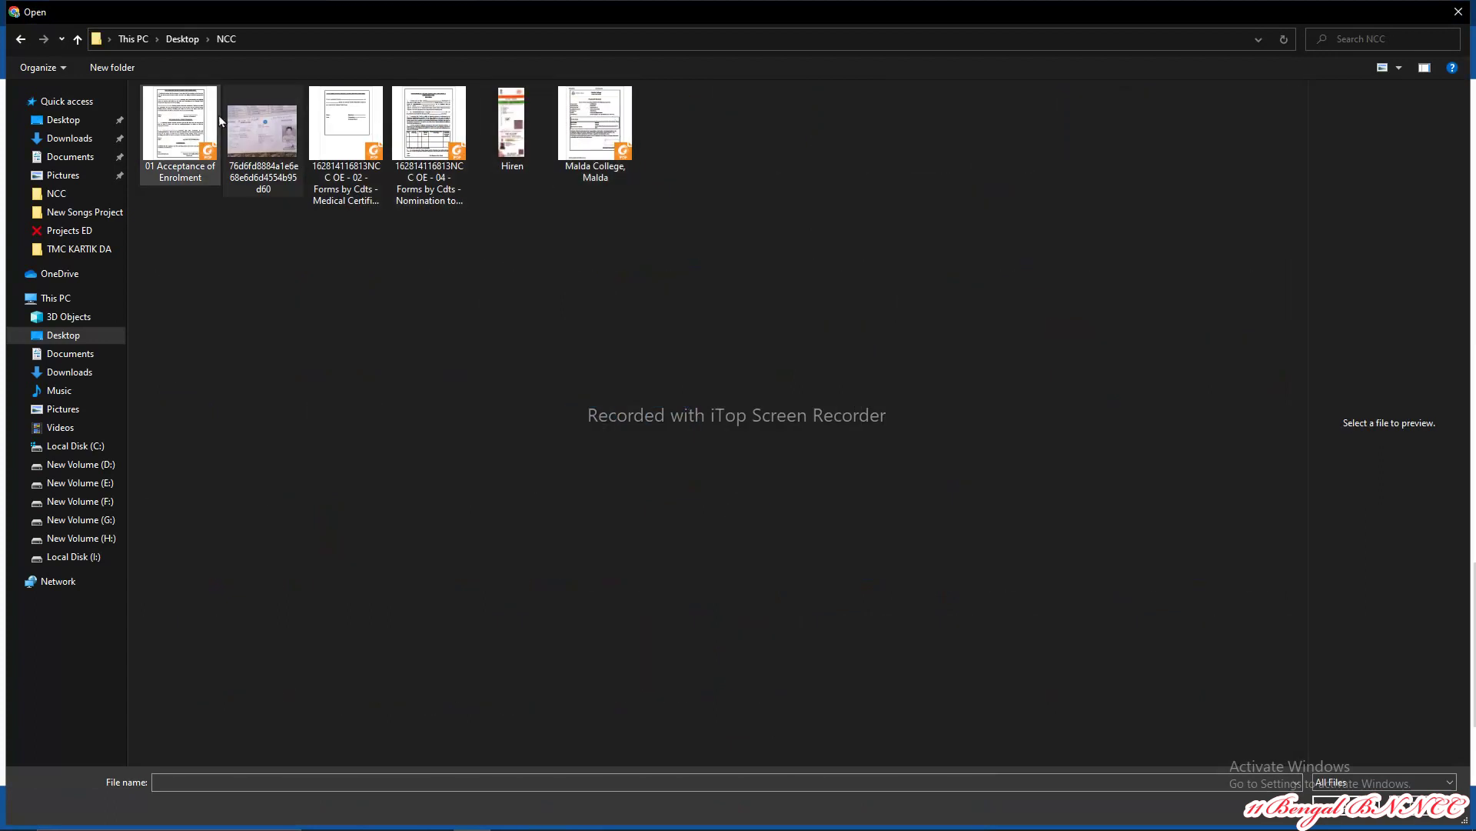
pyautogui.doubleClick(166, 117)
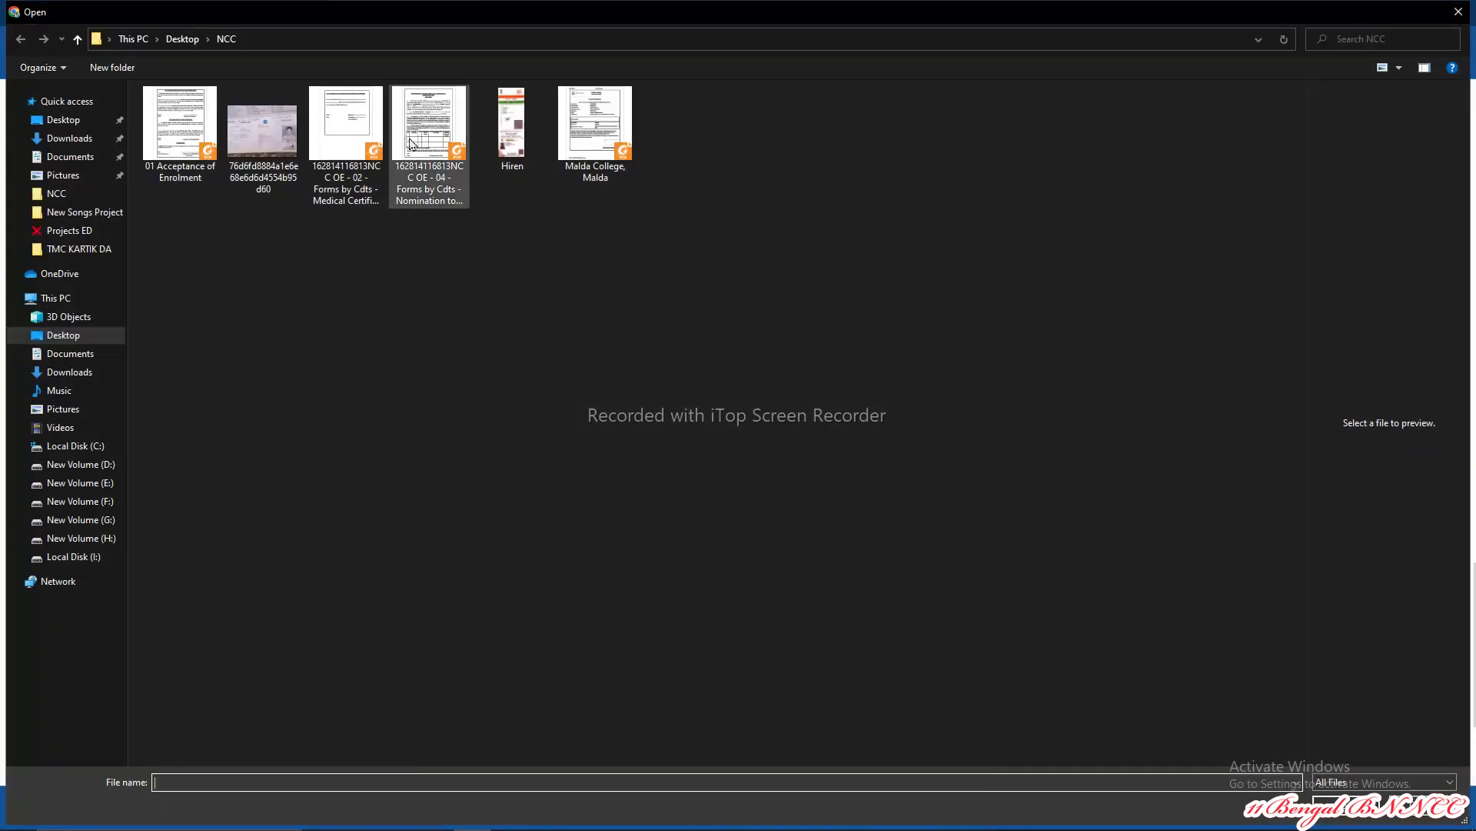
pyautogui.click(346, 123)
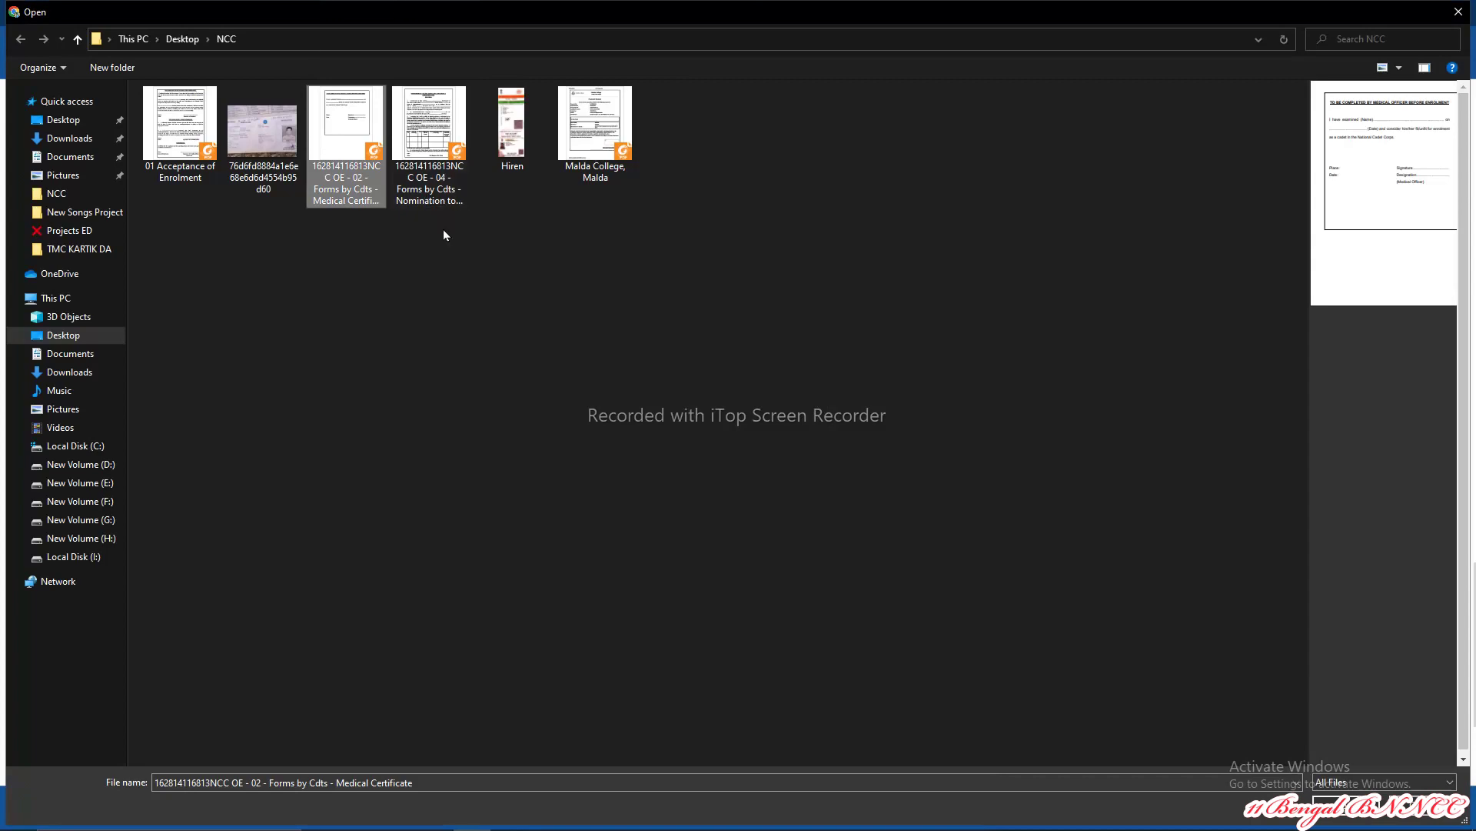
pyautogui.doubleClick(355, 151)
# Step: Attach the Nomination to CWS PDF and the Aadhaar card image
pyautogui.scroll(-1, 260, 346)
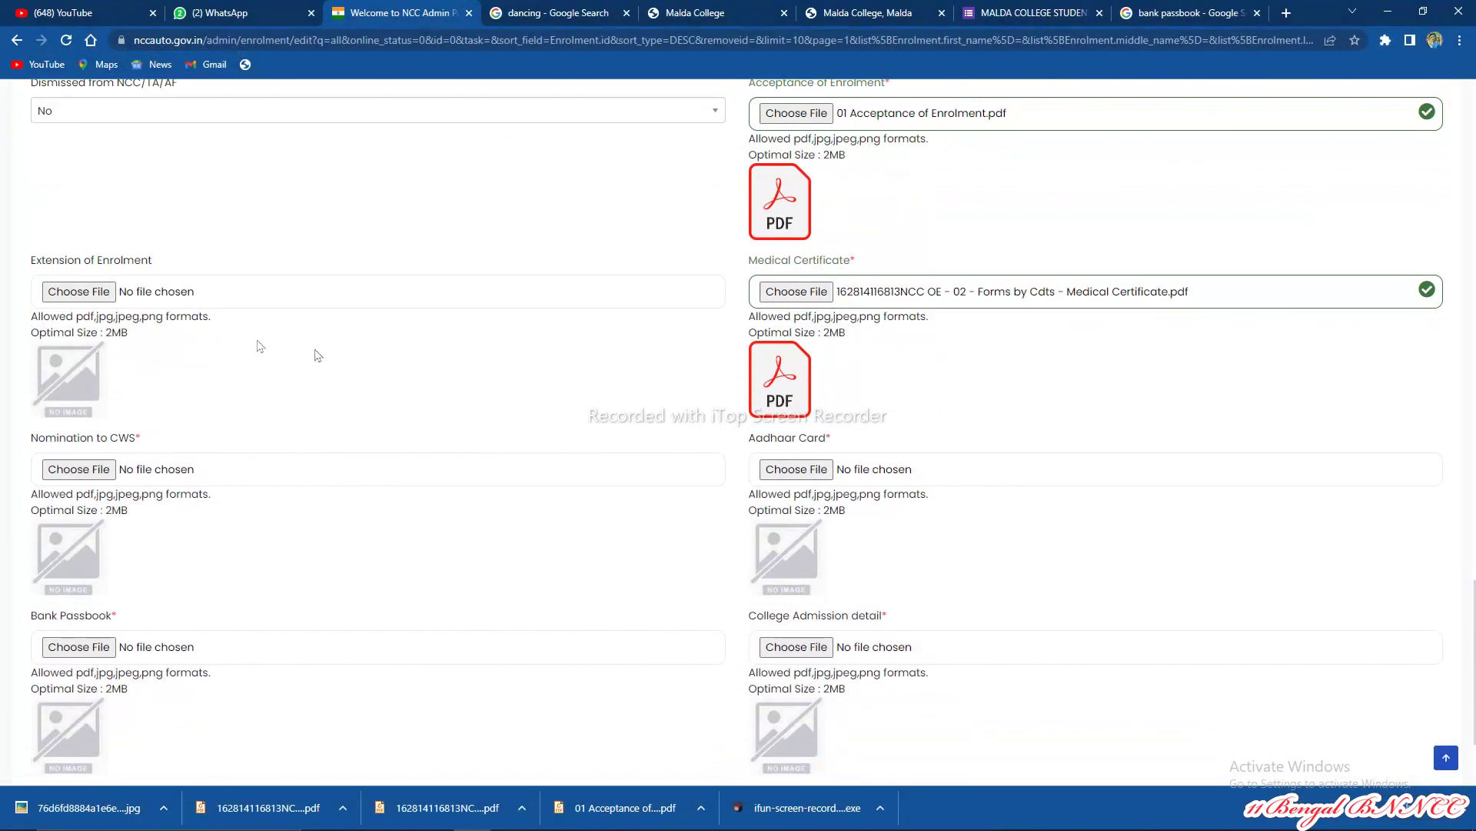
pyautogui.click(79, 471)
pyautogui.click(424, 156)
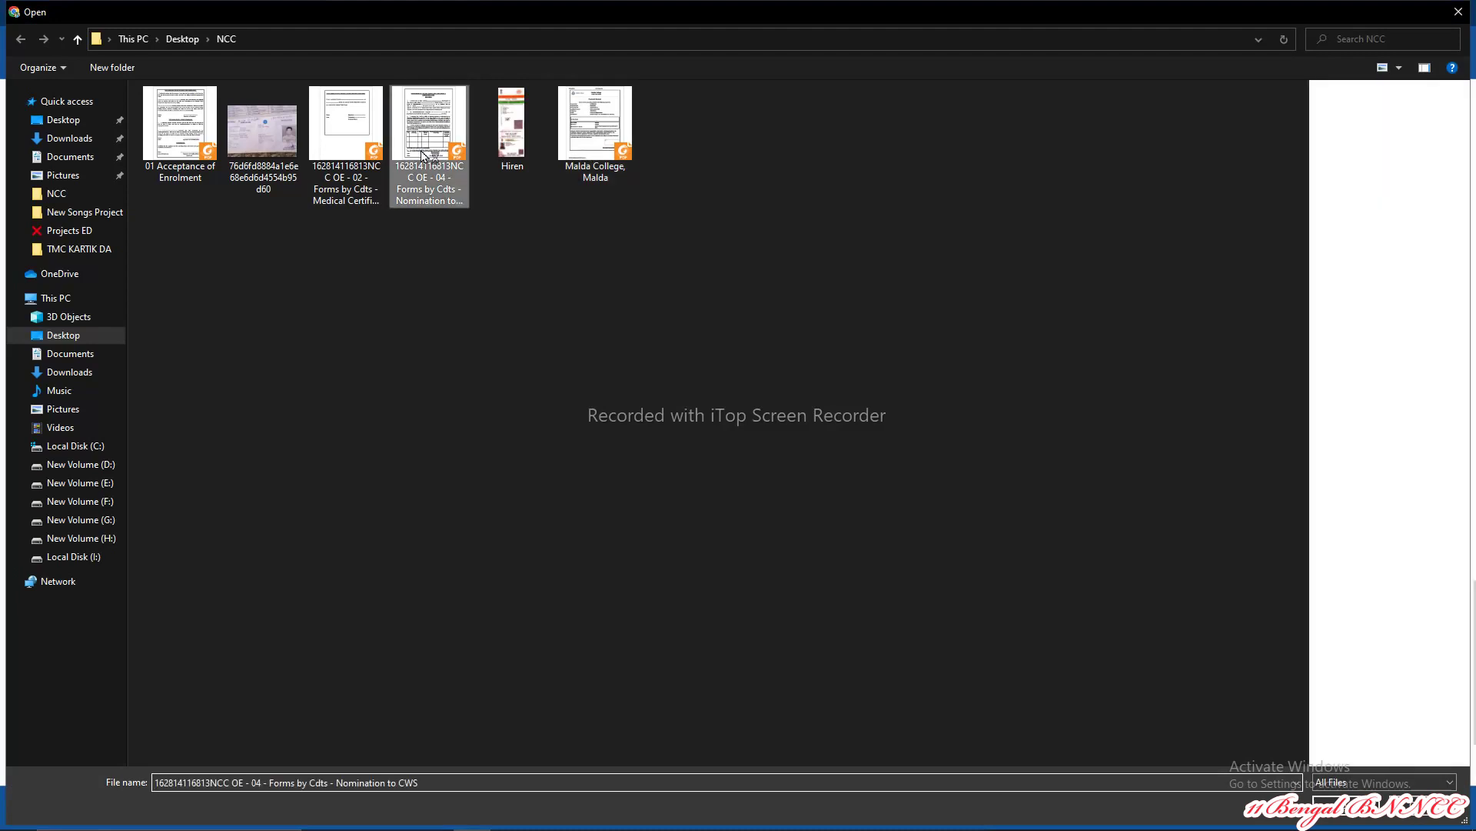
pyautogui.doubleClick(430, 153)
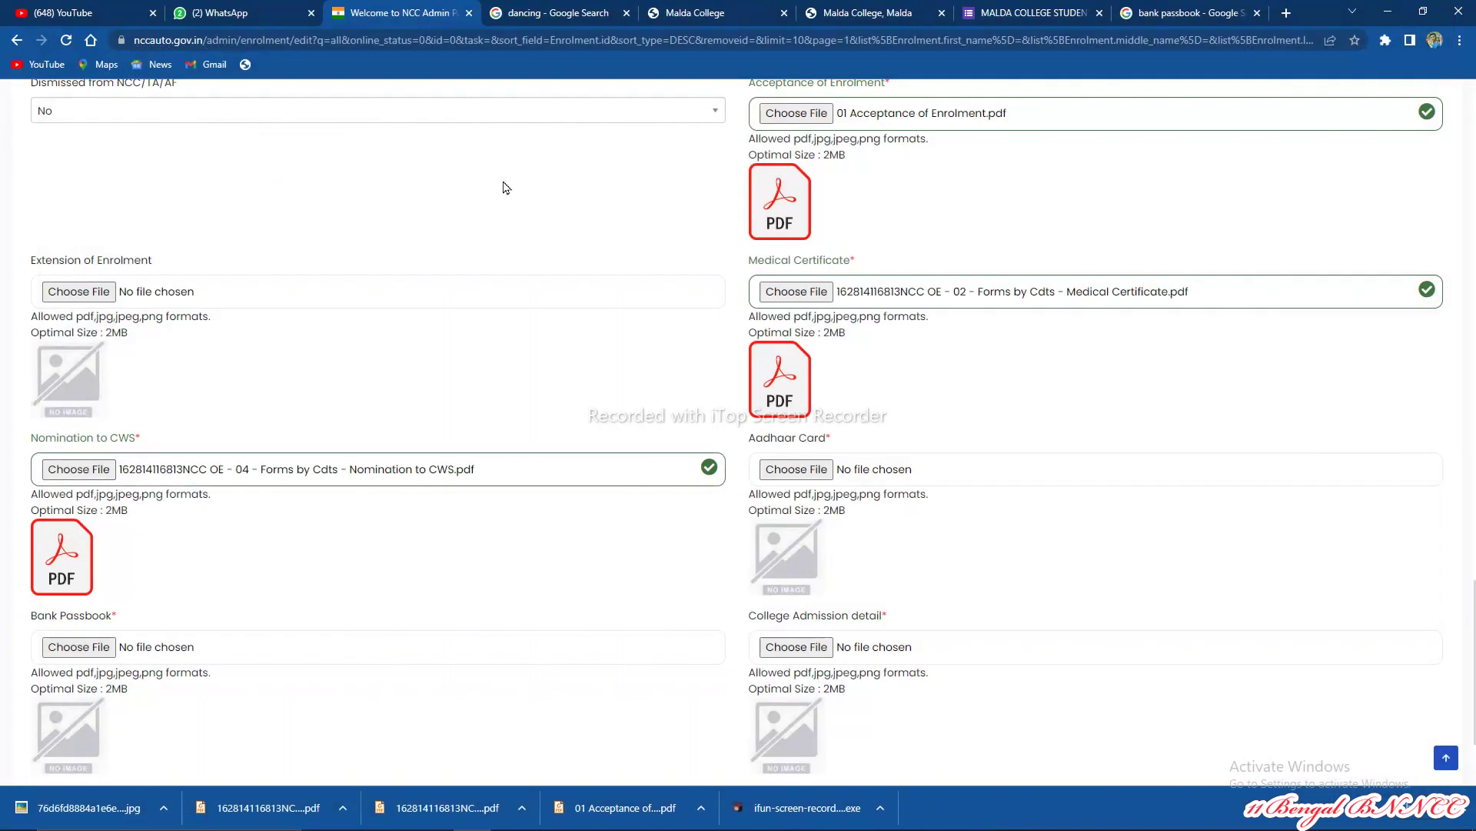
pyautogui.click(780, 471)
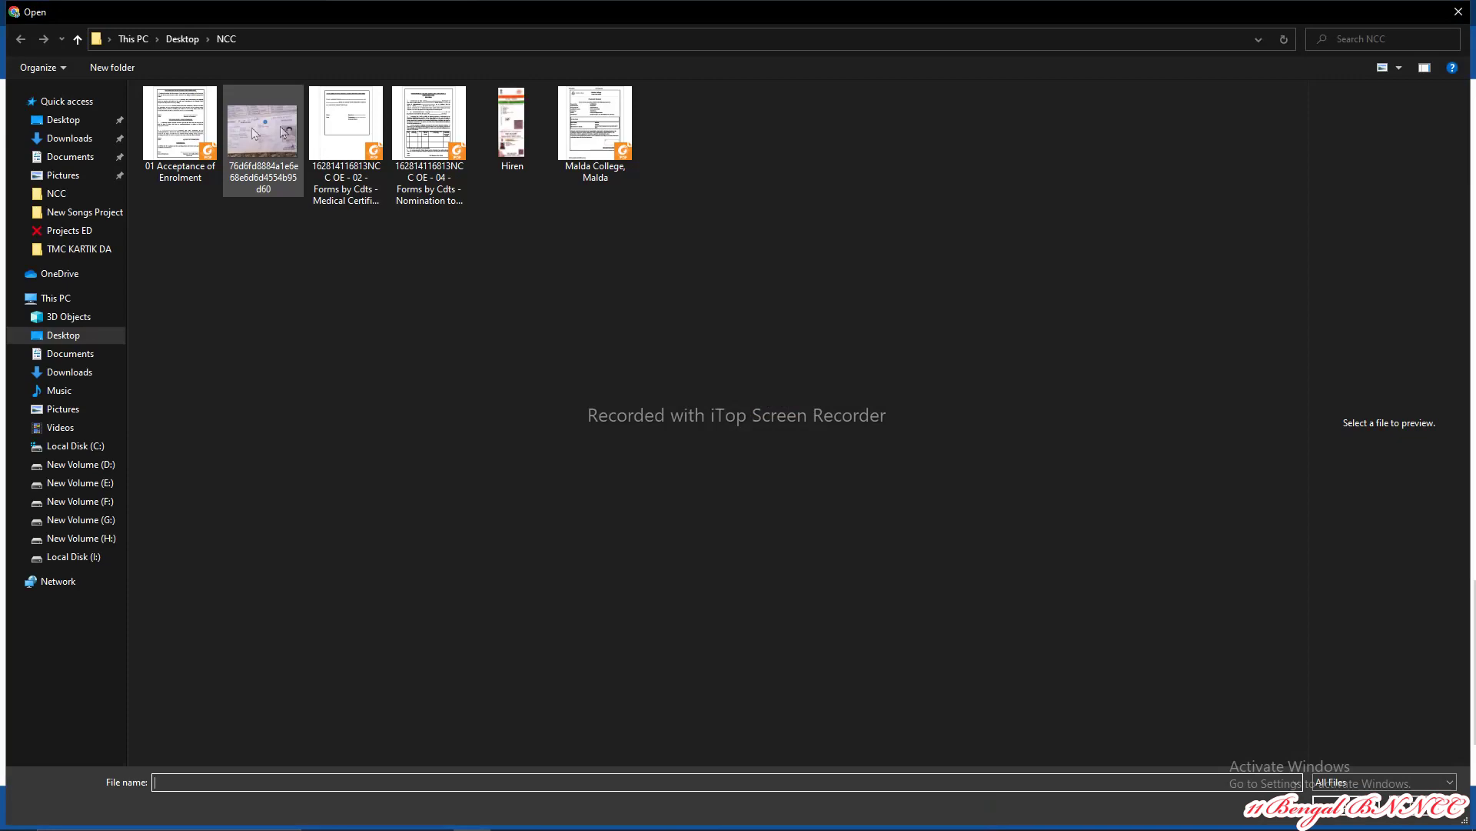
pyautogui.doubleClick(510, 133)
pyautogui.scroll(-1, 728, 324)
pyautogui.scroll(-2, 728, 323)
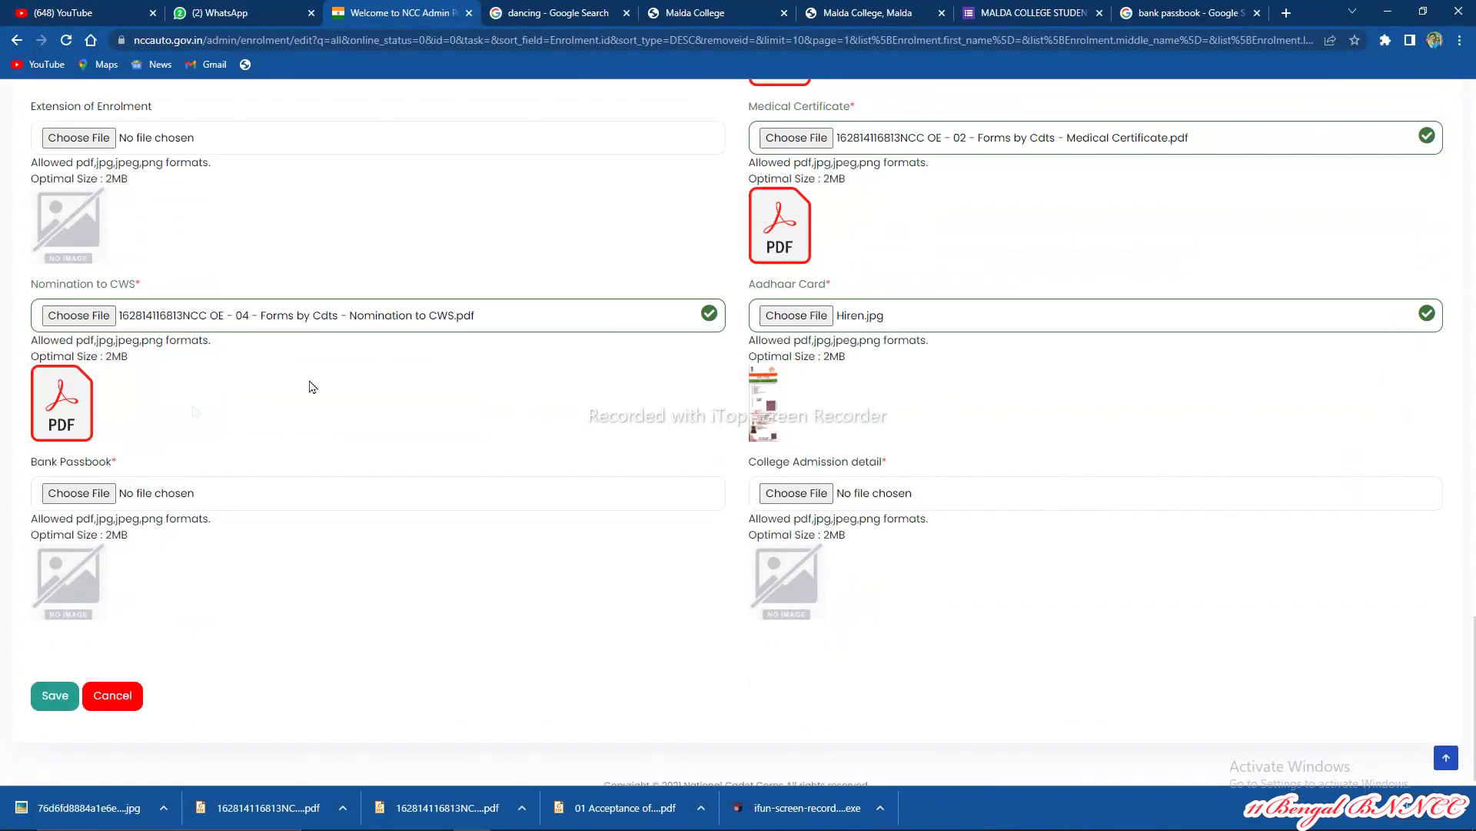
# Step: Attach the bank passbook photo and Malda College, Malda.pdf as the college admission detail
pyautogui.click(85, 494)
pyautogui.doubleClick(288, 137)
pyautogui.click(781, 495)
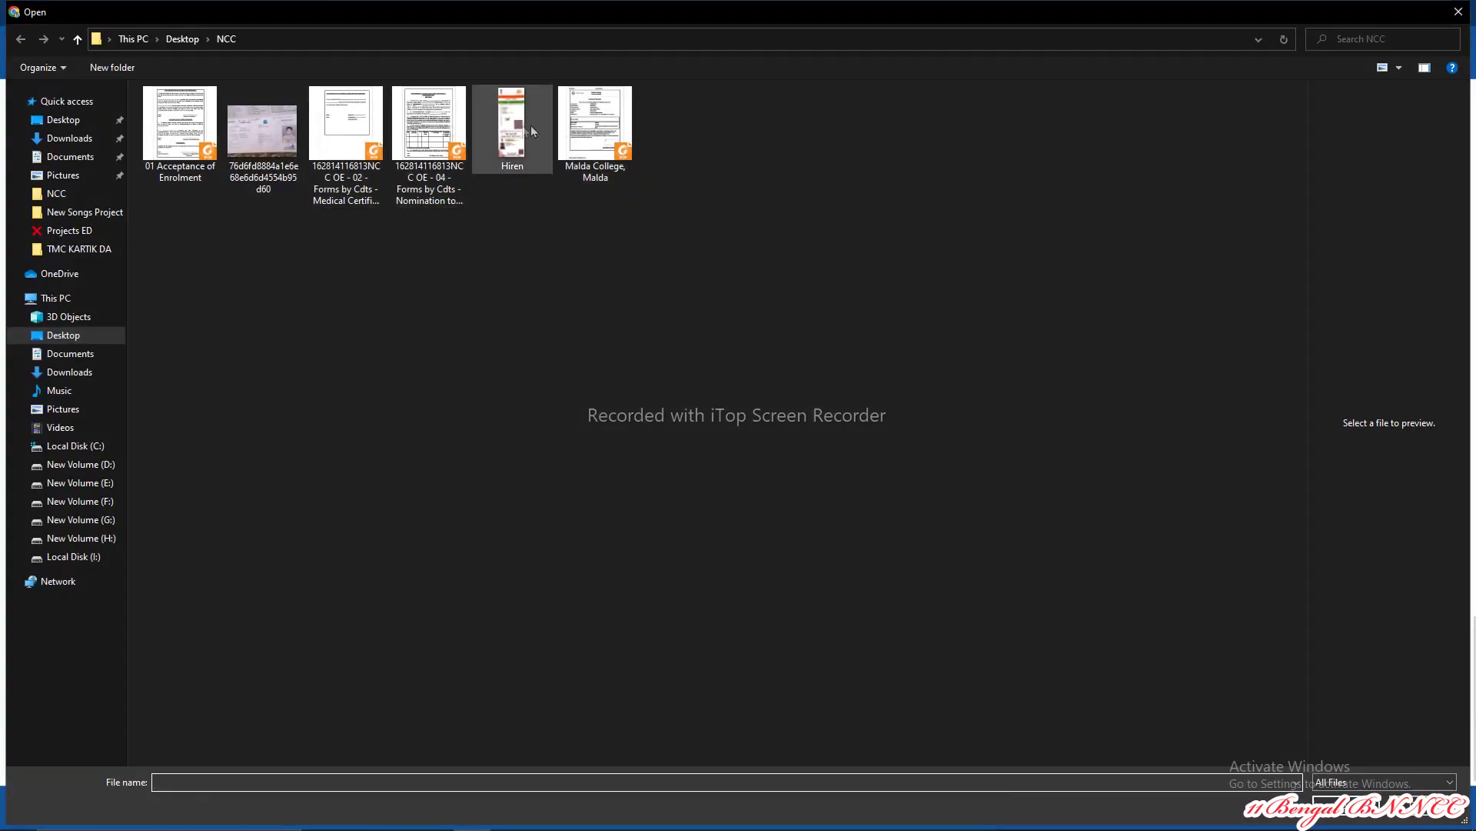
pyautogui.click(586, 131)
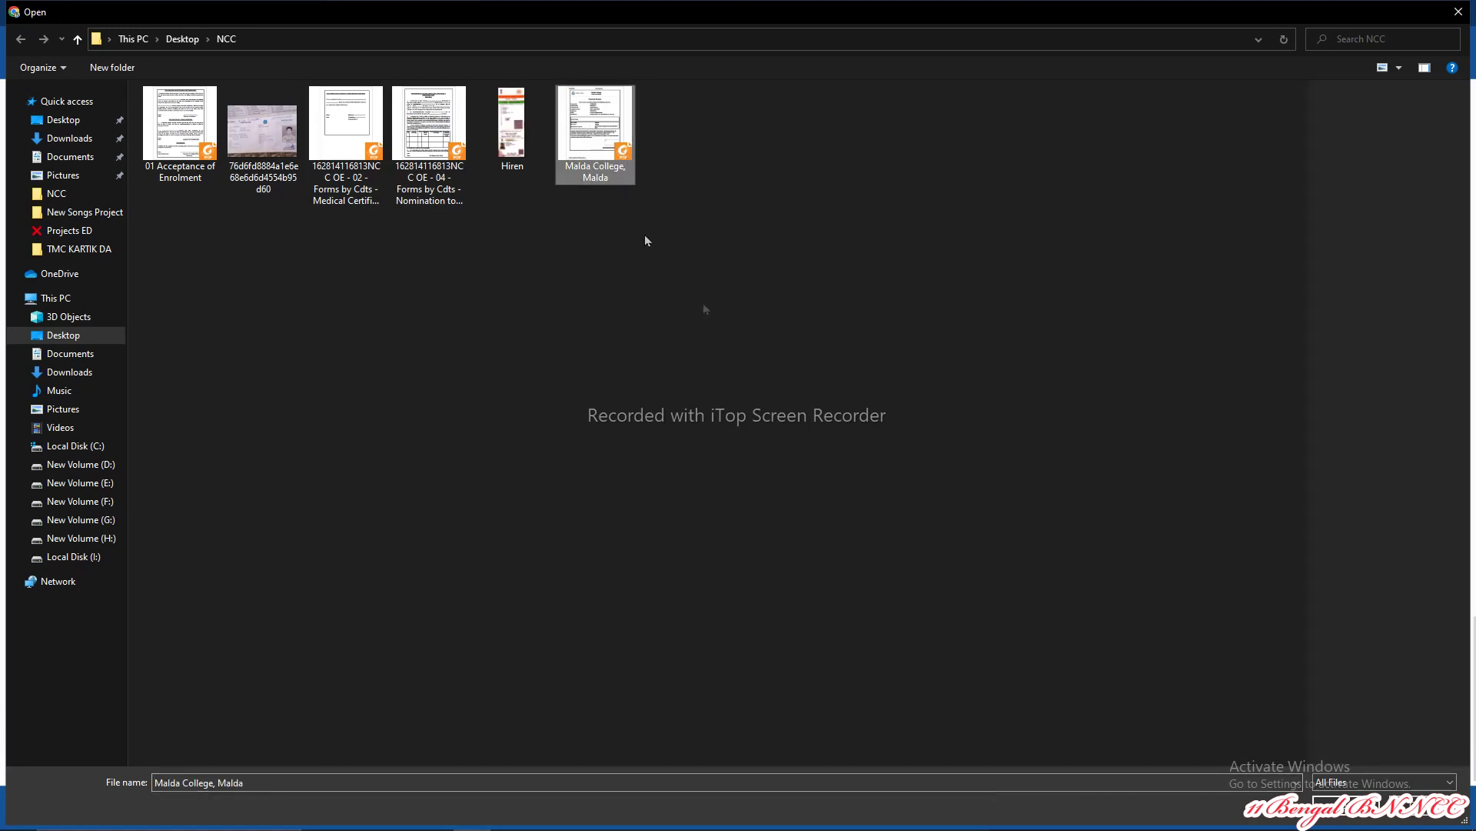
pyautogui.doubleClick(604, 154)
pyautogui.scroll(10, 355, 417)
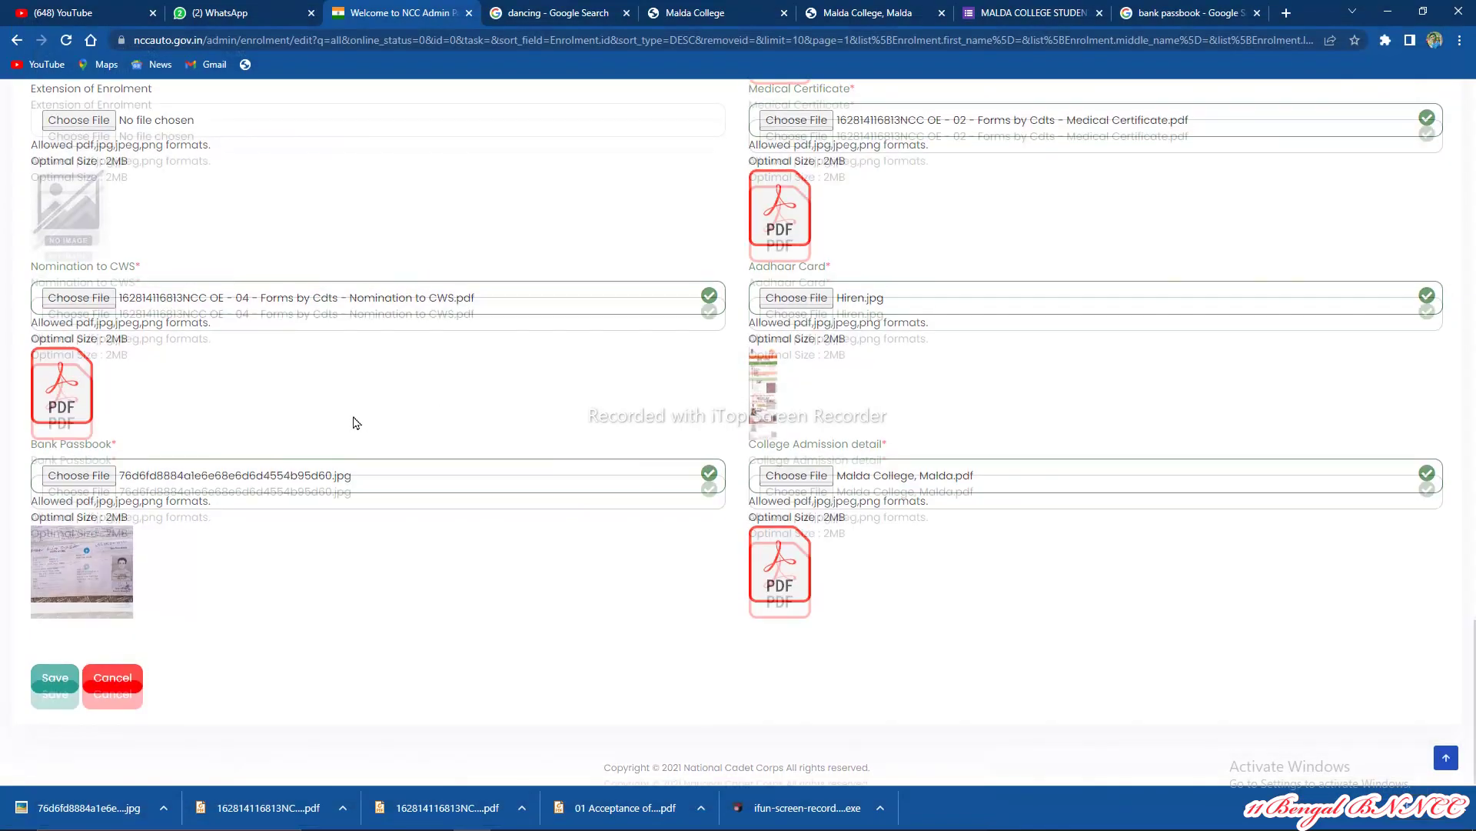
pyautogui.scroll(15, 356, 417)
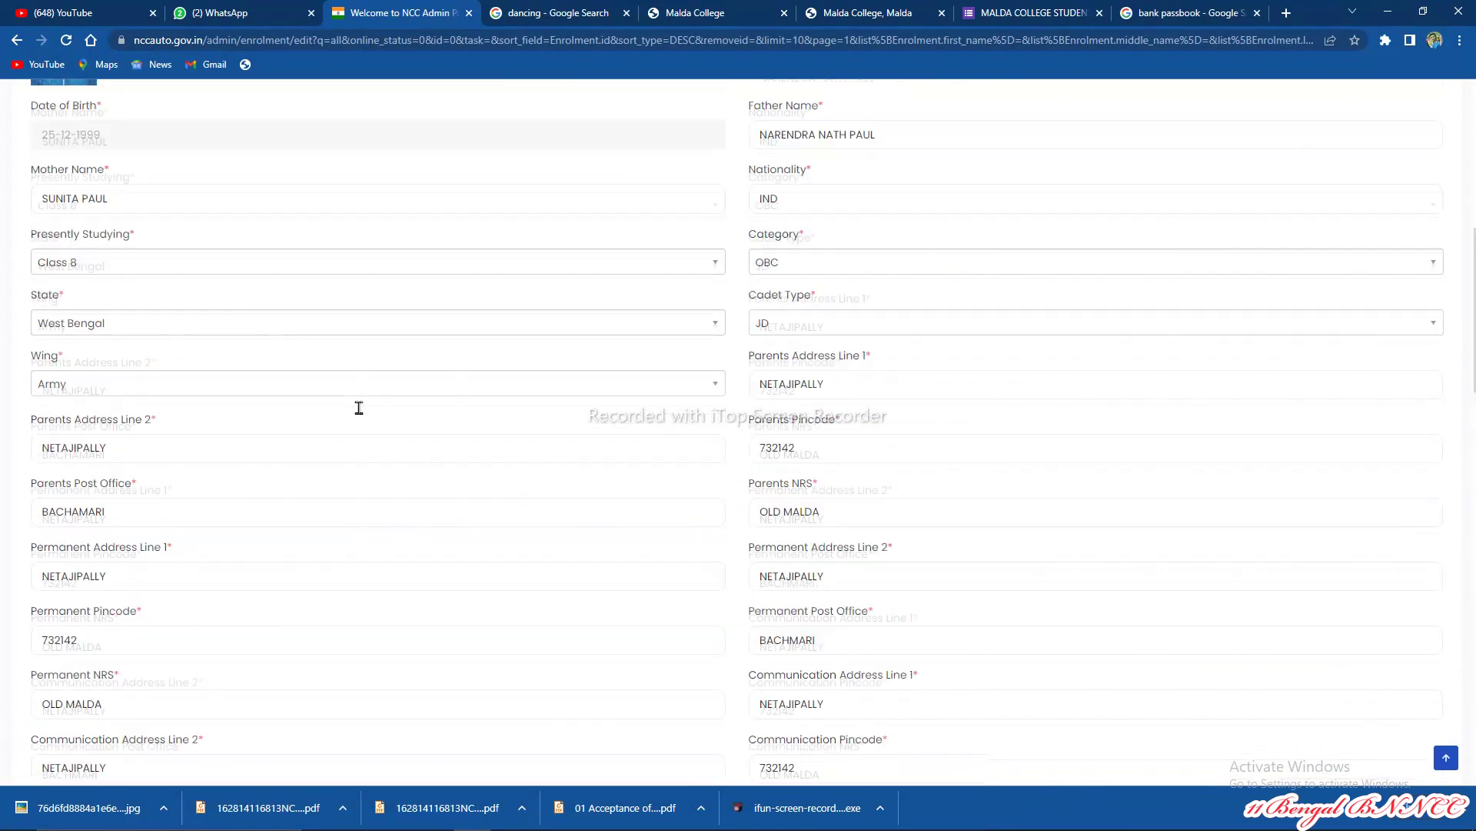
pyautogui.scroll(1, 361, 415)
pyautogui.scroll(-1, 362, 416)
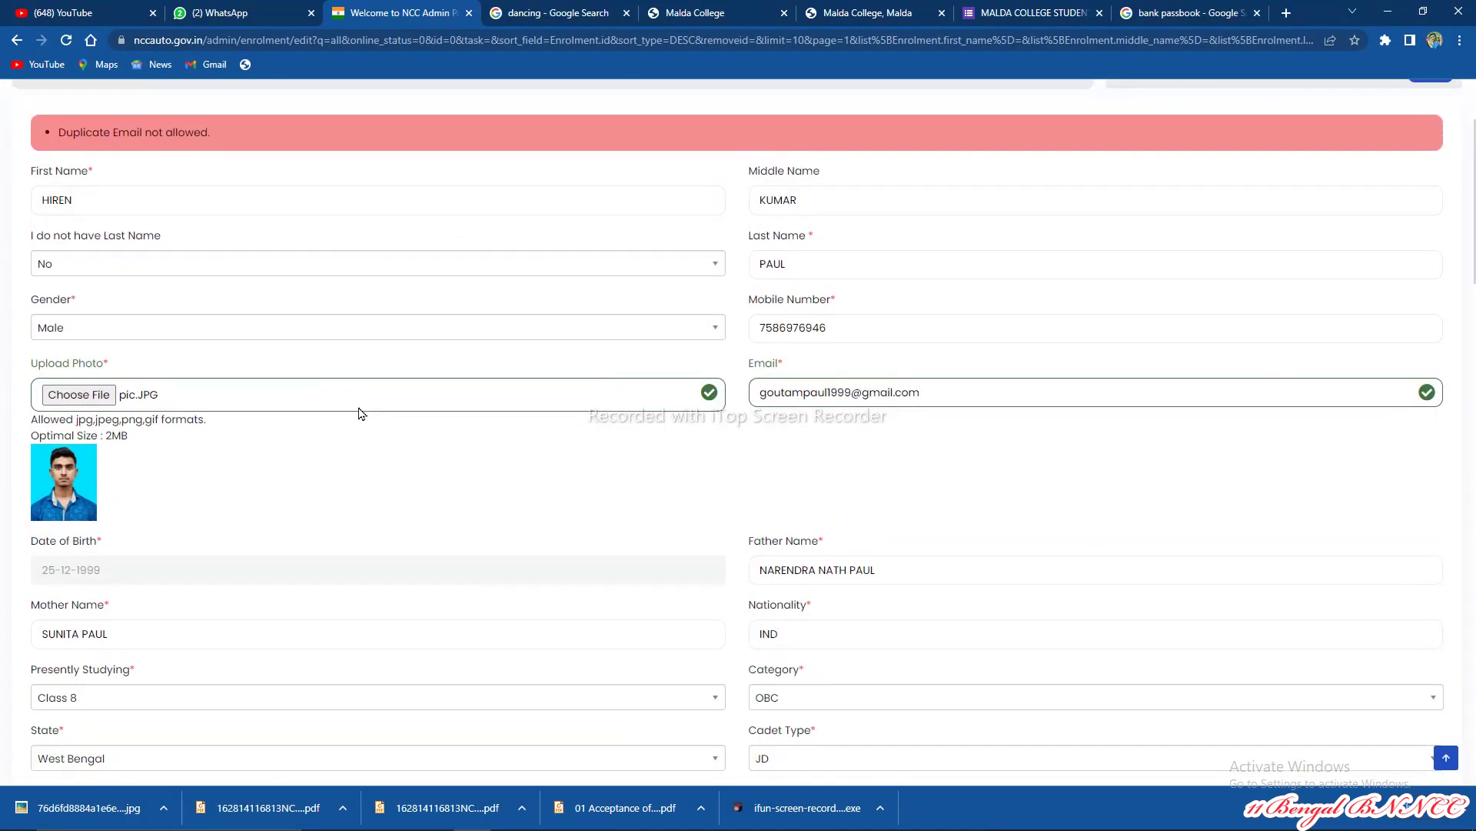
pyautogui.scroll(-20, 362, 414)
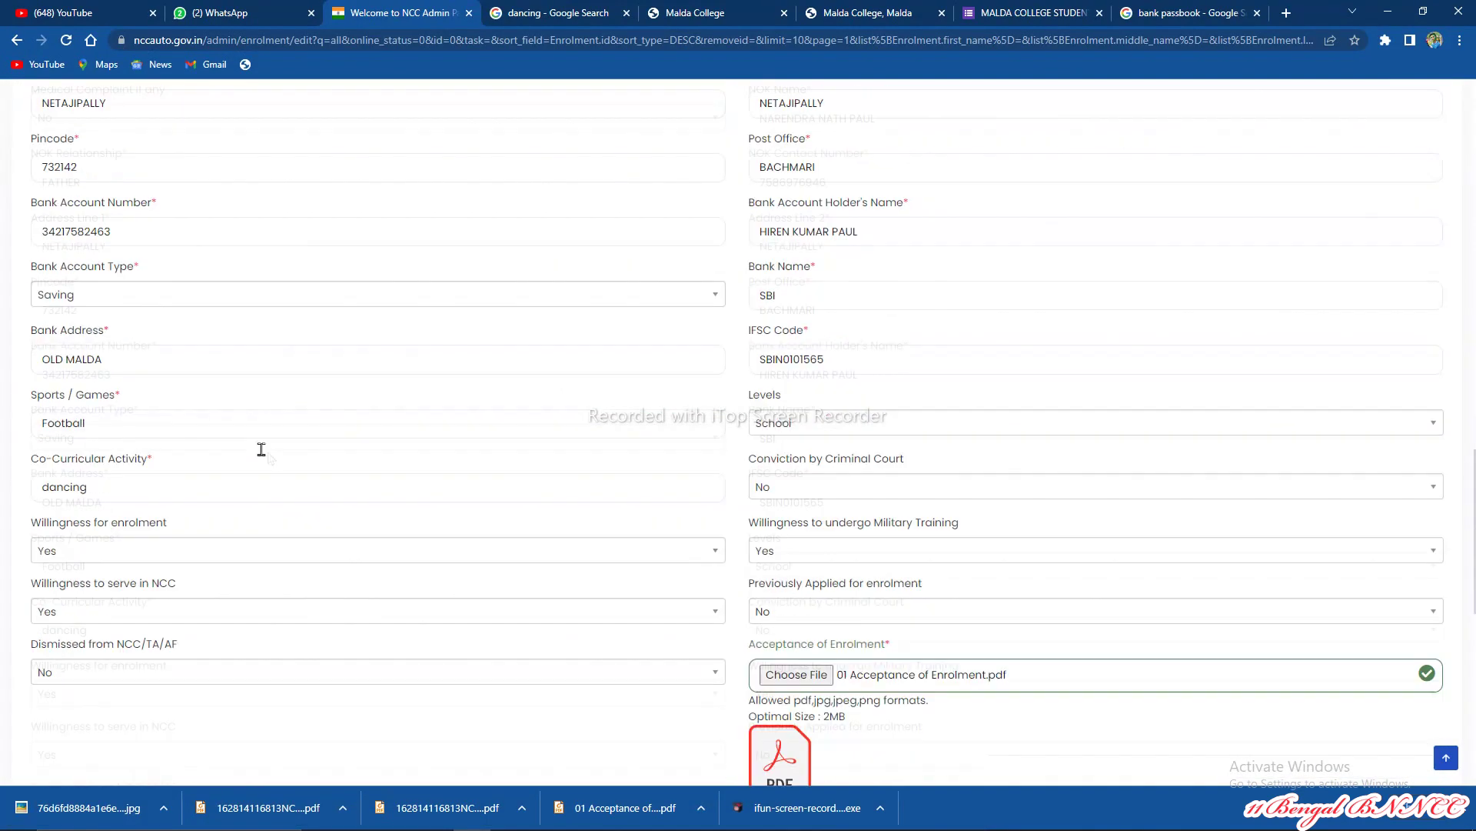
pyautogui.scroll(-4, 215, 497)
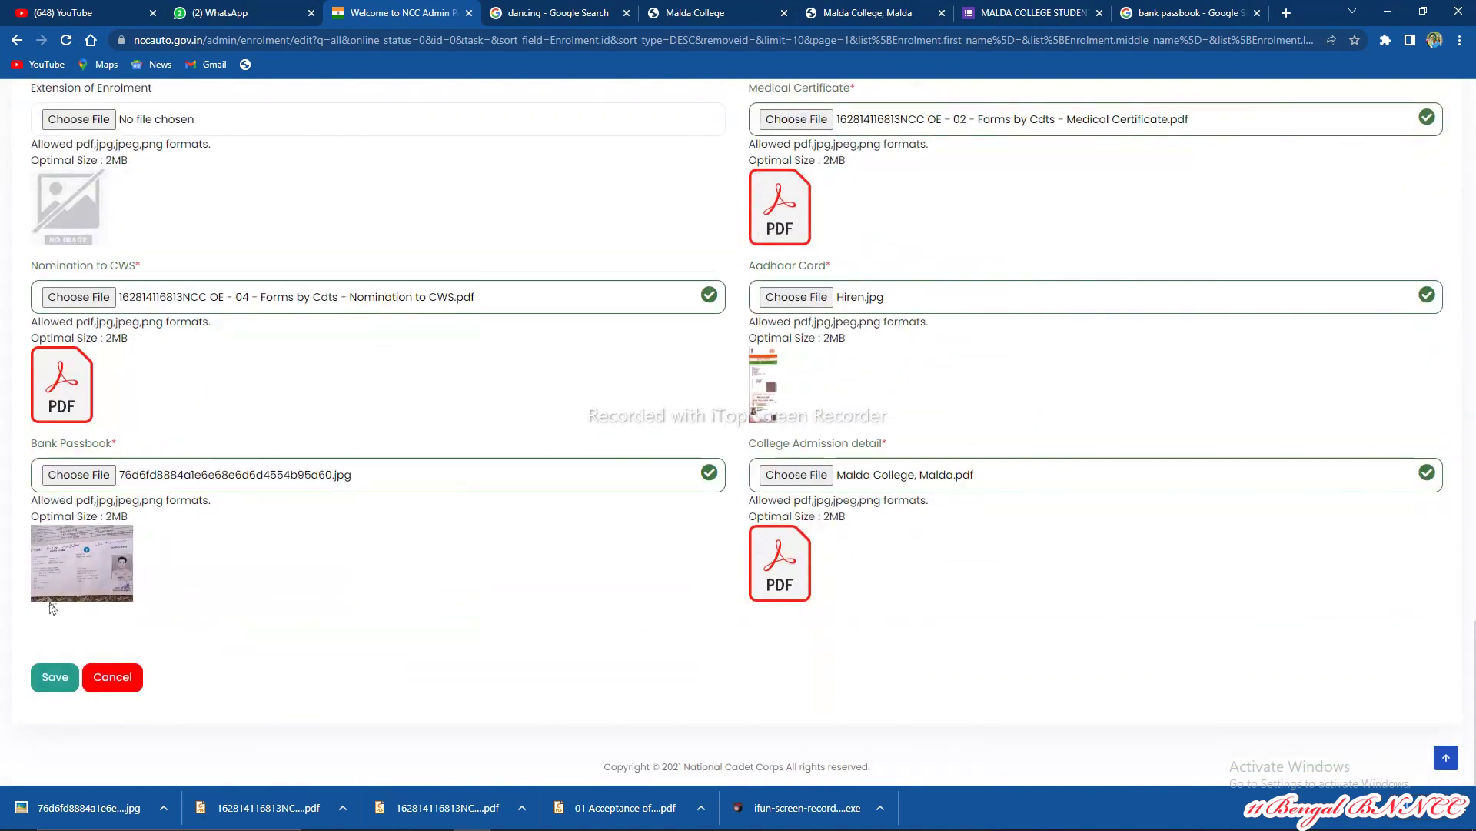
# Step: Save the enrolment and review its View Enrolment page for the new email and uploaded documents
pyautogui.click(55, 680)
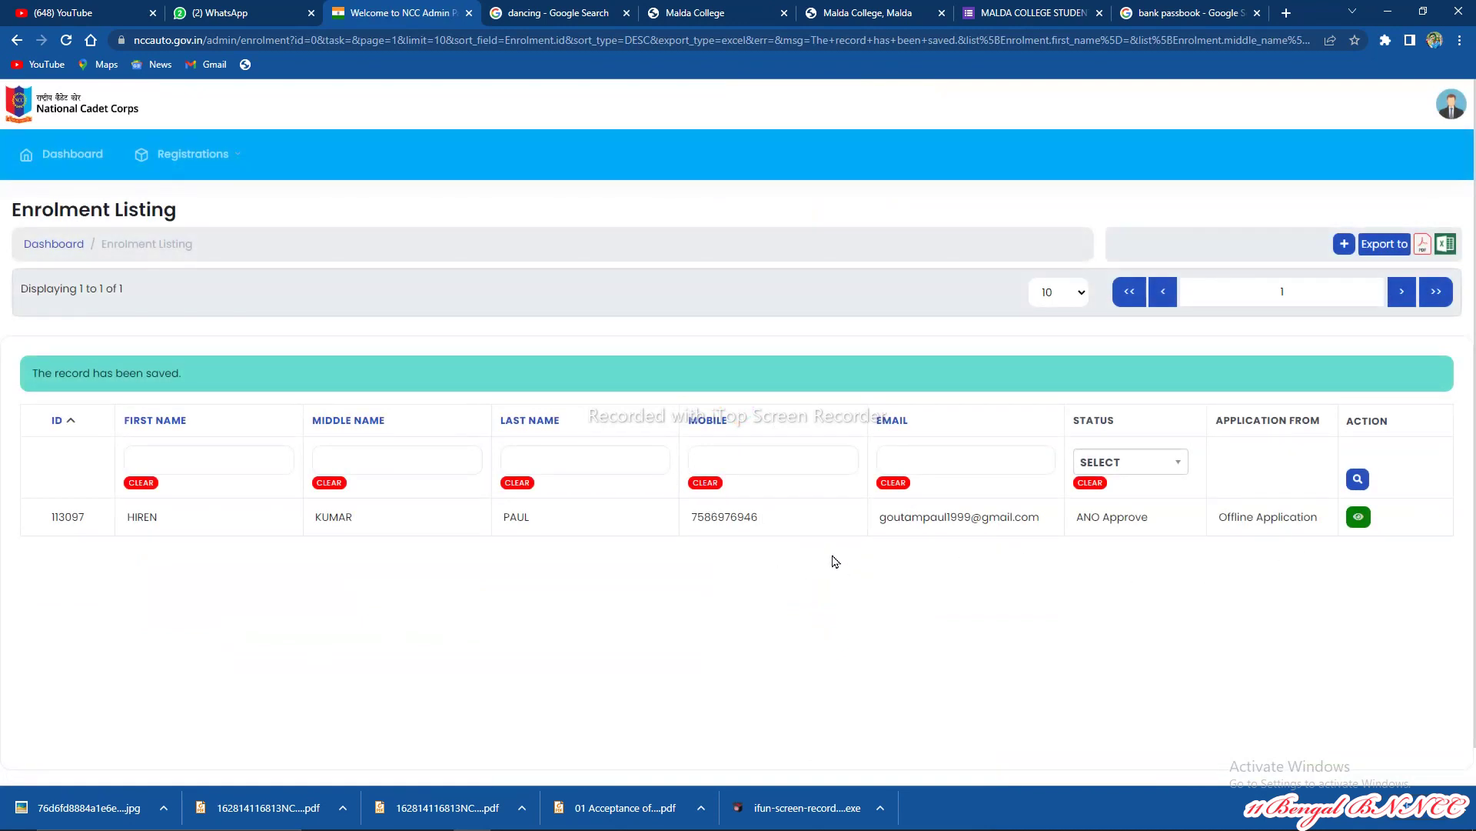
pyautogui.click(1359, 519)
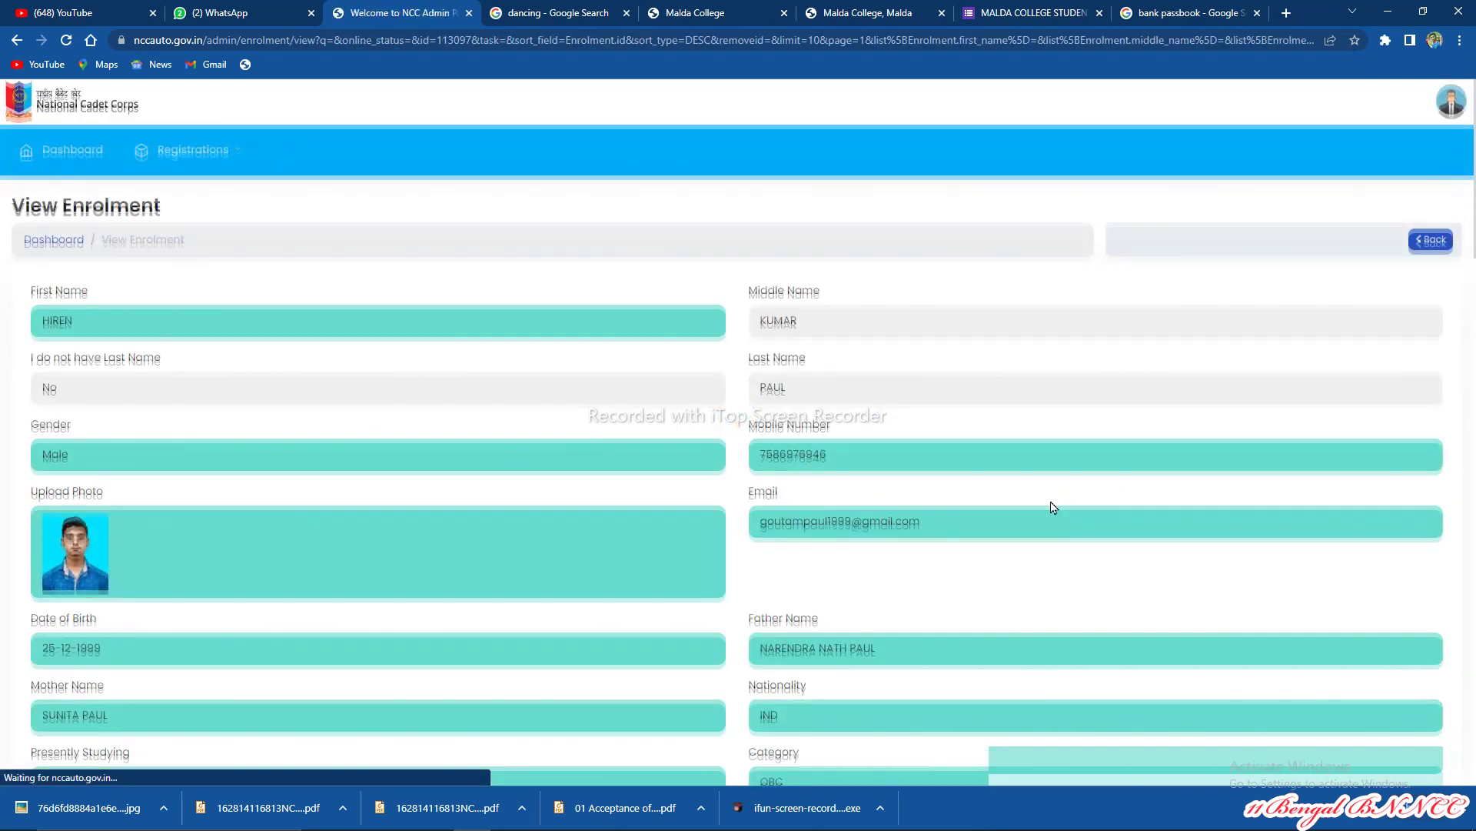
pyautogui.scroll(-20, 1053, 508)
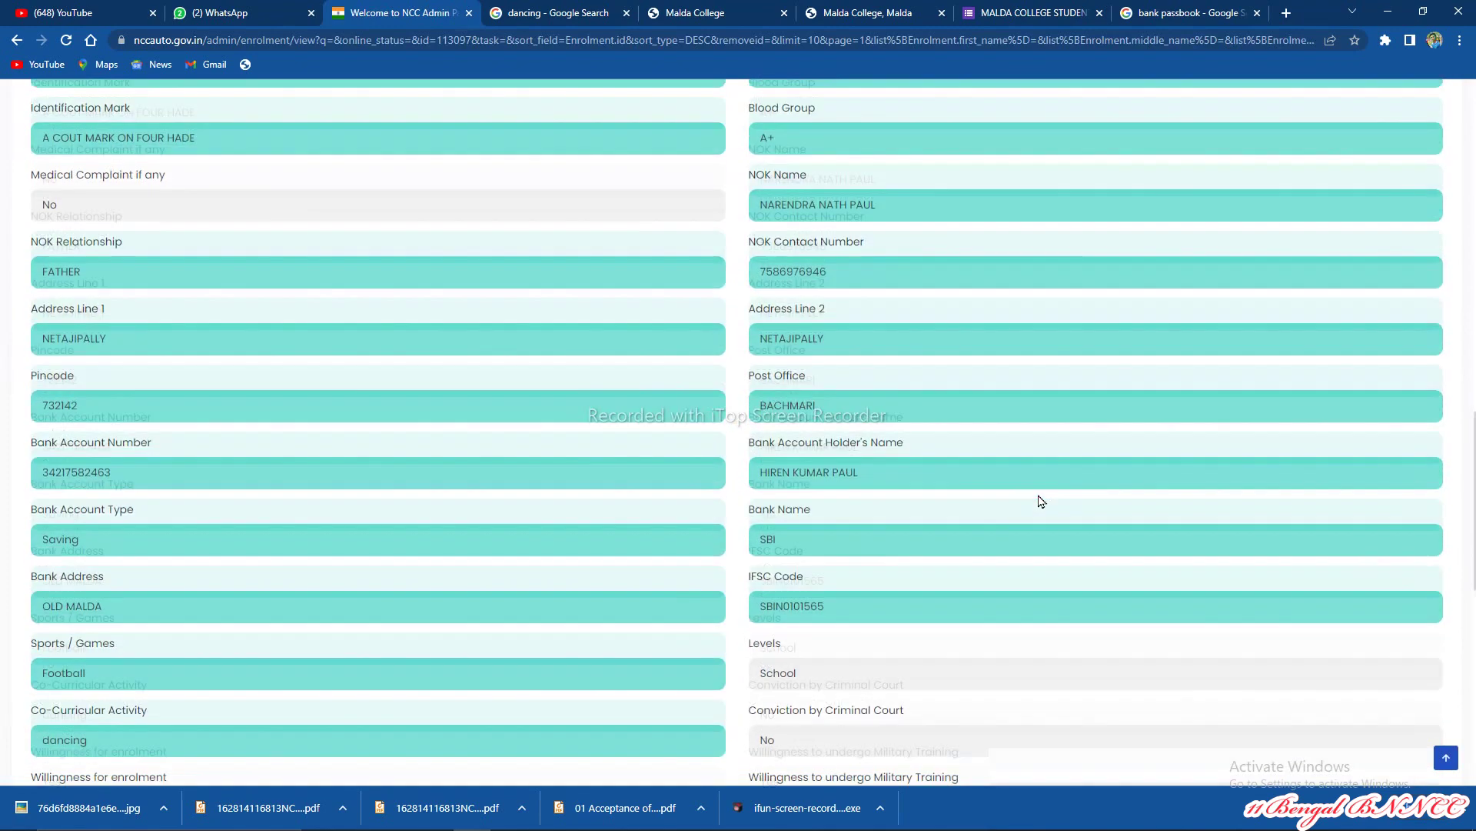
pyautogui.scroll(-14, 1040, 501)
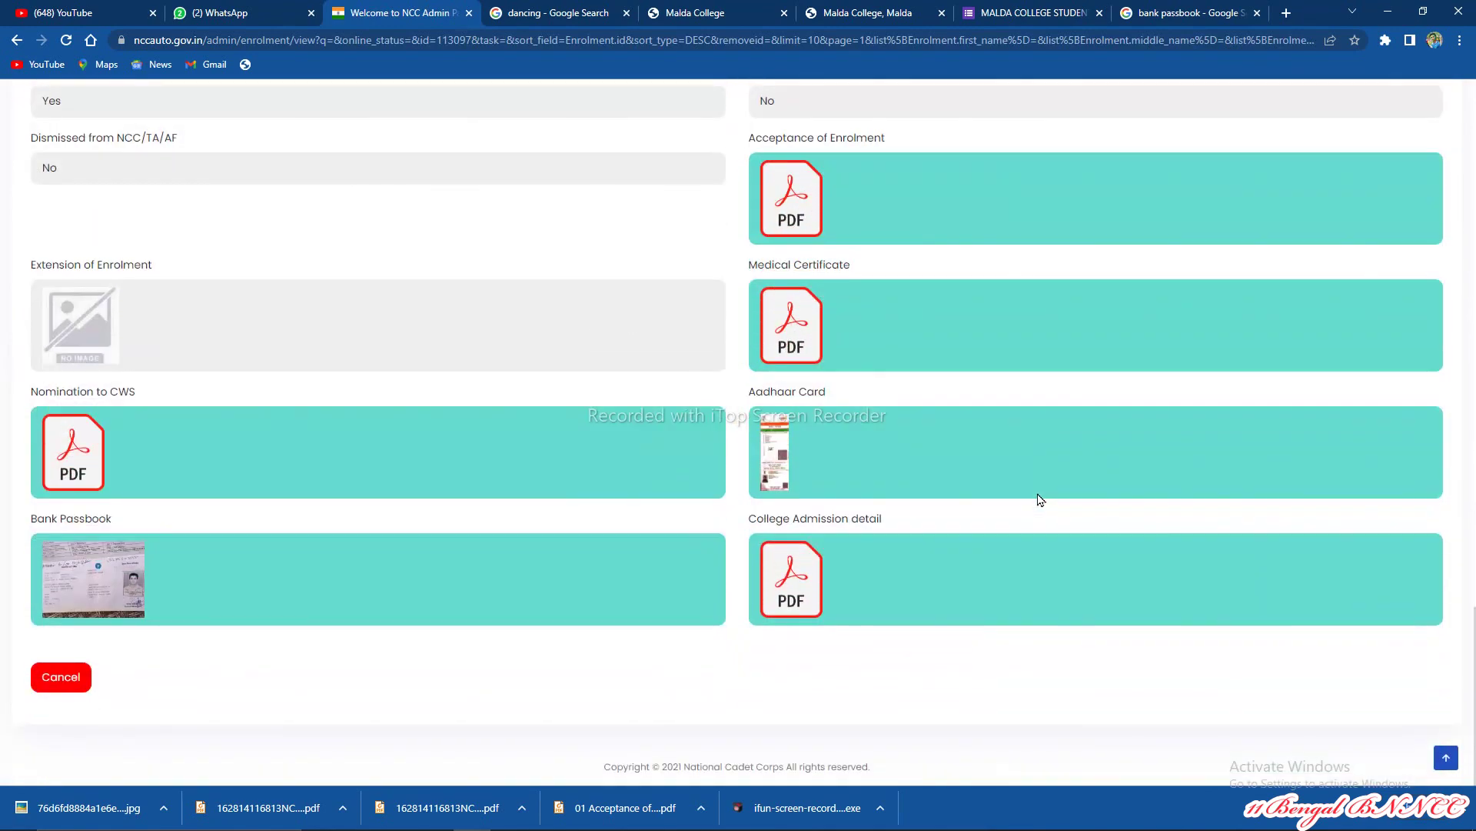
pyautogui.scroll(20, 1040, 500)
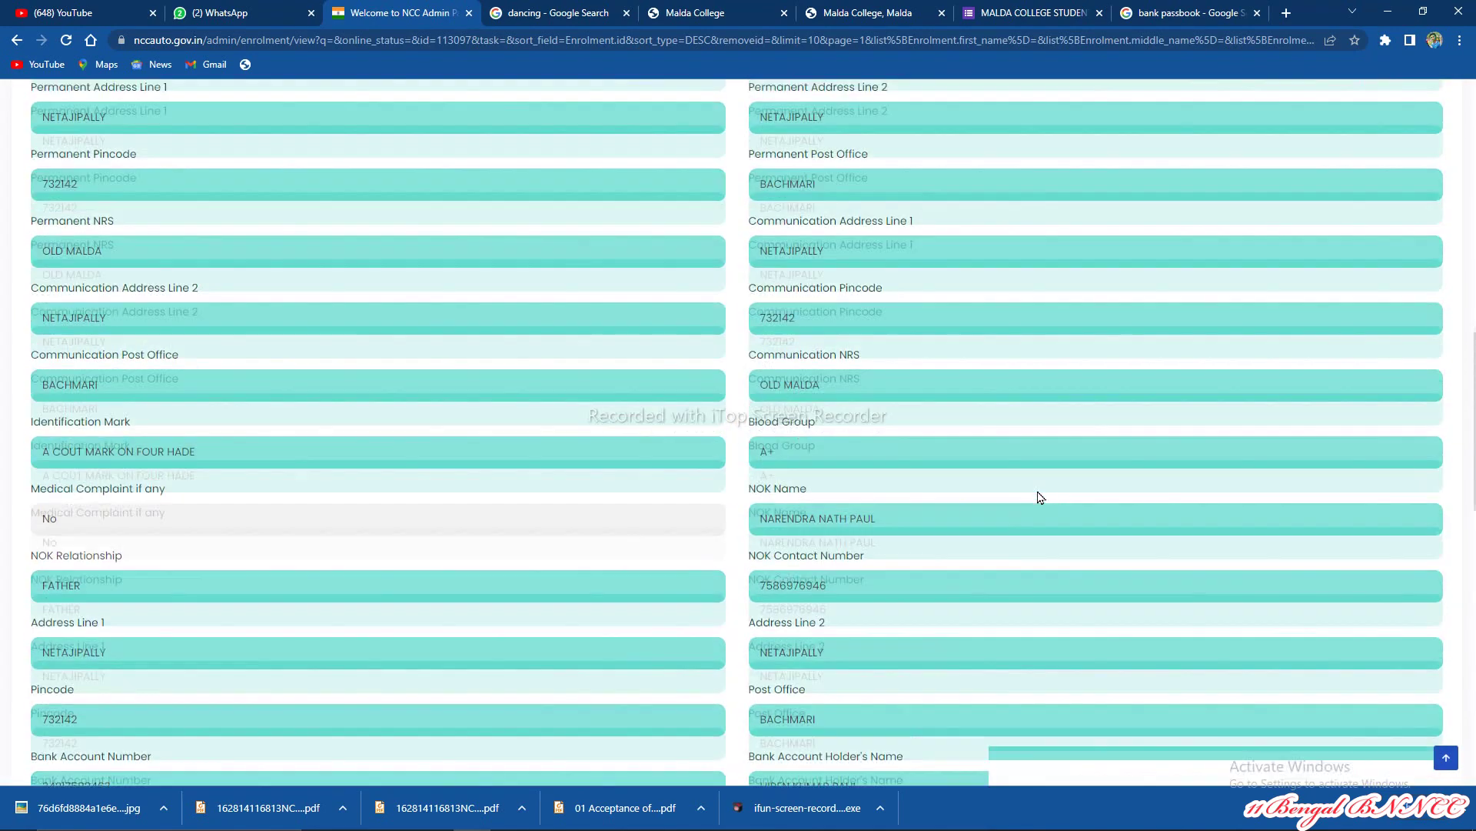
pyautogui.scroll(7, 1041, 496)
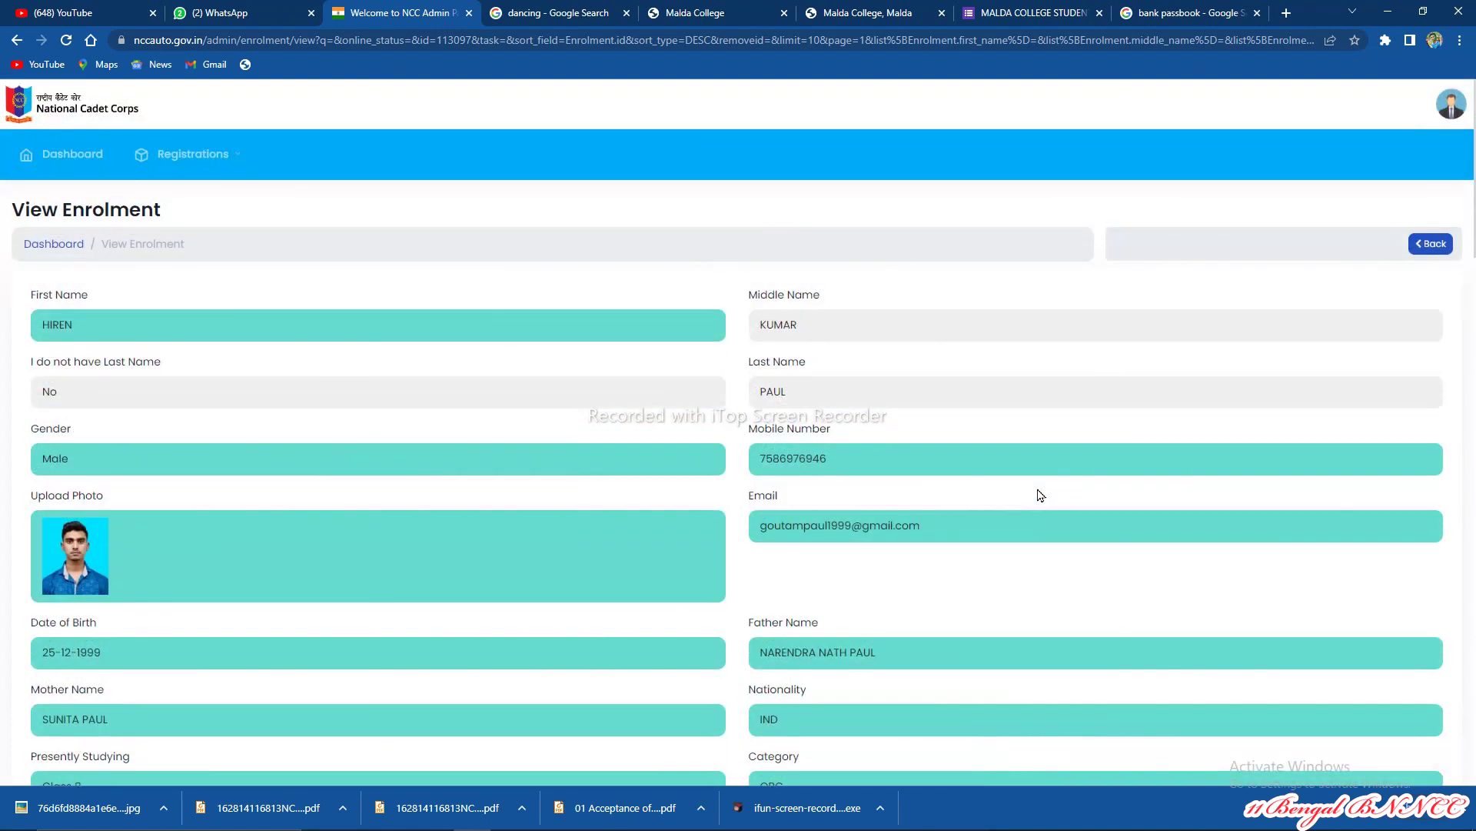